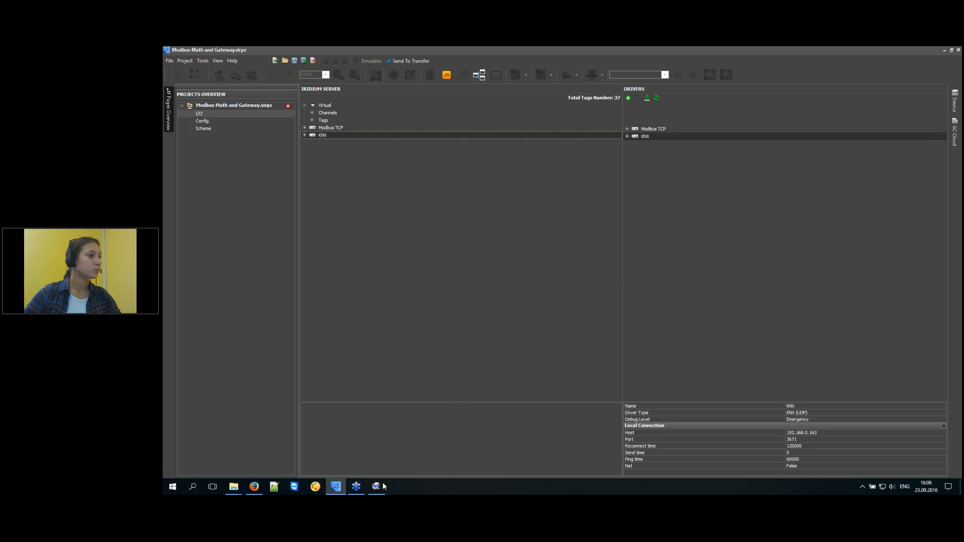
# Open Modbus_Examples.irpz from the Modbus folder and convert it to iRidium Studio format.
pyautogui.moveTo(234, 486)
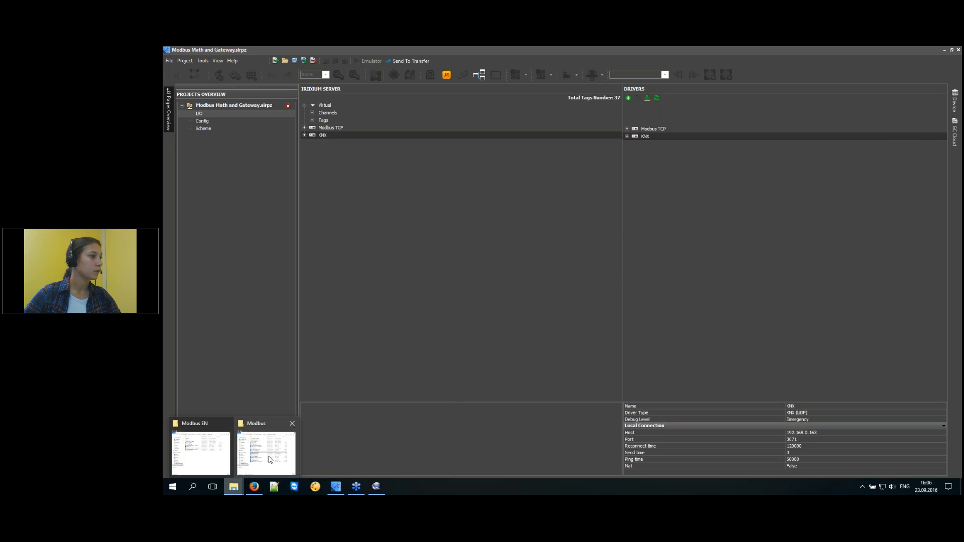
pyautogui.click(268, 459)
pyautogui.click(523, 327)
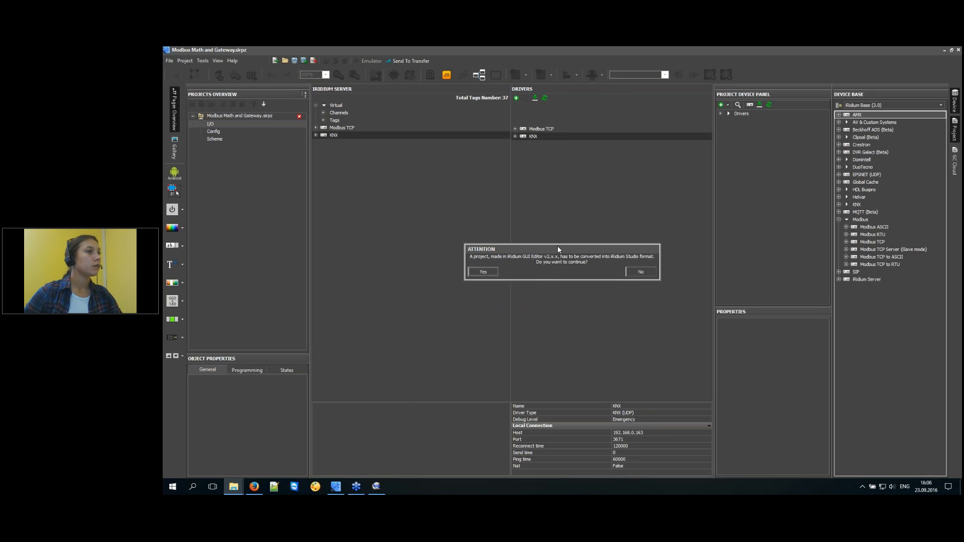
pyautogui.moveTo(558, 246); pyautogui.dragTo(520, 231)
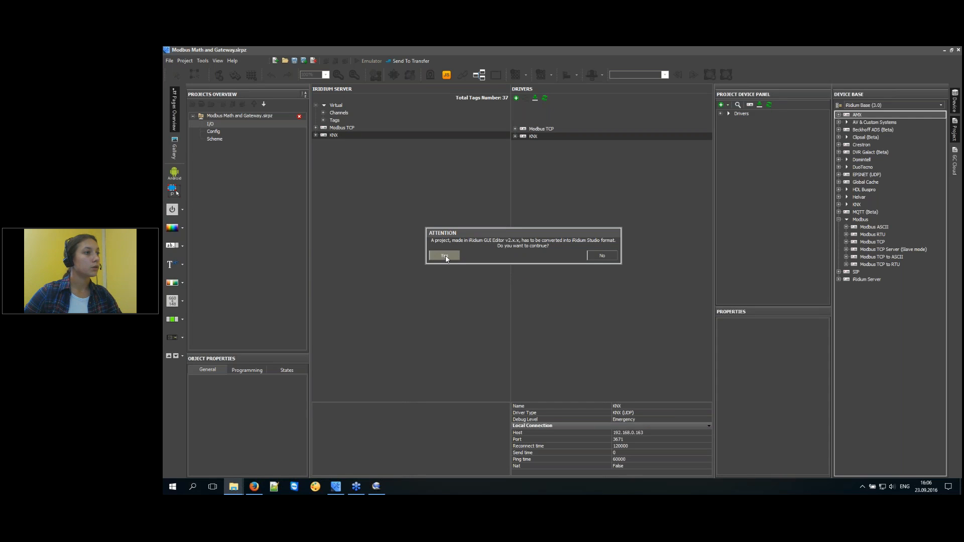
pyautogui.click(445, 256)
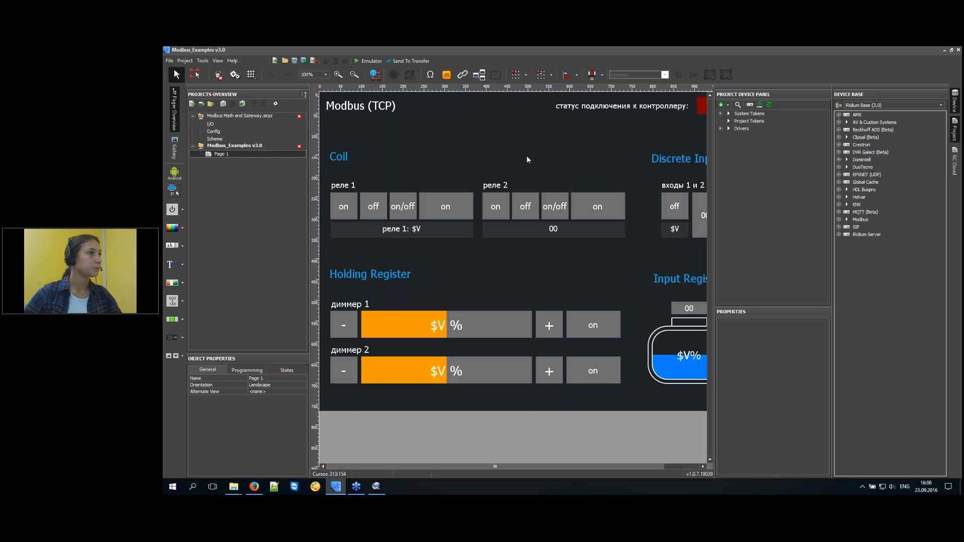
# Expand ModBus TCP Commands and Feedback, select the Coil and Holding Register controls, and run the emulator.
pyautogui.doubleClick(738, 132)
pyautogui.click(754, 151)
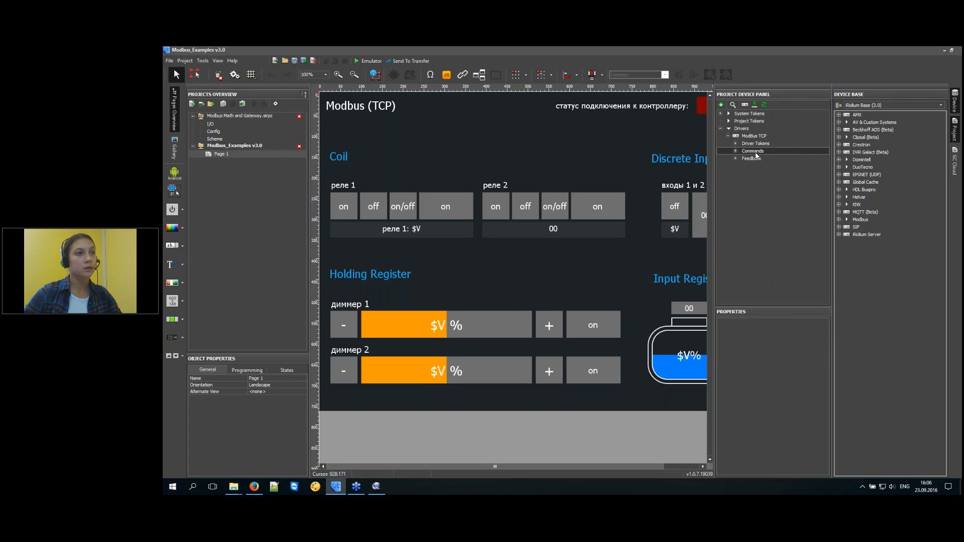
pyautogui.doubleClick(752, 160)
pyautogui.doubleClick(753, 152)
pyautogui.moveTo(617, 441); pyautogui.dragTo(326, 143)
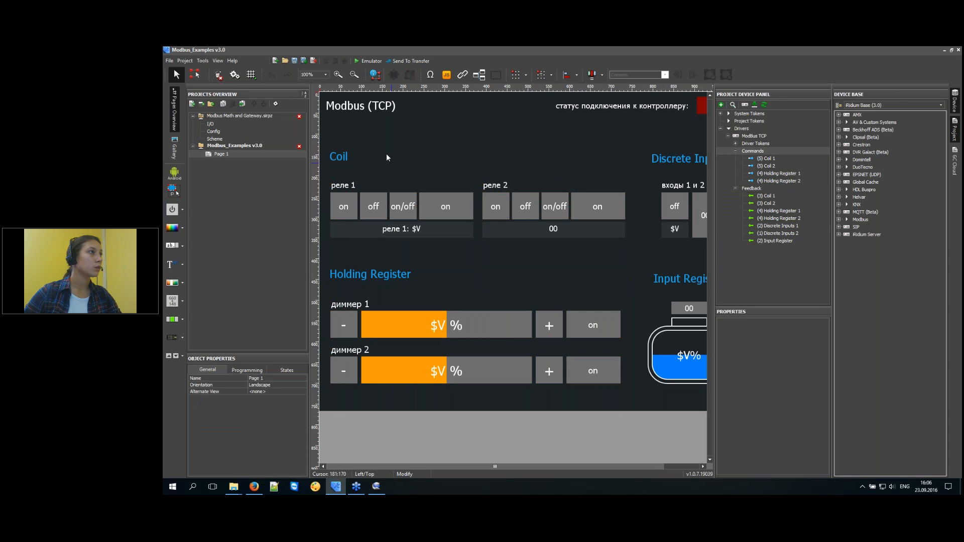
pyautogui.click(368, 60)
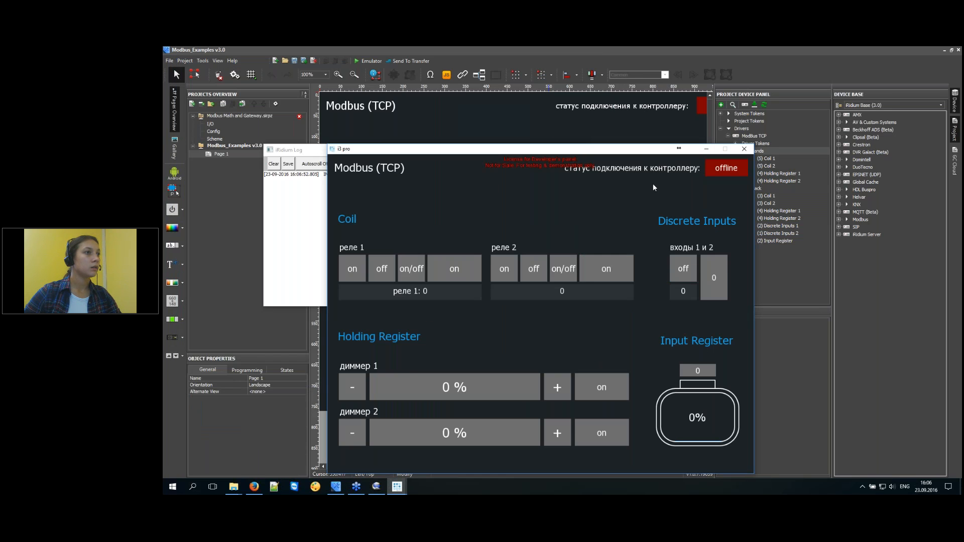
# Launch mod_RSsim.exe from the Modbus PLC Simulator folder in Modbus EN.
pyautogui.moveTo(234, 486)
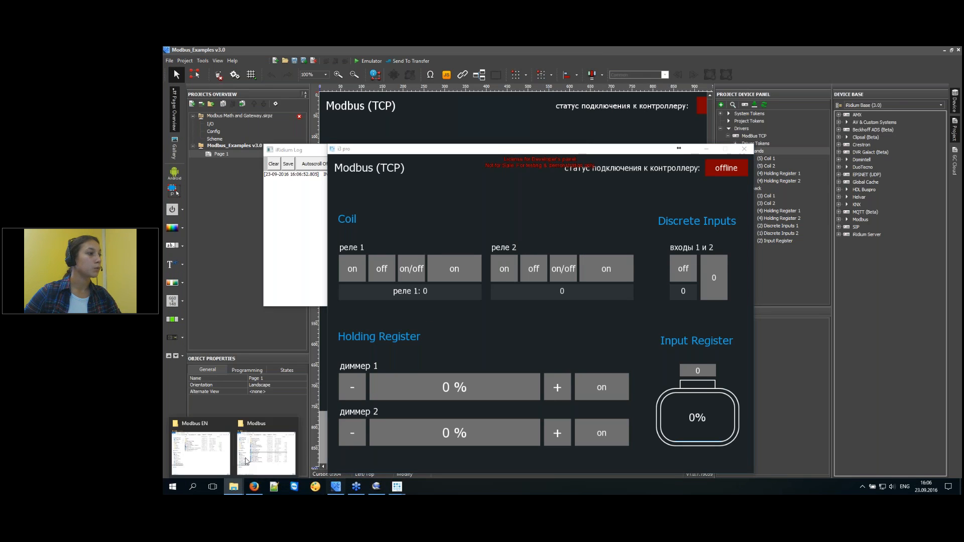
pyautogui.click(205, 459)
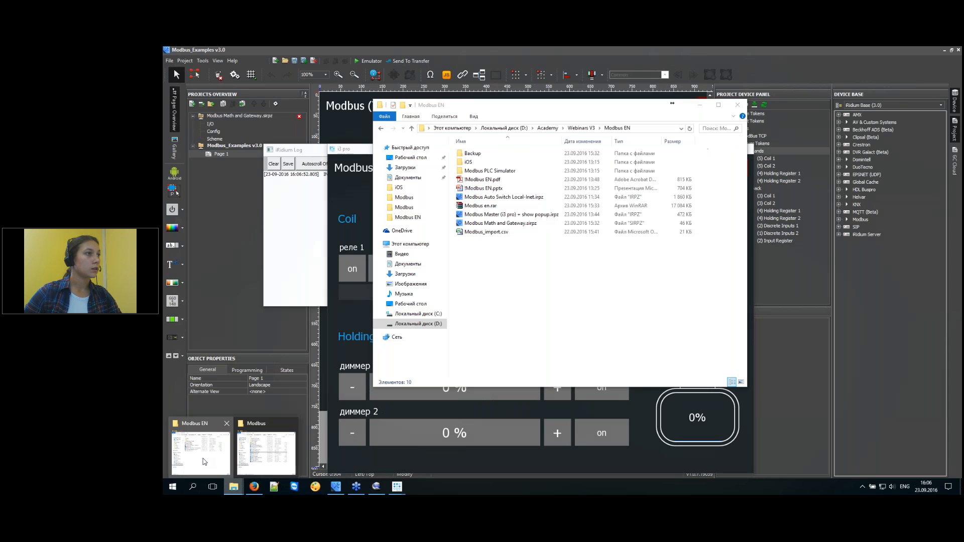
pyautogui.doubleClick(485, 170)
pyautogui.click(486, 170)
pyautogui.click(485, 162)
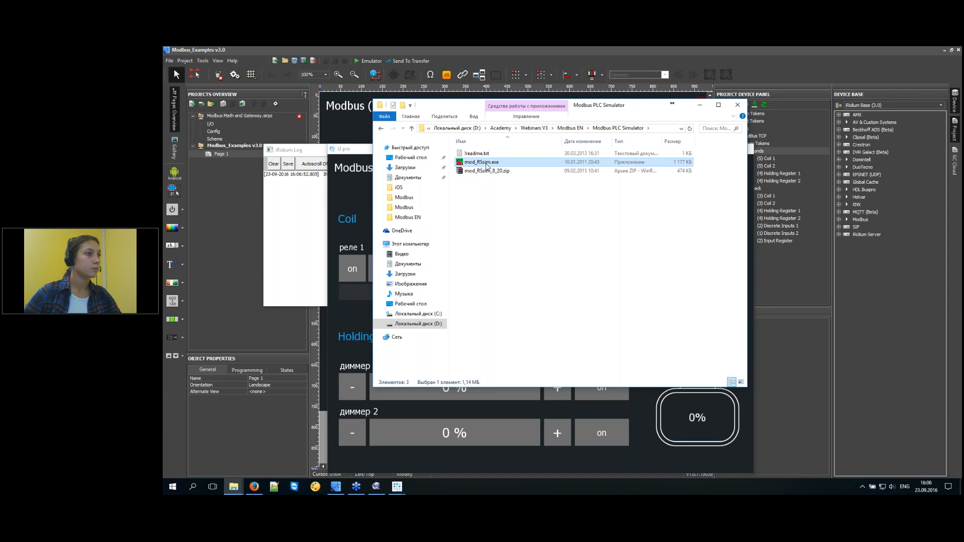
pyautogui.doubleClick(486, 164)
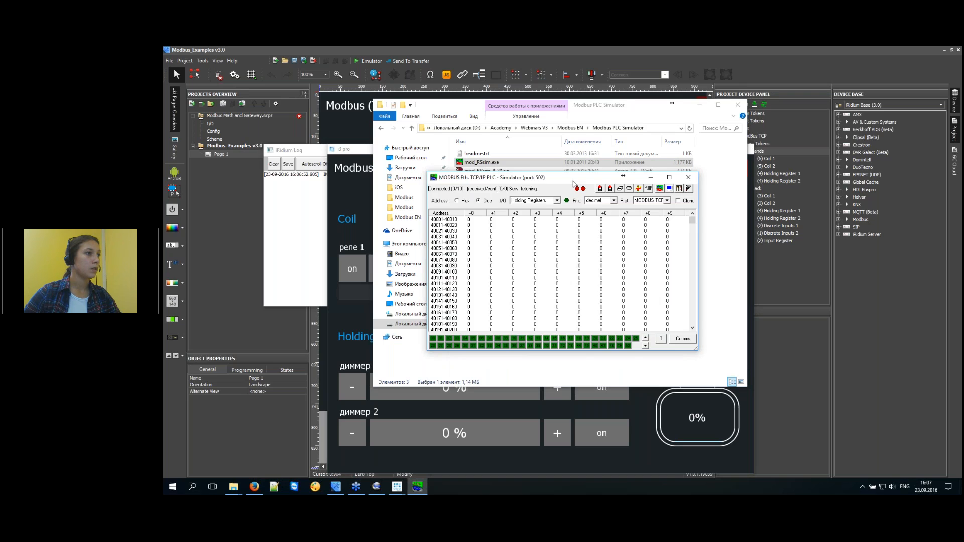
# Close the emulator and select the ModBus TCP driver's Host field (192.168.0.66).
pyautogui.click(683, 456)
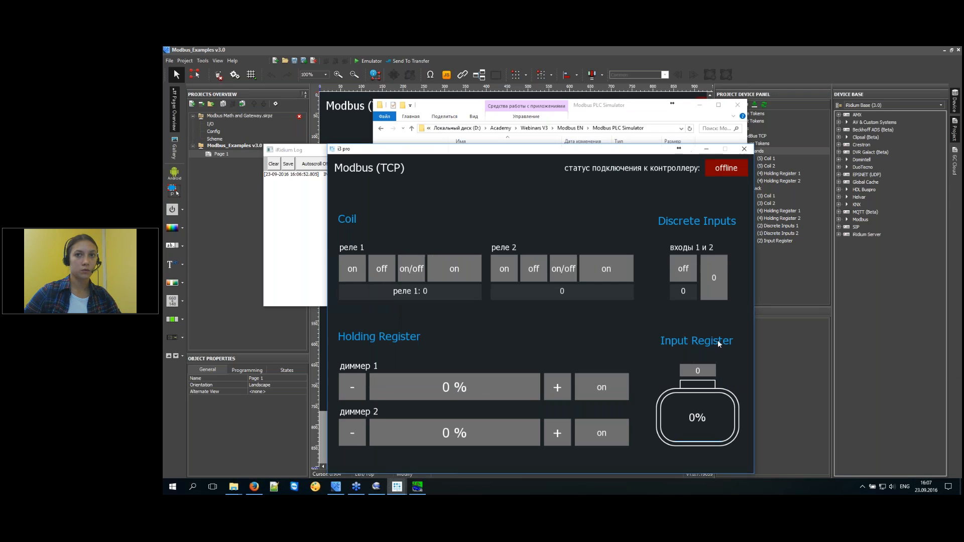
pyautogui.click(746, 151)
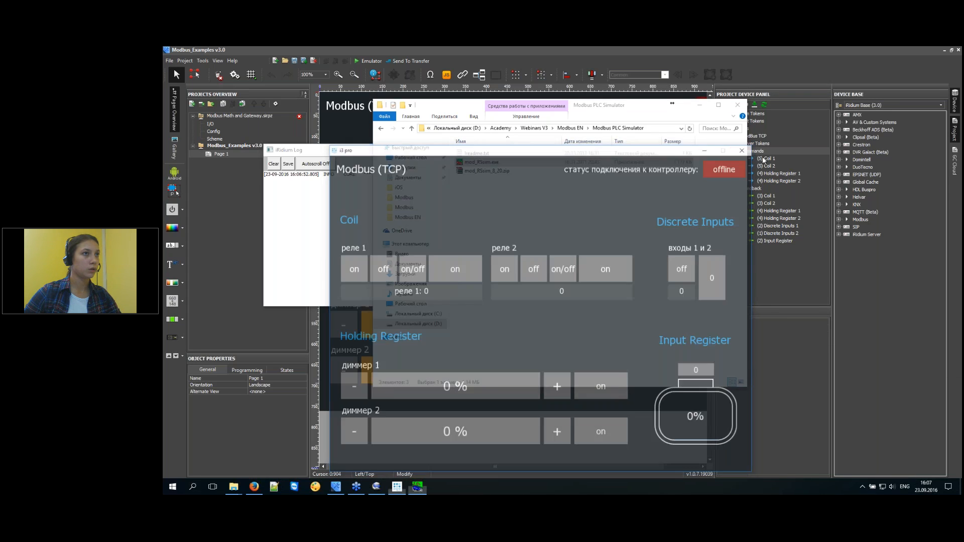
pyautogui.click(801, 350)
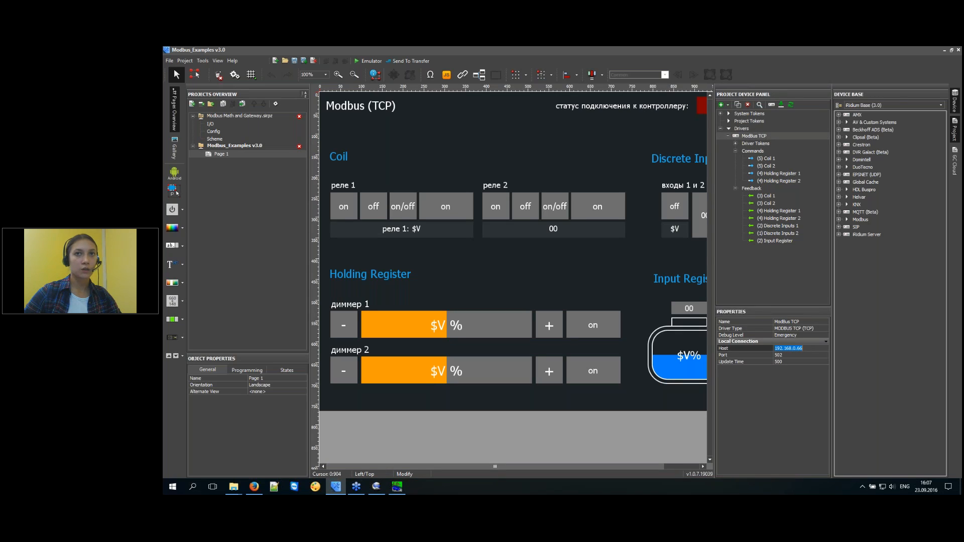
pyautogui.click(258, 154)
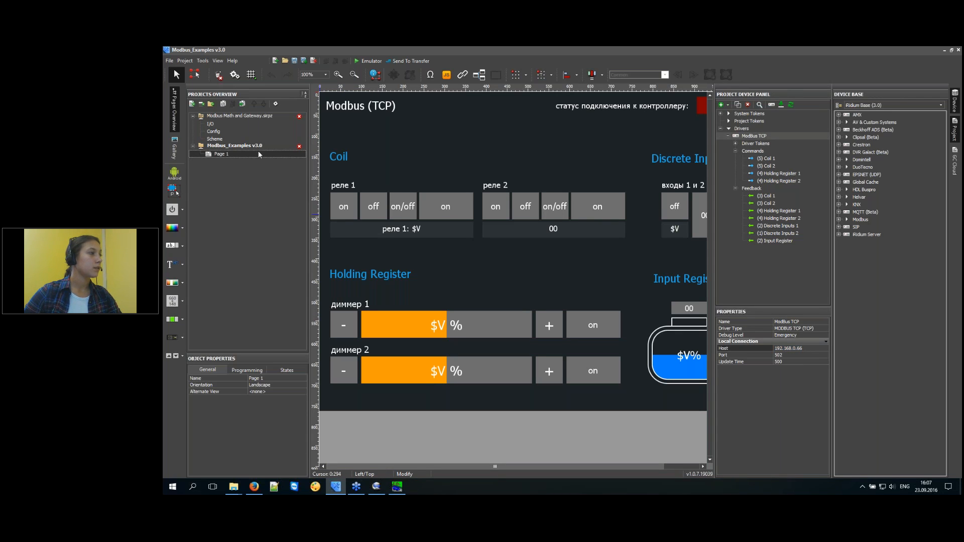
pyautogui.click(250, 146)
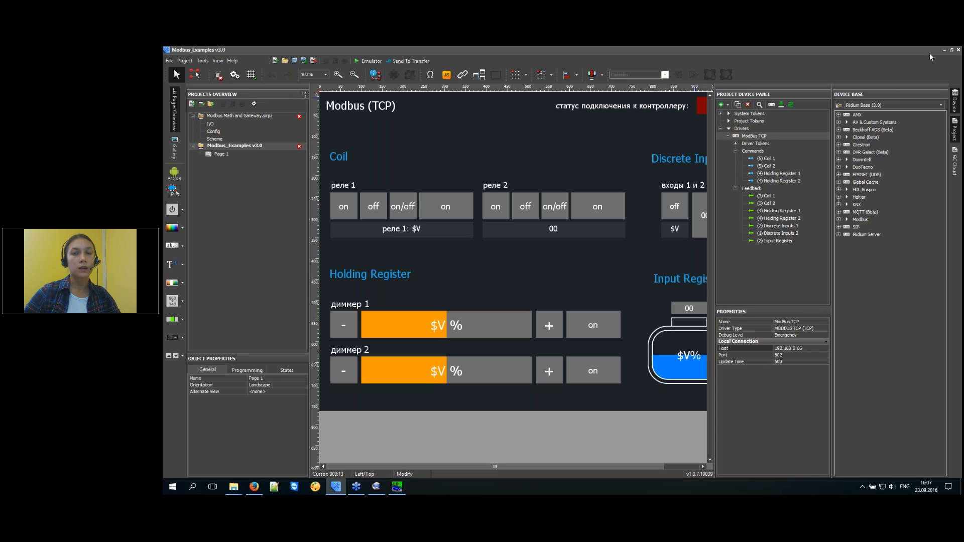
pyautogui.hotkey('alt', 'Tab')
pyautogui.moveTo(798, 262); pyautogui.dragTo(751, 135)
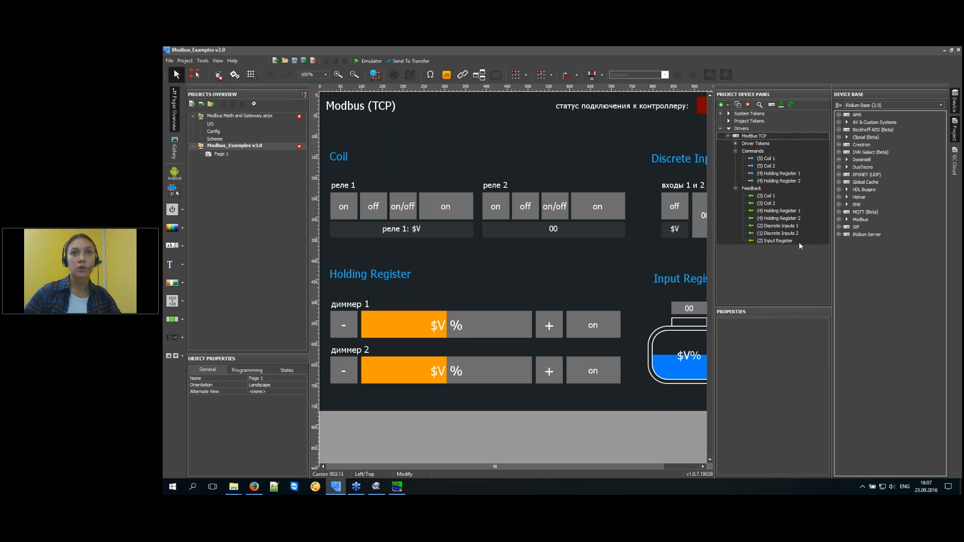
pyautogui.click(809, 279)
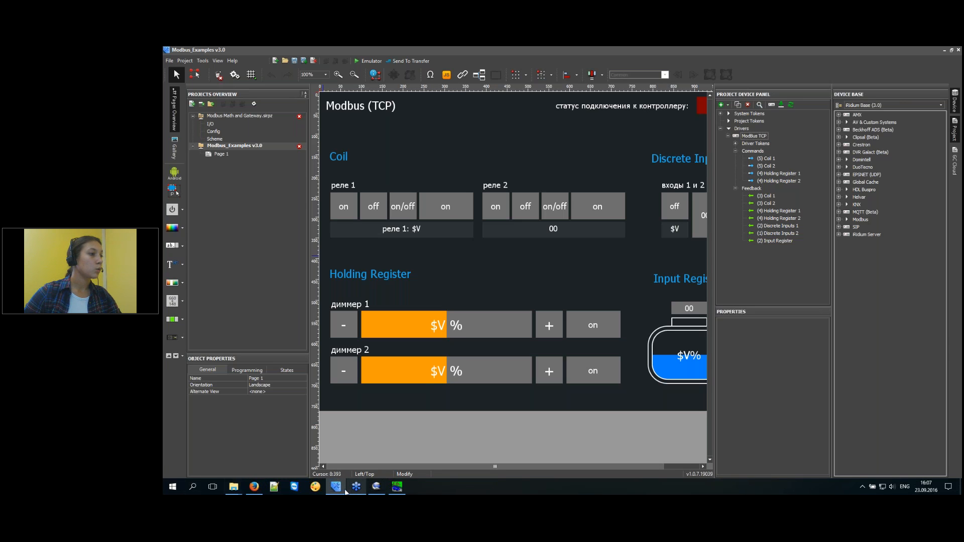
# Create a server project from Modbus_Examples v3.0 and save it as Modbus_Examples v3.irpz.
pyautogui.rightClick(227, 145)
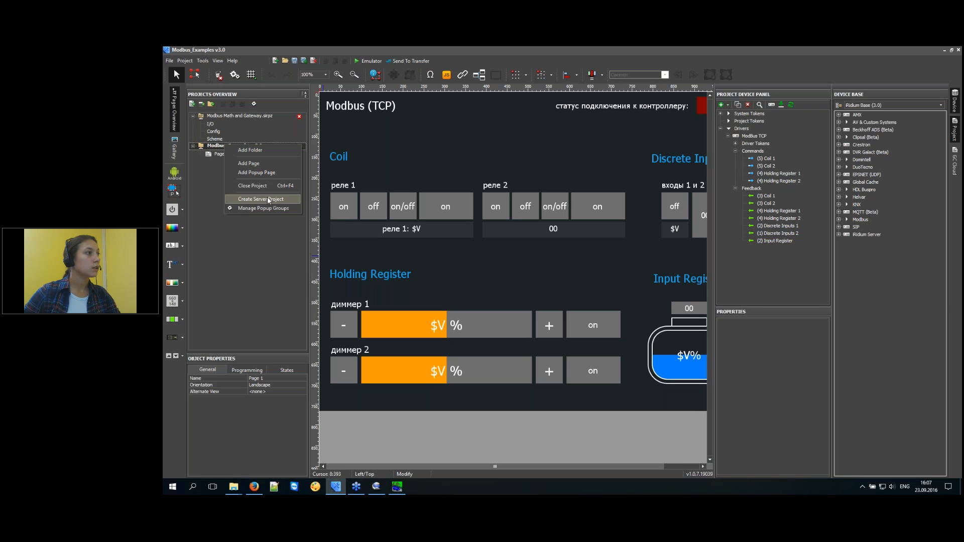
pyautogui.rightClick(216, 147)
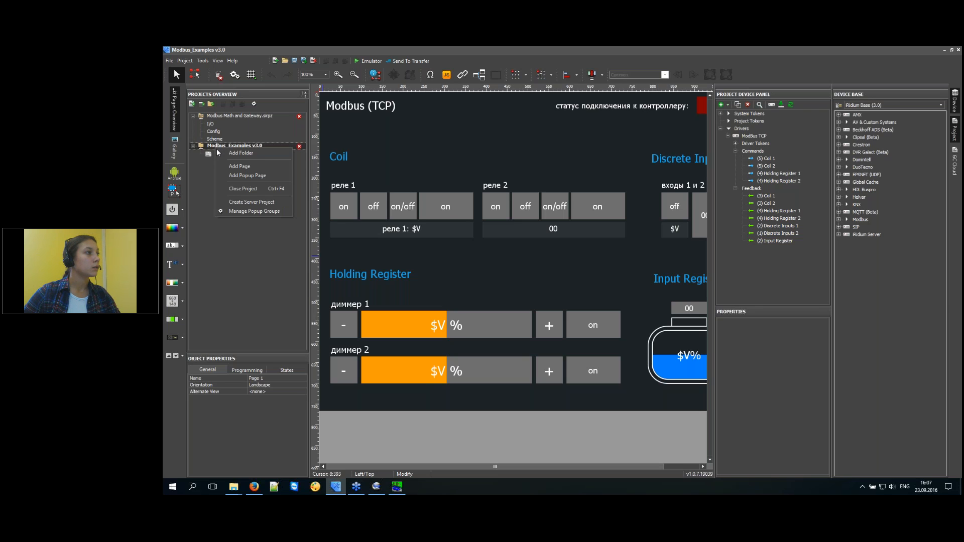
pyautogui.click(242, 204)
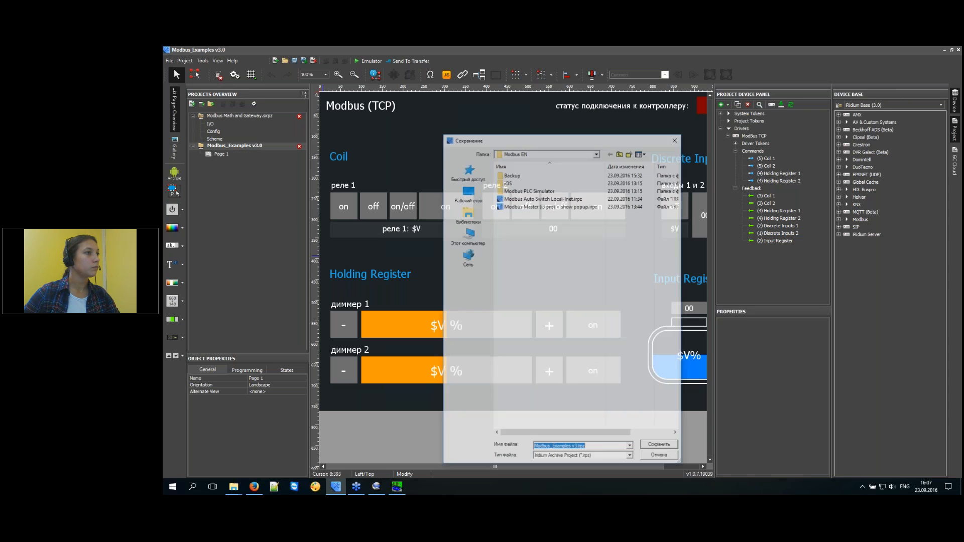
pyautogui.click(654, 450)
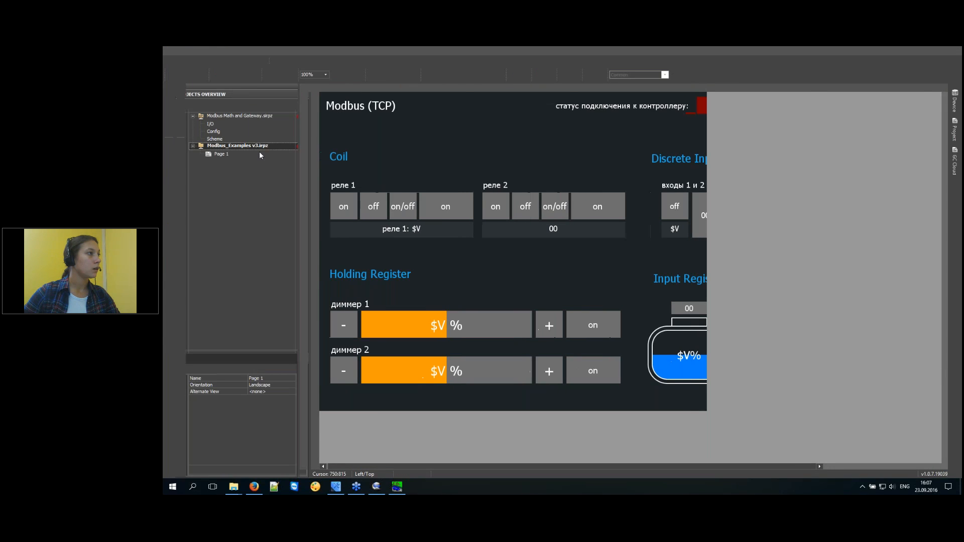
# In the v3_Client project, expand the iRidium Server driver's Commands and Feedback lists.
pyautogui.click(245, 145)
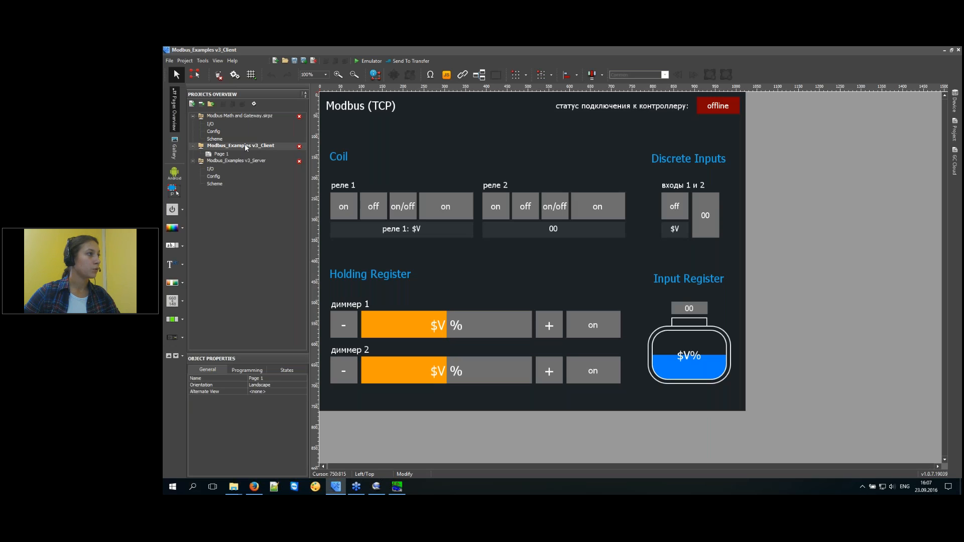
pyautogui.click(245, 161)
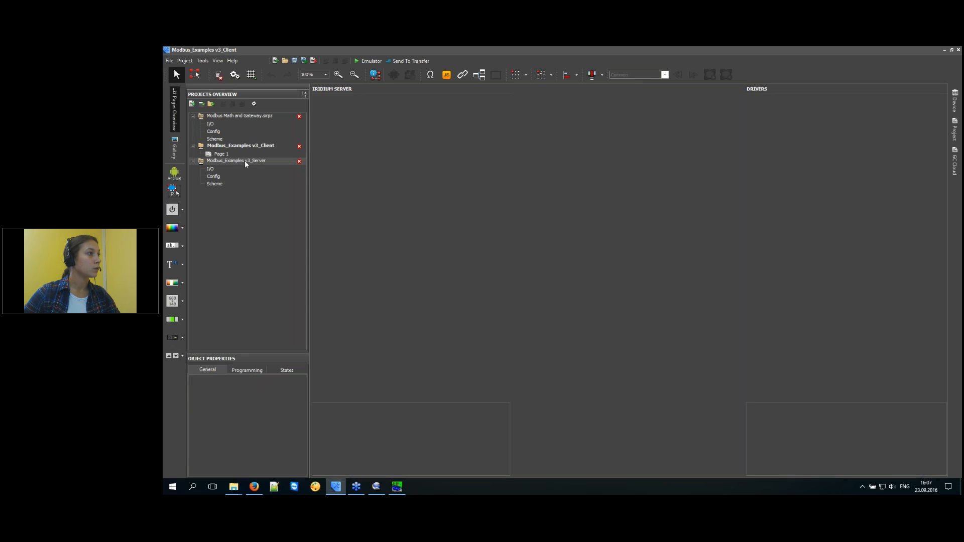
pyautogui.click(244, 136)
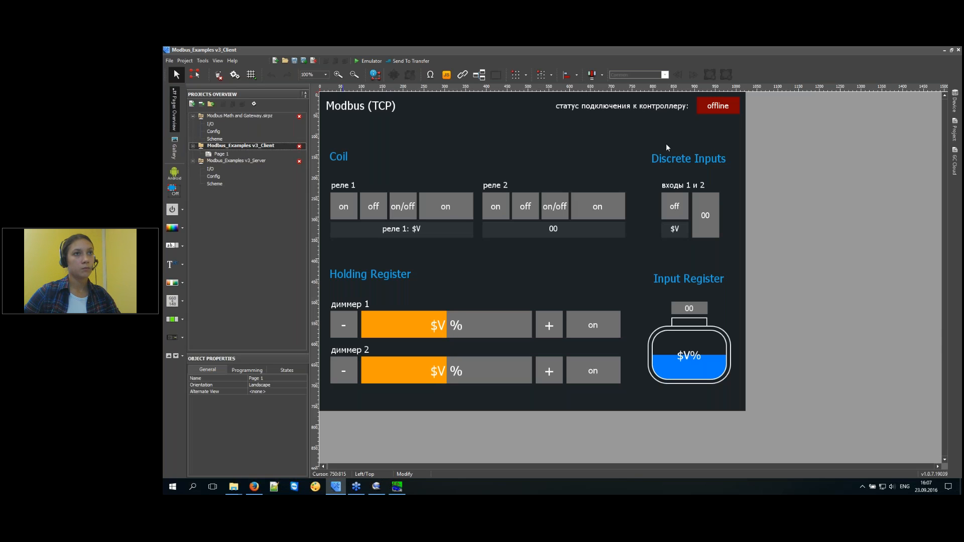
pyautogui.click(954, 131)
pyautogui.click(838, 129)
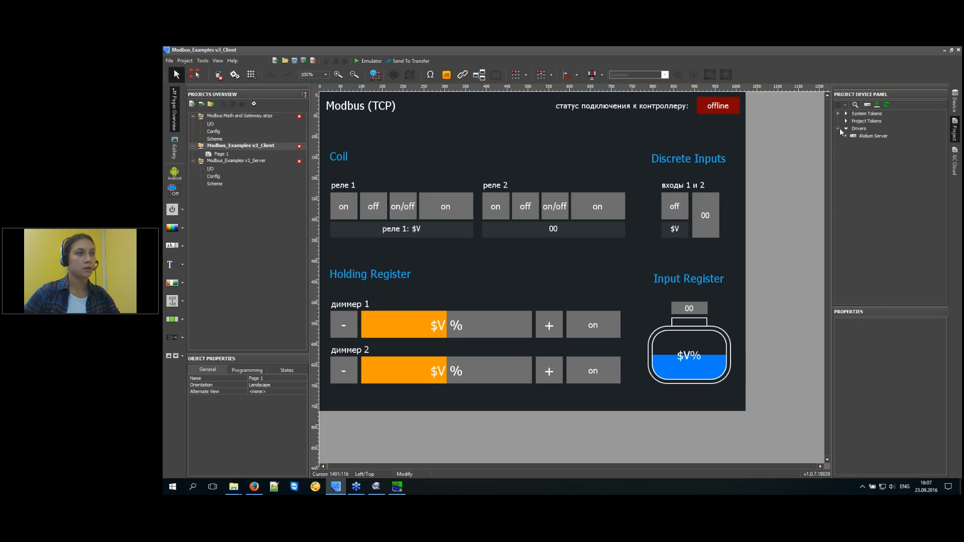
pyautogui.click(876, 136)
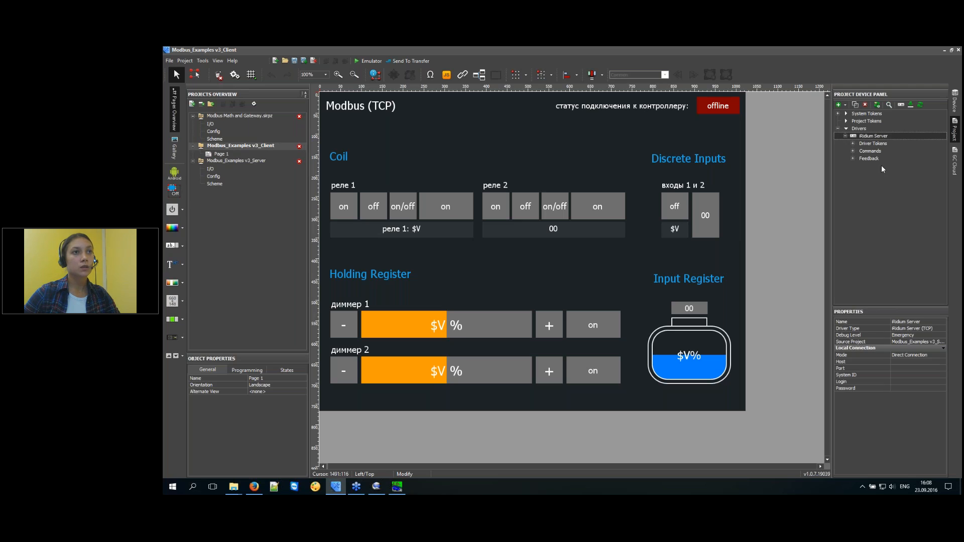
pyautogui.click(854, 151)
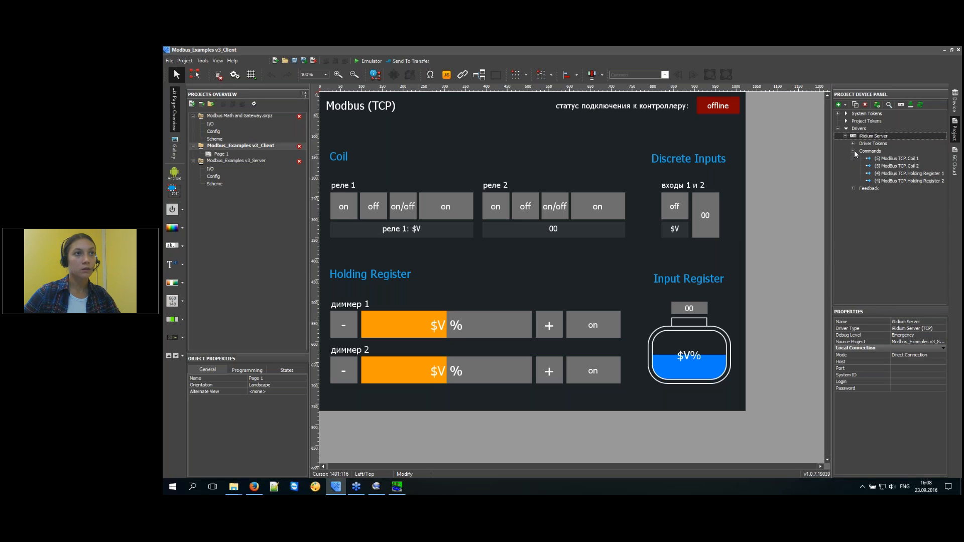
pyautogui.click(853, 189)
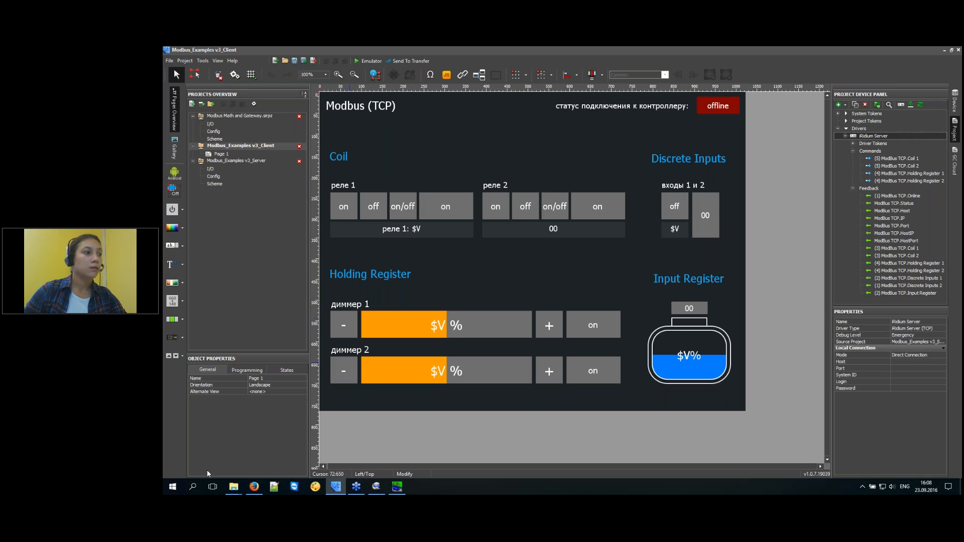
# Show the 'iRidium Server as Master' slide, pointing out the i3 pro tablets.
pyautogui.click(377, 488)
pyautogui.scroll(-1, 417, 301)
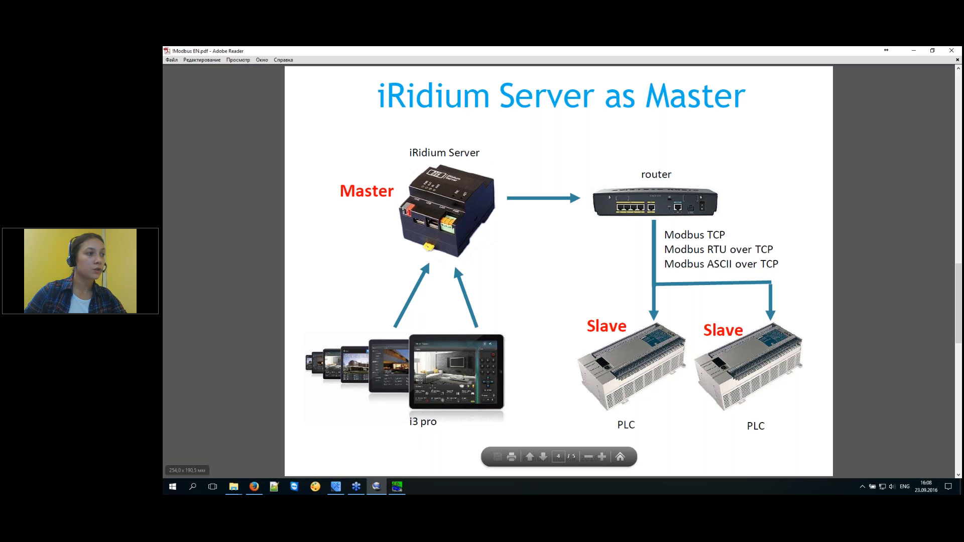
pyautogui.click(476, 347)
# Point out the tablets-to-iRidium Server arrows, then open the v3_Server project's I/O.
pyautogui.click(467, 201)
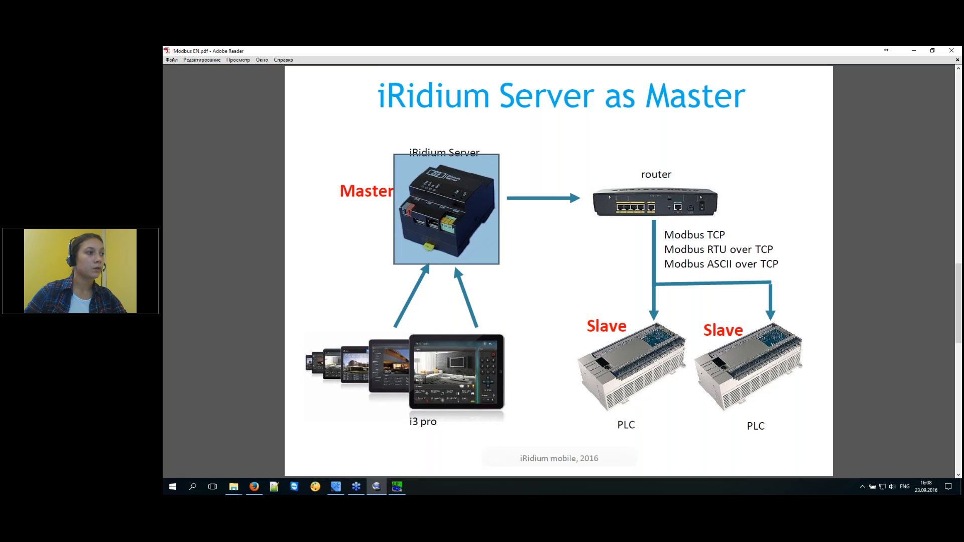
pyautogui.click(404, 307)
pyautogui.moveTo(400, 336); pyautogui.dragTo(482, 332)
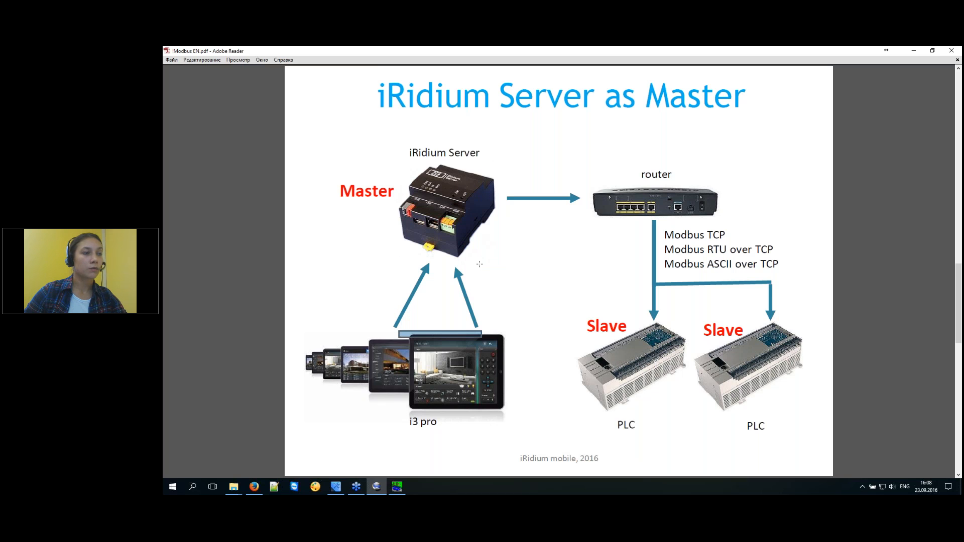
pyautogui.click(915, 52)
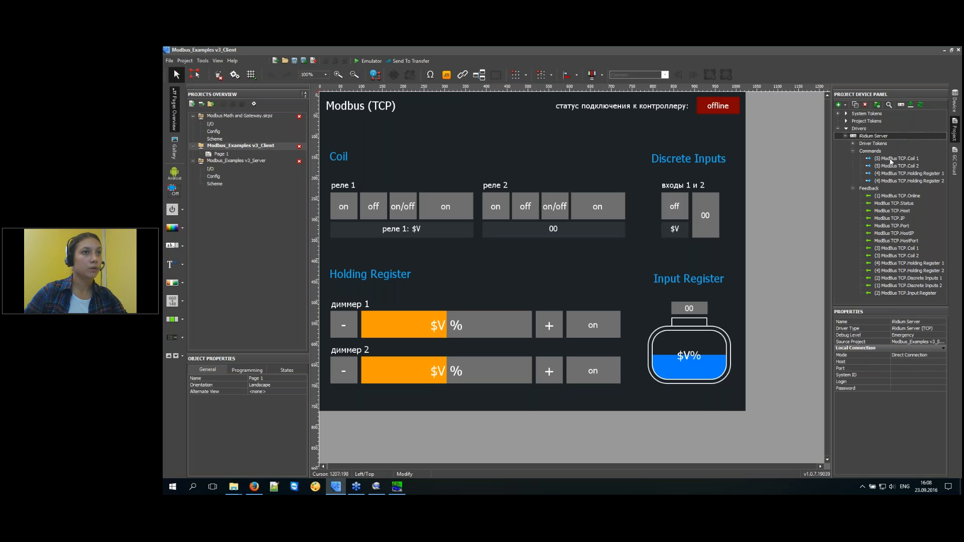
pyautogui.doubleClick(210, 170)
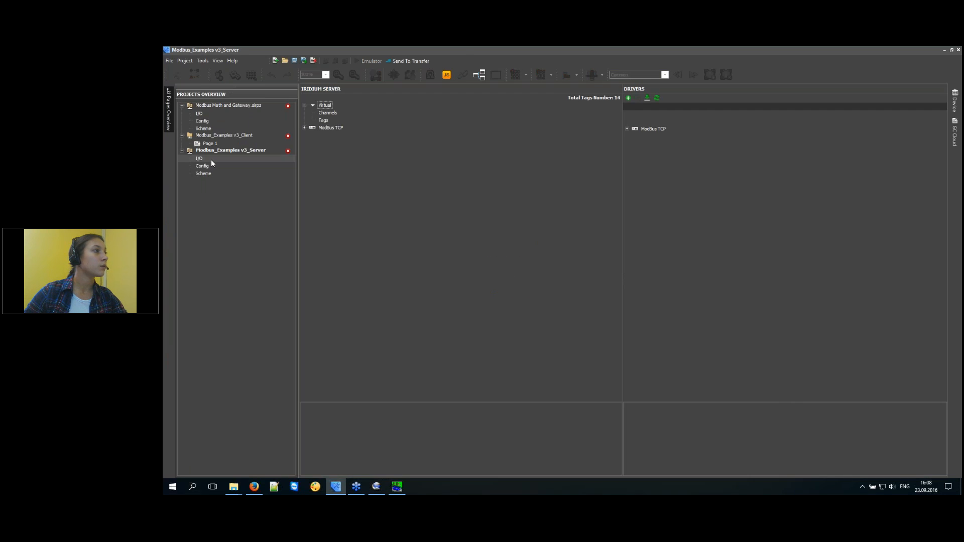
# Expand the ModBus TCP driver's Commands and Feedback, and review the PLC-as-slave diagram.
pyautogui.doubleClick(653, 128)
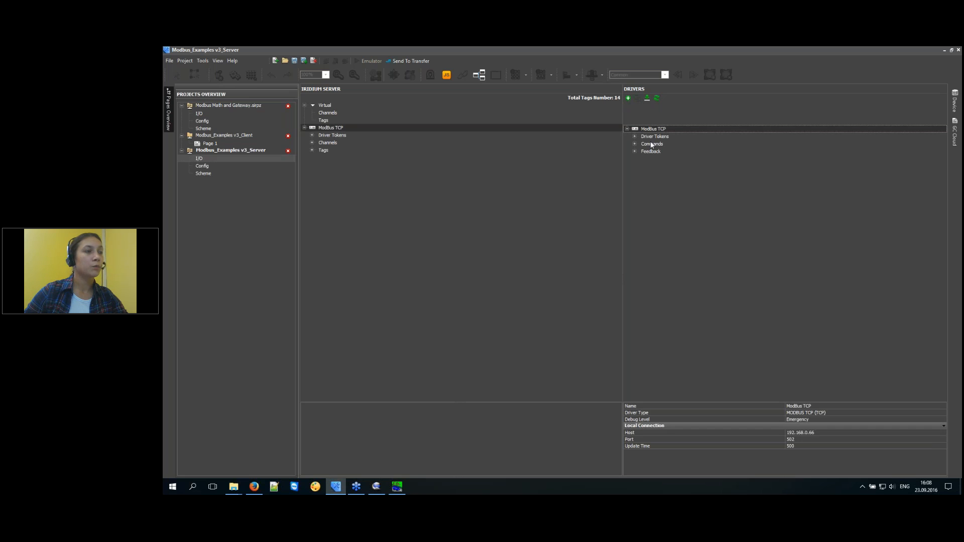
pyautogui.doubleClick(652, 144)
pyautogui.click(653, 182)
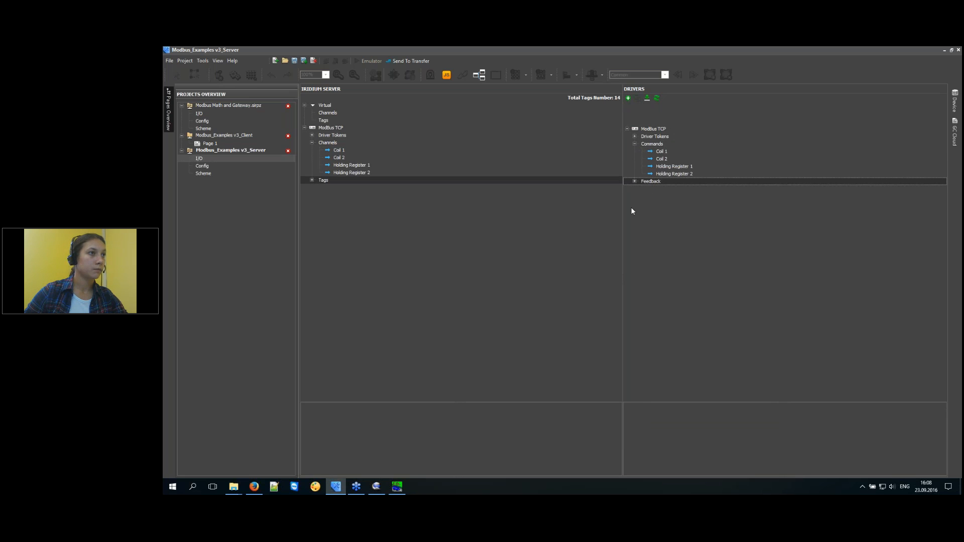
pyautogui.moveTo(375, 491)
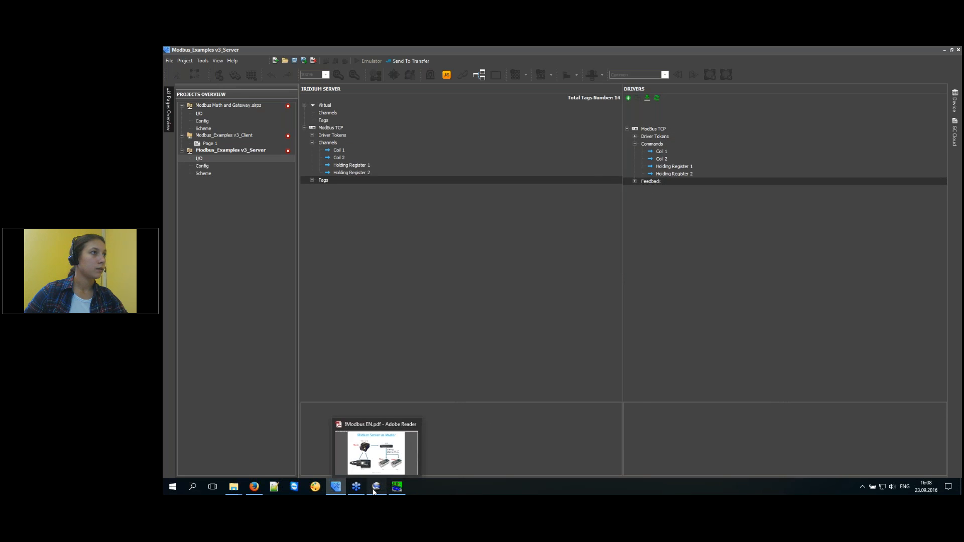
pyautogui.click(376, 454)
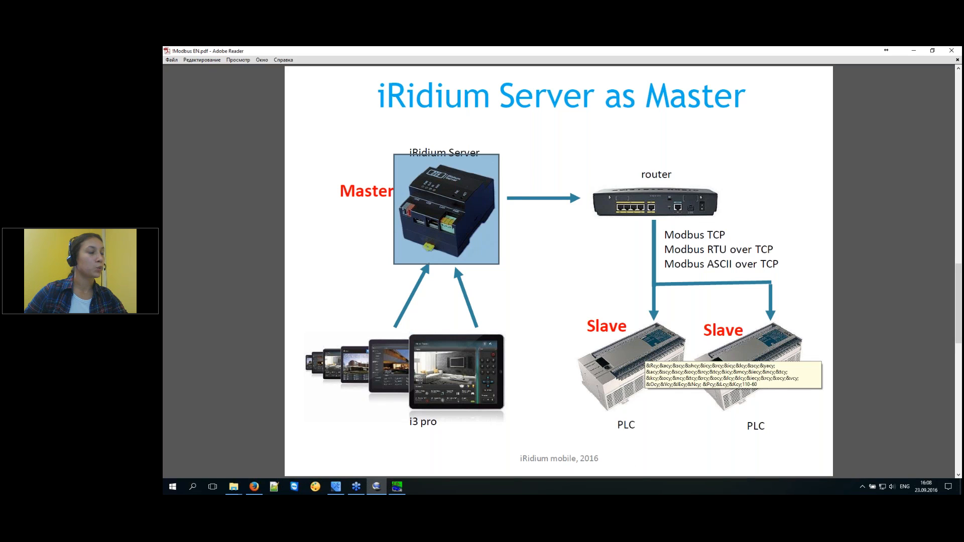
pyautogui.click(671, 368)
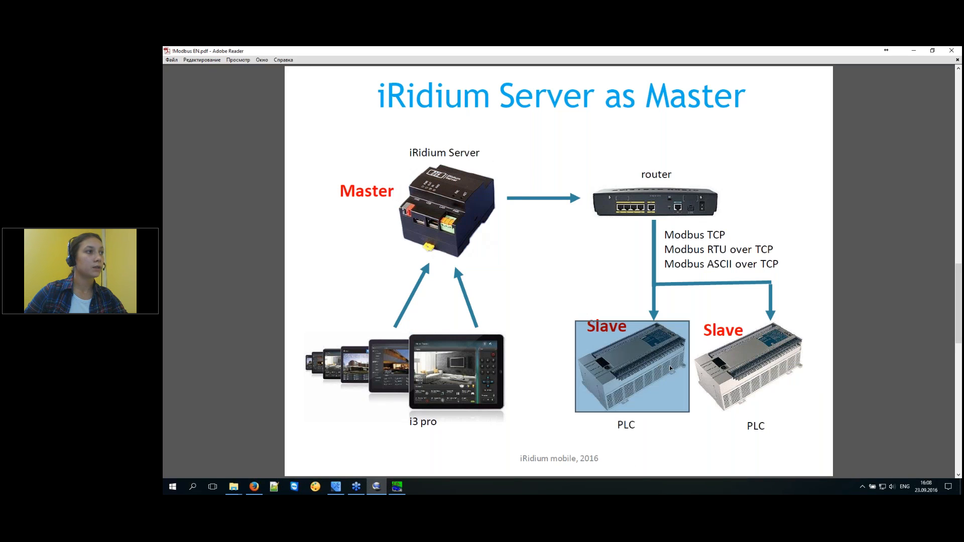
pyautogui.hotkey('alt', 'Tab')
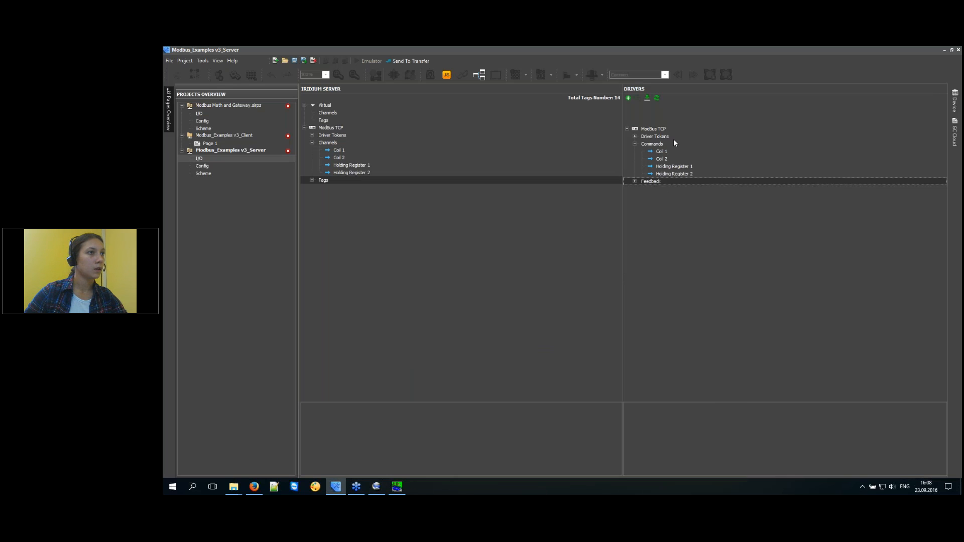
# Set the ModBus TCP driver's Update Time to 100 and expand its Feedback list.
pyautogui.click(658, 129)
pyautogui.click(818, 433)
pyautogui.click(808, 406)
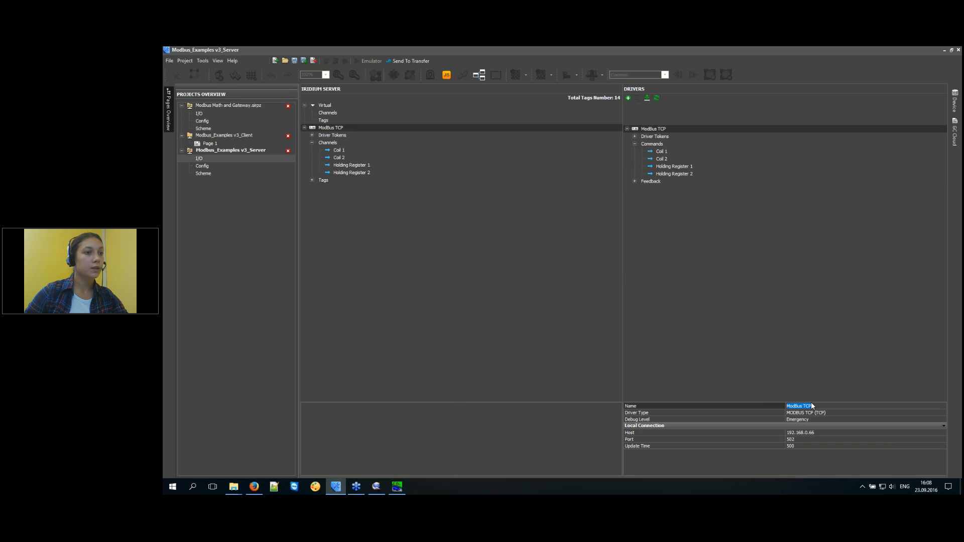
pyautogui.click(804, 439)
pyautogui.click(811, 446)
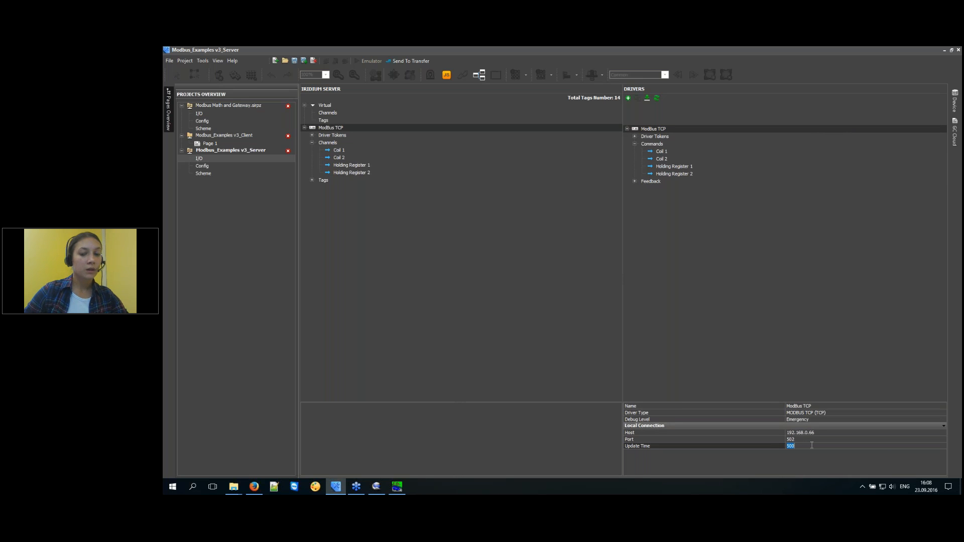
pyautogui.write('10')
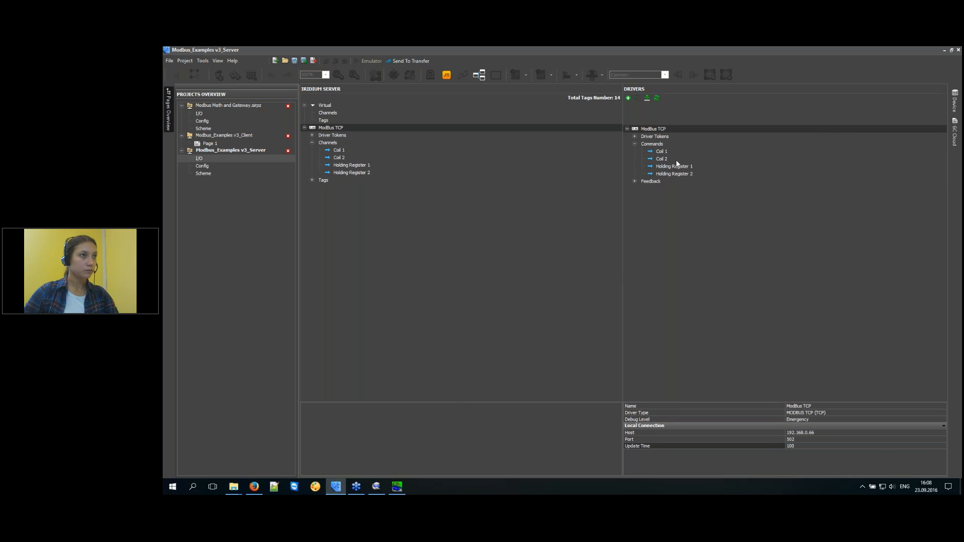
pyautogui.click(662, 127)
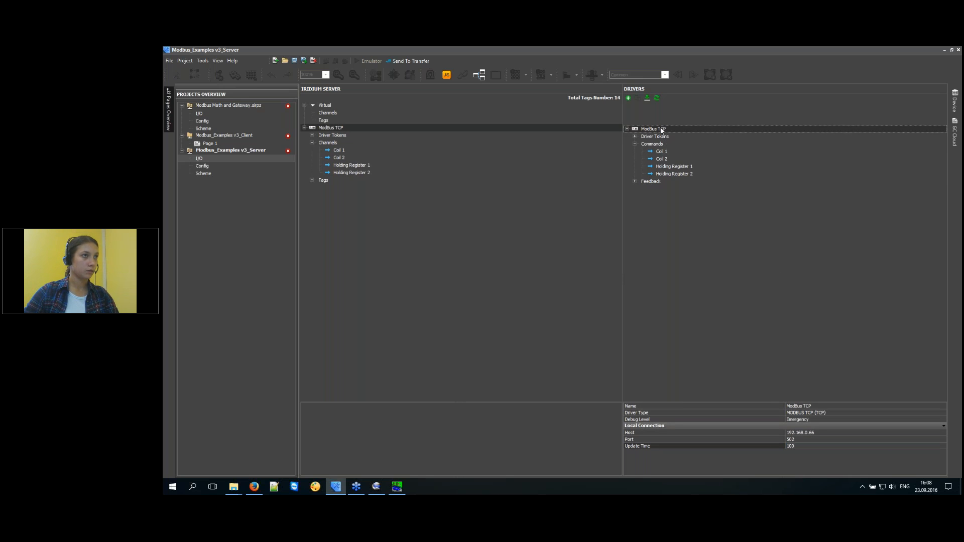
pyautogui.click(635, 182)
pyautogui.click(676, 227)
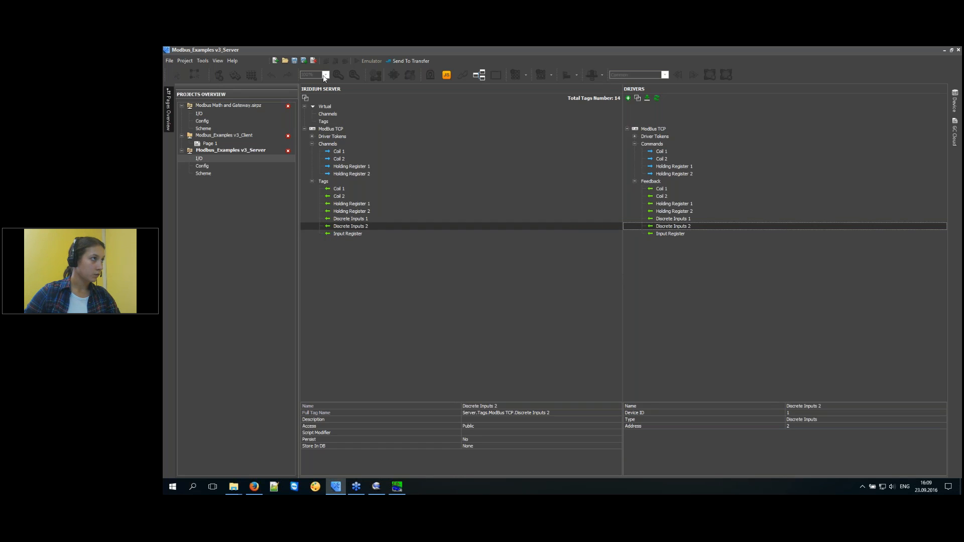
# Review the server tags and select the 'ModBus TCP.Coil 1' part of Coil 1's full name.
pyautogui.click(351, 232)
pyautogui.click(352, 219)
pyautogui.click(353, 204)
pyautogui.click(347, 196)
pyautogui.click(347, 189)
pyautogui.click(522, 412)
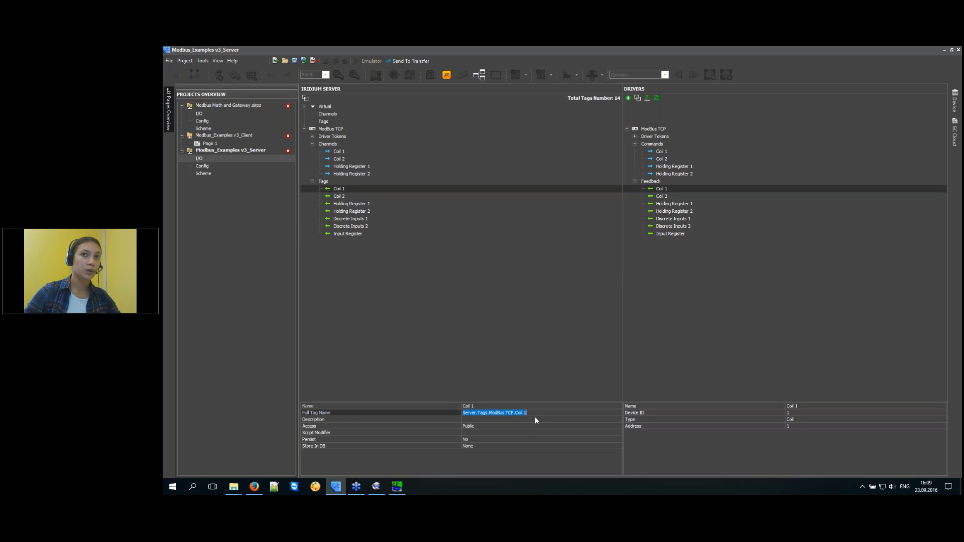
pyautogui.moveTo(526, 413); pyautogui.dragTo(488, 413)
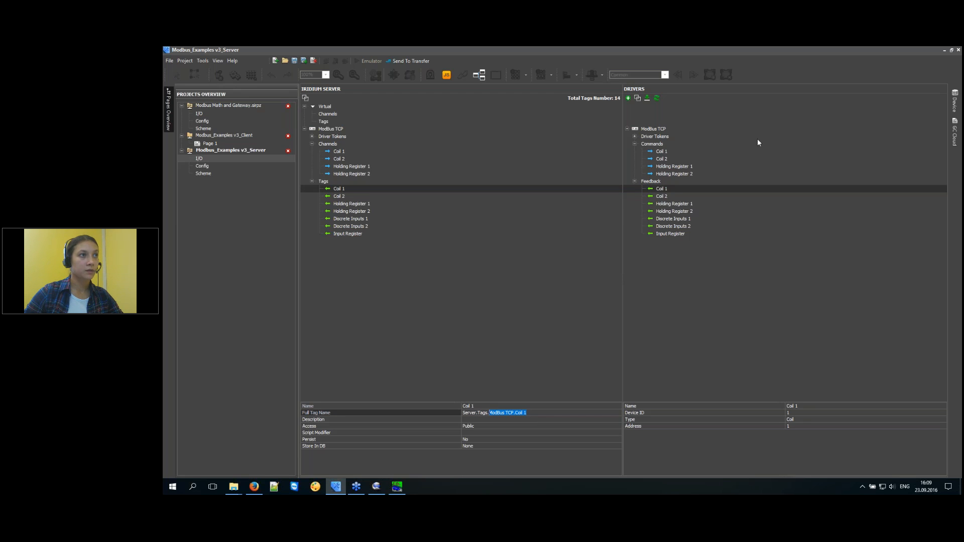
# Check the properties of the Holding Register, Discrete Inputs, Input Register and Coil tags and channels.
pyautogui.click(342, 204)
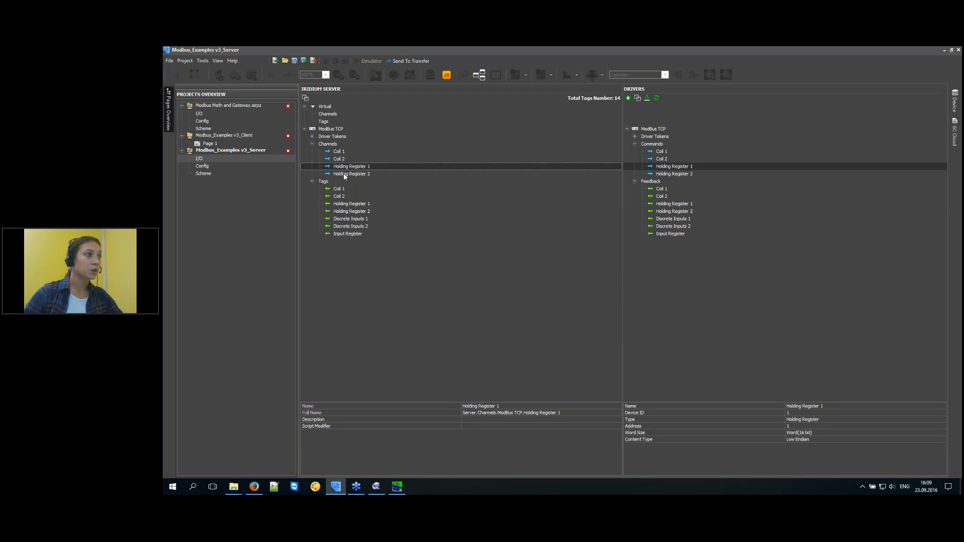
pyautogui.click(347, 211)
pyautogui.click(354, 228)
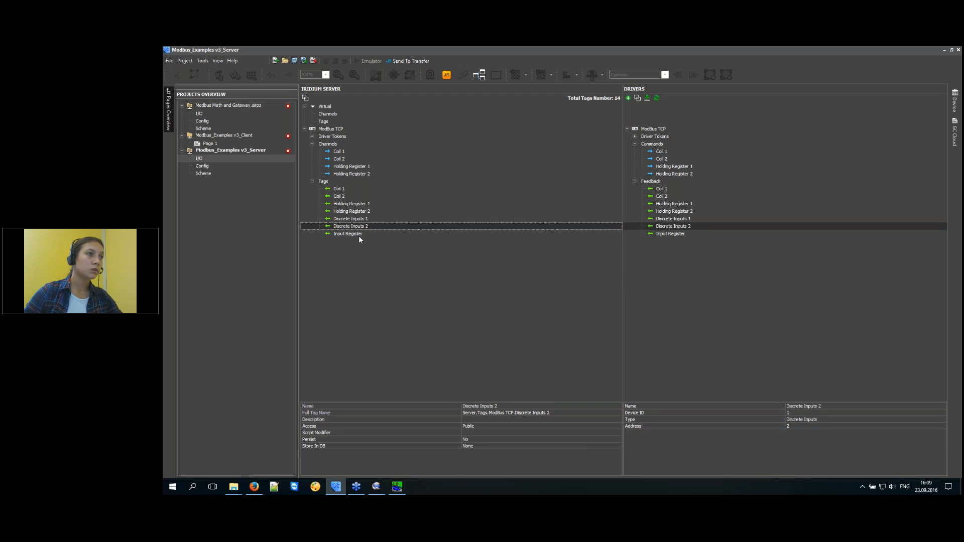
pyautogui.click(359, 235)
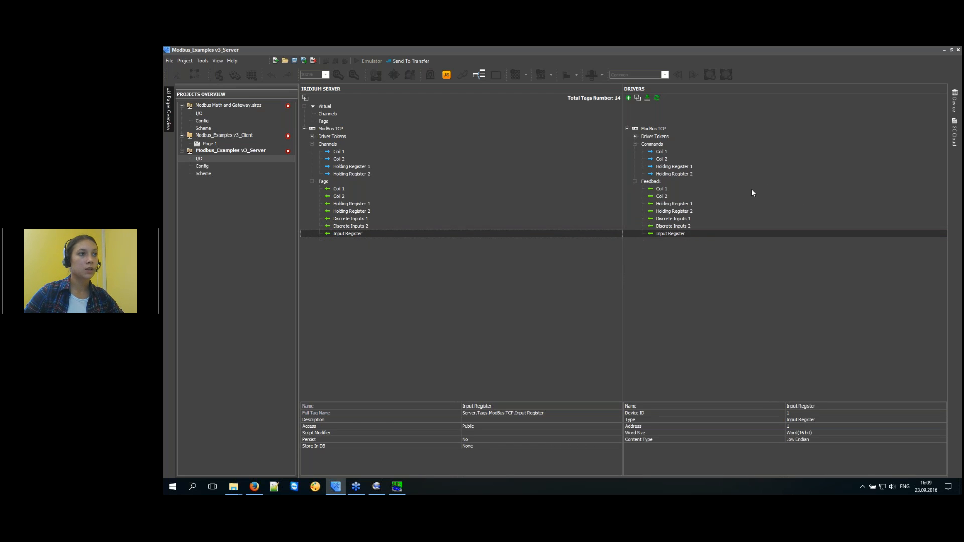
pyautogui.click(353, 195)
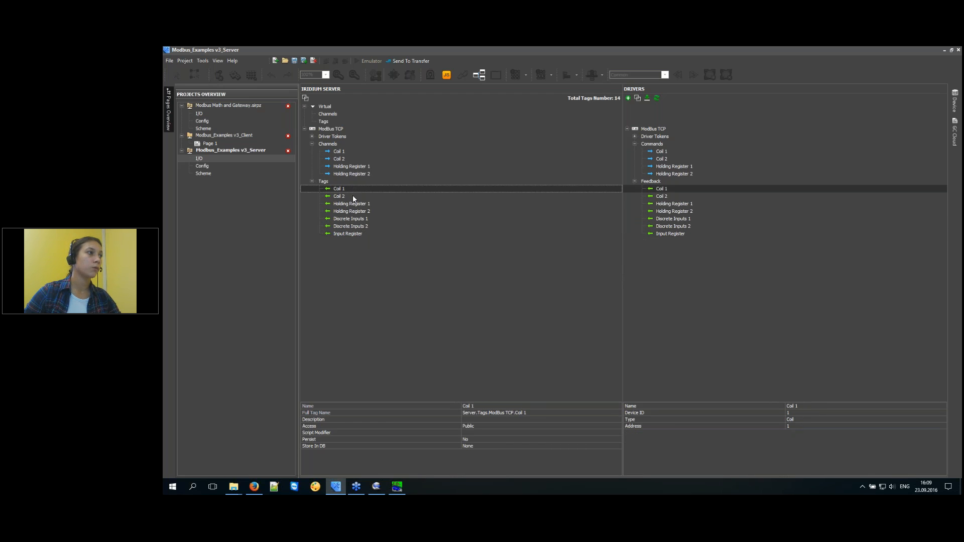
pyautogui.click(352, 173)
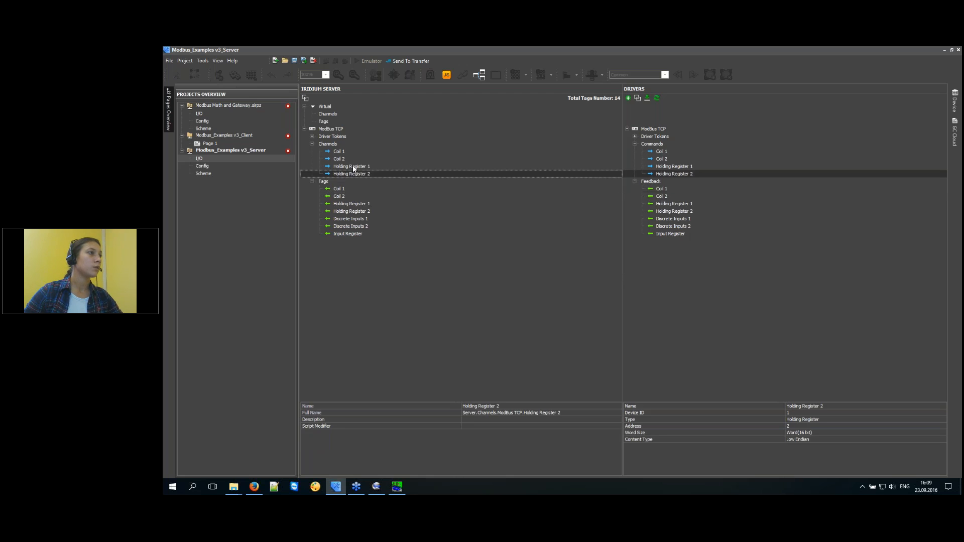
pyautogui.click(345, 158)
pyautogui.click(348, 152)
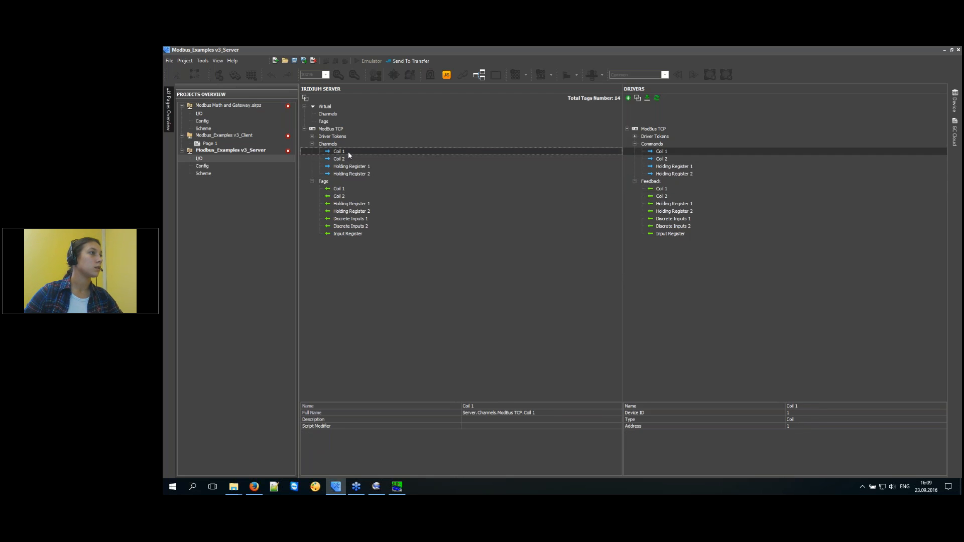
pyautogui.click(339, 158)
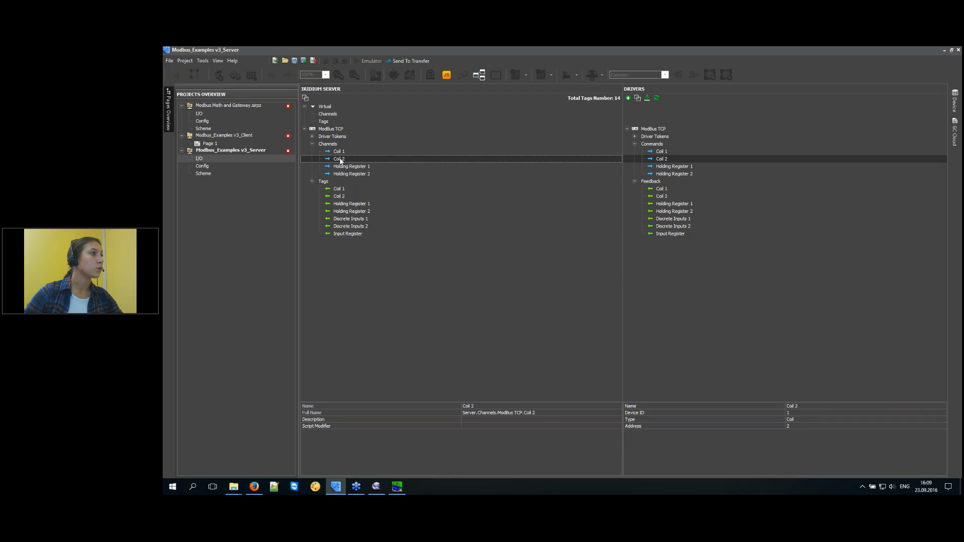
pyautogui.click(346, 131)
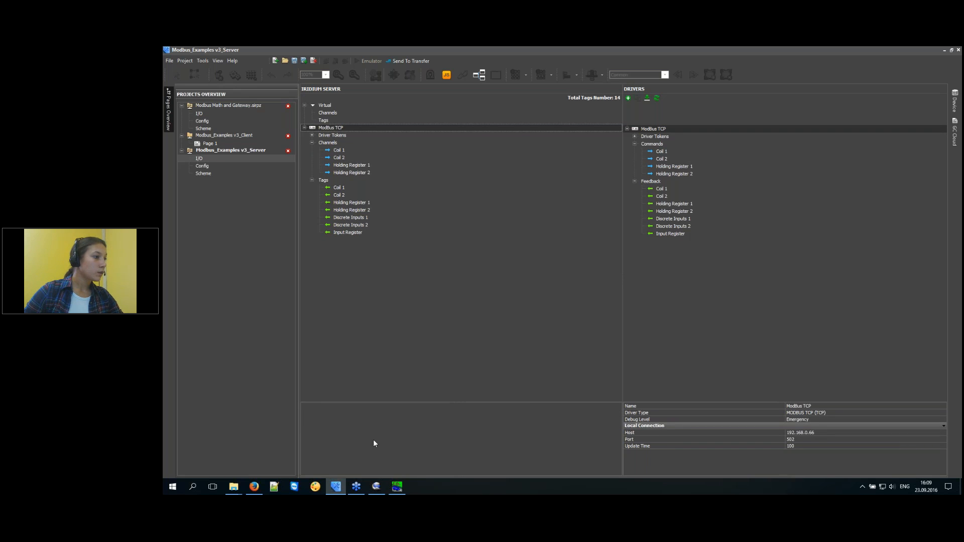
# Launch iRidium Server as administrator and reposition its console window.
pyautogui.click(172, 486)
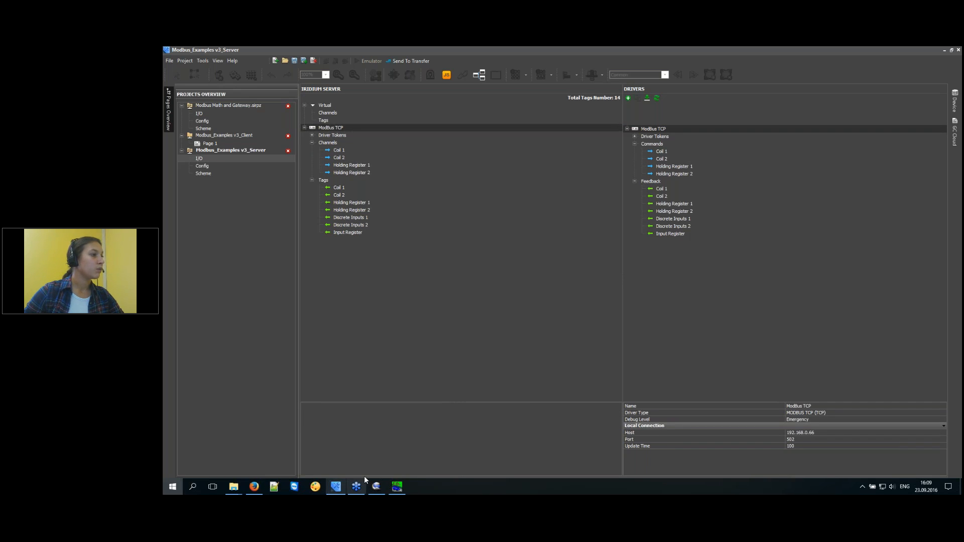
pyautogui.click(368, 425)
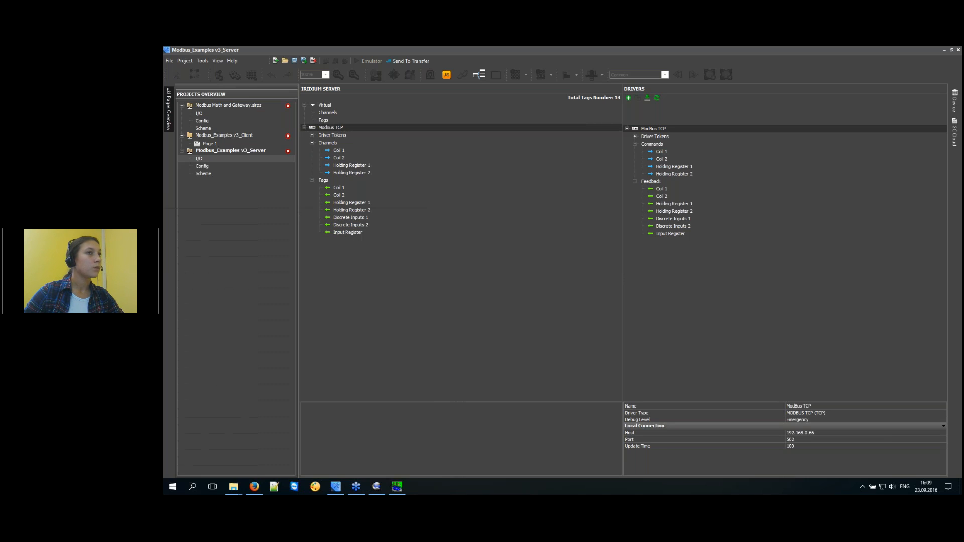
pyautogui.click(516, 331)
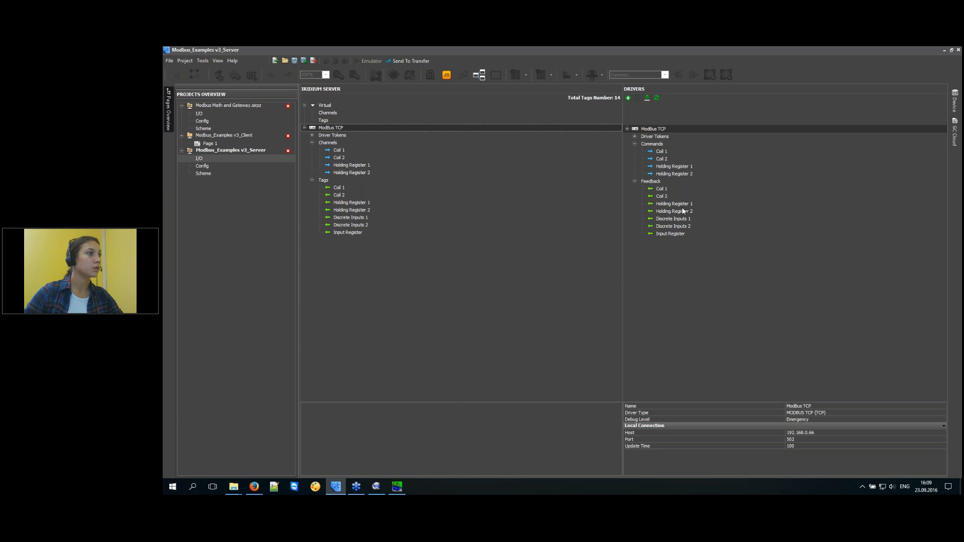
pyautogui.moveTo(433, 82); pyautogui.dragTo(542, 267)
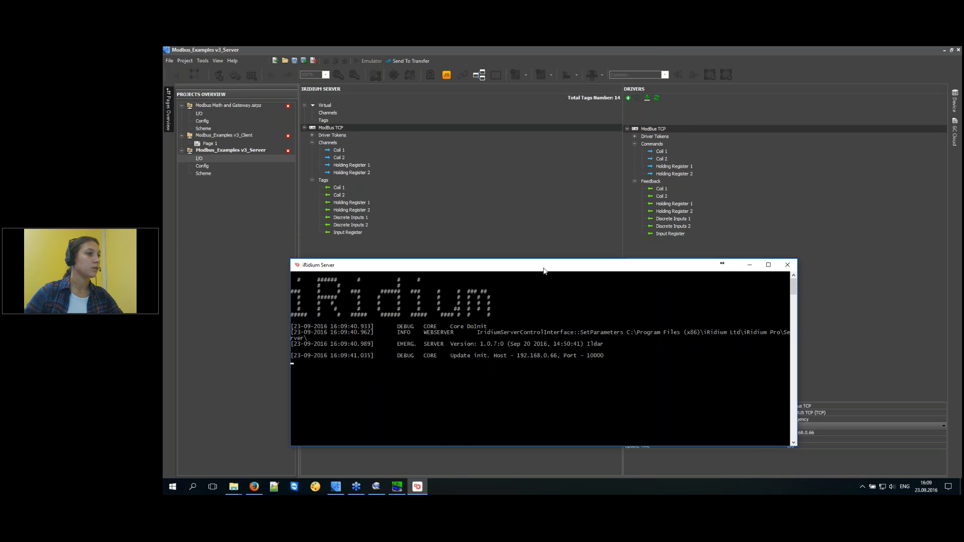
# Send the project to the server as Modbus_Examples v3_Server.sirpz and check the console log.
pyautogui.click(417, 63)
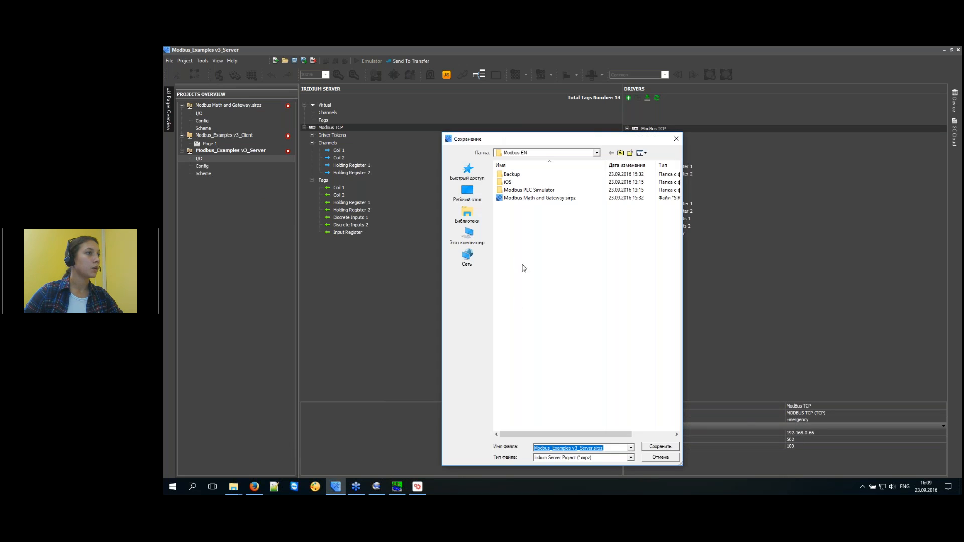
pyautogui.click(653, 446)
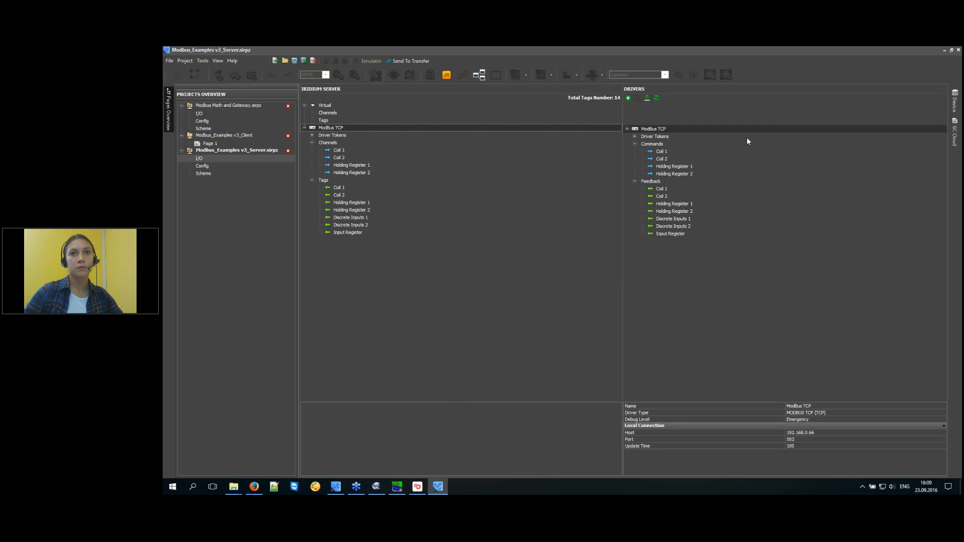
pyautogui.moveTo(963, 172); pyautogui.dragTo(538, 98)
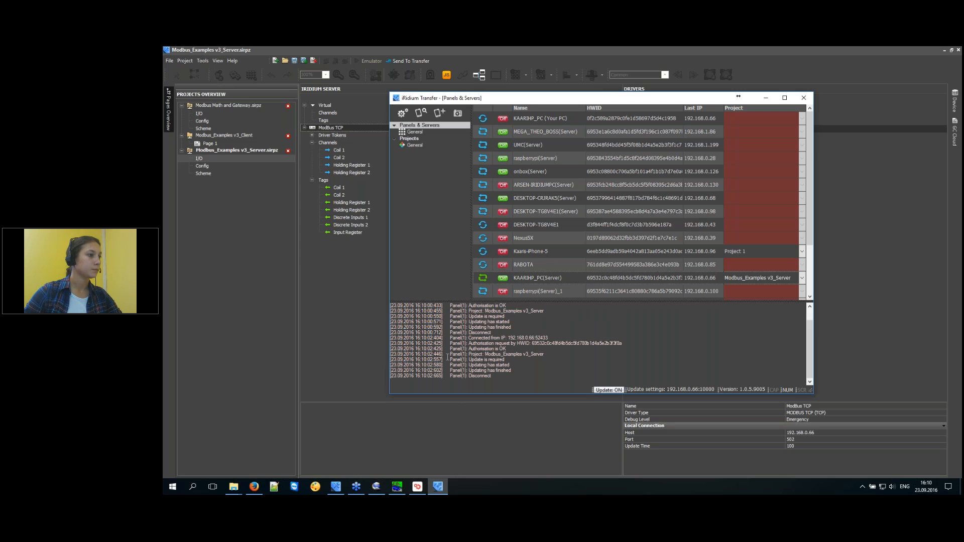
pyautogui.click(417, 487)
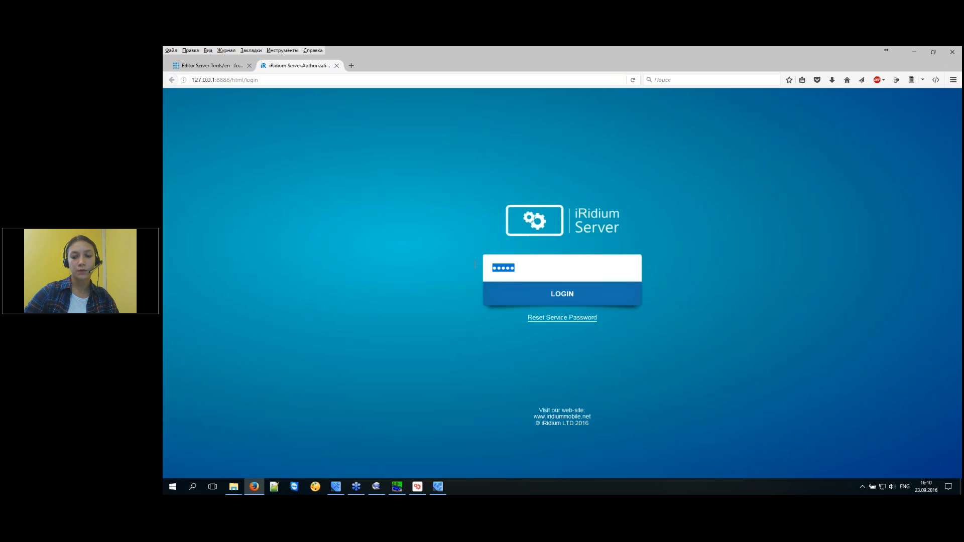
# Log in with the panel password, view Channels&Feedback feedbacks page 2, and bring up the PLC simulator.
pyautogui.write('••••')
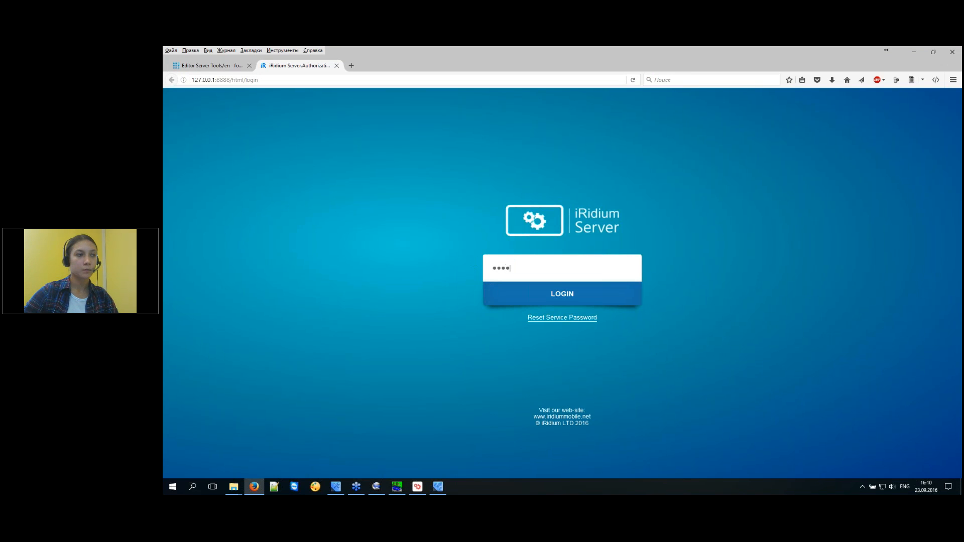
pyautogui.press('Return')
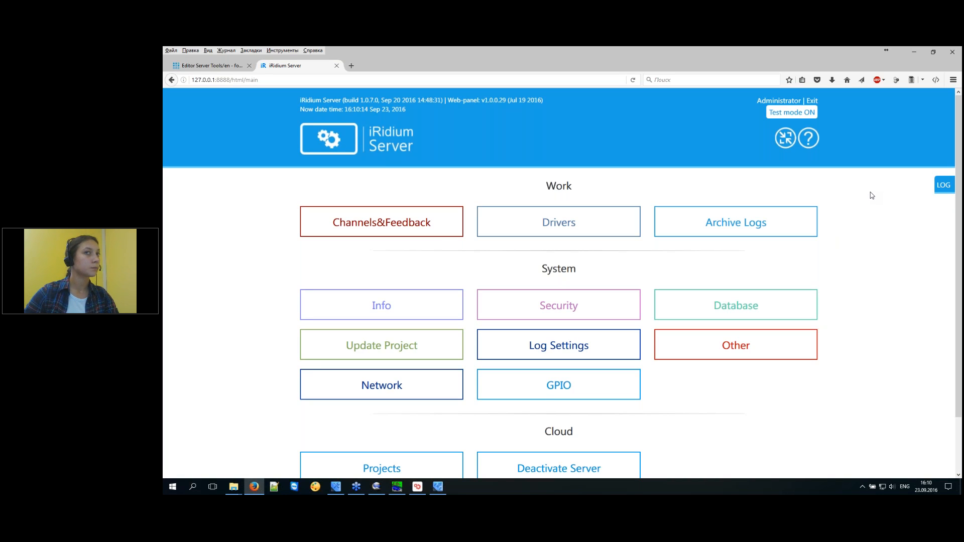
pyautogui.click(412, 219)
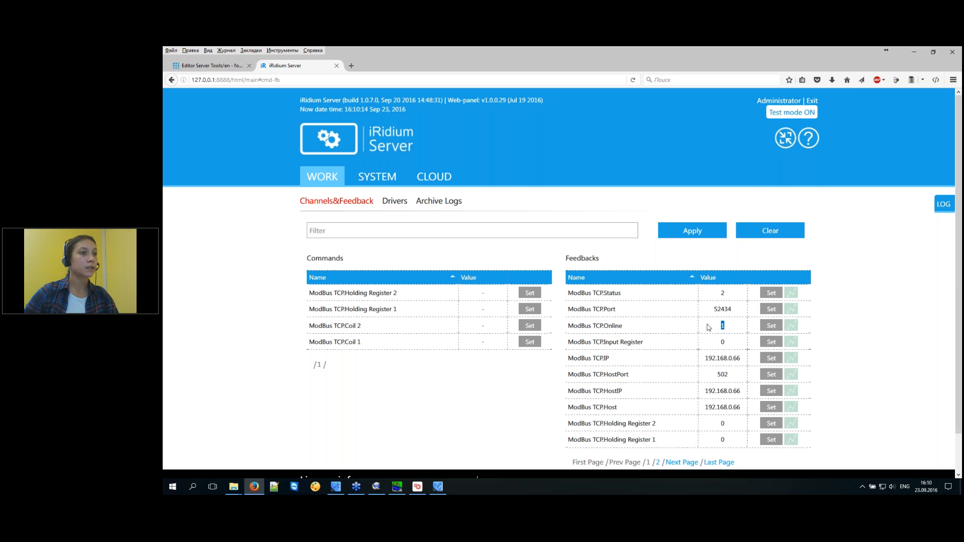
pyautogui.doubleClick(735, 295)
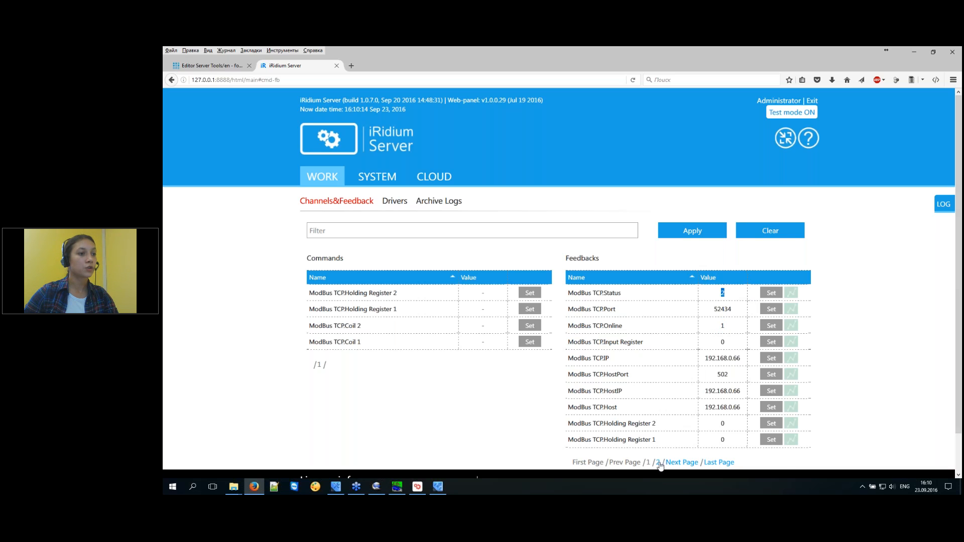
pyautogui.click(658, 463)
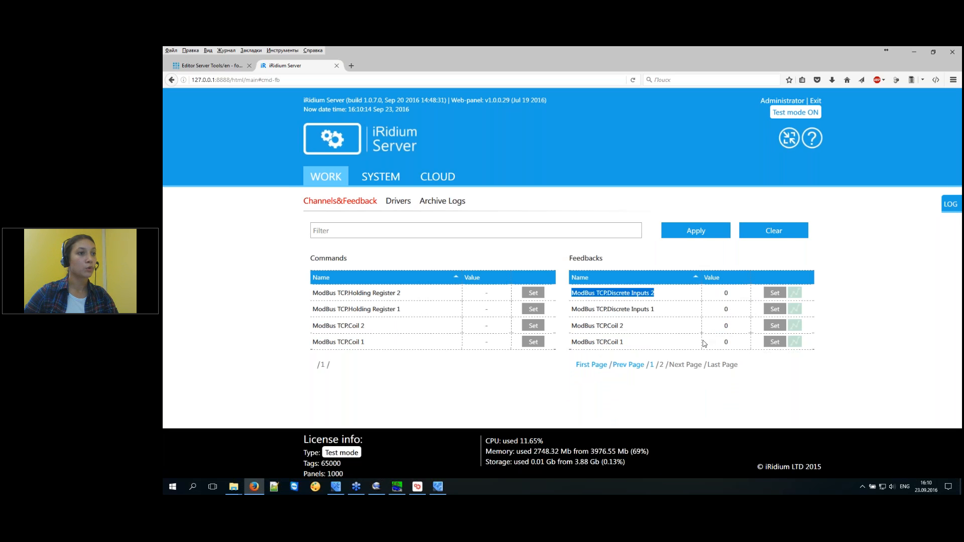
pyautogui.click(397, 487)
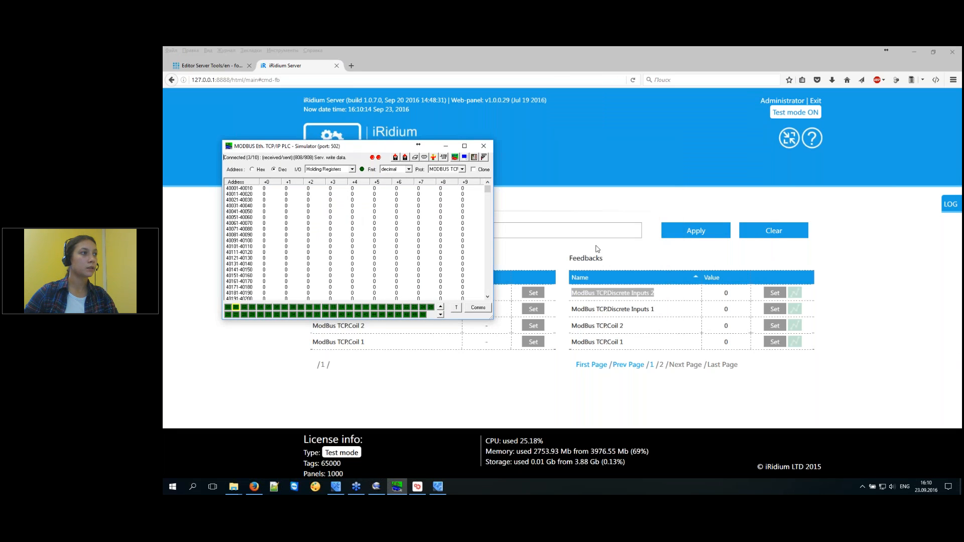
# Arrange the simulator and iRidium Server console windows so the Commands and Feedbacks tables are visible.
pyautogui.moveTo(312, 161)
pyautogui.mouseDown()
pyautogui.moveTo(331, 160)
pyautogui.moveTo(319, 172)
pyautogui.mouseUp()
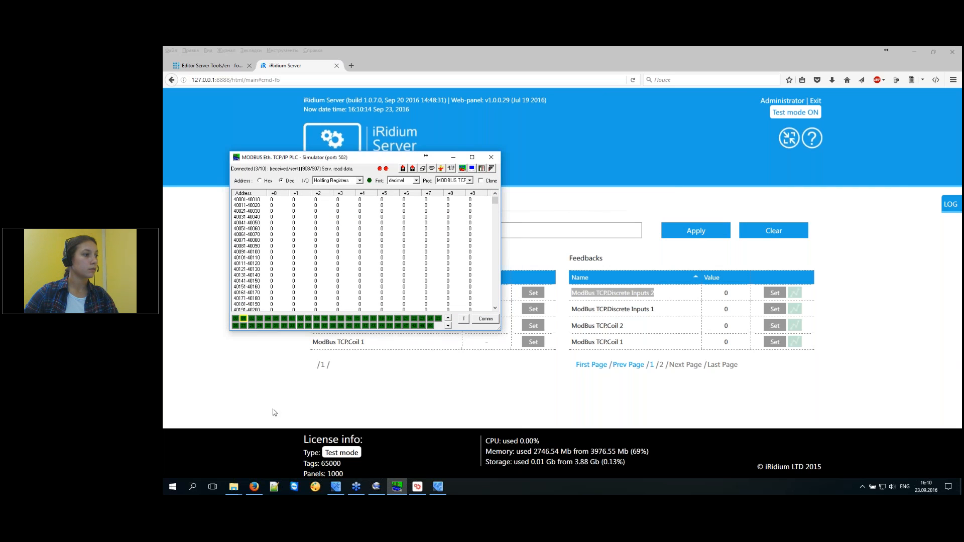
pyautogui.click(417, 487)
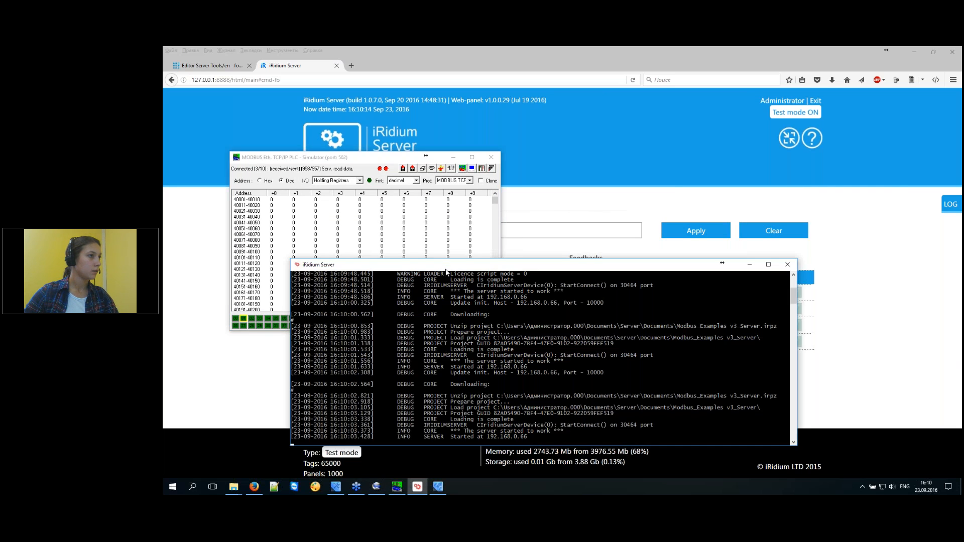
pyautogui.moveTo(446, 269); pyautogui.dragTo(670, 163)
pyautogui.moveTo(427, 152); pyautogui.dragTo(510, 183)
pyautogui.moveTo(623, 243); pyautogui.dragTo(834, 226)
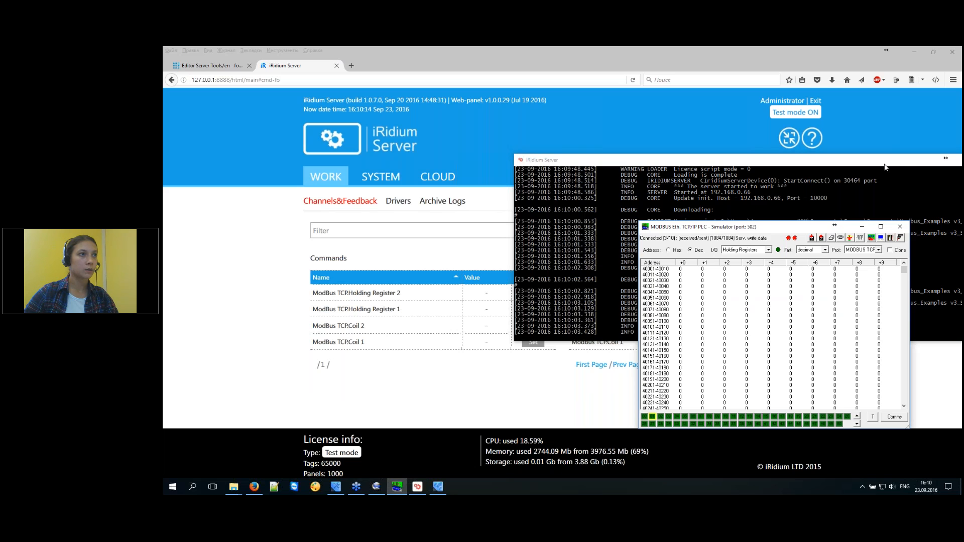
pyautogui.moveTo(885, 165); pyautogui.dragTo(961, 165)
pyautogui.moveTo(813, 225); pyautogui.dragTo(434, 214)
# Show Coil Outputs, set row 1-16 to +14 (4000), and check Coil 1 feedback reads 1 on page 1.
pyautogui.click(357, 240)
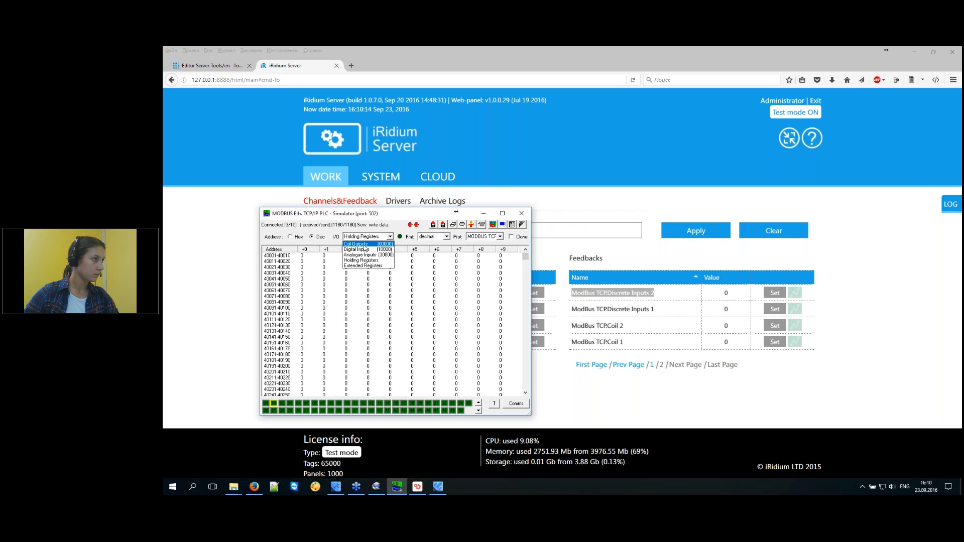
pyautogui.click(366, 246)
pyautogui.doubleClick(302, 255)
pyautogui.doubleClick(316, 255)
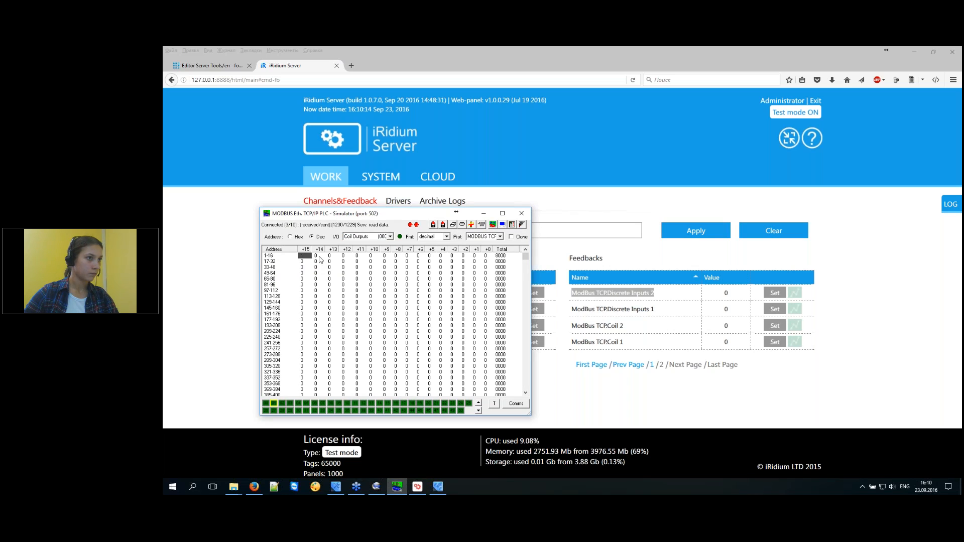
pyautogui.doubleClick(302, 255)
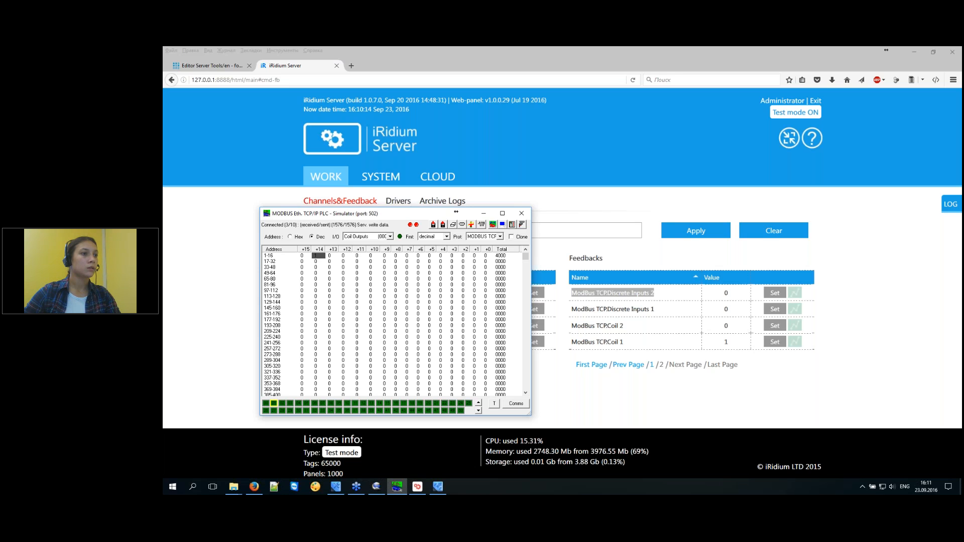
pyautogui.click(652, 365)
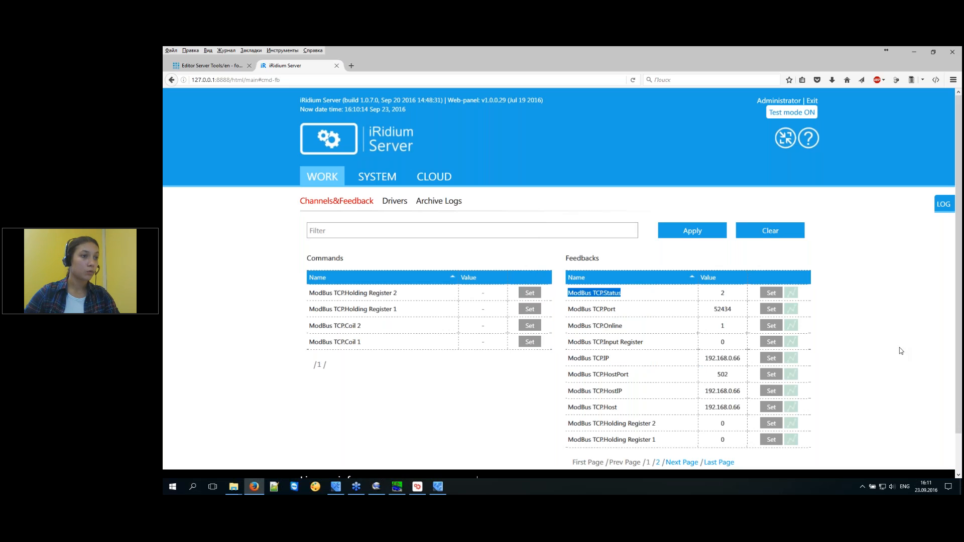
pyautogui.click(853, 352)
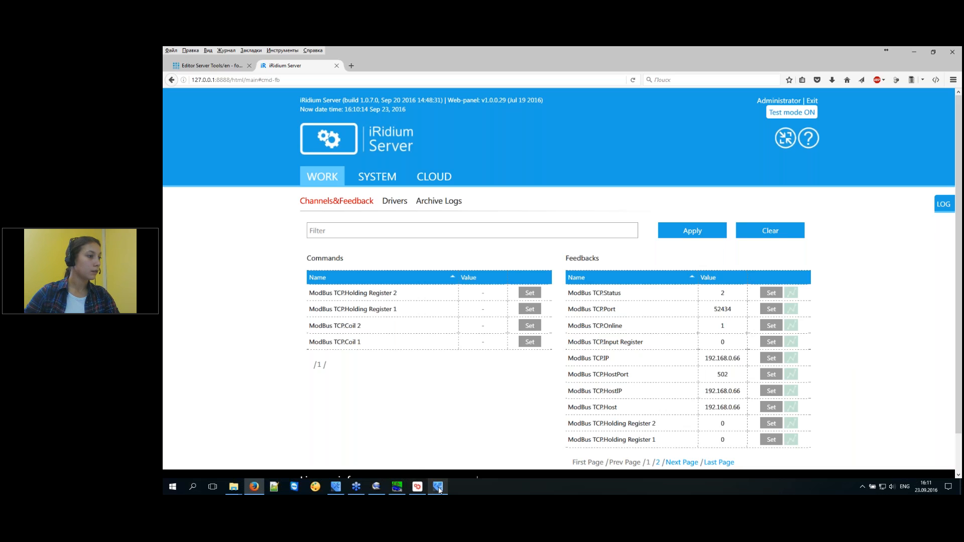
# Set the client's iRidium Server driver Host to 192.168.0.66, then open the v3_Server project's I/O.
pyautogui.click(416, 487)
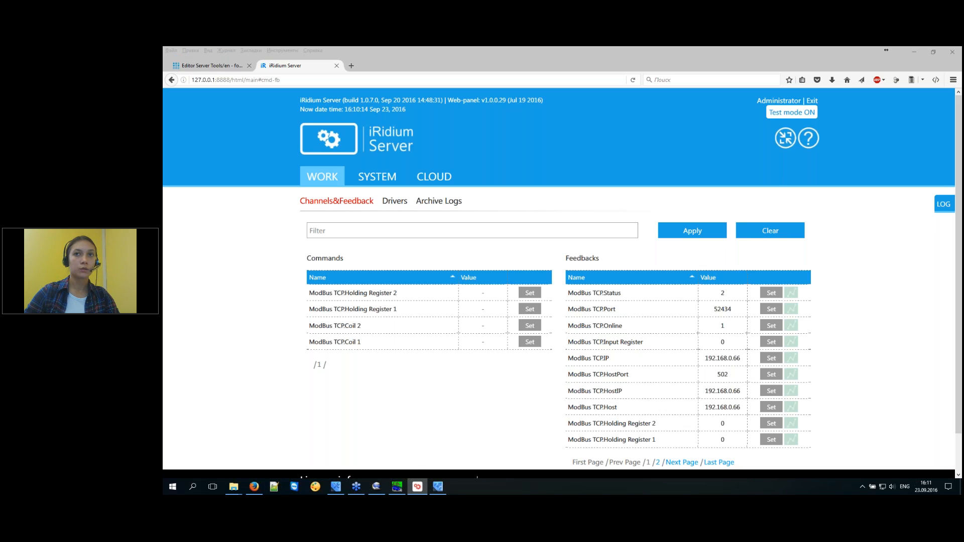
pyautogui.click(335, 487)
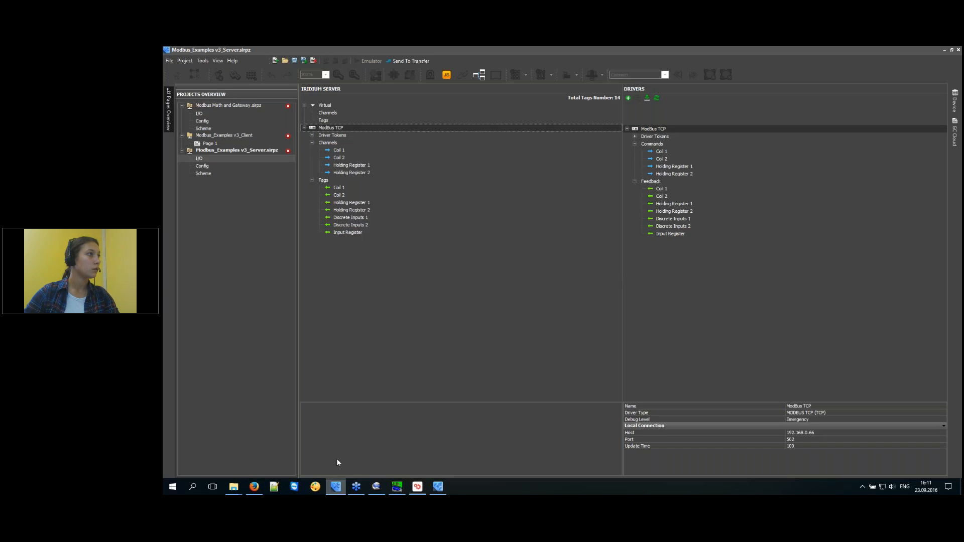
pyautogui.doubleClick(207, 144)
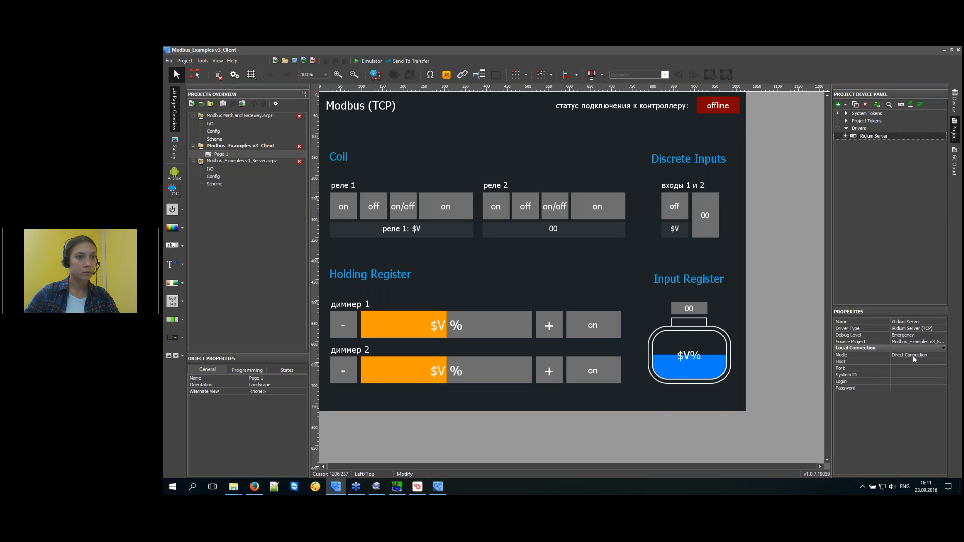
pyautogui.click(913, 356)
pyautogui.click(916, 363)
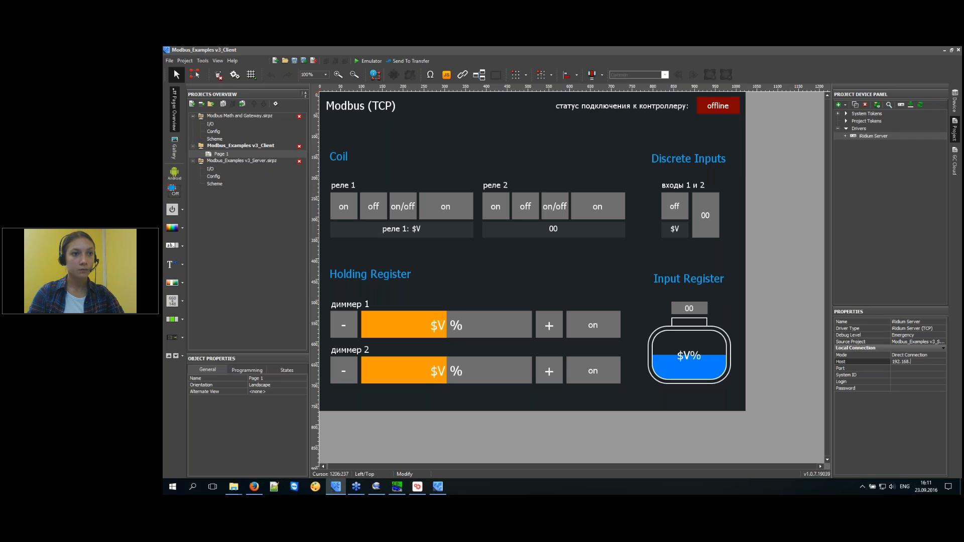
pyautogui.write('192.168.0.66')
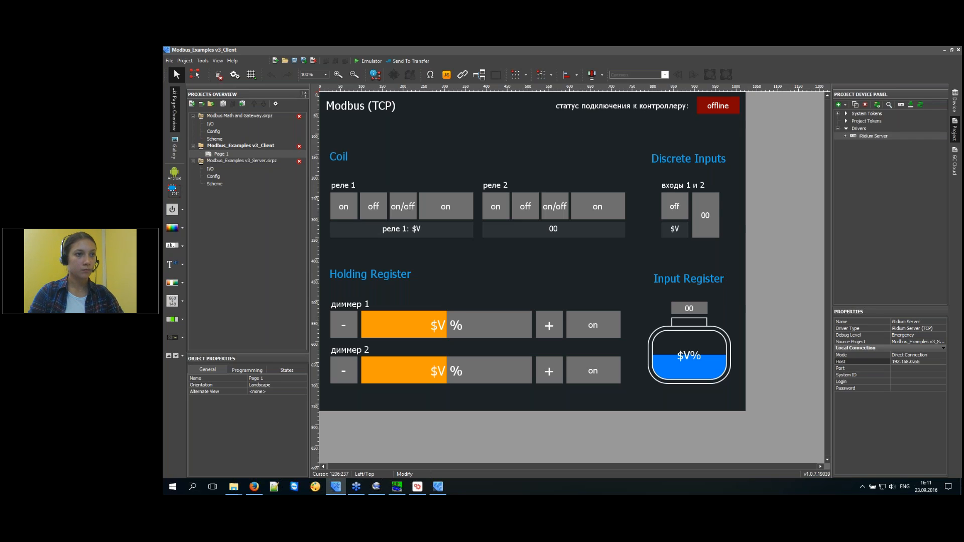
pyautogui.doubleClick(211, 170)
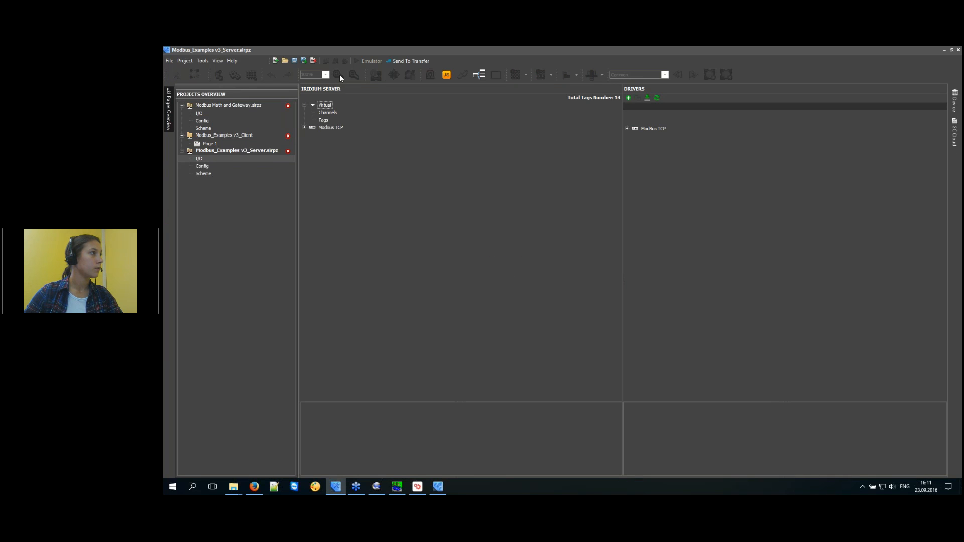
# Enter Server host 192.168.0.66 with port 30464 in the server's Config and save it.
pyautogui.doubleClick(206, 166)
pyautogui.moveTo(382, 228); pyautogui.dragTo(346, 228)
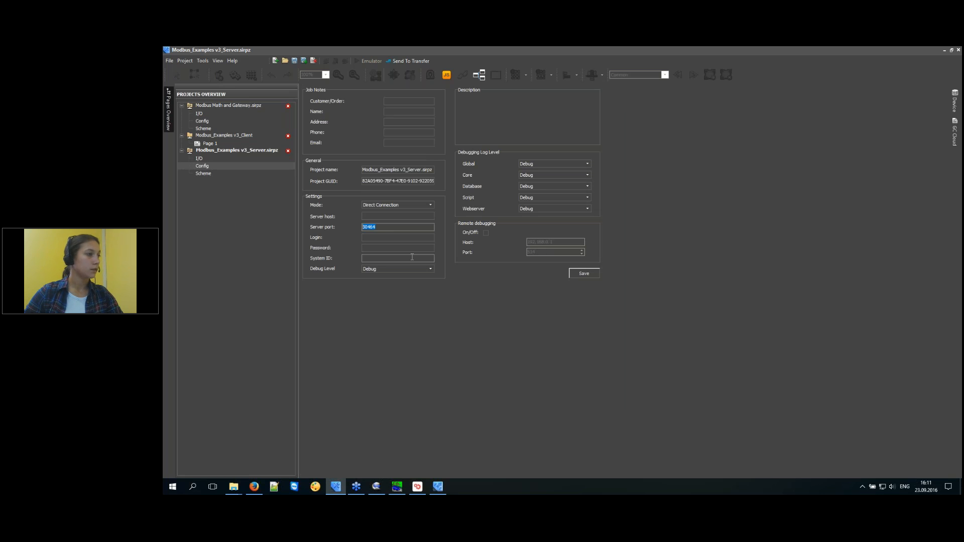
pyautogui.click(378, 217)
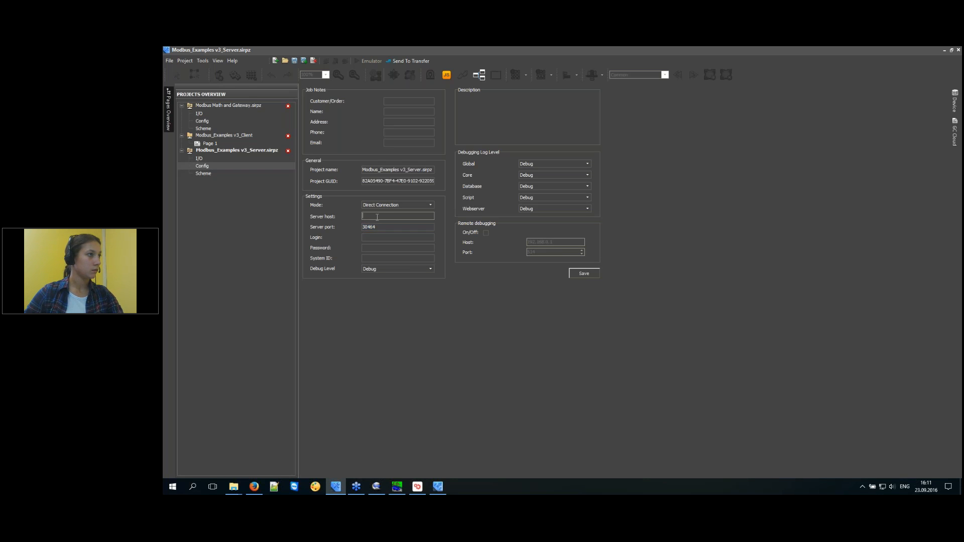
pyautogui.write('192.168.0.66')
pyautogui.moveTo(395, 216); pyautogui.dragTo(323, 227)
pyautogui.click(374, 248)
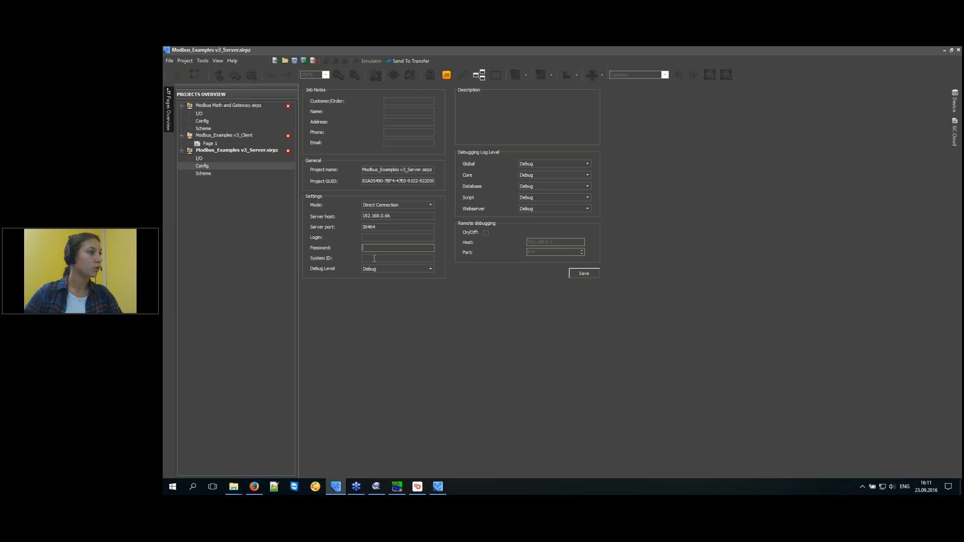
pyautogui.click(208, 143)
pyautogui.click(544, 271)
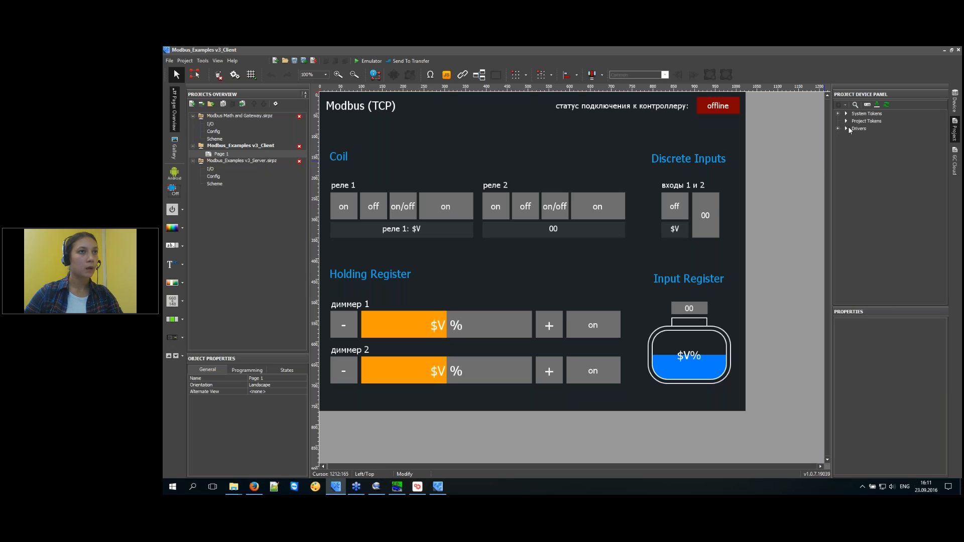
# Verify the client's iRidium Server driver uses Host 192.168.0.66 and Port 30464, then run the emulator.
pyautogui.click(838, 129)
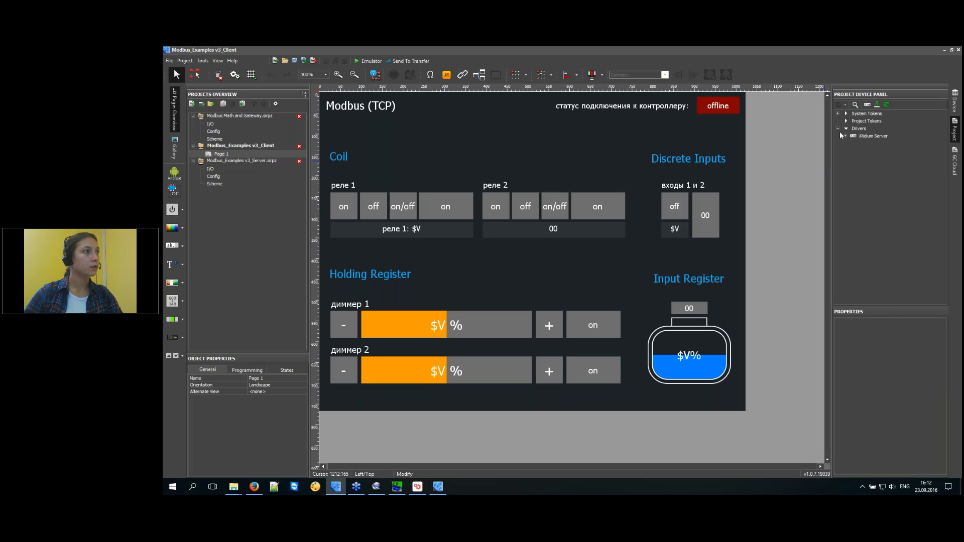
pyautogui.click(876, 137)
pyautogui.click(914, 362)
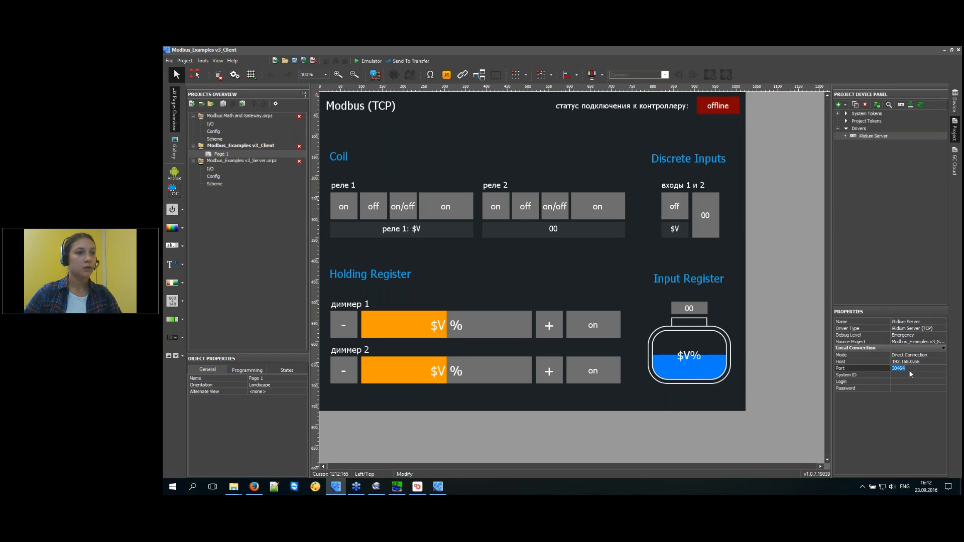
pyautogui.click(914, 370)
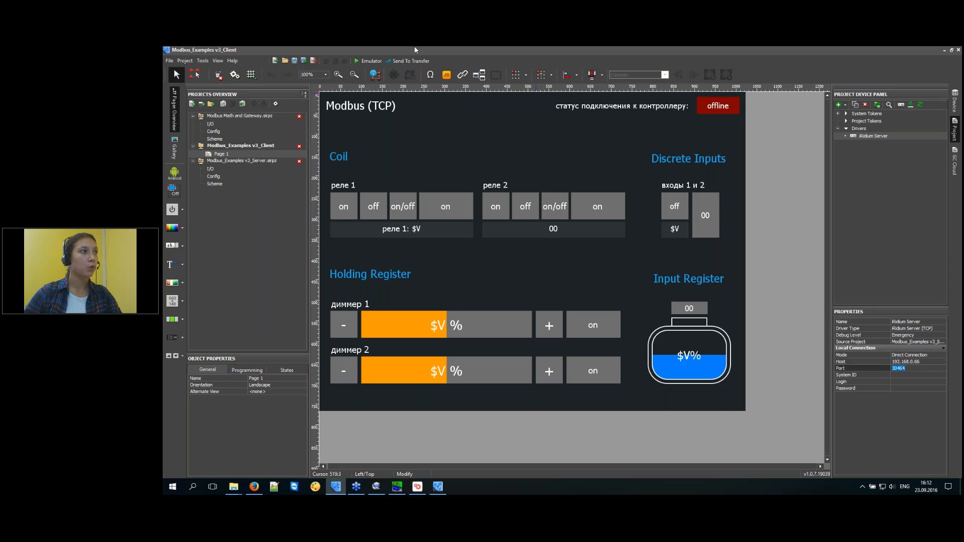
pyautogui.click(372, 62)
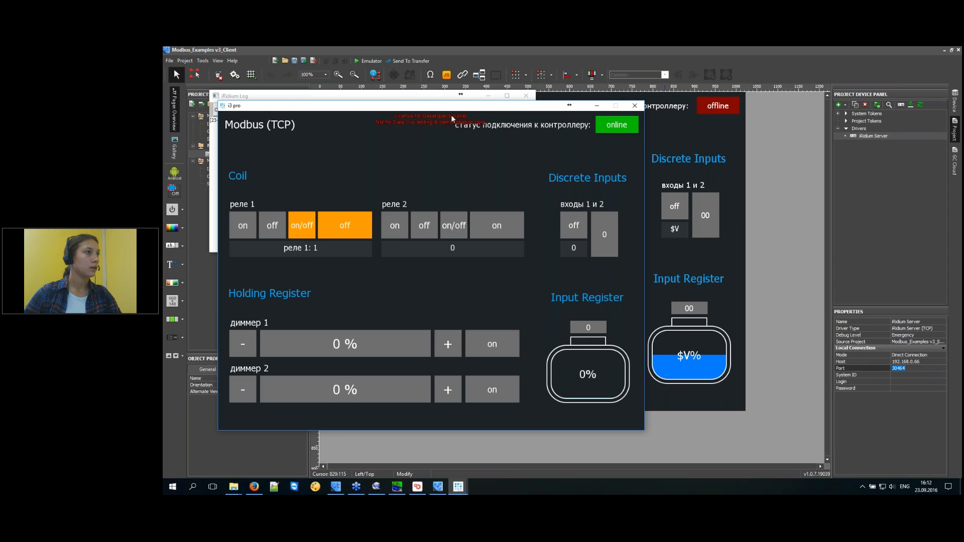
# Toggle реле 2 in the i3 pro emulator and view the second feedbacks page on the server panel.
pyautogui.click(418, 486)
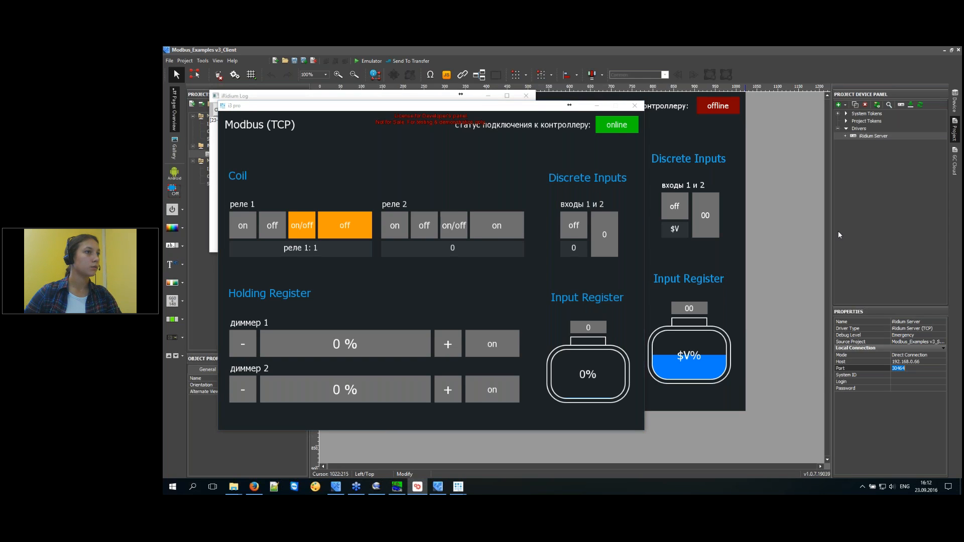
pyautogui.click(403, 225)
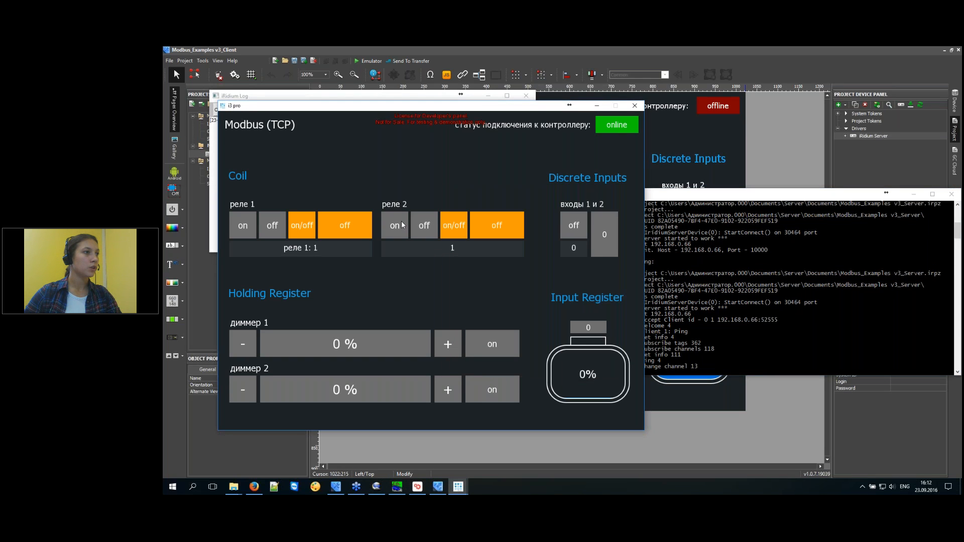
pyautogui.click(254, 487)
pyautogui.moveTo(680, 61); pyautogui.dragTo(819, 65)
pyautogui.scroll(-5, 738, 346)
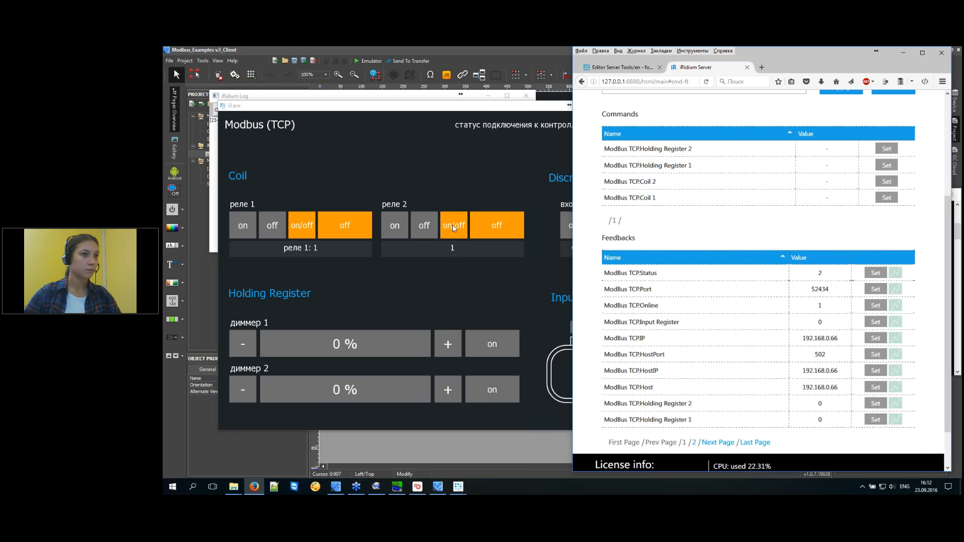
pyautogui.click(454, 226)
pyautogui.click(706, 451)
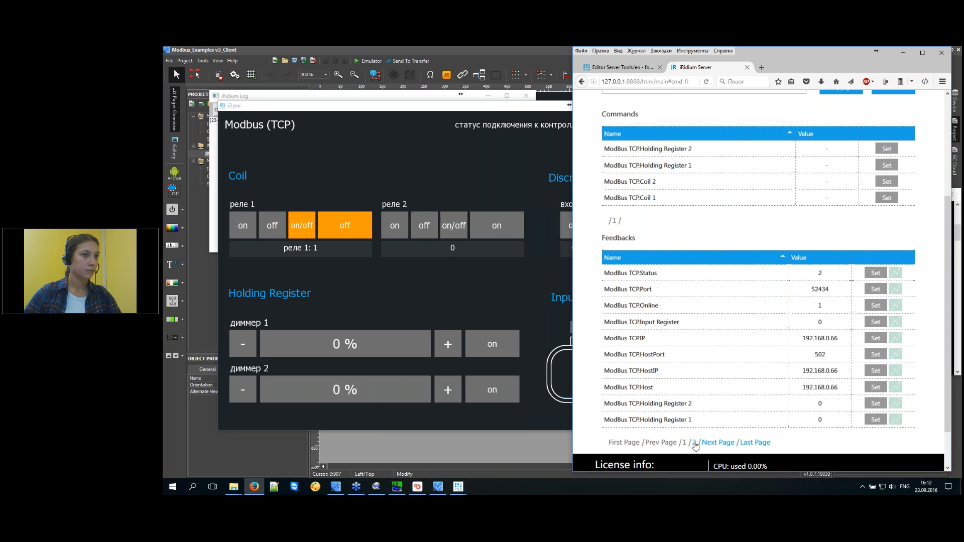
pyautogui.click(696, 446)
# Switch реле 2 and реле 1 from the emulator, confirm both coils read 0, and return to the editor.
pyautogui.click(493, 230)
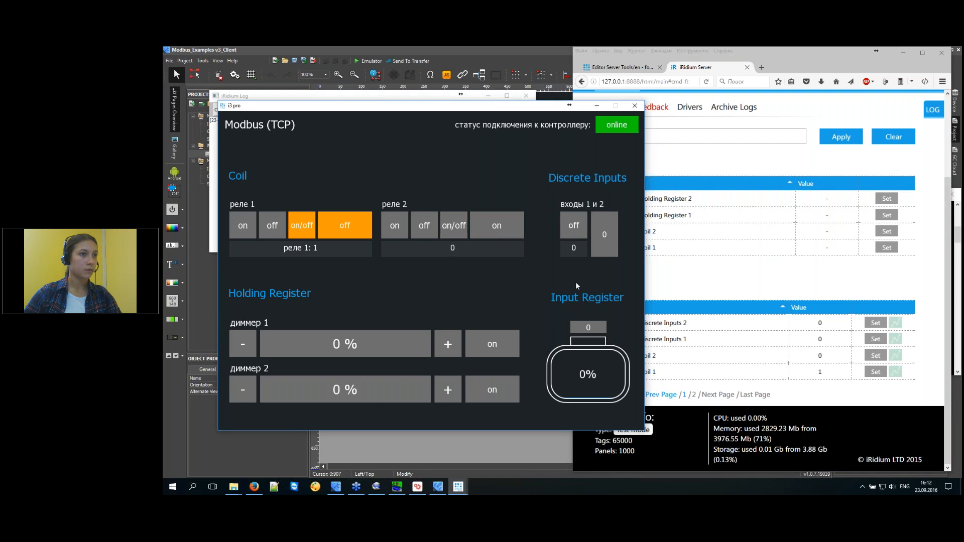
pyautogui.click(808, 281)
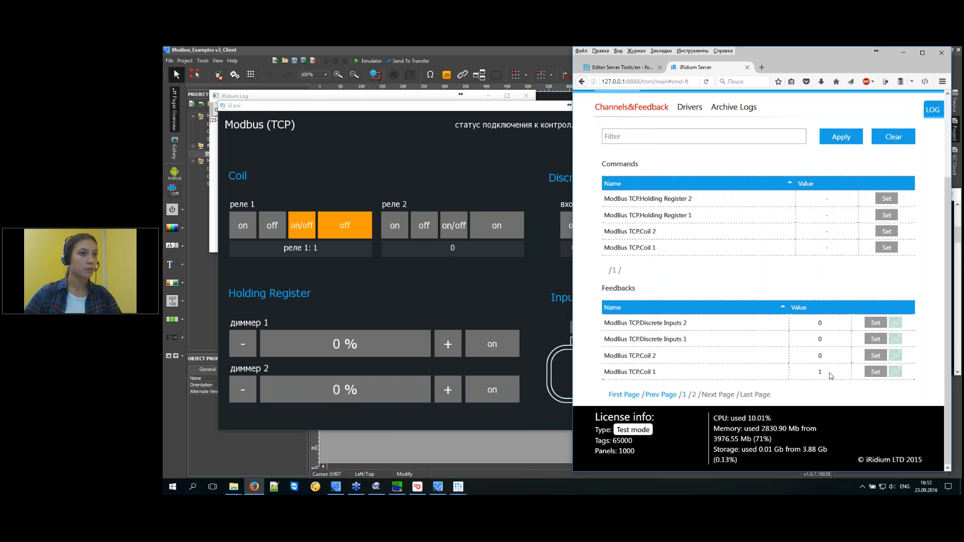
pyautogui.scroll(2, 831, 374)
pyautogui.scroll(-5, 833, 377)
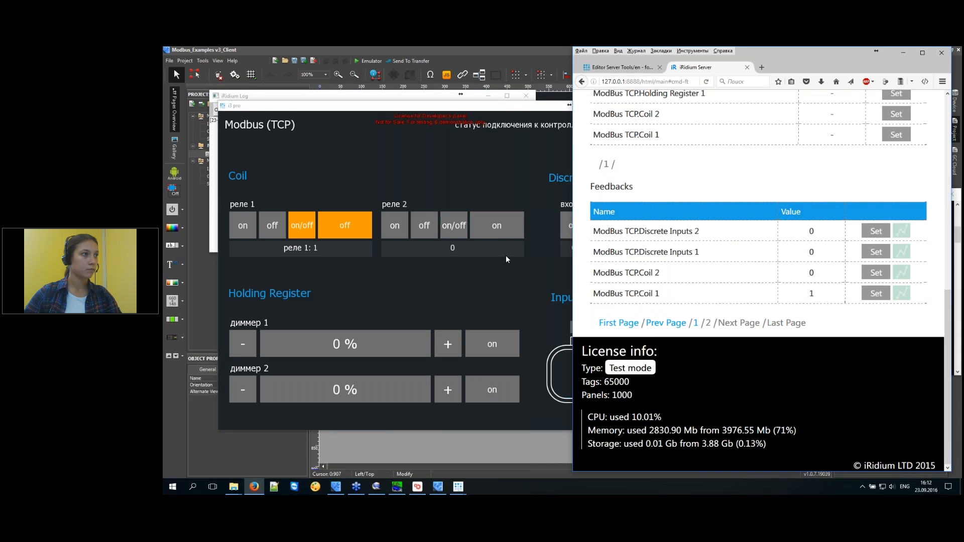
pyautogui.click(495, 230)
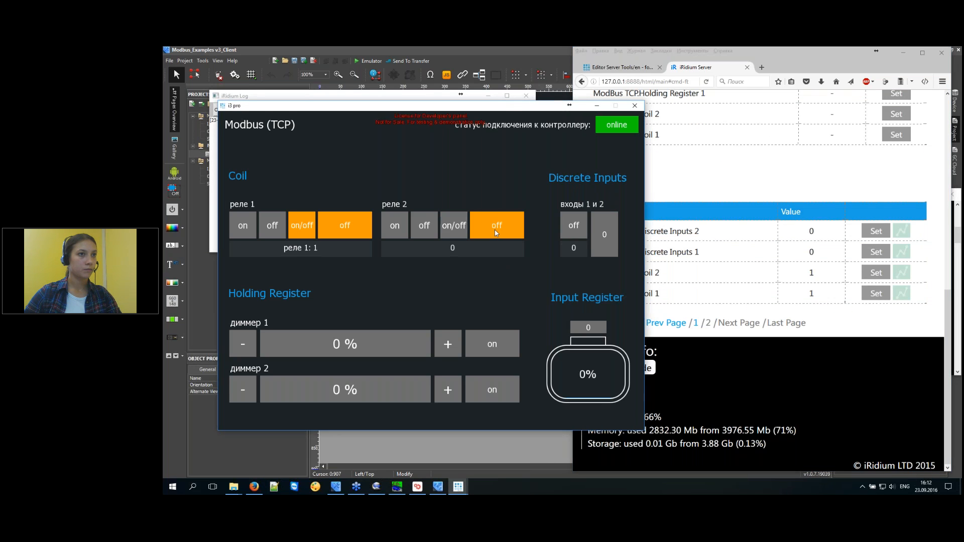
pyautogui.click(363, 227)
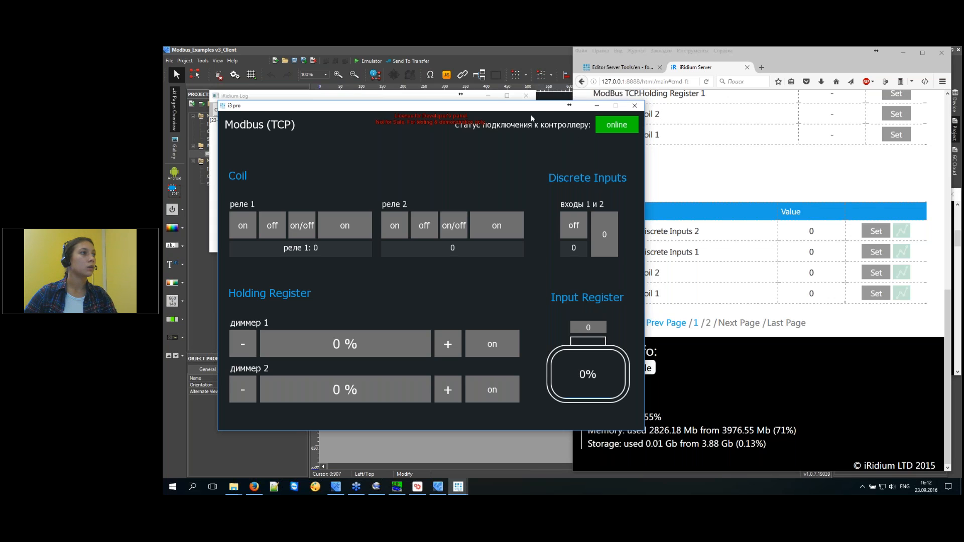
pyautogui.moveTo(531, 115); pyautogui.dragTo(490, 145)
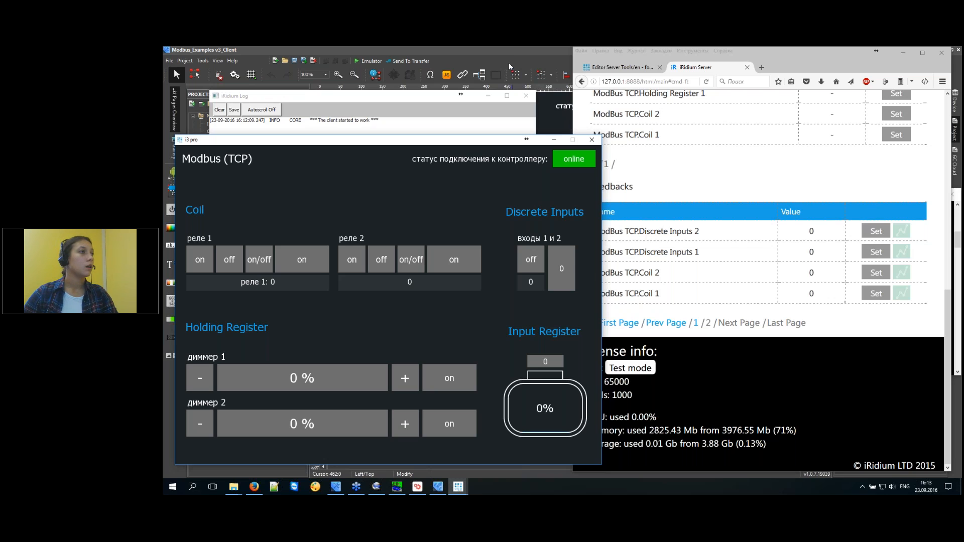
pyautogui.click(517, 52)
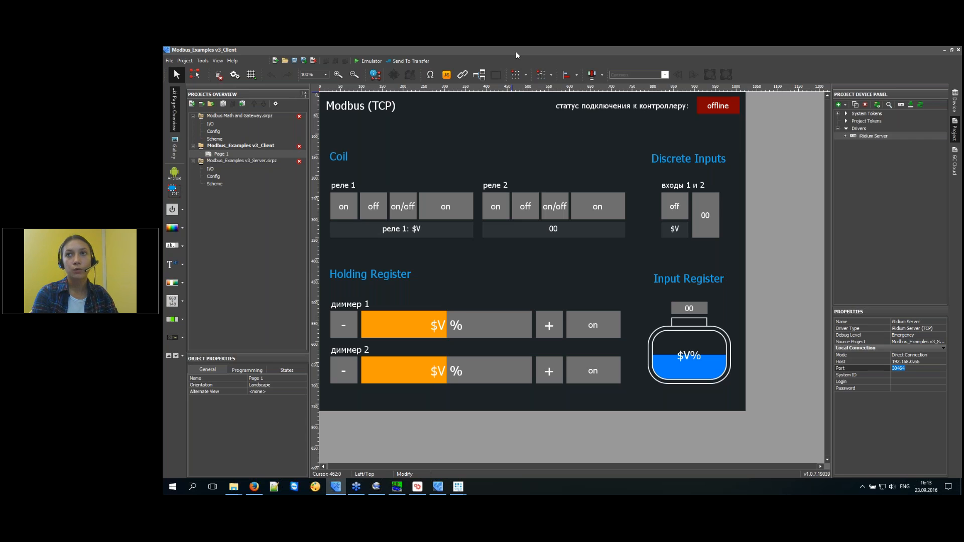
# Bring up the Modbus PLC Simulator and Modbus folder windows, and open a new Firefox tab.
pyautogui.click(234, 487)
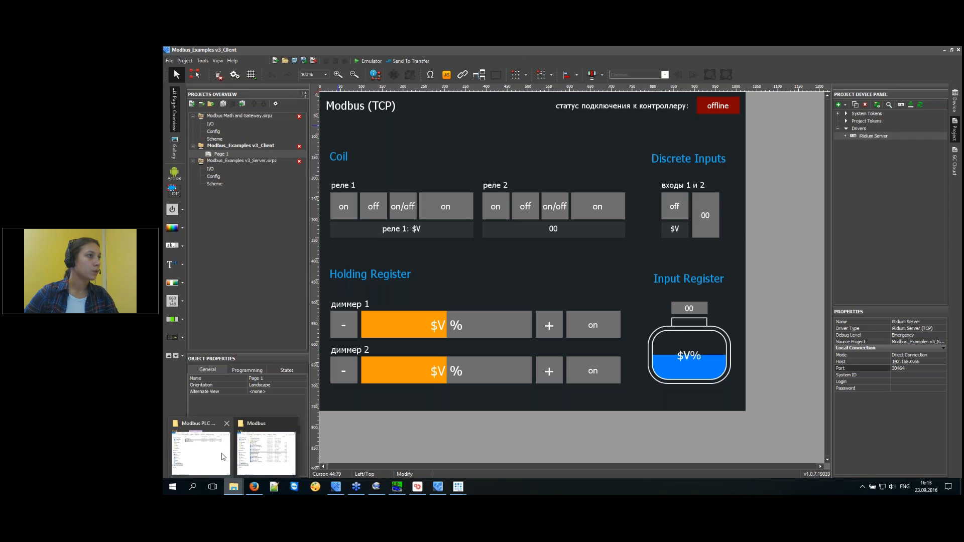
pyautogui.click(223, 457)
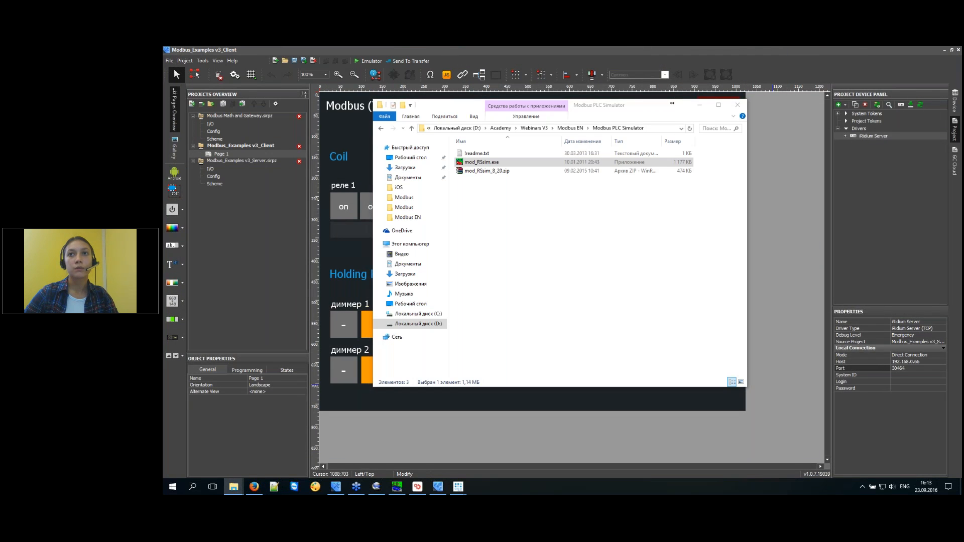
pyautogui.moveTo(962, 145); pyautogui.dragTo(601, 180)
pyautogui.click(255, 487)
pyautogui.click(762, 68)
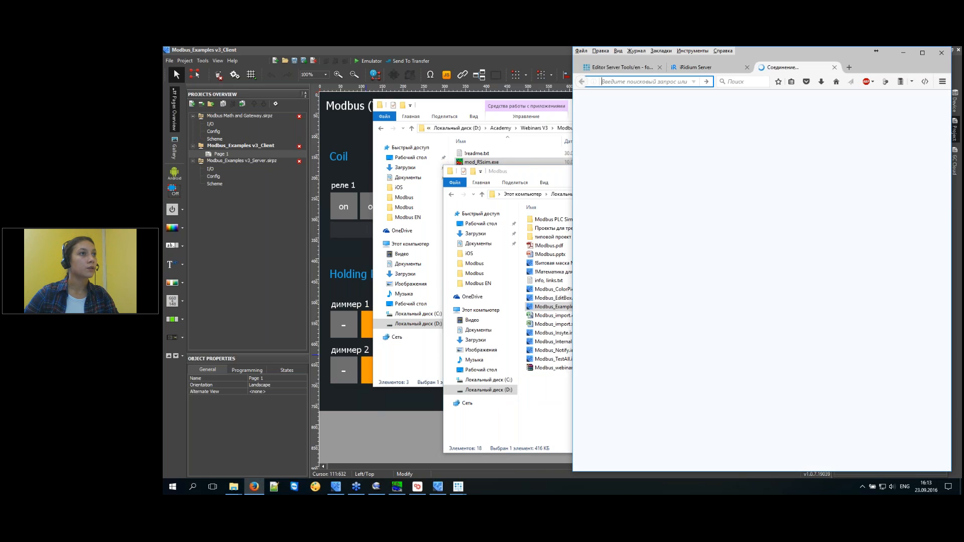
# Browse to iridiummobile.ru Downloads > Interfaces and view the iOS стиль: Умный дом template details.
pyautogui.click(651, 120)
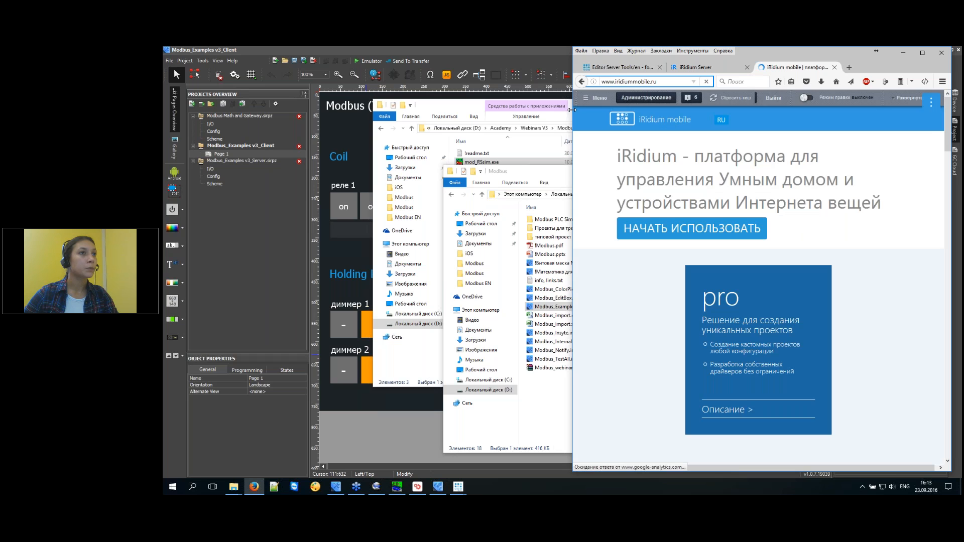
pyautogui.moveTo(574, 110); pyautogui.dragTo(424, 110)
pyautogui.moveTo(759, 123)
pyautogui.moveTo(802, 121)
pyautogui.click(853, 144)
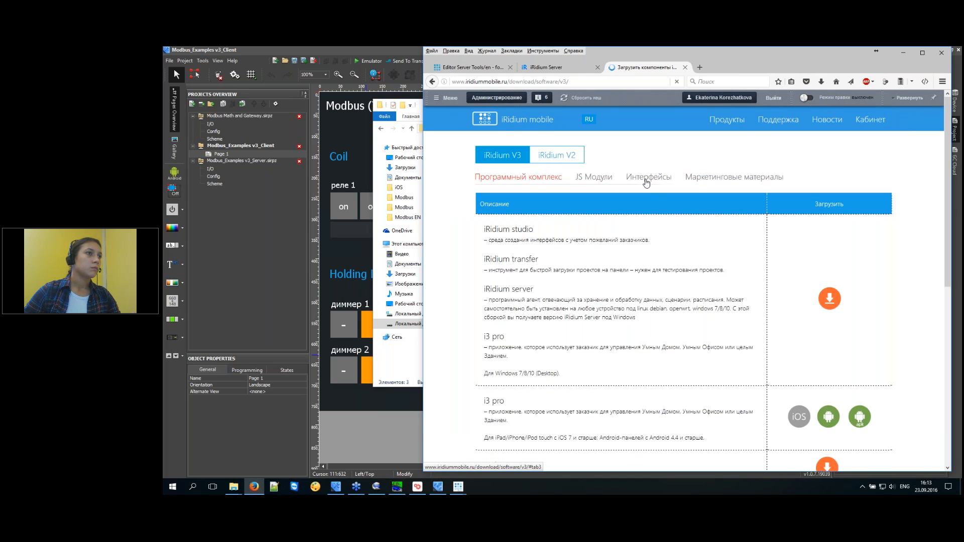
pyautogui.click(694, 228)
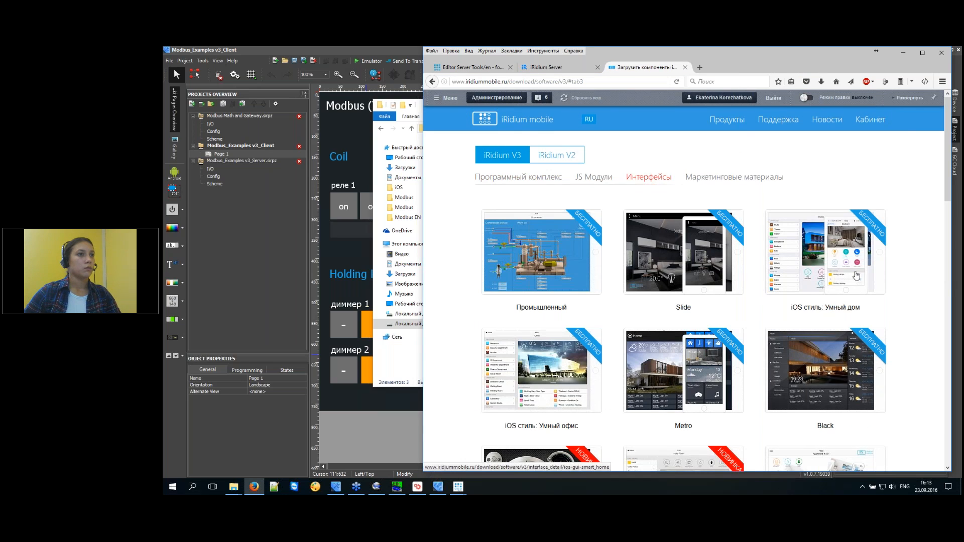
pyautogui.click(845, 256)
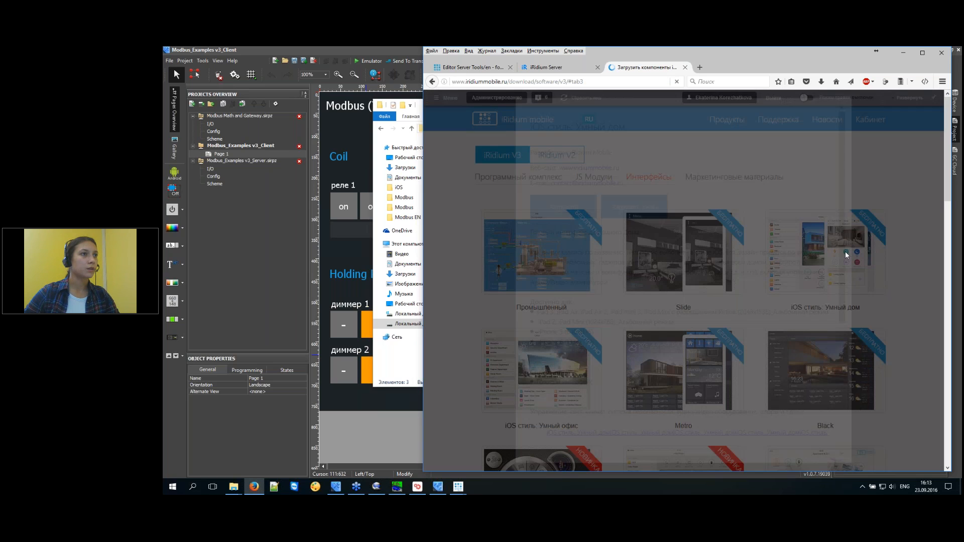
pyautogui.moveTo(682, 128); pyautogui.dragTo(752, 130)
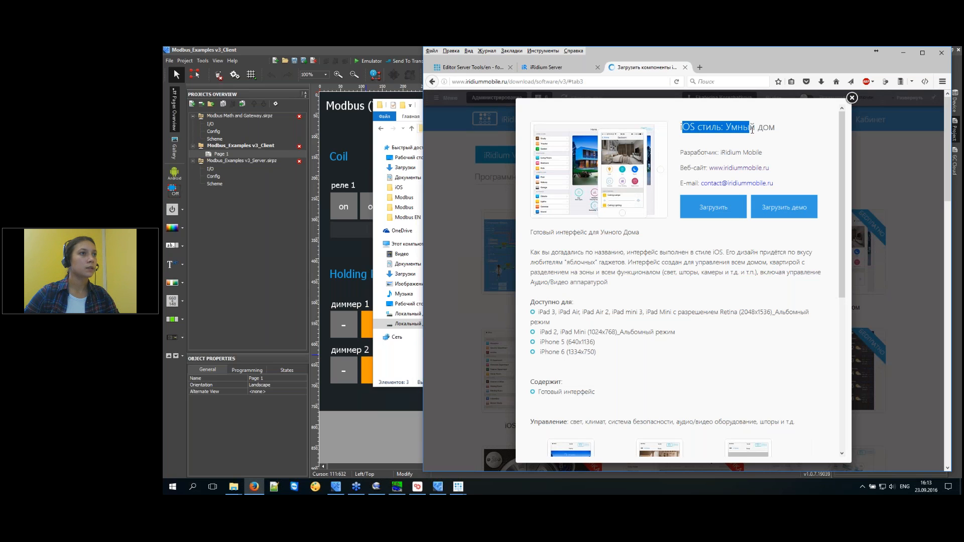
pyautogui.click(500, 110)
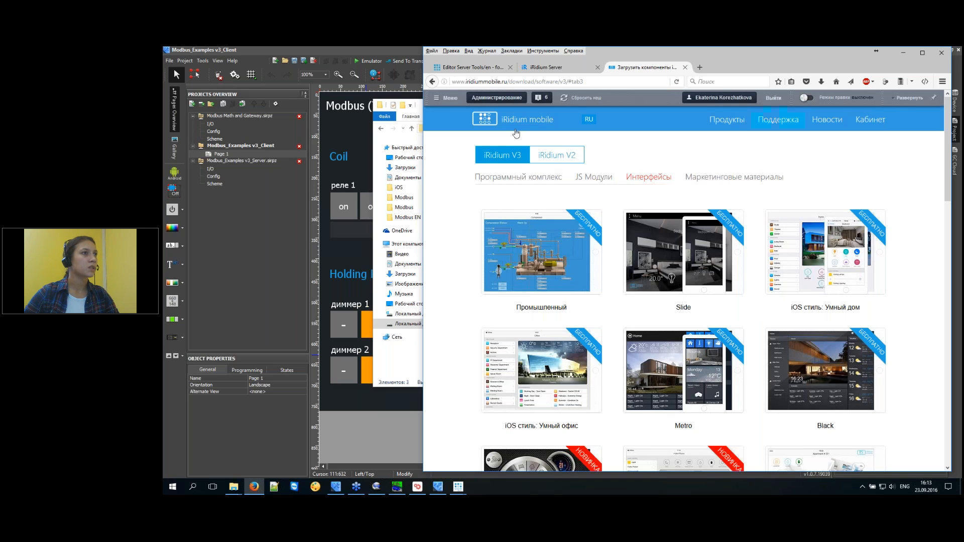
# Switch the site to English, view iOS Style for Smart Home details, then close the tab and minimize Firefox.
pyautogui.click(587, 121)
pyautogui.click(589, 134)
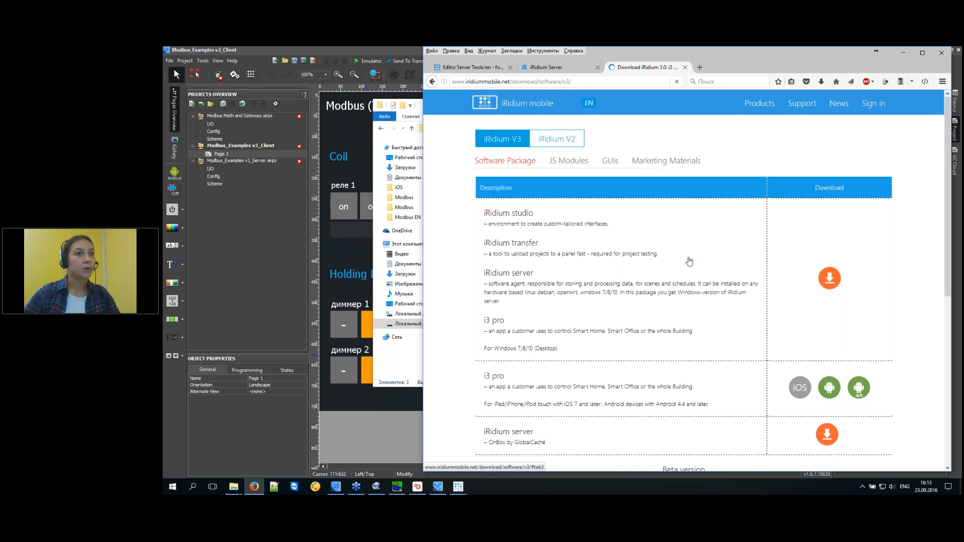
pyautogui.tripleClick(882, 289)
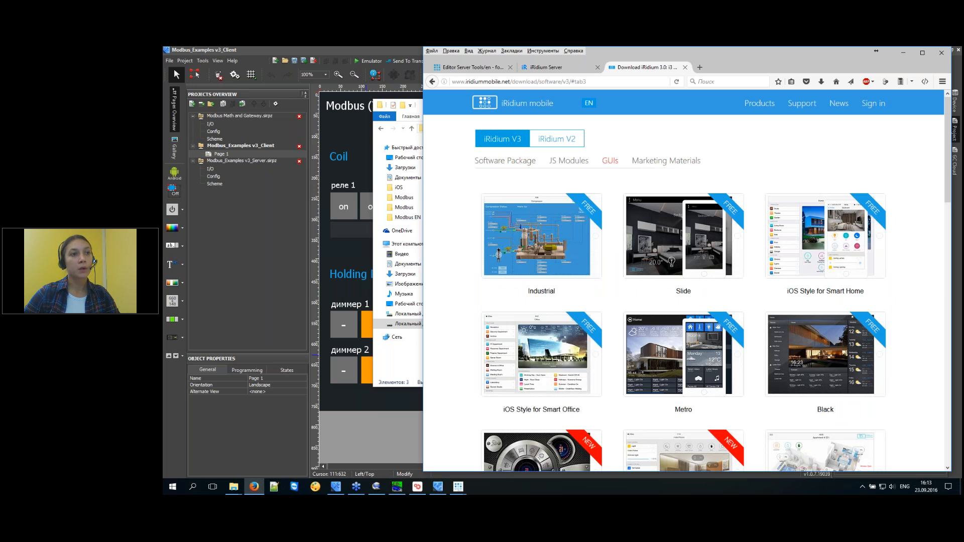
pyautogui.click(891, 288)
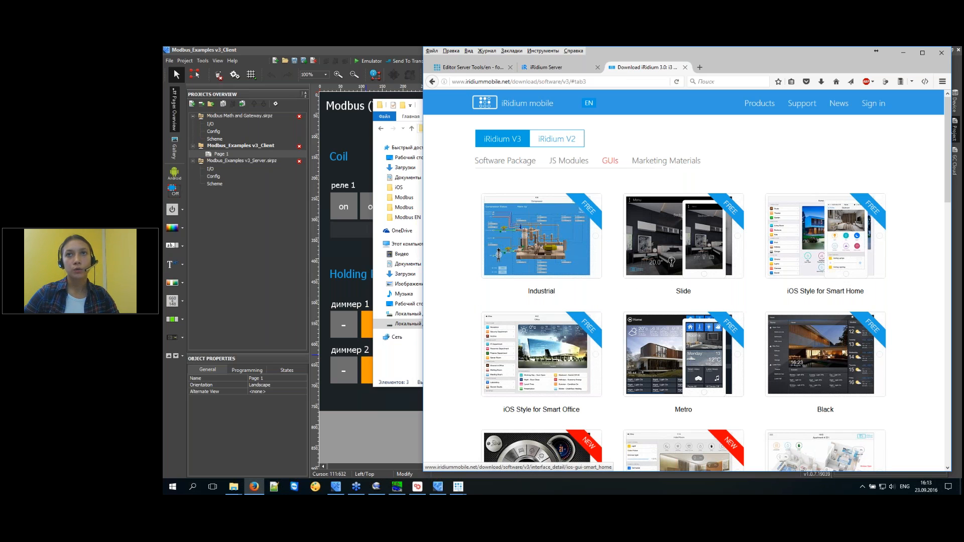
pyautogui.click(872, 224)
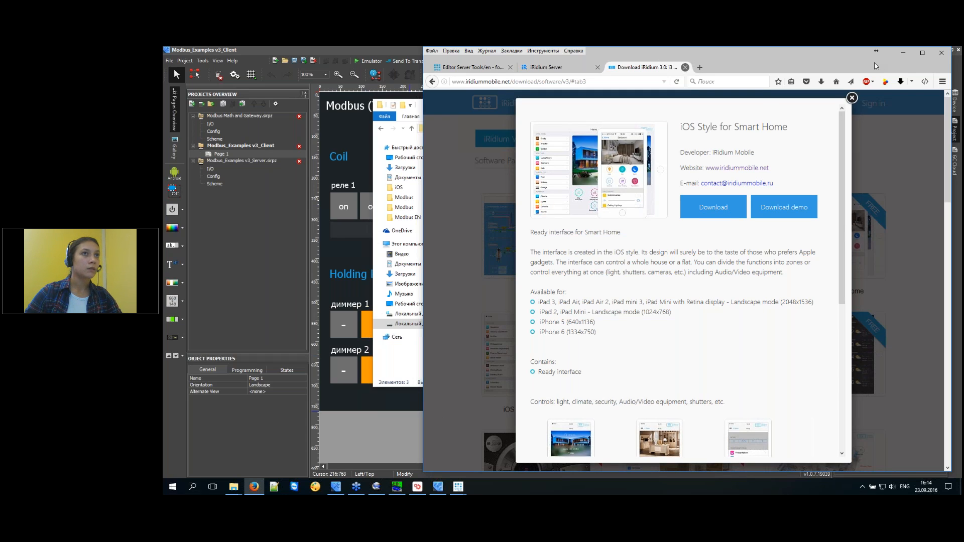
pyautogui.hotkey('ctrl', 'w')
pyautogui.click(903, 53)
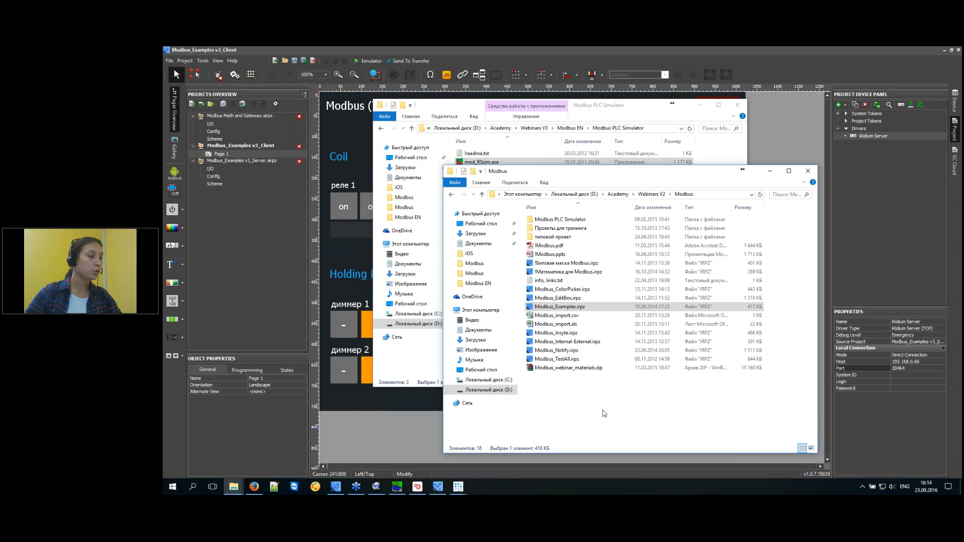
# Open iOS8_1024x768 (iPad 2, iPad Mini).irpz from Academy > Webinars V3 > Modbus EN > iOS.
pyautogui.click(569, 237)
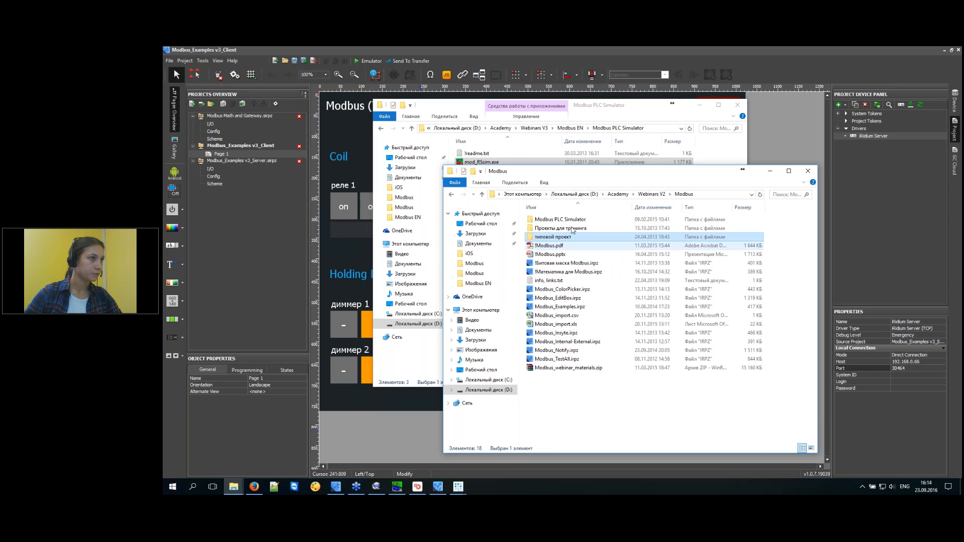
pyautogui.click(619, 194)
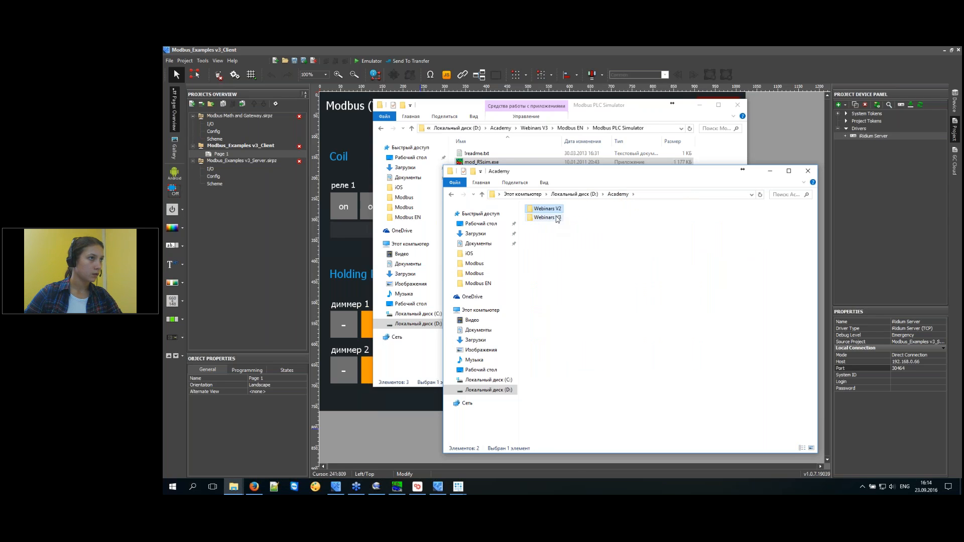
pyautogui.doubleClick(547, 218)
pyautogui.doubleClick(550, 255)
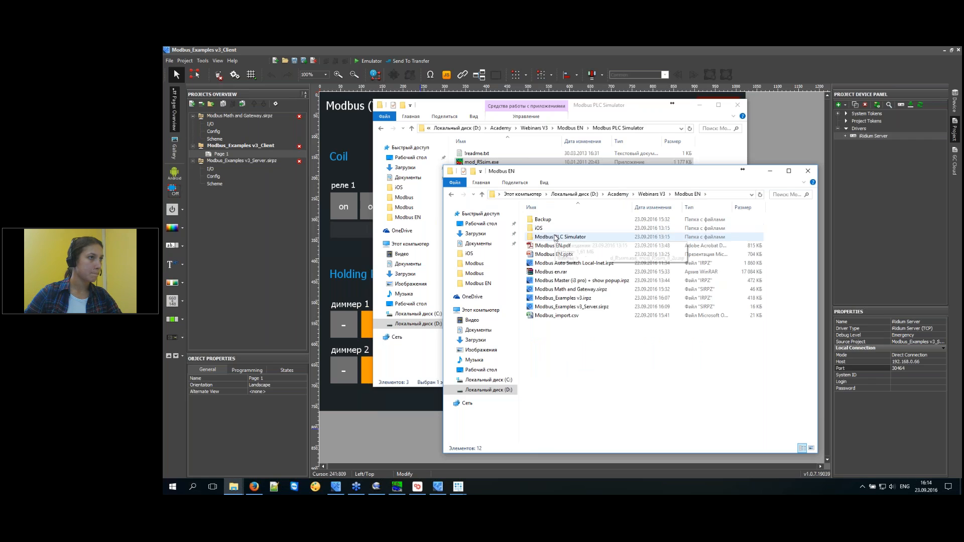
pyautogui.doubleClick(557, 230)
pyautogui.doubleClick(559, 229)
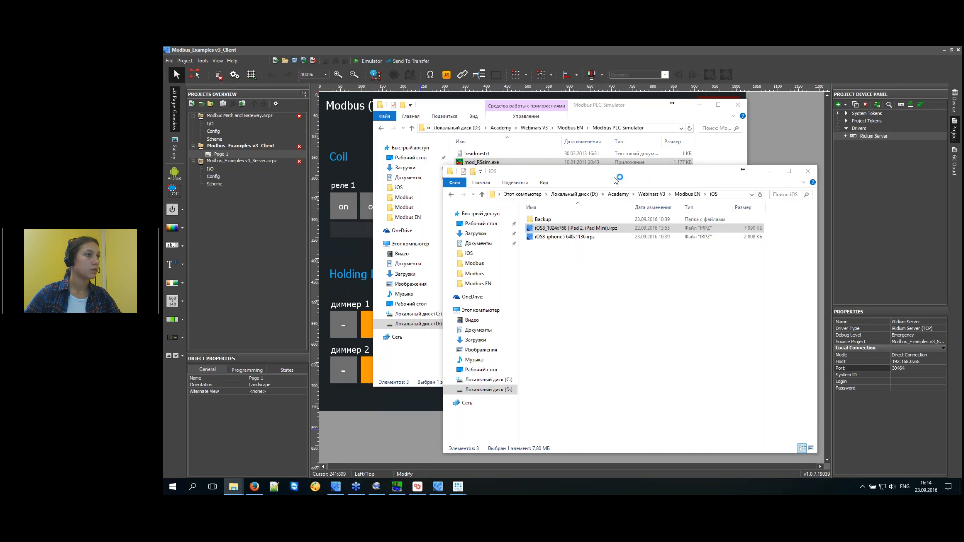
pyautogui.click(698, 105)
pyautogui.click(578, 383)
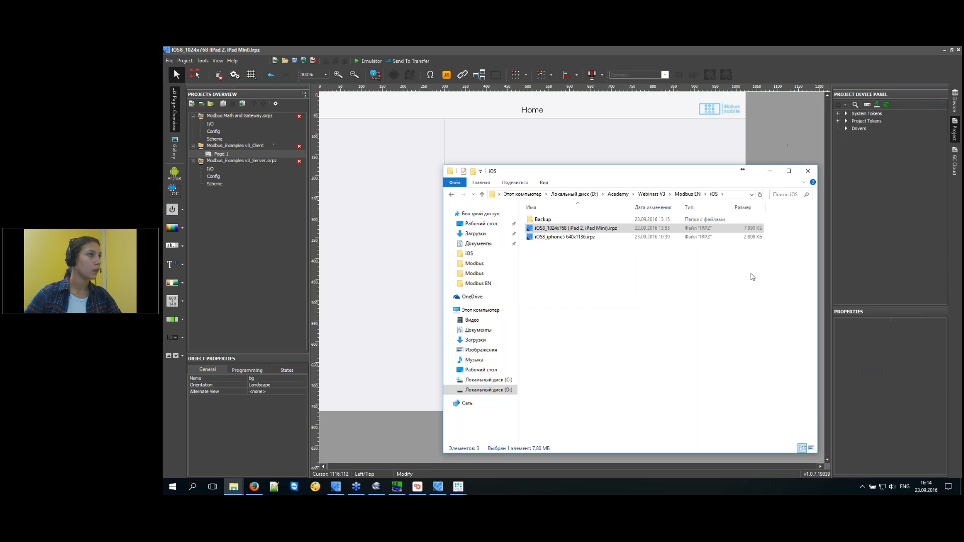
# Select the Home_Rooms list on the iOS8 project's Home page.
pyautogui.click(804, 140)
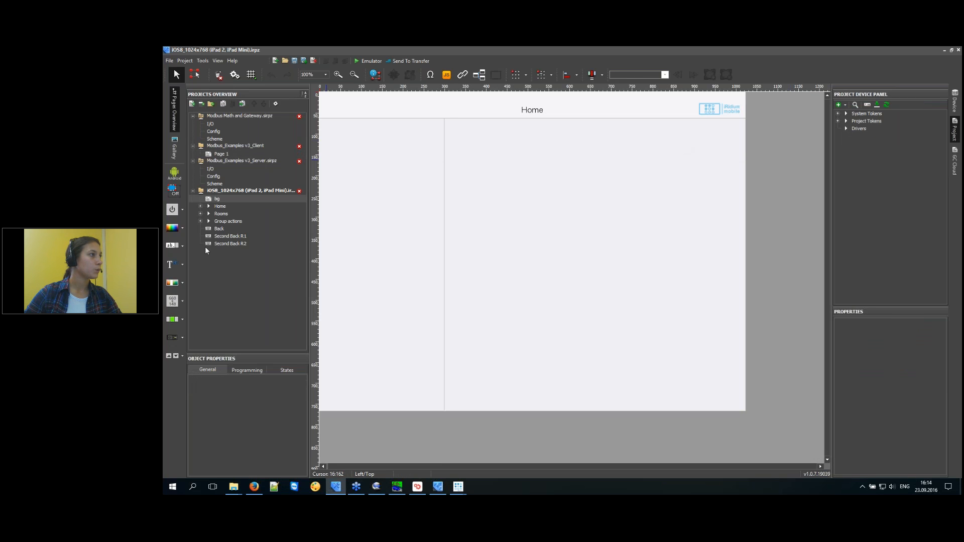
pyautogui.click(223, 208)
pyautogui.click(222, 214)
pyautogui.click(222, 221)
pyautogui.click(208, 207)
pyautogui.click(239, 221)
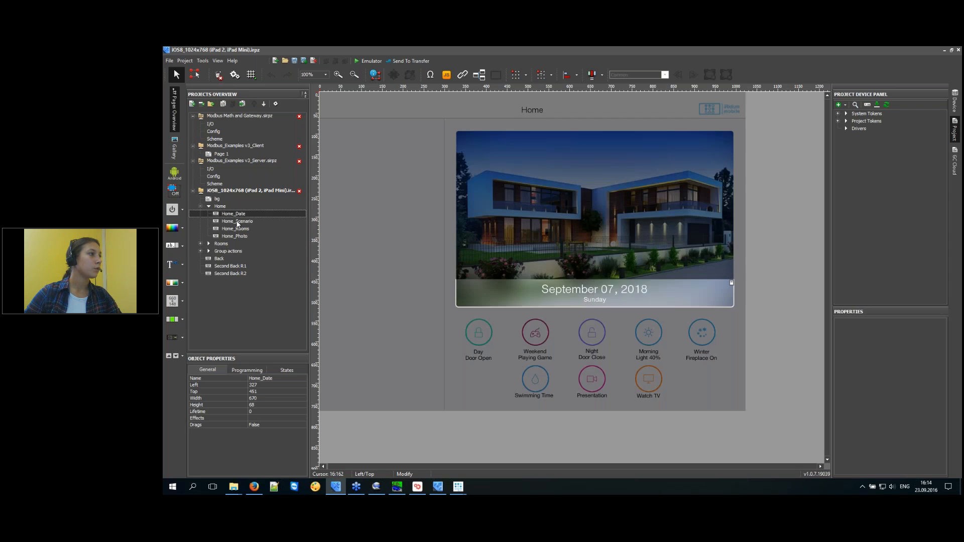
pyautogui.click(240, 229)
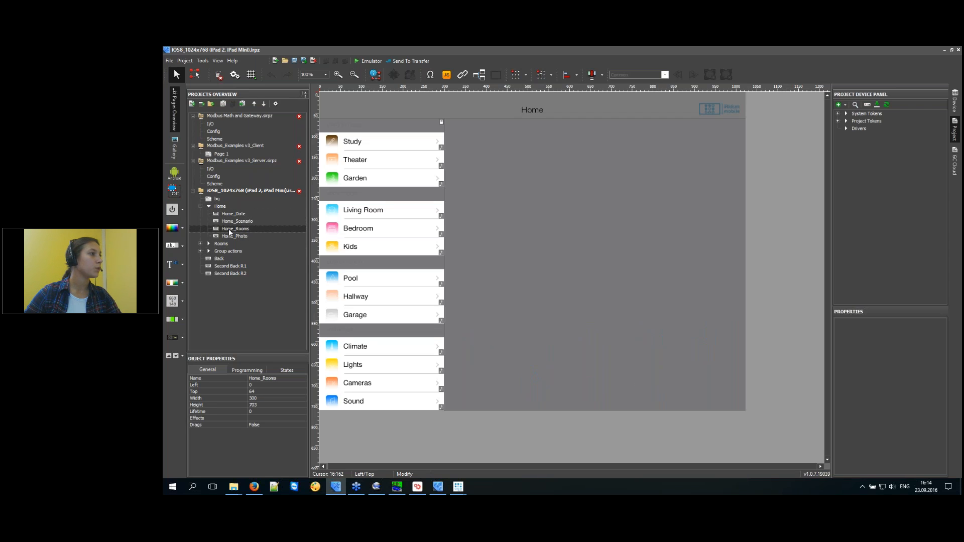
# Change the Study room button's text to 'Working room'.
pyautogui.click(364, 142)
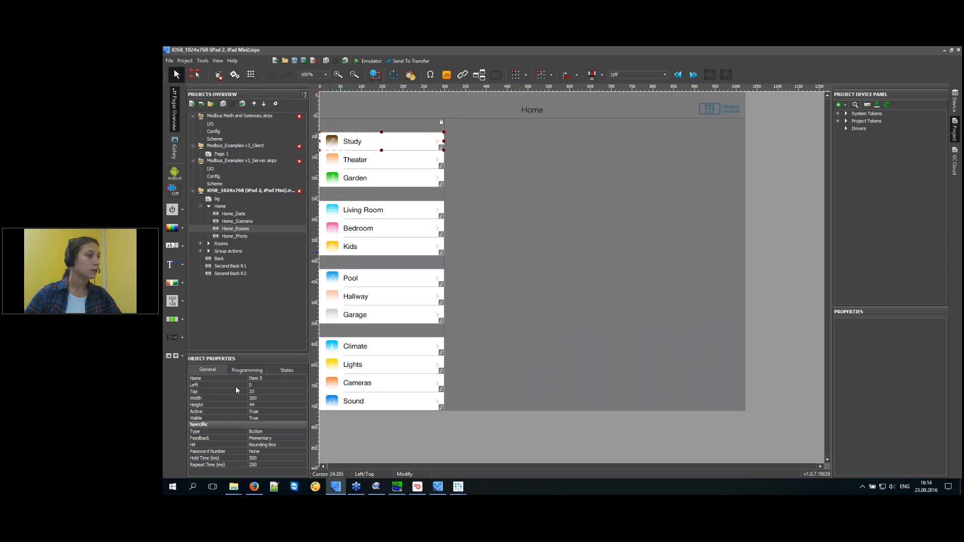
pyautogui.click(287, 370)
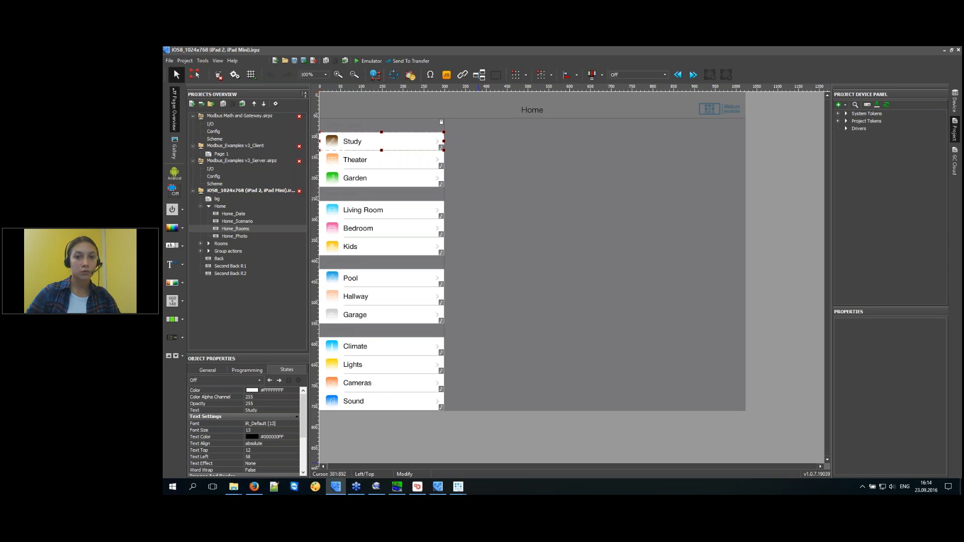
pyautogui.click(268, 411)
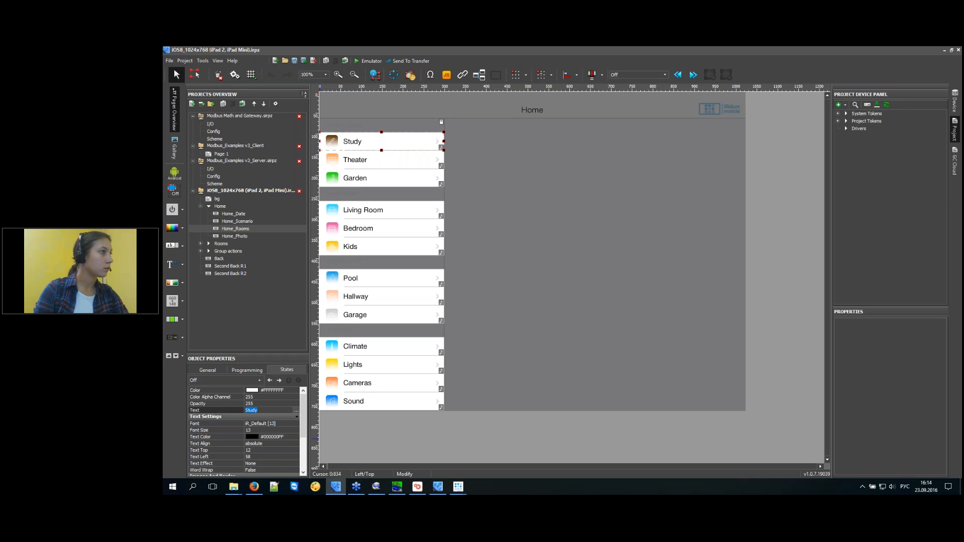
pyautogui.write('Цш')
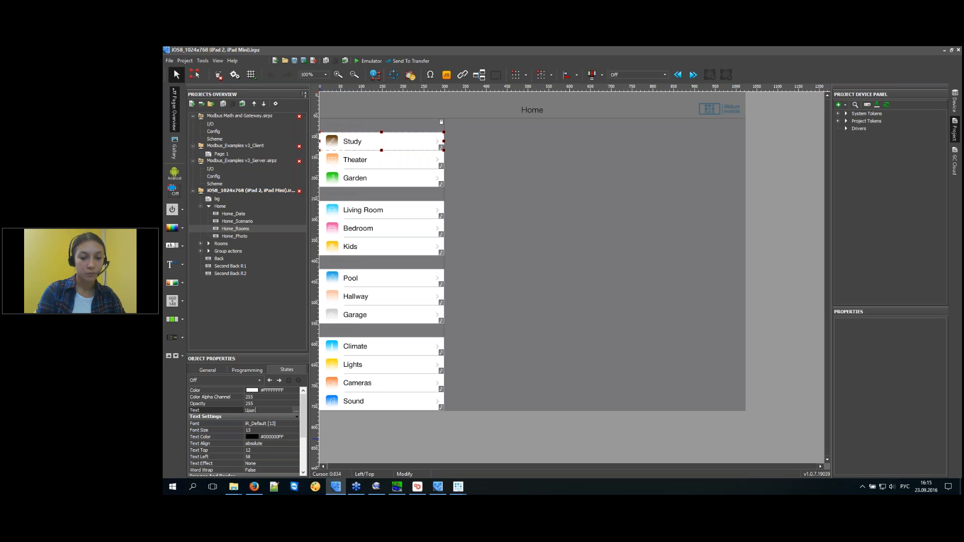
pyautogui.write('клштп кщщь')
pyautogui.click(225, 411)
pyautogui.write('Work')
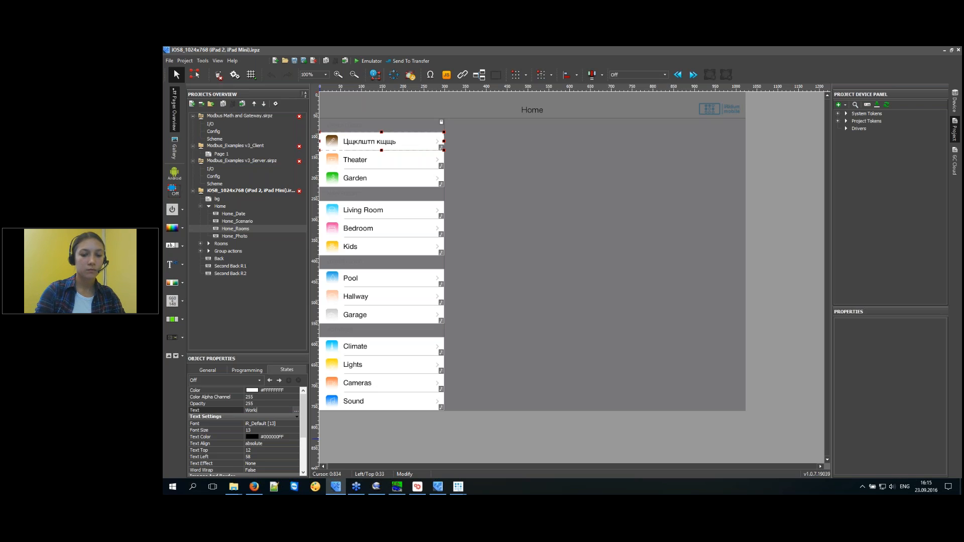
pyautogui.write('ing room')
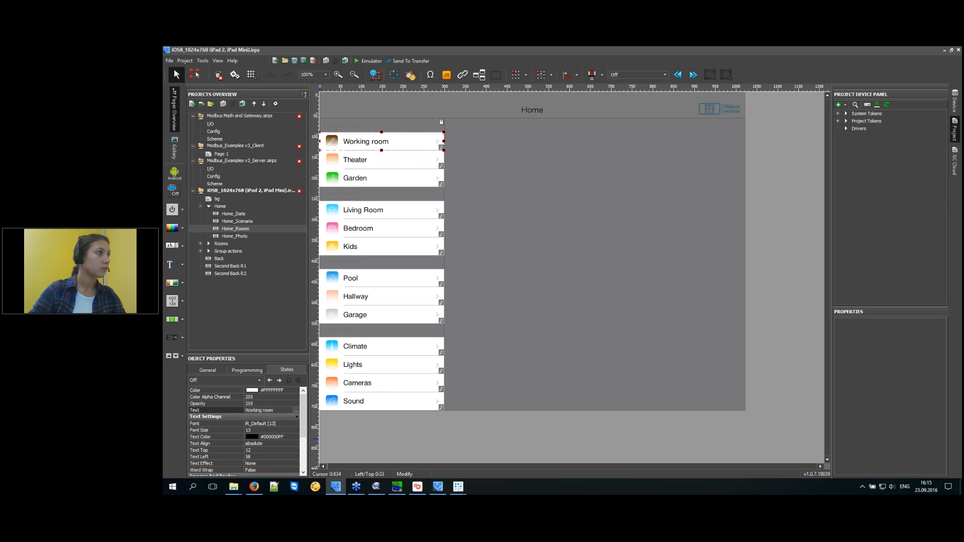
pyautogui.click(403, 148)
# Expand Rooms > Room 1 and open the R1_Devices page.
pyautogui.click(201, 244)
pyautogui.click(208, 250)
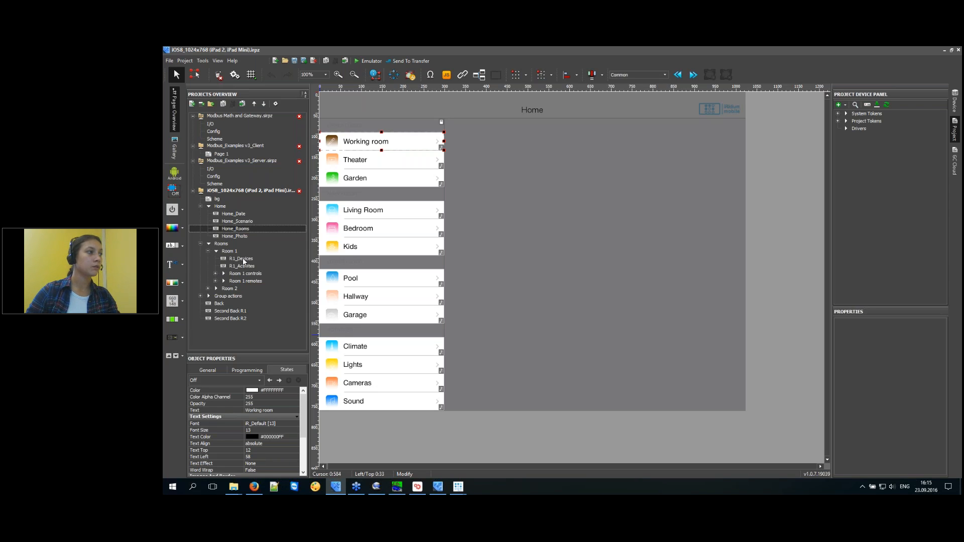
pyautogui.click(243, 260)
# Inspect the objects on R1_Devices and R1_Activites, then save and relaunch the project in the emulator.
pyautogui.moveTo(483, 112); pyautogui.dragTo(324, 463)
pyautogui.moveTo(336, 408); pyautogui.dragTo(324, 463)
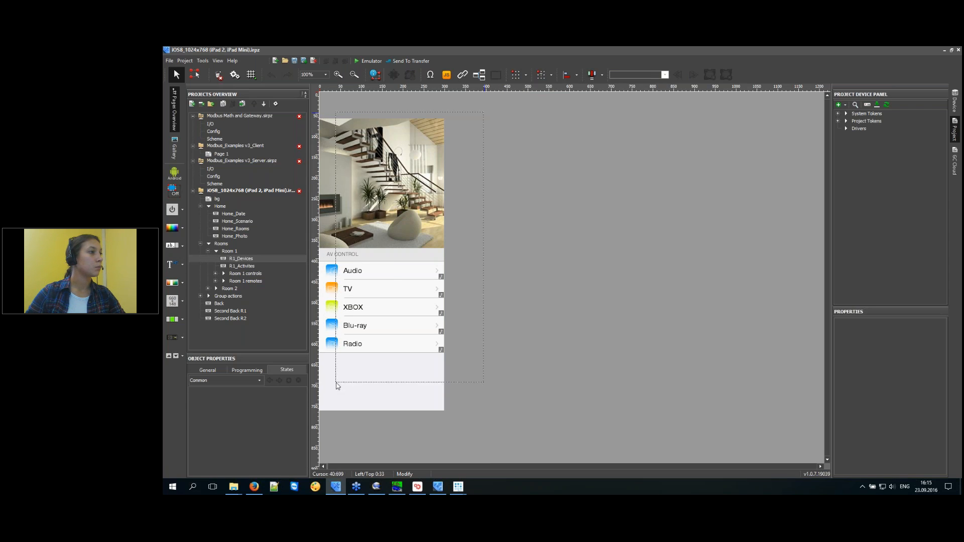
pyautogui.click(514, 297)
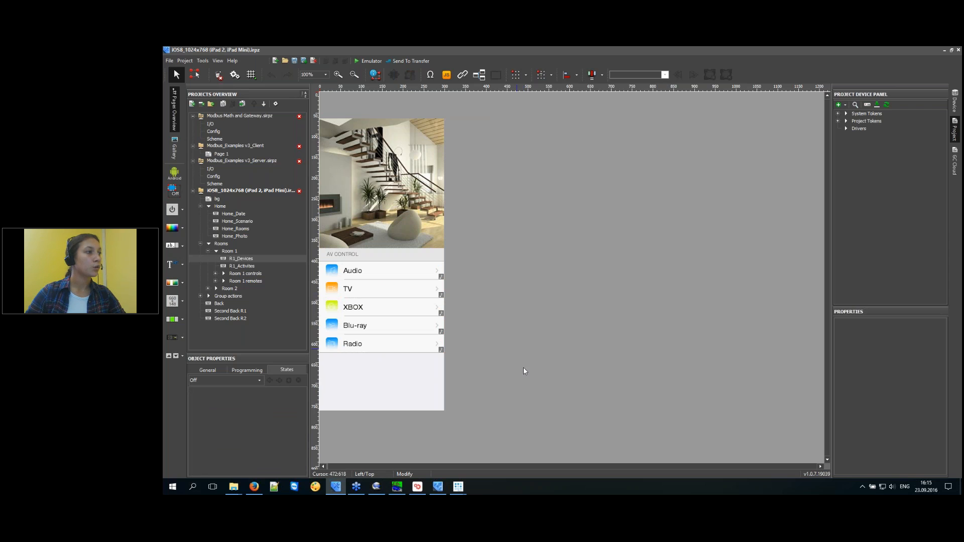
pyautogui.click(236, 266)
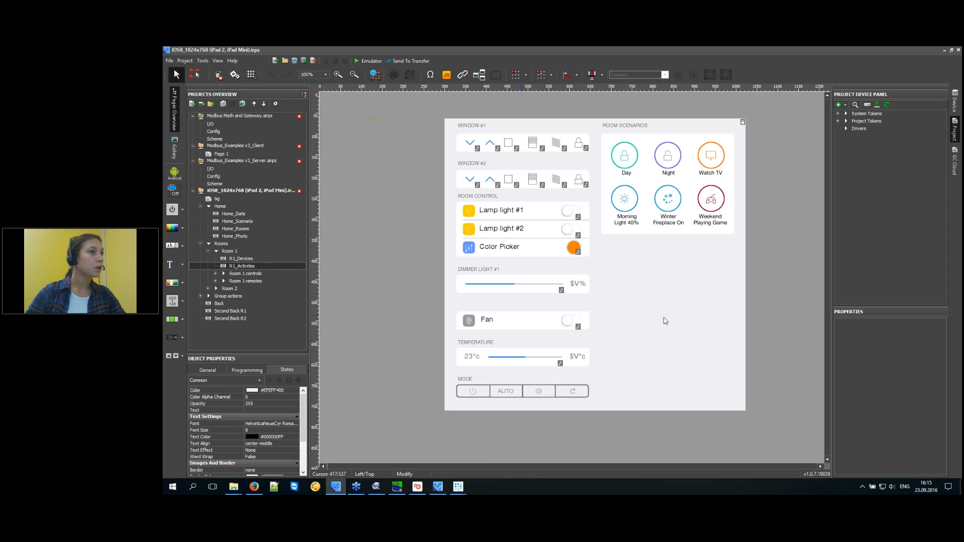
pyautogui.moveTo(794, 115); pyautogui.dragTo(457, 435)
pyautogui.click(448, 427)
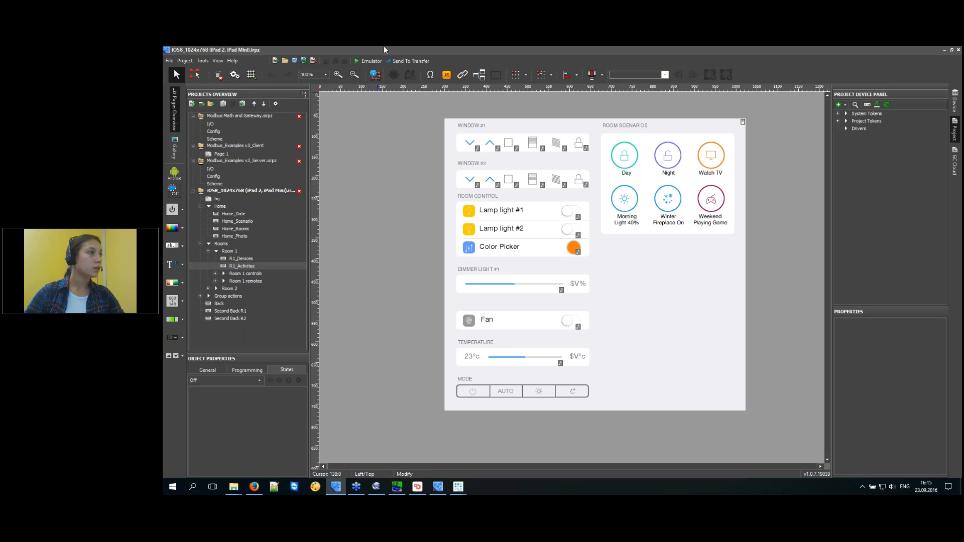
pyautogui.click(369, 61)
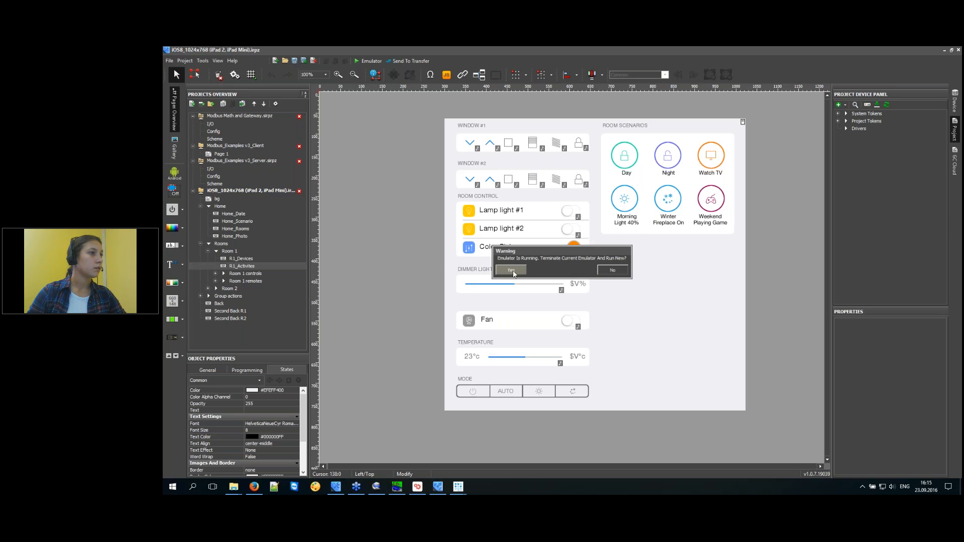
pyautogui.click(514, 274)
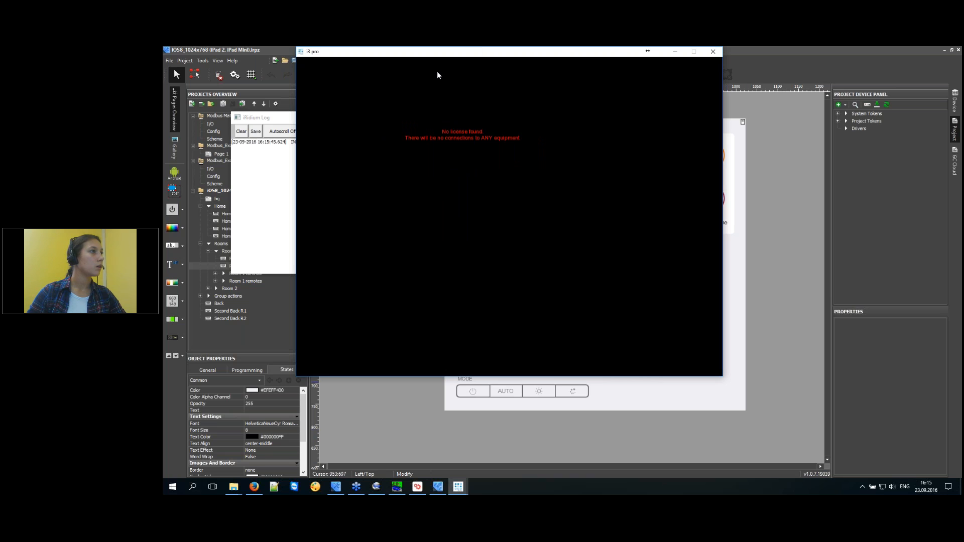
# Test Working room in the emulator: Day and Winter Fireplace scenarios, 55% dimmer, both lamps, colour picker.
pyautogui.click(347, 108)
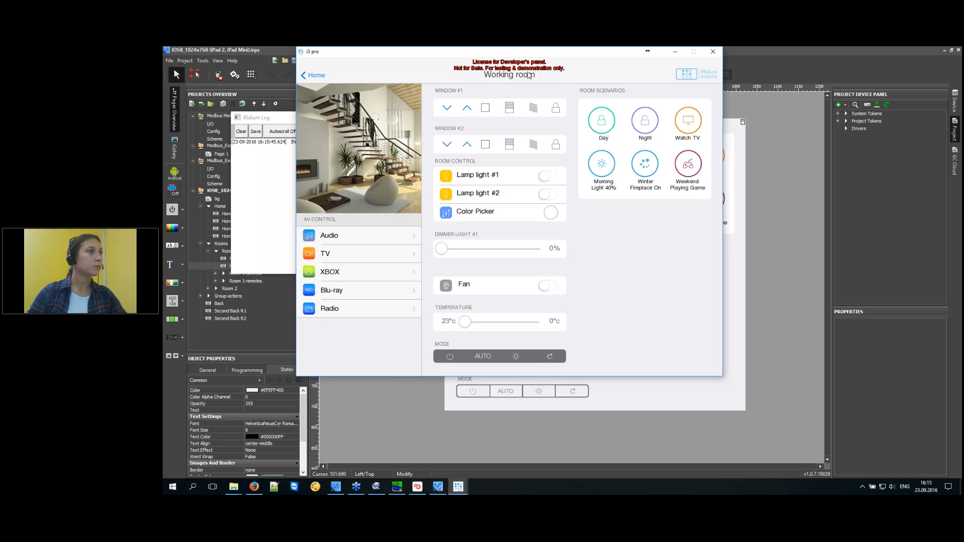
pyautogui.click(601, 128)
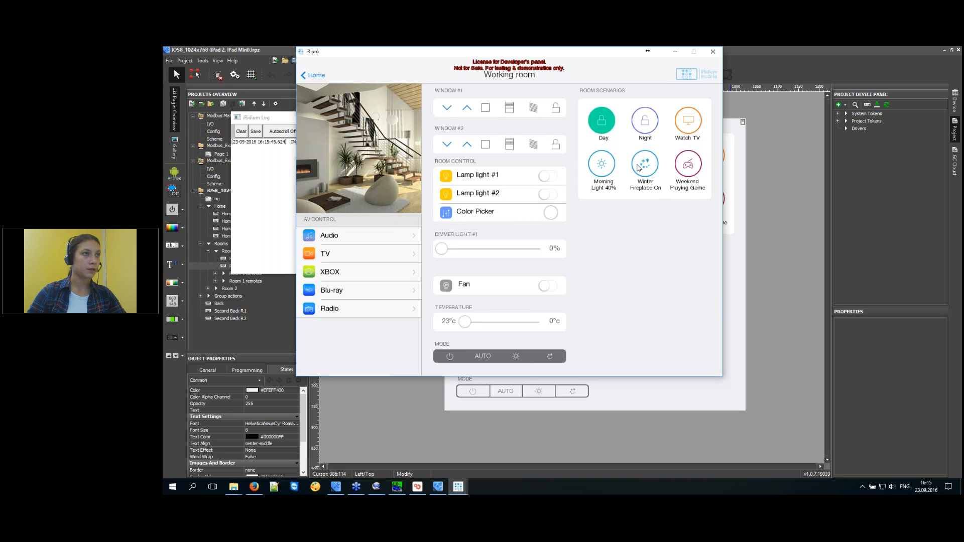
pyautogui.click(646, 166)
pyautogui.moveTo(479, 251); pyautogui.dragTo(497, 249)
pyautogui.click(553, 176)
pyautogui.click(551, 195)
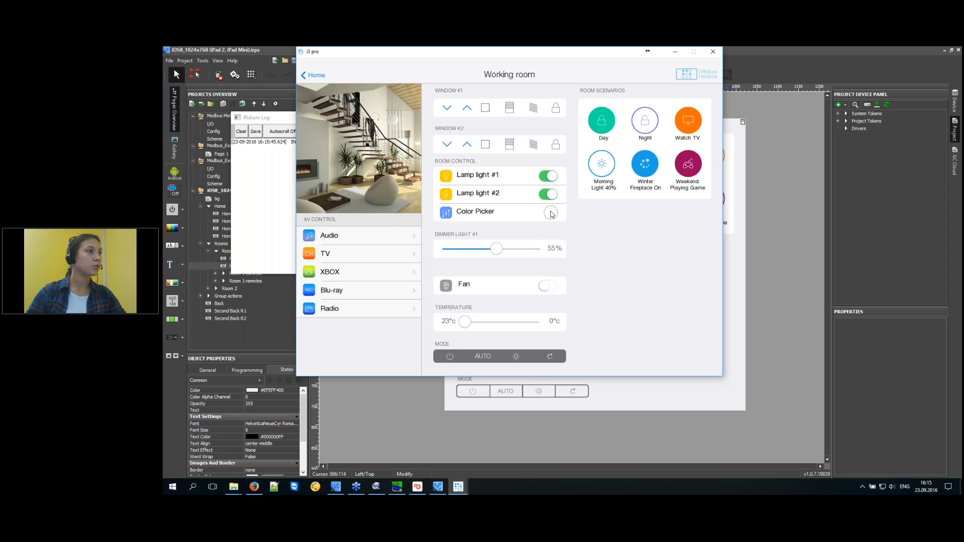
pyautogui.click(551, 212)
pyautogui.click(467, 276)
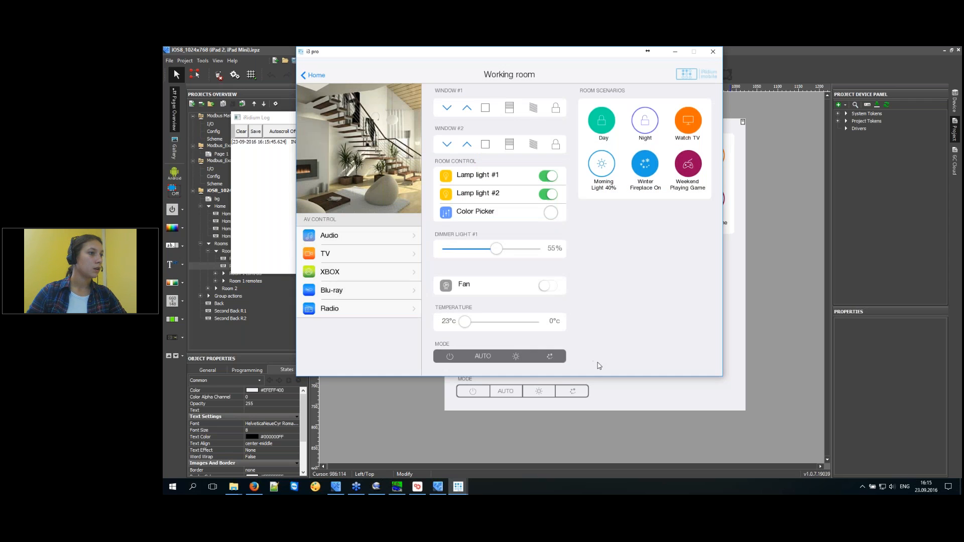
# Delete the Temperature and Mode widgets from R1_Activites, then select the Fan row.
pyautogui.click(785, 282)
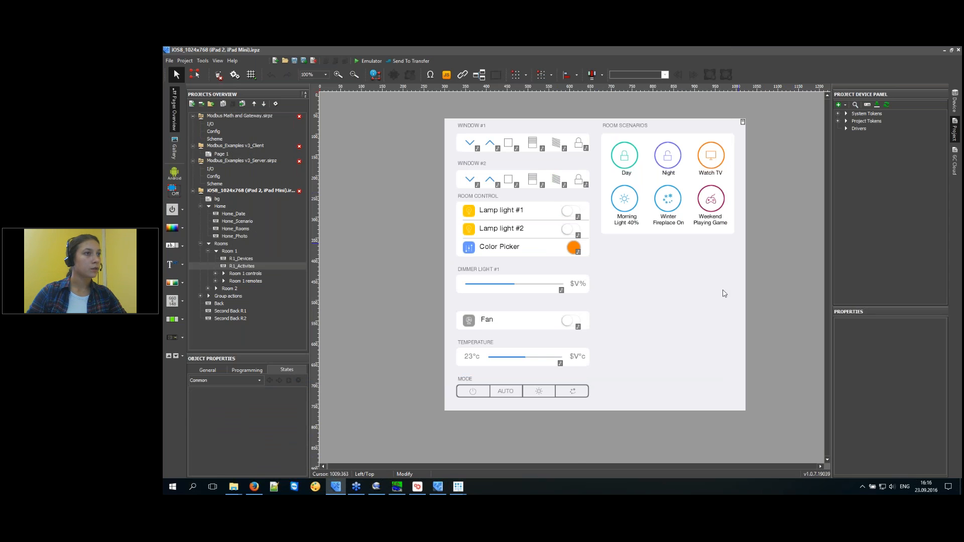
pyautogui.moveTo(602, 411); pyautogui.dragTo(453, 342)
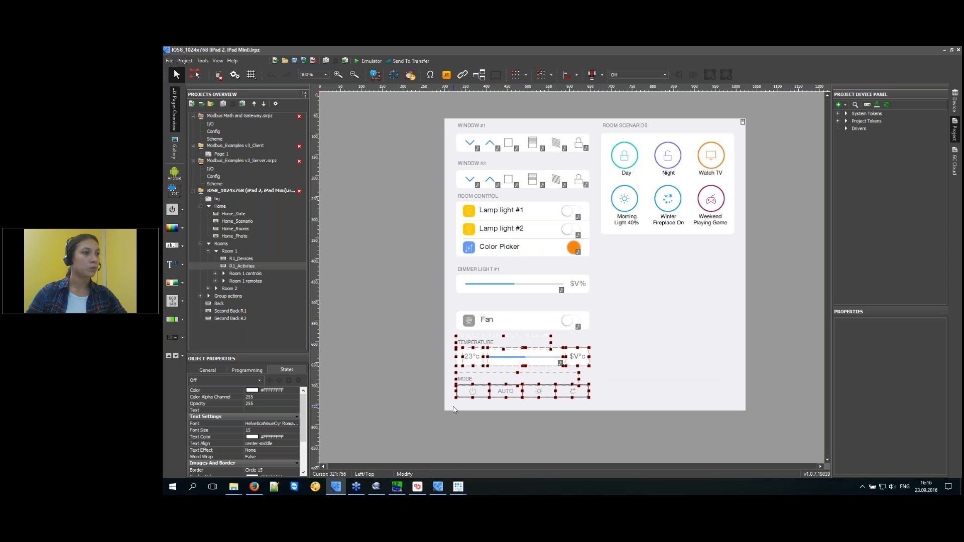
pyautogui.press('Delete')
pyautogui.press('Return')
pyautogui.moveTo(580, 361); pyautogui.dragTo(458, 332)
# Duplicate the Fan row on R1_Activites, then switch to the R1_Devices page.
pyautogui.hotkey('ctrl', 'c')
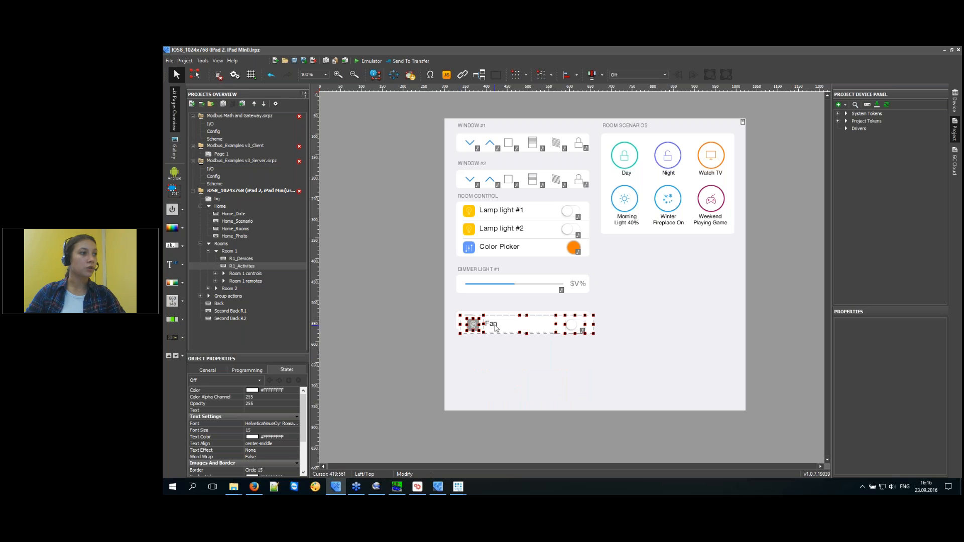
pyautogui.hotkey('ctrl', 'v')
pyautogui.click(402, 374)
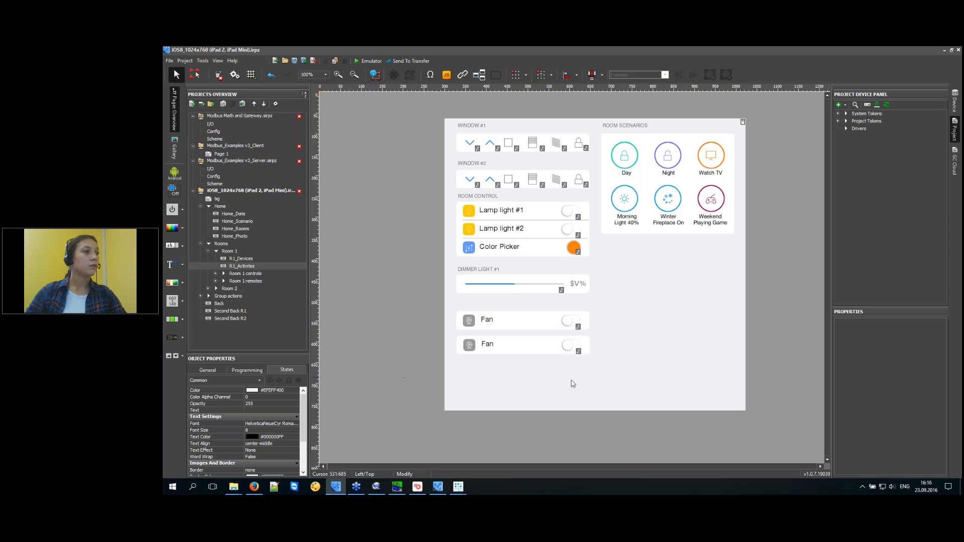
pyautogui.click(234, 259)
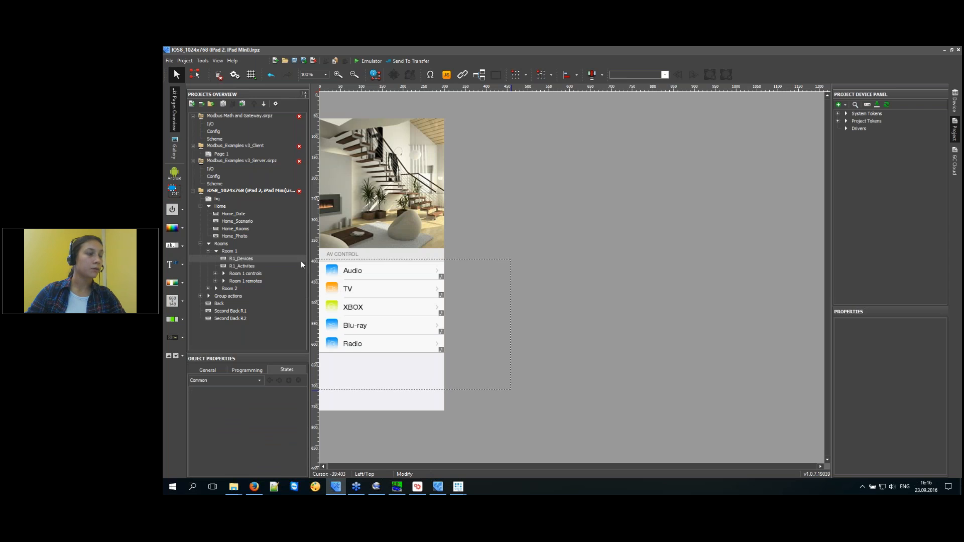
pyautogui.moveTo(510, 390); pyautogui.dragTo(301, 261)
# Copy the Radio row in the AV Control list and align the copy just below it.
pyautogui.click(556, 353)
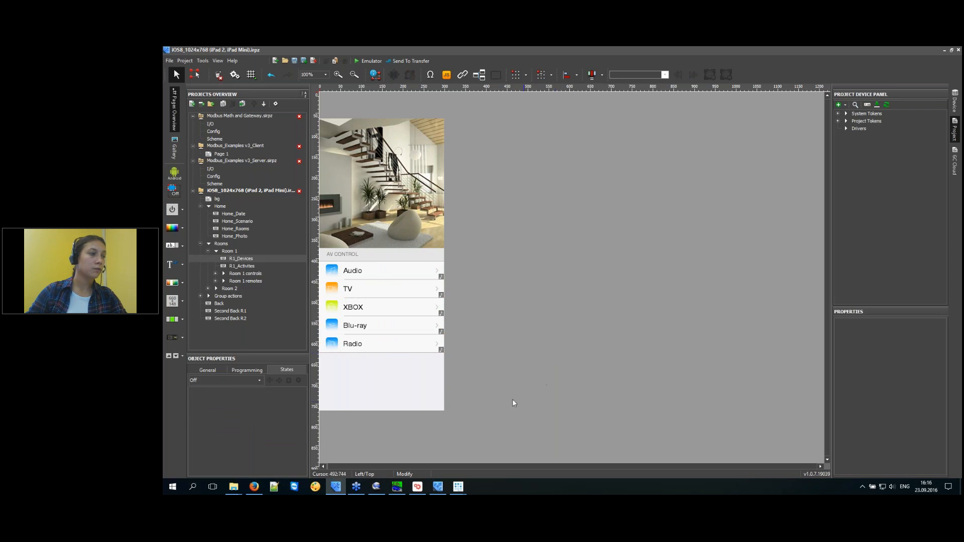
pyautogui.moveTo(354, 381); pyautogui.dragTo(310, 342)
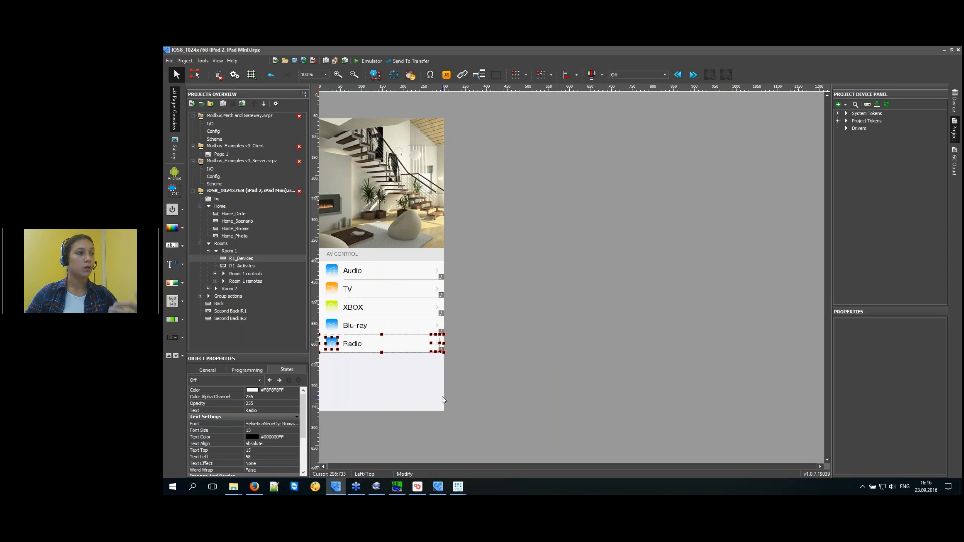
pyautogui.moveTo(400, 350); pyautogui.dragTo(400, 369)
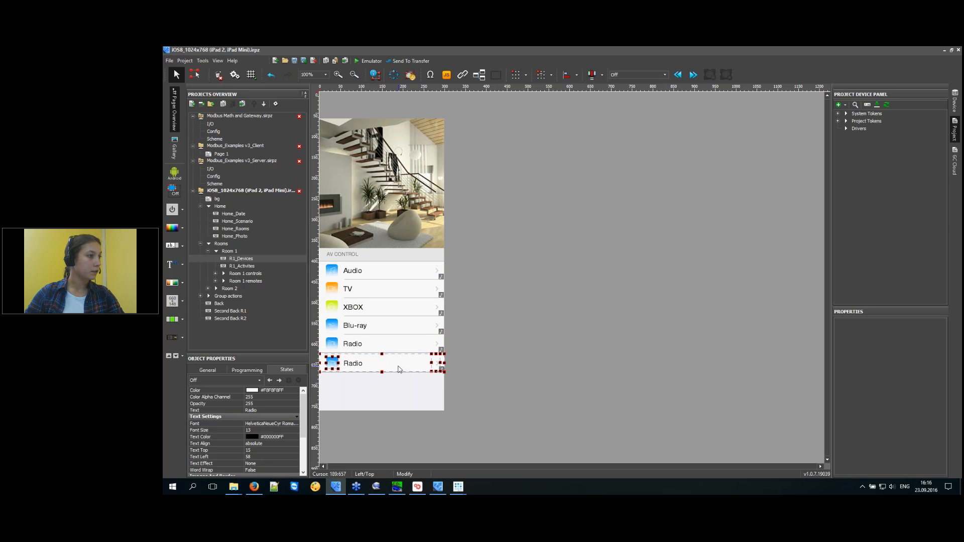
pyautogui.press('Up')
pyautogui.press('Up')
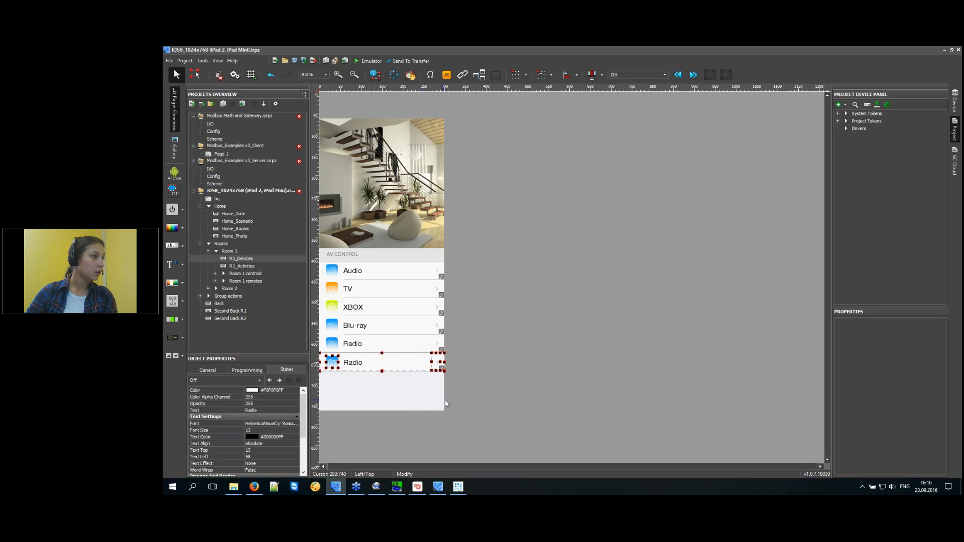
pyautogui.press('Up')
pyautogui.press('Left')
pyautogui.press('Right')
pyautogui.click(457, 401)
pyautogui.click(350, 361)
# Label the copied row 'Camera', review its popup action, and open the R1 Radio remote page.
pyautogui.click(262, 411)
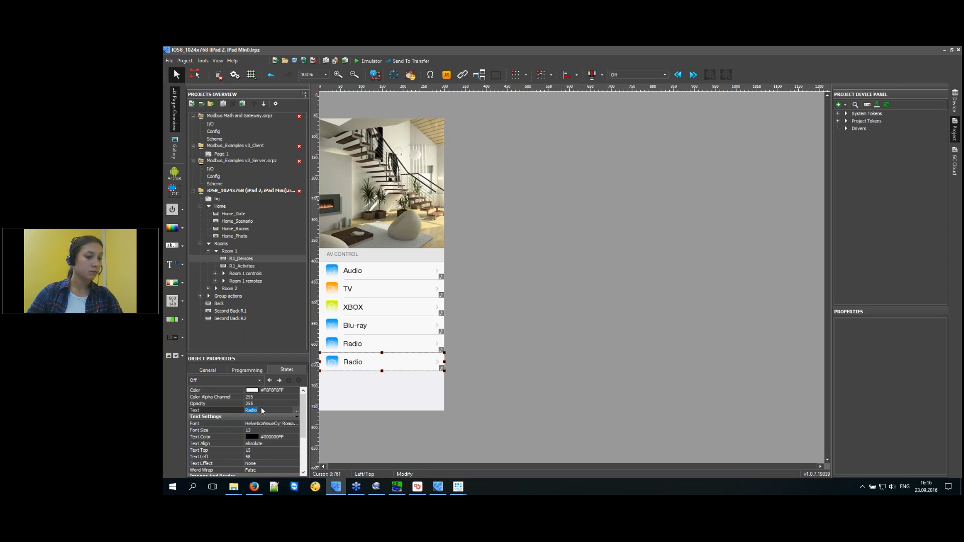
pyautogui.write('Camers')
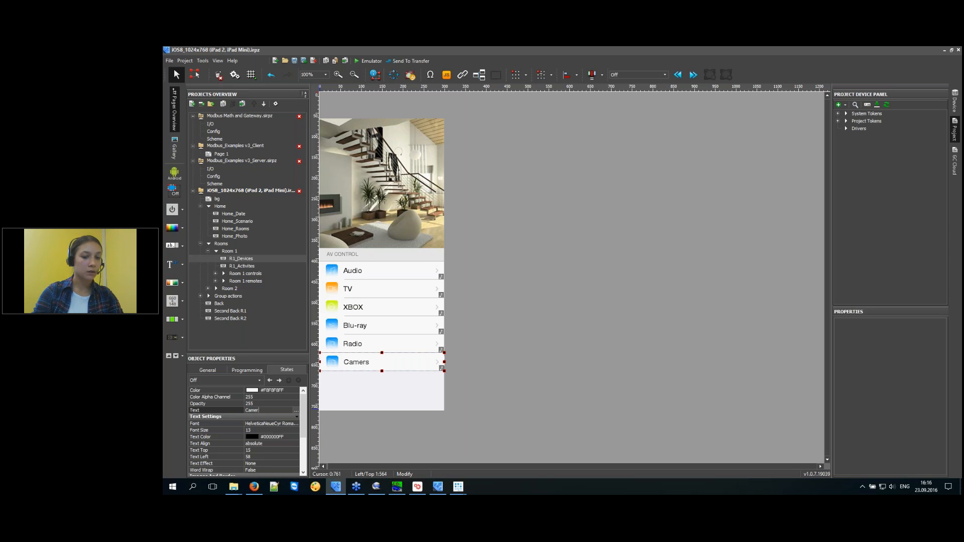
pyautogui.click(244, 370)
pyautogui.click(230, 429)
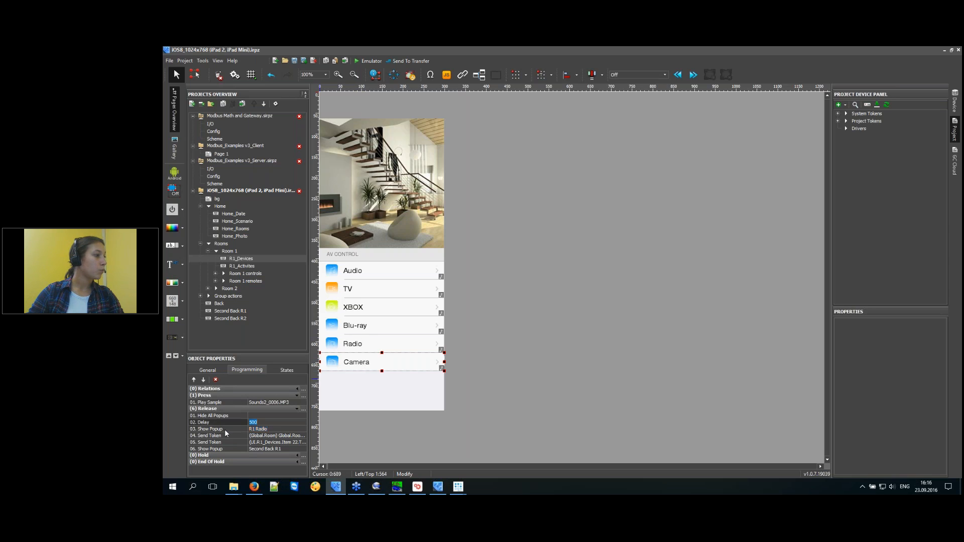
pyautogui.click(223, 282)
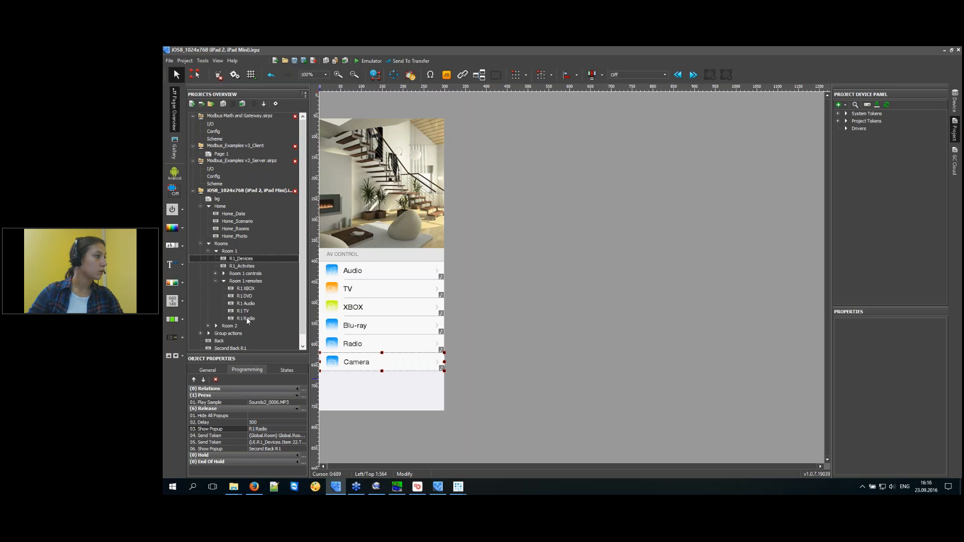
pyautogui.click(246, 319)
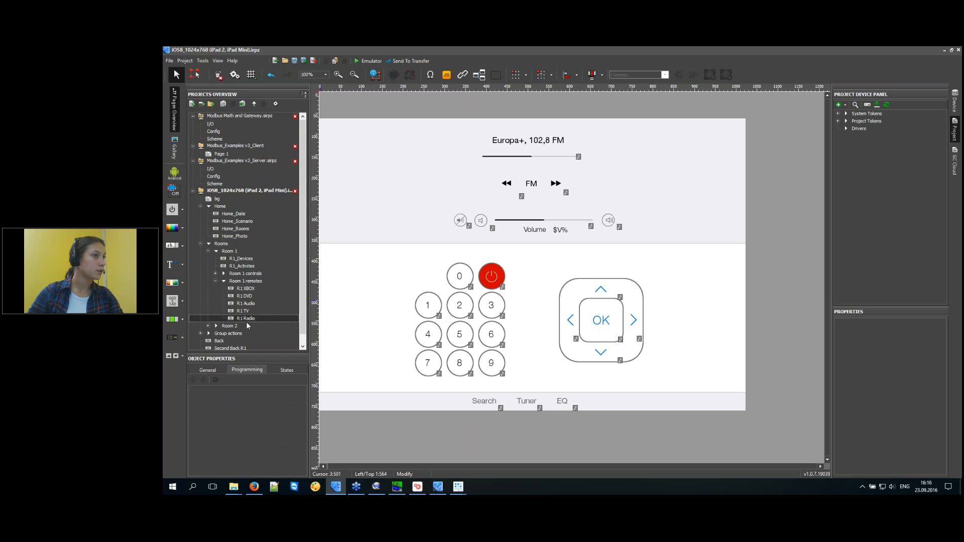
# Duplicate the R1 Radio page and name the copy R1 Camera.
pyautogui.click(241, 104)
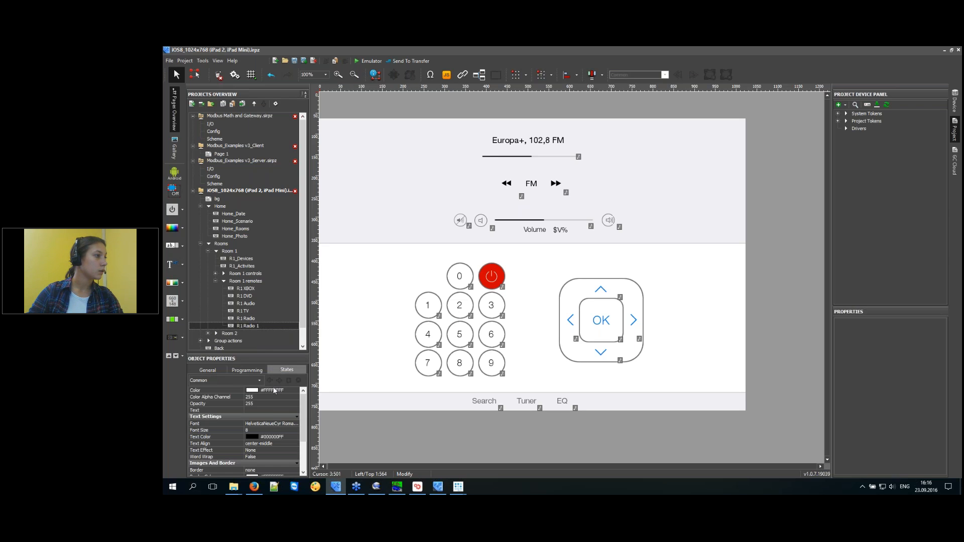
pyautogui.click(280, 378)
pyautogui.moveTo(256, 379); pyautogui.dragTo(281, 380)
pyautogui.write('C')
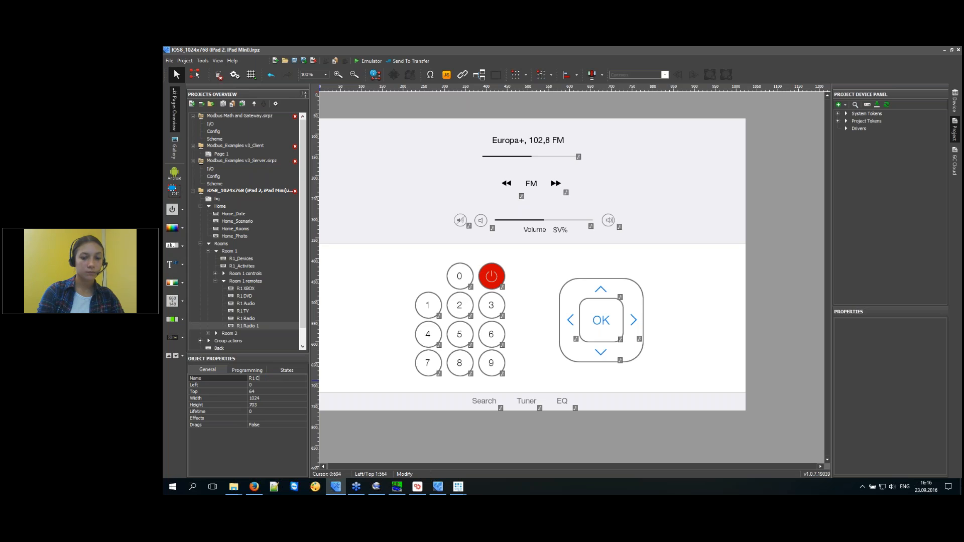
pyautogui.write('amera')
pyautogui.press('Return')
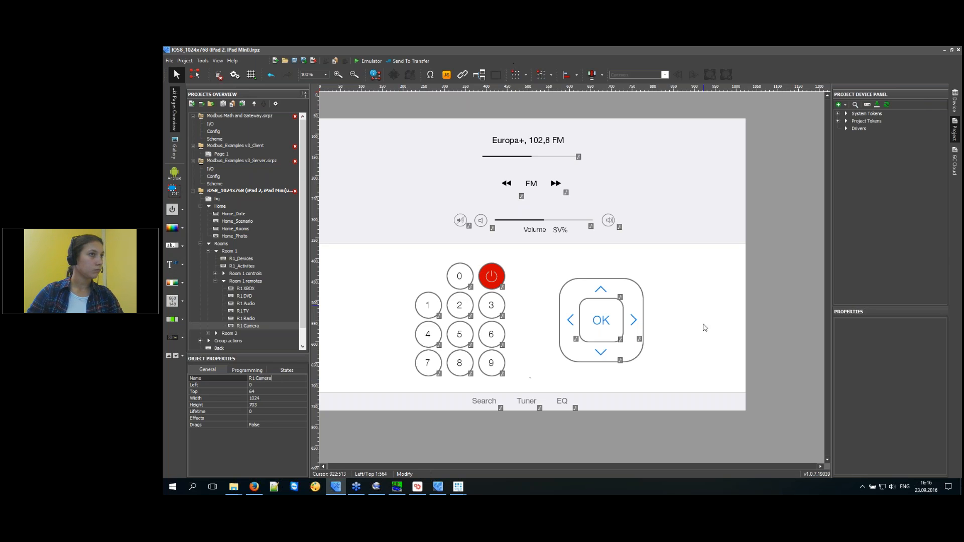
# Delete all existing controls from the R1 Camera page.
pyautogui.moveTo(780, 123); pyautogui.dragTo(402, 384)
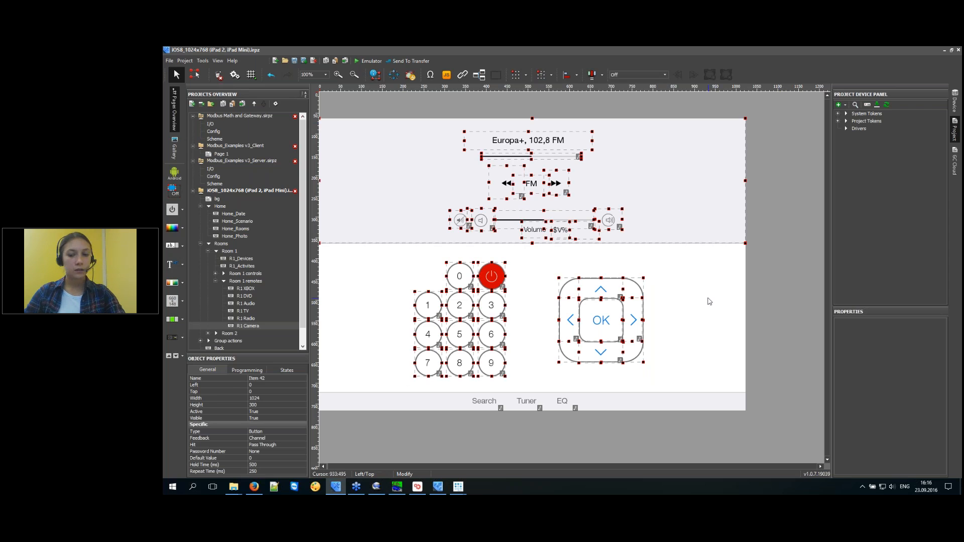
pyautogui.press('Delete')
pyautogui.press('Return')
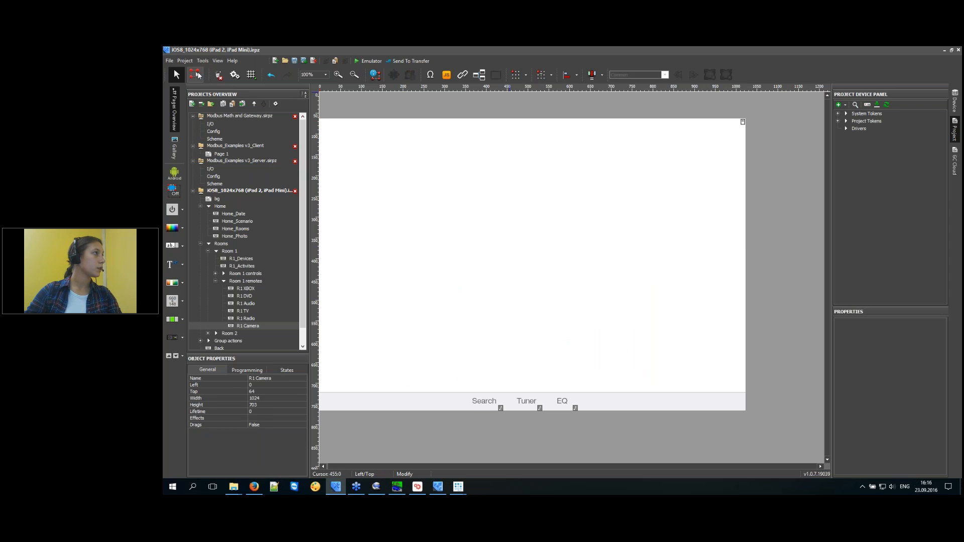
# Draw a rectangle over the page, fill it light grey #C0C0C0FF, and nudge it into place.
pyautogui.moveTo(327, 124); pyautogui.dragTo(742, 389)
pyautogui.click(287, 370)
pyautogui.click(294, 391)
pyautogui.click(296, 390)
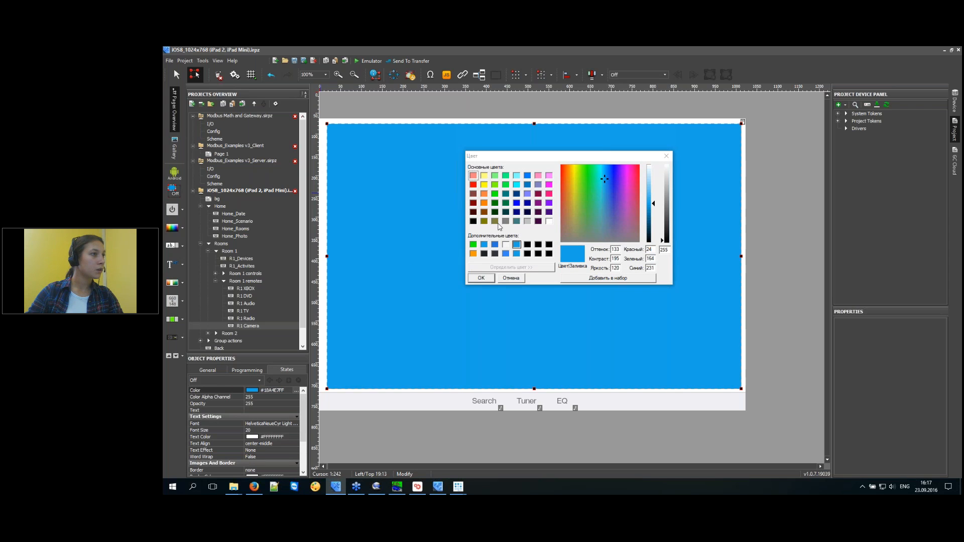
pyautogui.click(528, 221)
pyautogui.click(481, 279)
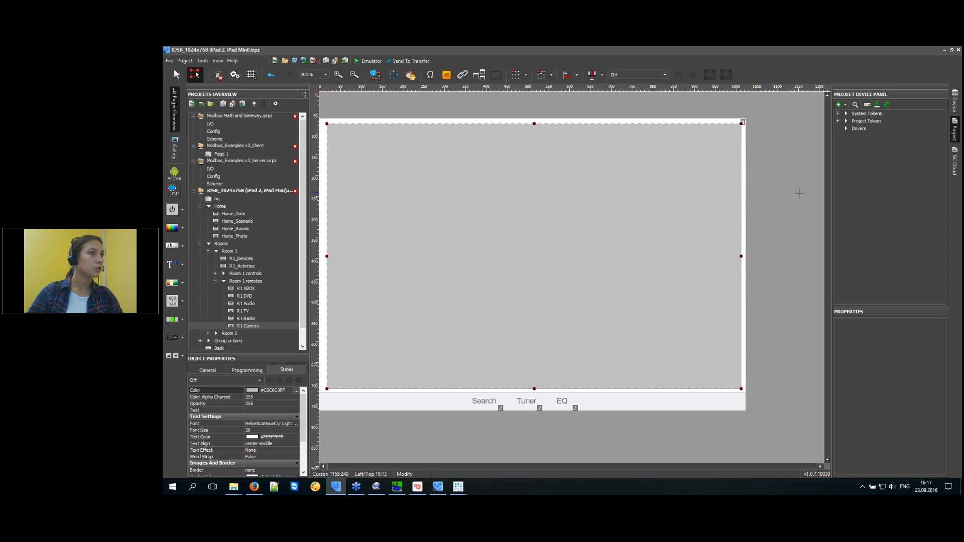
pyautogui.moveTo(493, 252); pyautogui.dragTo(493, 248)
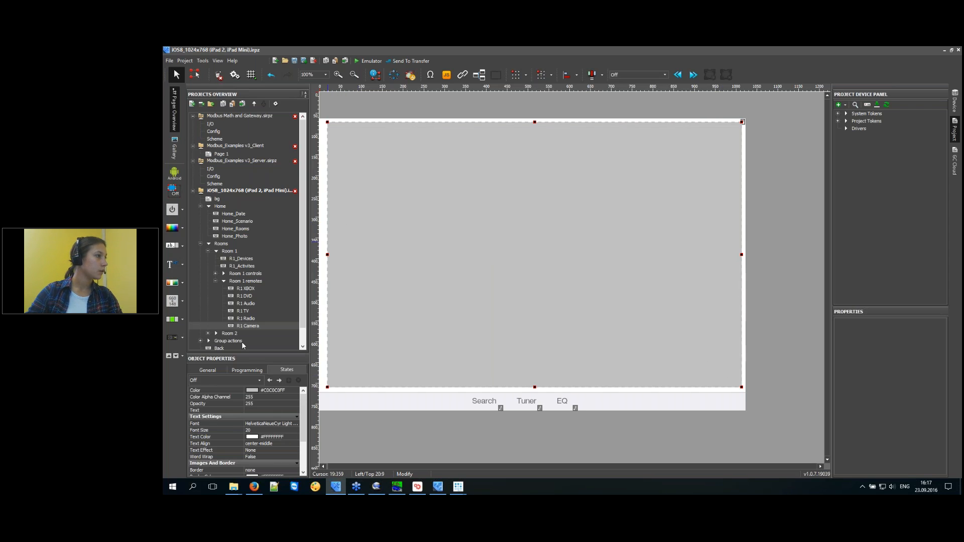
# Select R1 Camera in the project tree, then reopen the R1_Activites and R1_Devices pages.
pyautogui.click(250, 326)
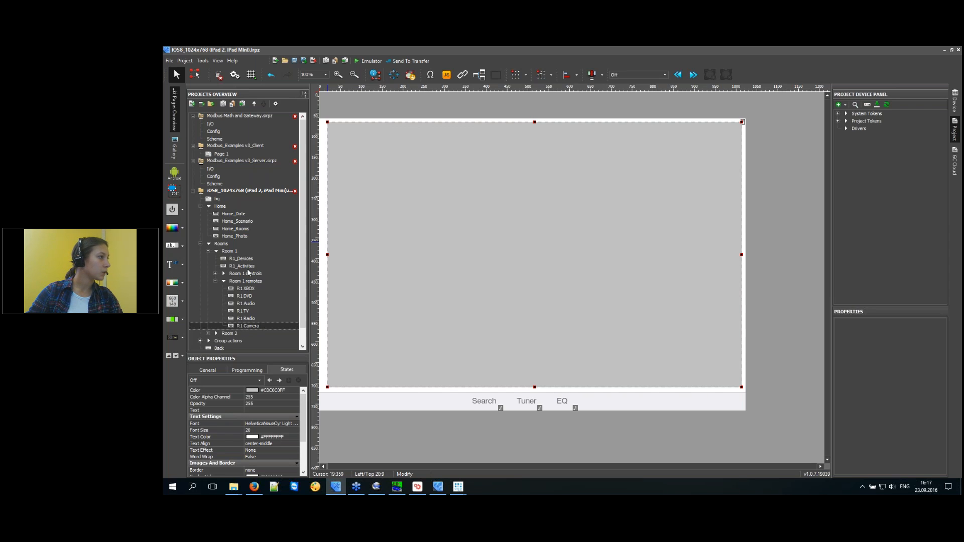
pyautogui.doubleClick(245, 266)
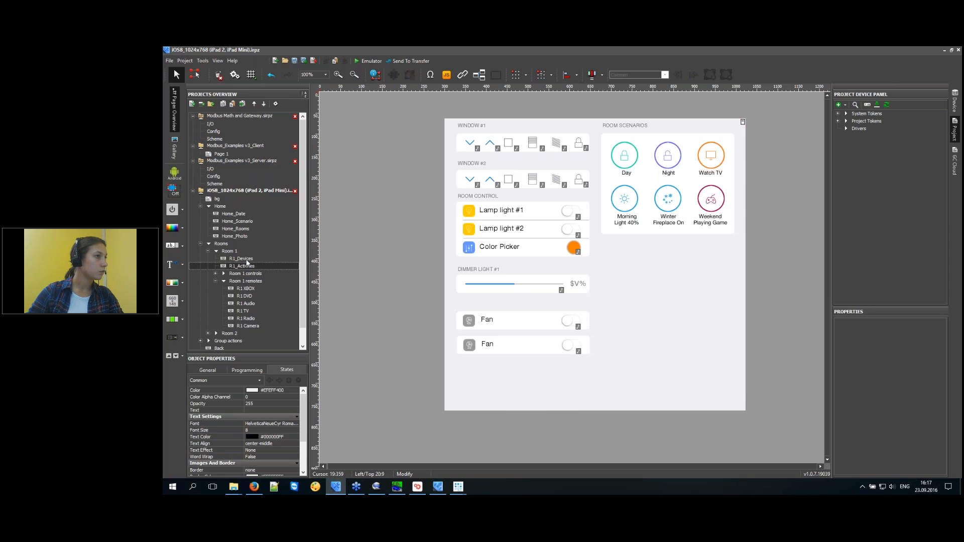
pyautogui.doubleClick(246, 259)
# Change the Camera item's Show Popup action from R1 Radio to R1 Camera.
pyautogui.click(374, 364)
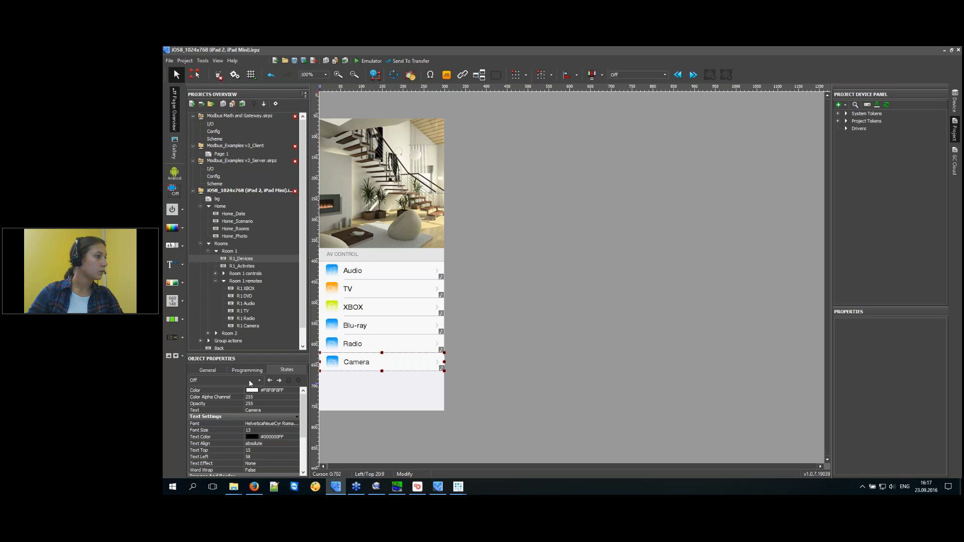
pyautogui.click(247, 370)
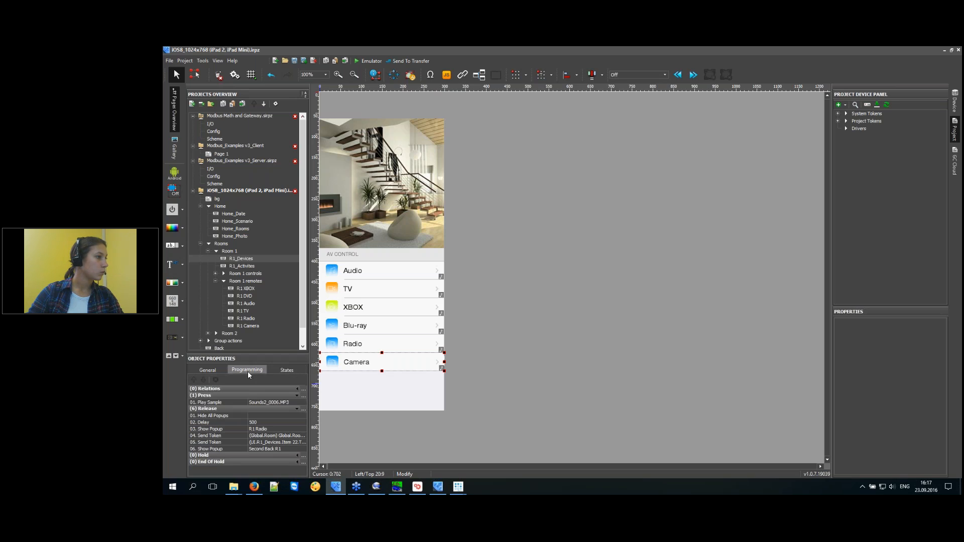
pyautogui.doubleClick(230, 427)
pyautogui.click(634, 265)
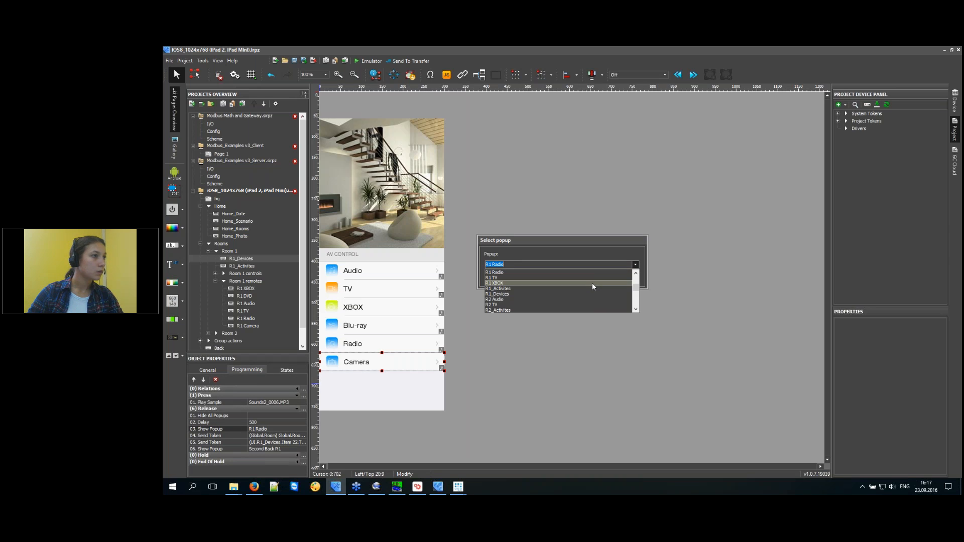
pyautogui.scroll(1, 590, 283)
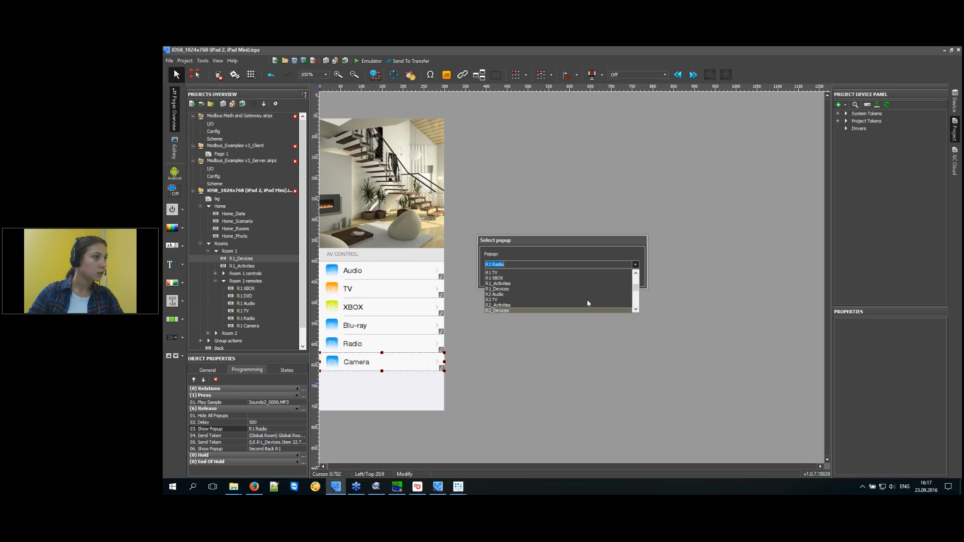
pyautogui.click(507, 277)
pyautogui.click(499, 279)
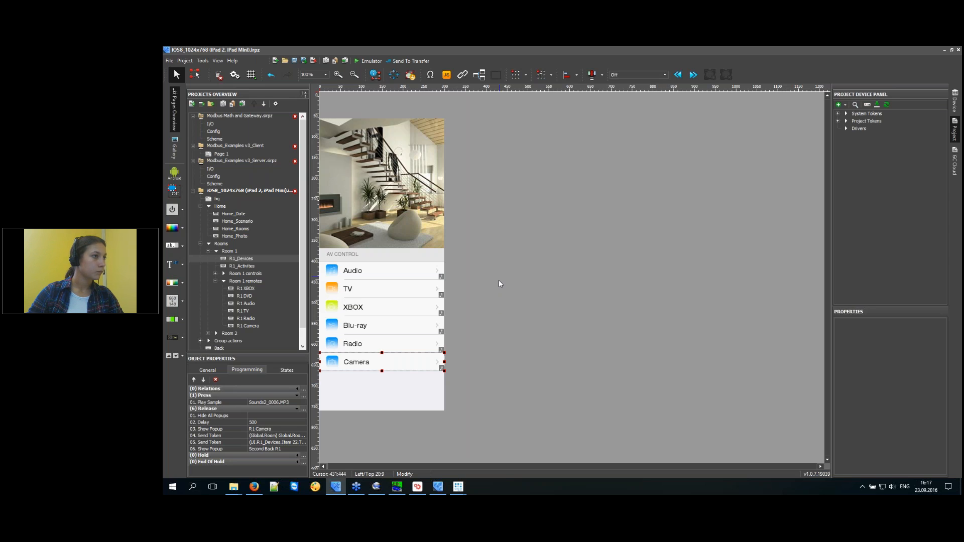
pyautogui.click(493, 308)
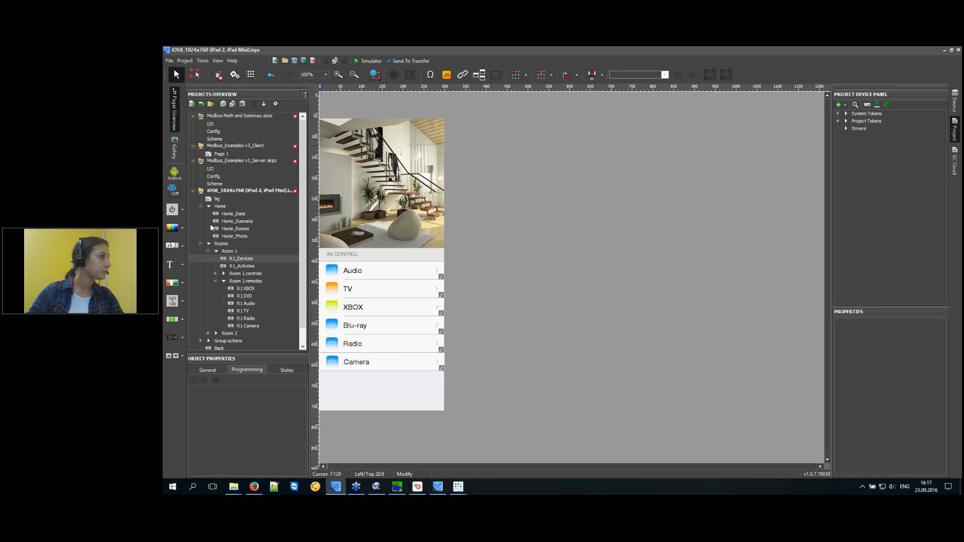
pyautogui.doubleClick(233, 228)
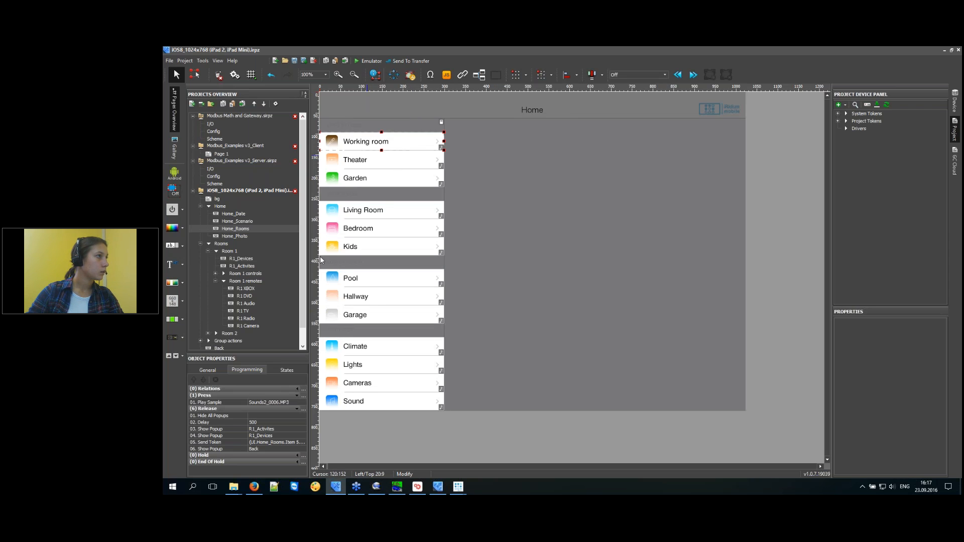
# Check the Working room label, then save the project and launch it in the emulator.
pyautogui.click(290, 372)
pyautogui.click(276, 411)
pyautogui.click(370, 62)
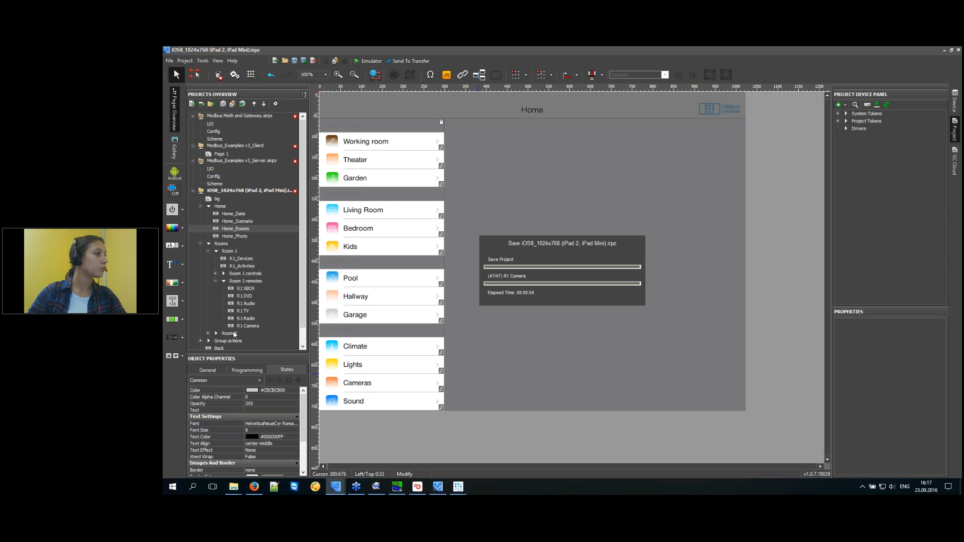
pyautogui.click(533, 272)
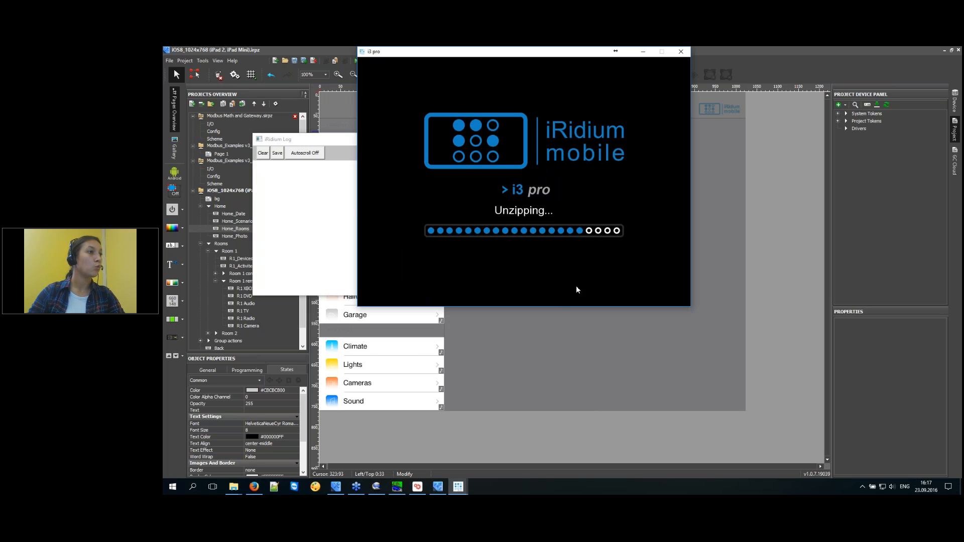
# In the emulator, open Working room then Camera, return Home, and close the emulator and log.
pyautogui.click(420, 107)
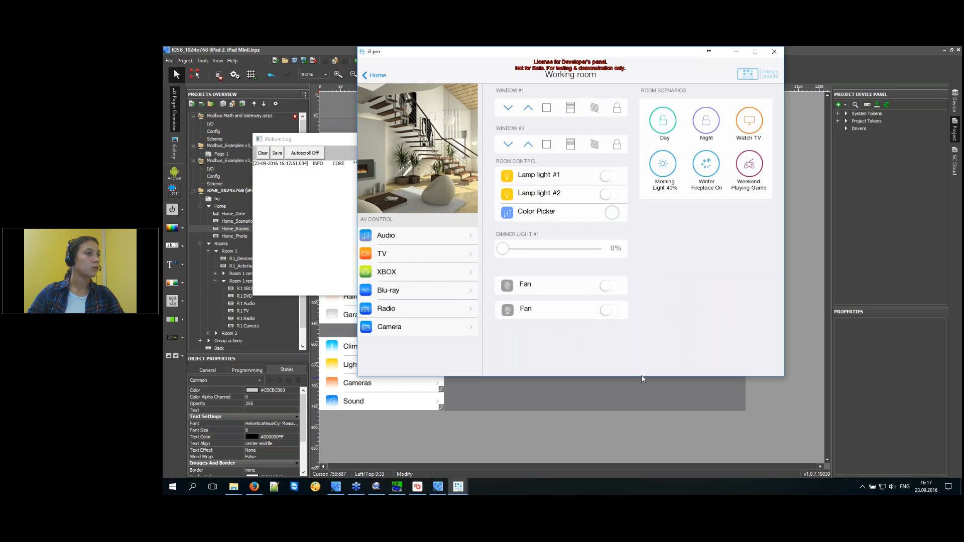
pyautogui.click(410, 328)
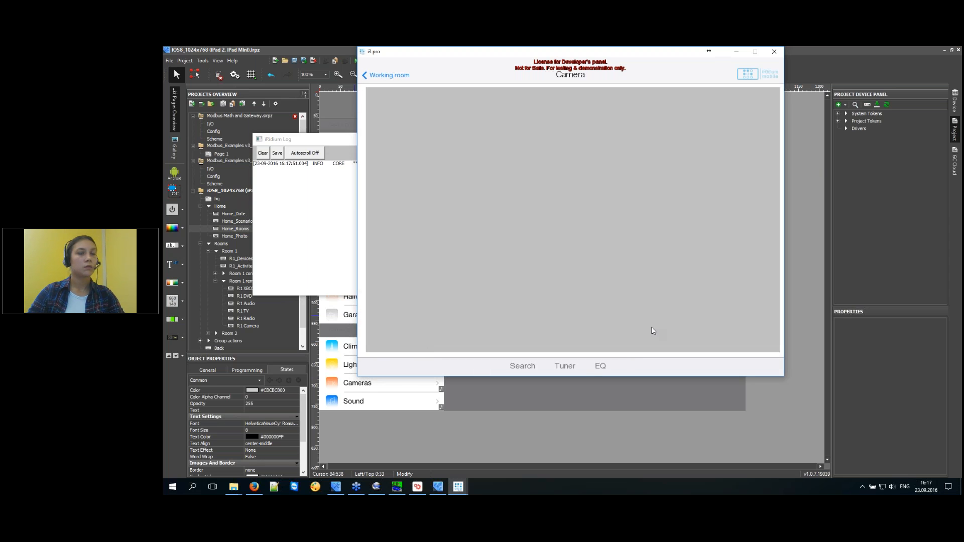
pyautogui.click(403, 79)
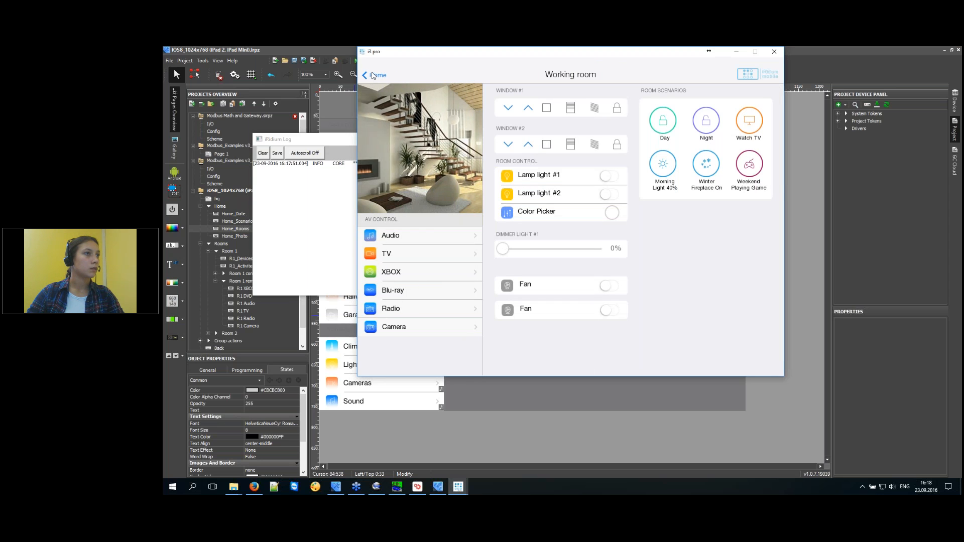
pyautogui.click(374, 76)
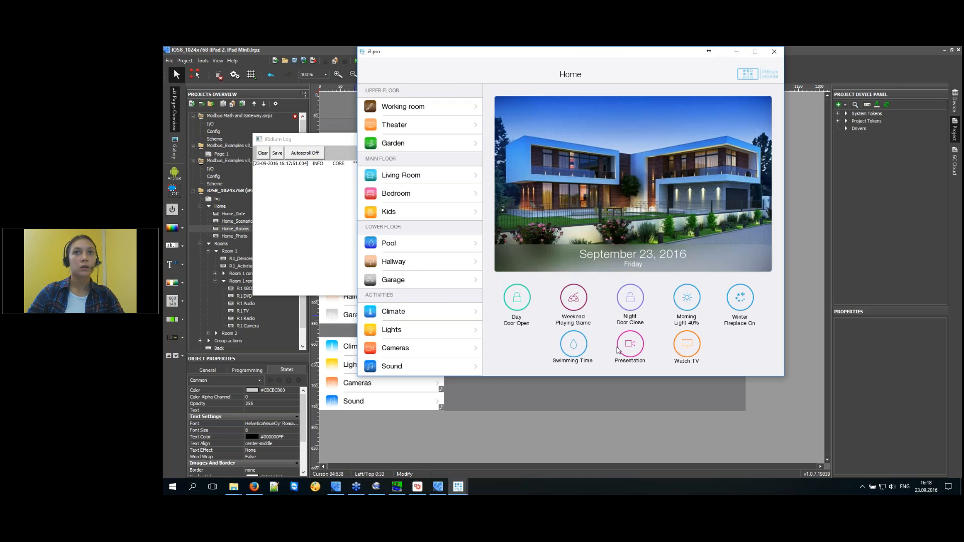
pyautogui.click(772, 52)
pyautogui.click(243, 252)
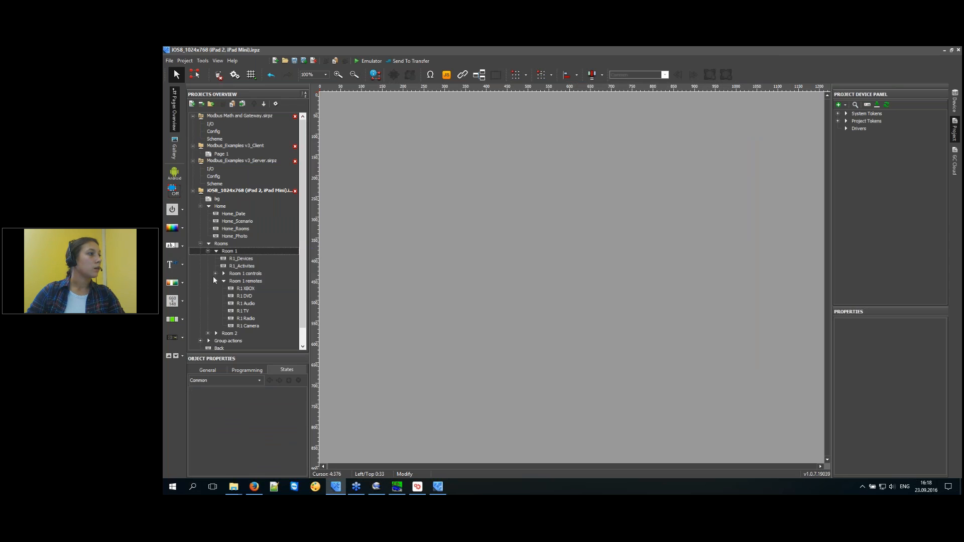
# Collapse Room 1 and review the Room 2 folder's R2_Devices and R2_Activites pages.
pyautogui.click(208, 251)
pyautogui.click(230, 258)
pyautogui.click(232, 252)
pyautogui.click(230, 259)
pyautogui.click(231, 251)
pyautogui.click(233, 259)
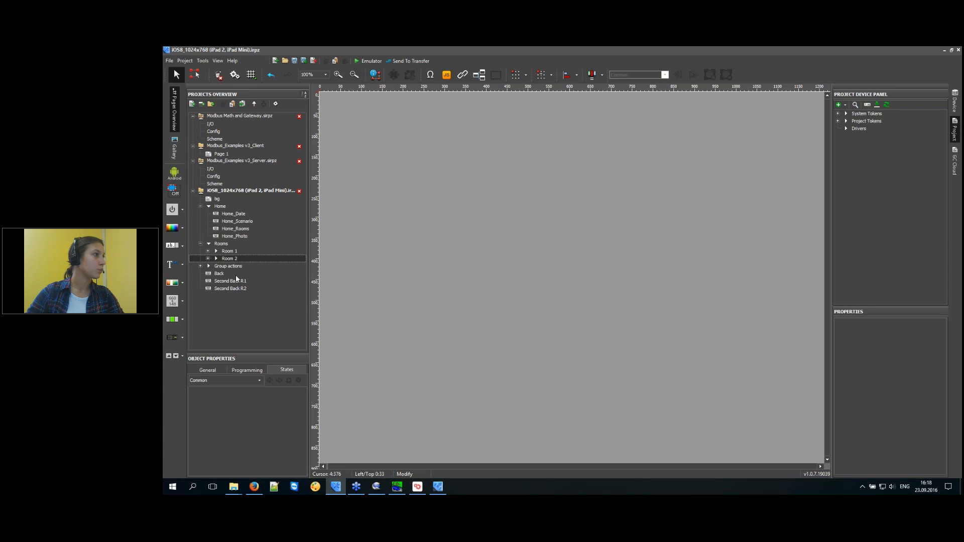
pyautogui.click(216, 259)
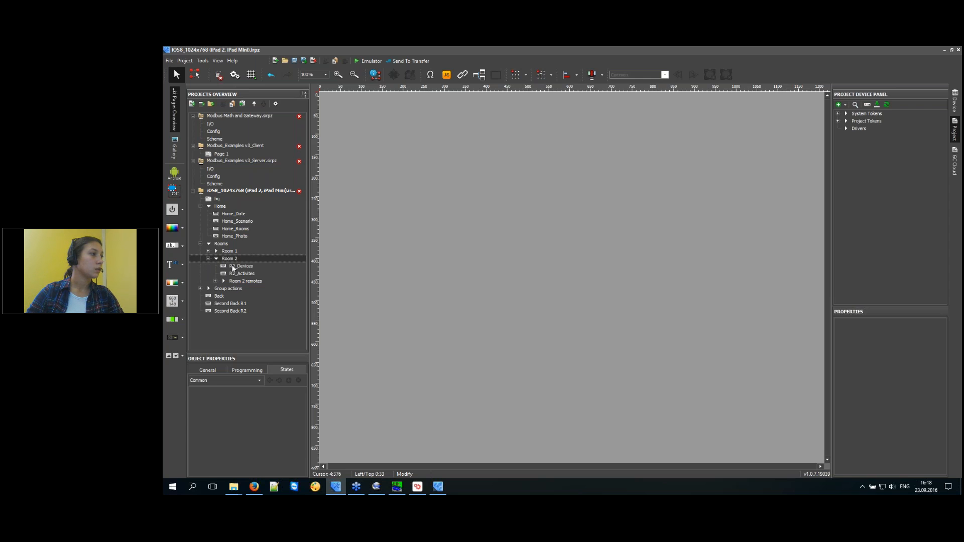
pyautogui.click(233, 267)
pyautogui.click(234, 274)
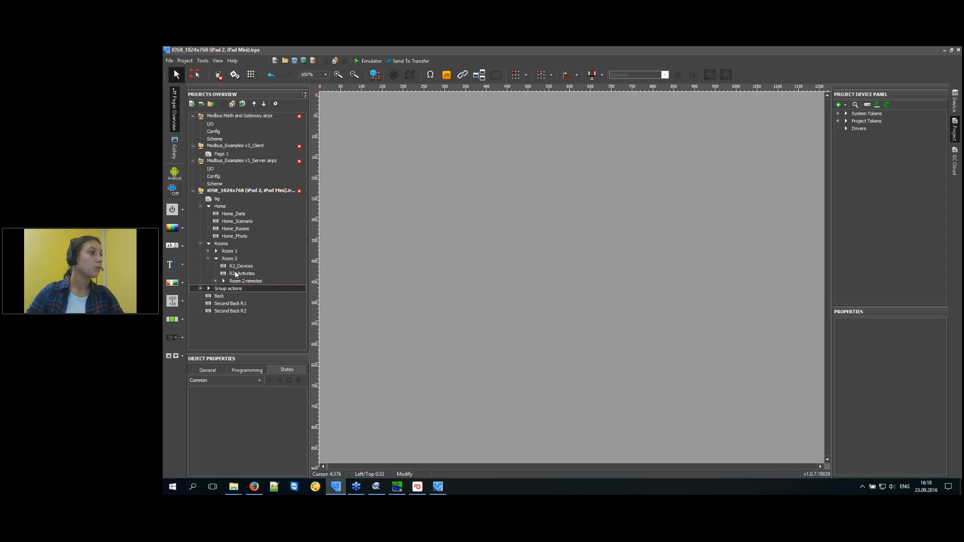
pyautogui.click(232, 267)
pyautogui.click(207, 259)
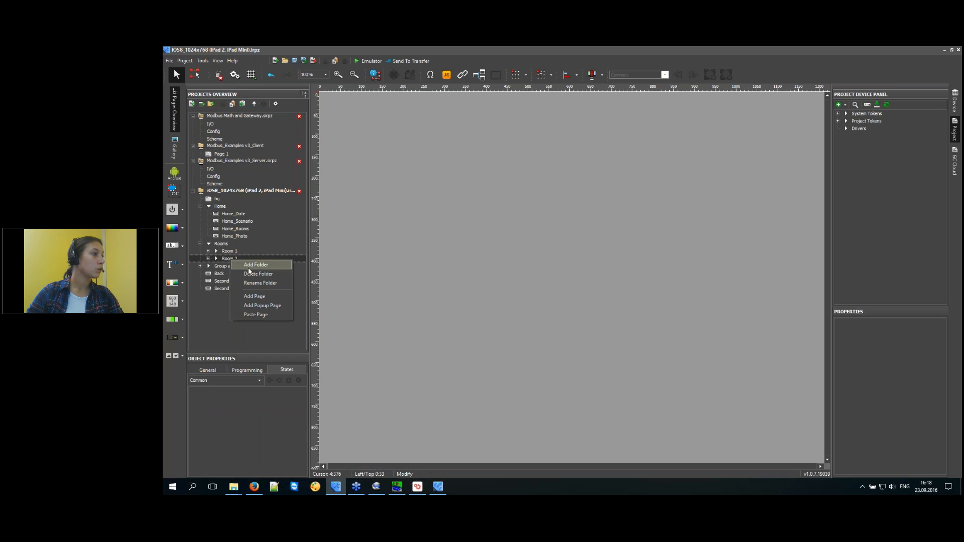
pyautogui.click(226, 259)
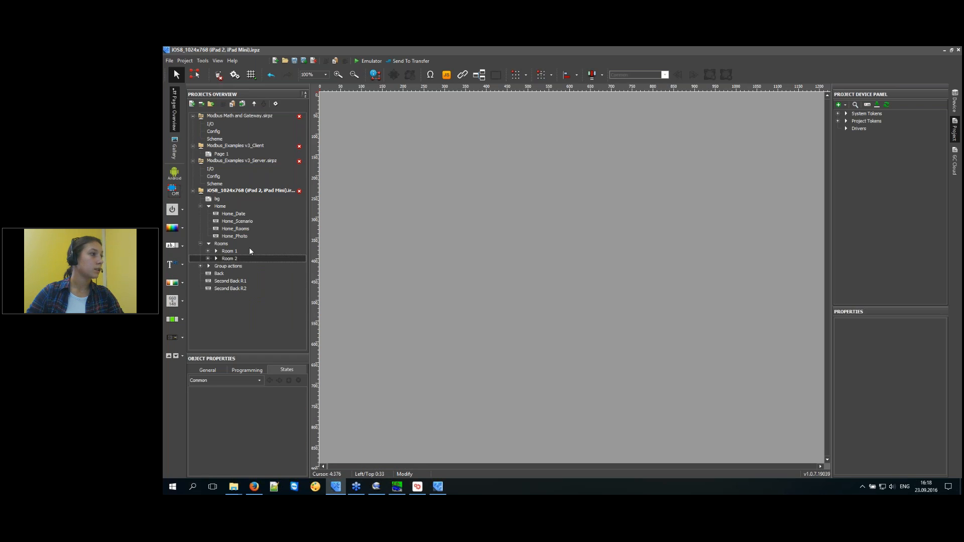
# Clone the Room 2 folder and check its copied pages R2_Activites 1, R2 TV 1 and R2_Devices 1.
pyautogui.click(242, 104)
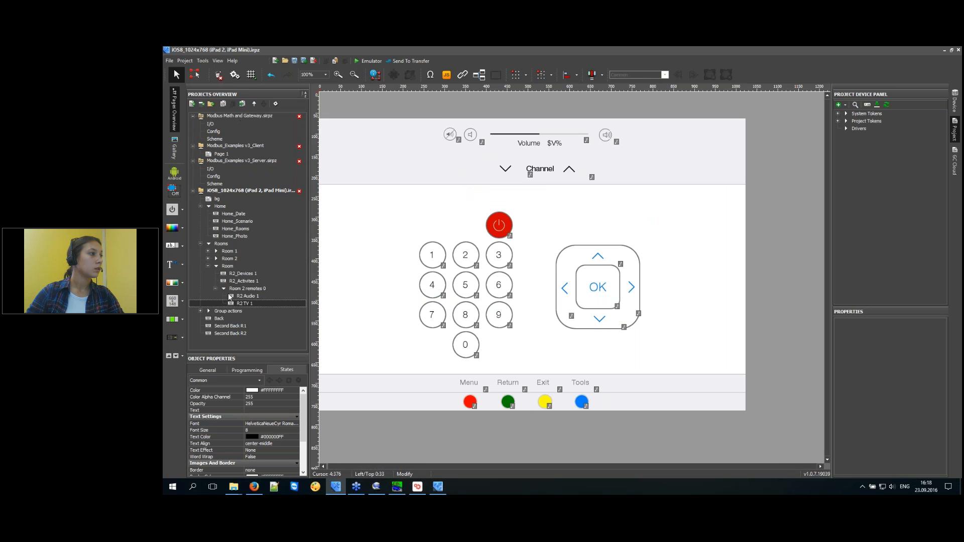
pyautogui.click(217, 267)
pyautogui.click(209, 267)
pyautogui.click(242, 281)
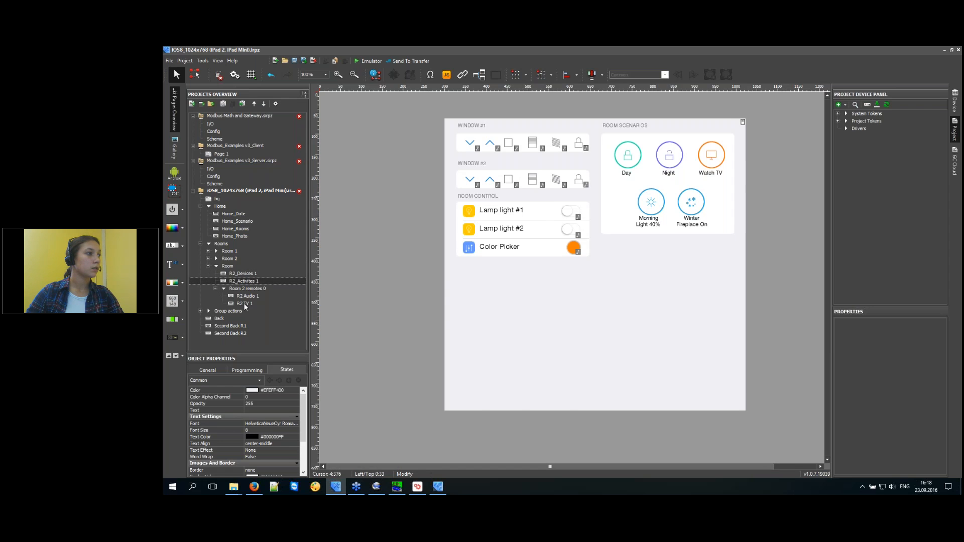
pyautogui.click(243, 303)
pyautogui.click(237, 282)
pyautogui.click(235, 272)
pyautogui.click(234, 267)
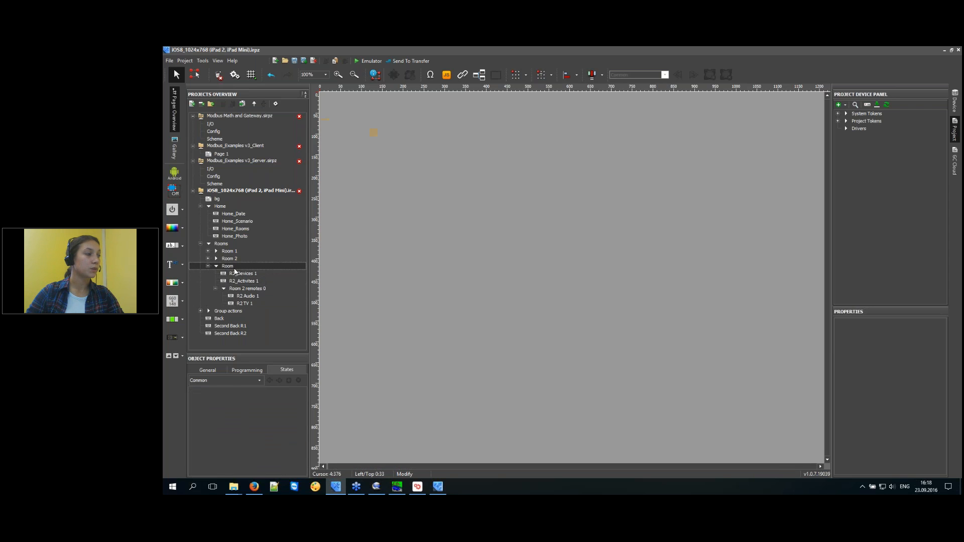
pyautogui.click(199, 370)
pyautogui.rightClick(234, 267)
# Rename the cloned folder to Room 3.
pyautogui.click(261, 292)
pyautogui.click(531, 258)
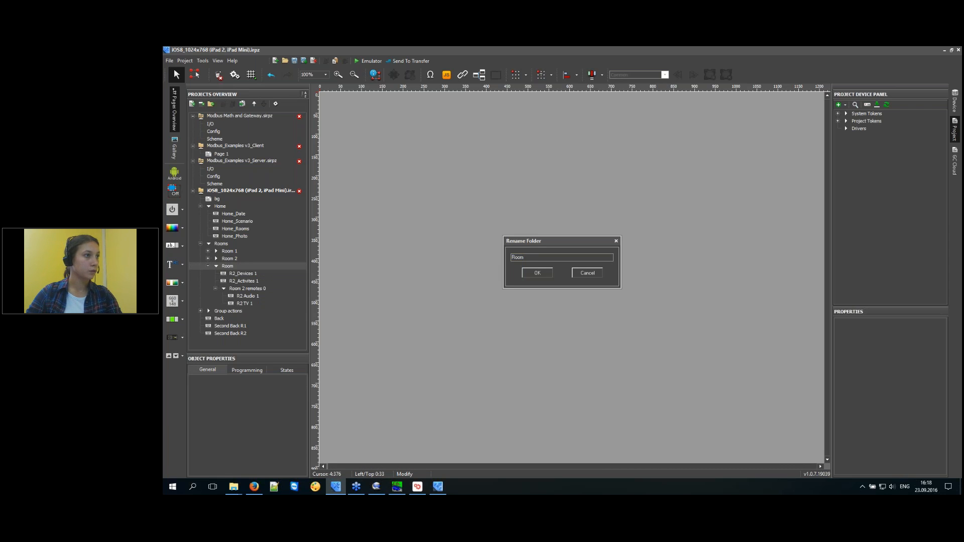
pyautogui.write('3')
pyautogui.click(537, 273)
# Rename the R2_Devices 1 page to R3_Devices and start renaming R2_Activites 1.
pyautogui.click(239, 272)
pyautogui.click(255, 379)
pyautogui.click(254, 379)
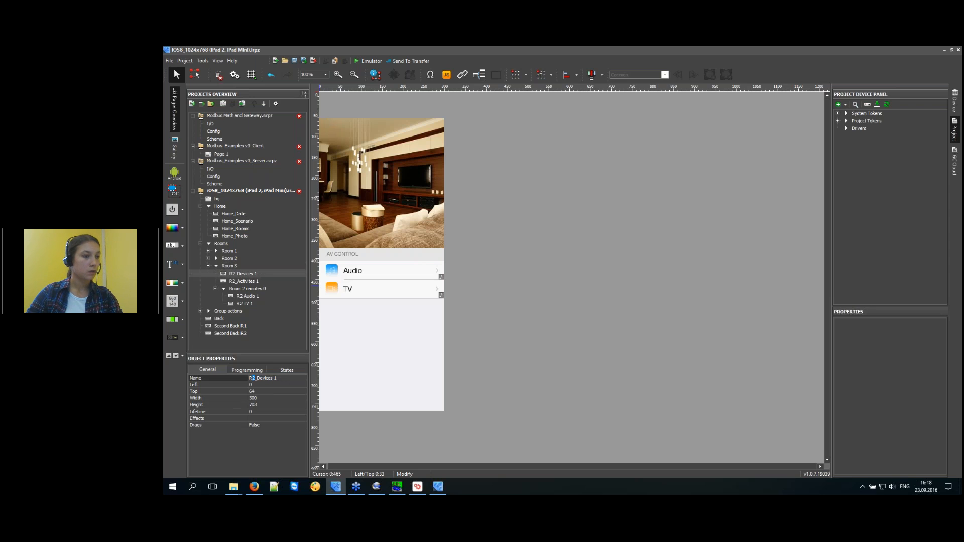
pyautogui.click(277, 380)
pyautogui.write('==')
pyautogui.press('BackSpace')
pyautogui.press('BackSpace')
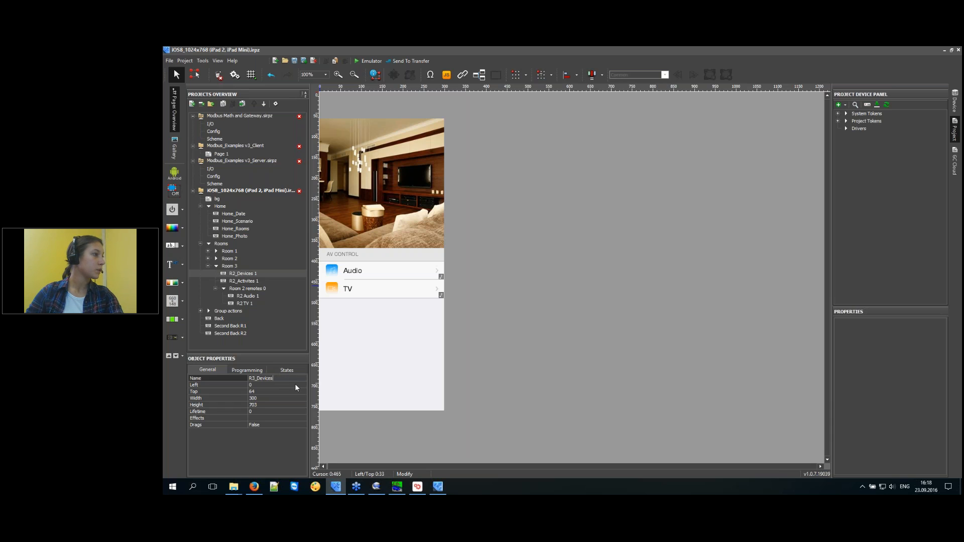
pyautogui.click(249, 281)
pyautogui.click(253, 380)
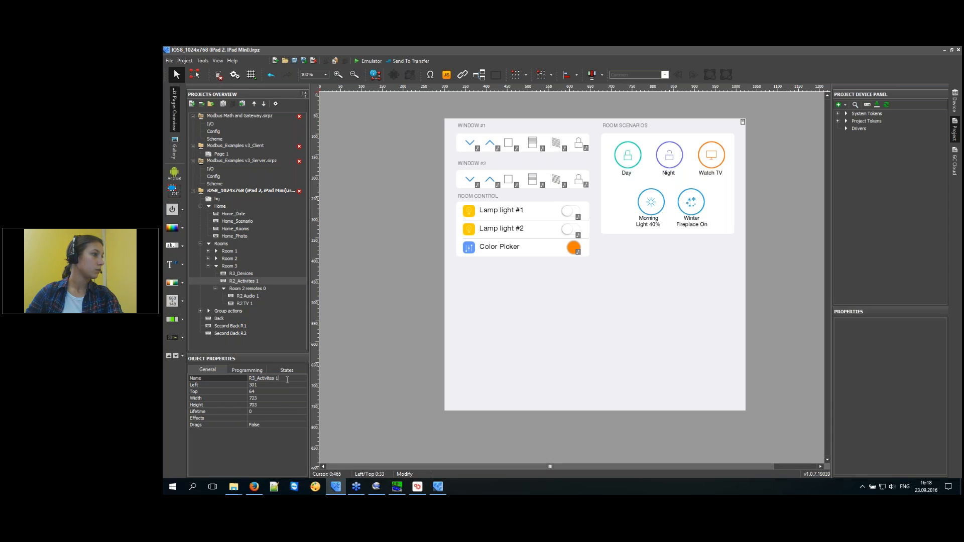
# Delete the Room 2 remotes 0 folder and its contents from Room 3.
pyautogui.click(250, 290)
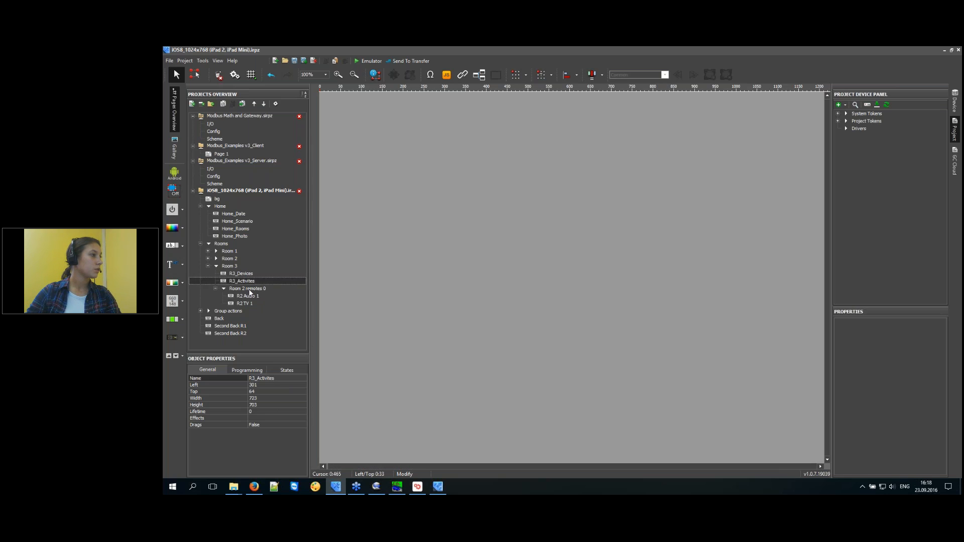
pyautogui.press('Delete')
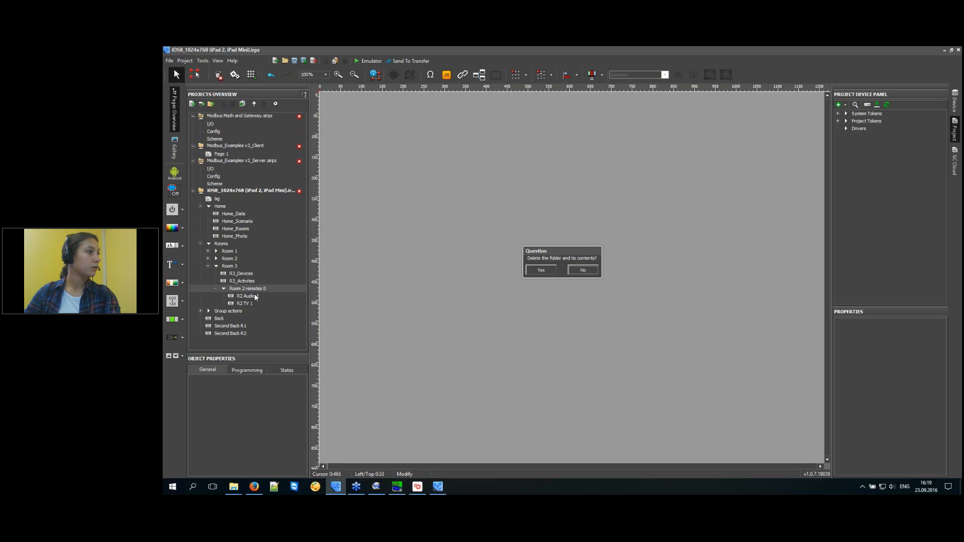
pyautogui.click(541, 270)
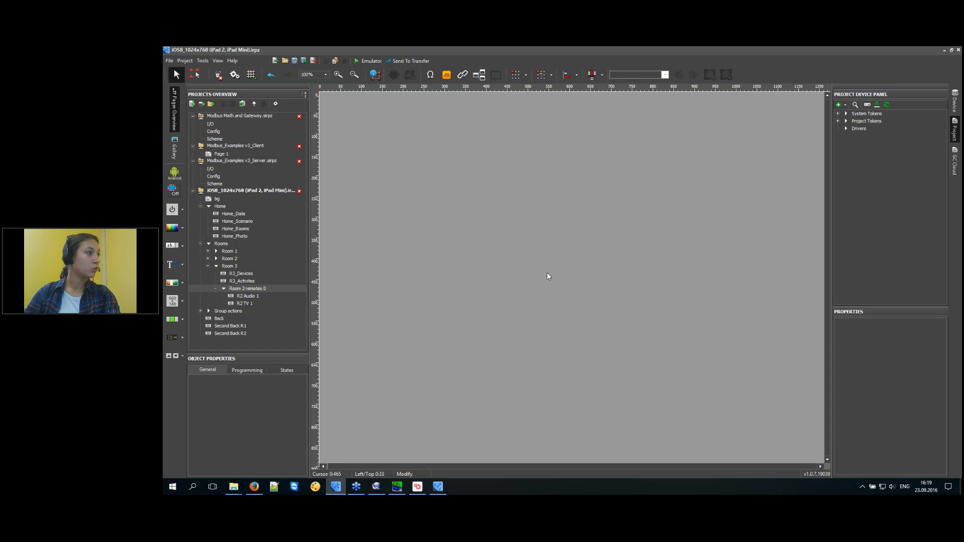
# Remove the Audio and TV buttons from the R3_Devices page.
pyautogui.click(246, 281)
pyautogui.click(245, 275)
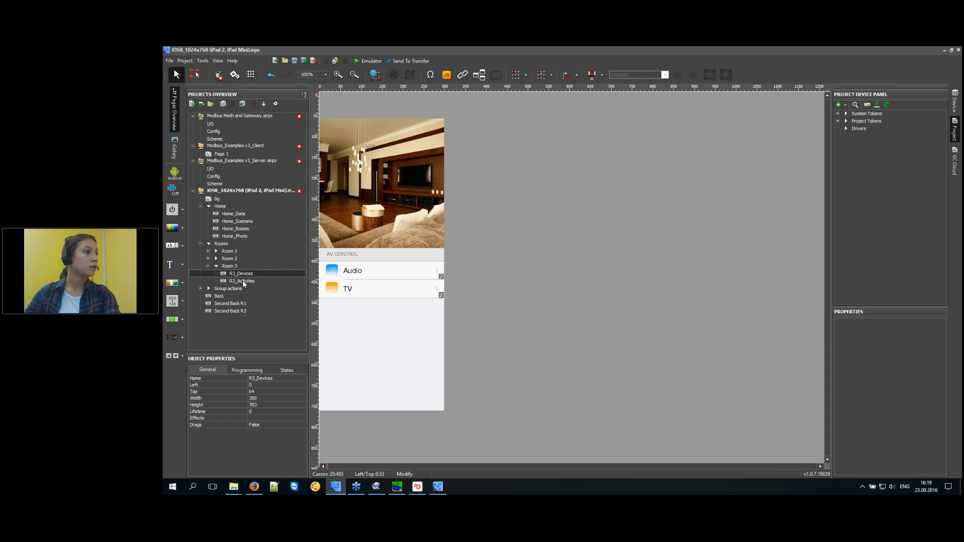
pyautogui.moveTo(479, 329); pyautogui.dragTo(284, 268)
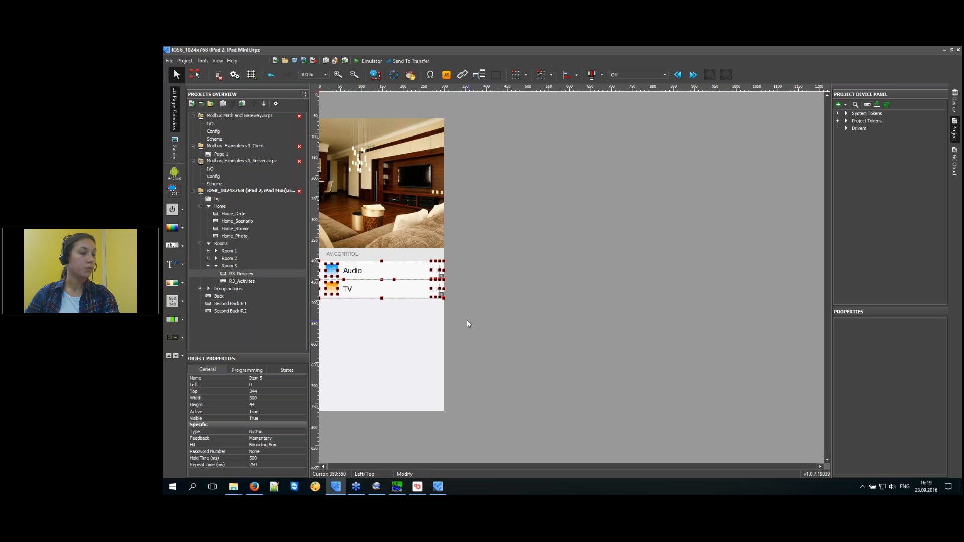
pyautogui.press('Delete')
pyautogui.press('Return')
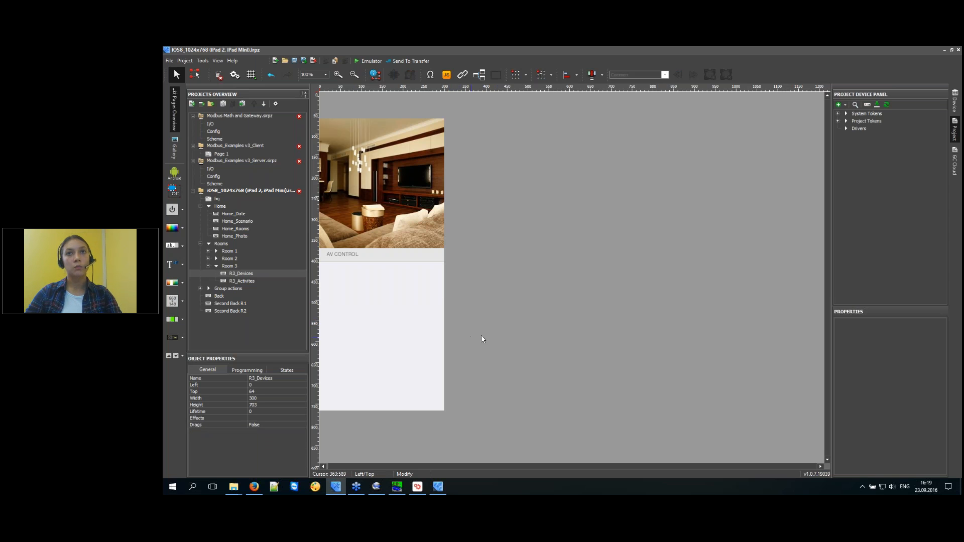
pyautogui.click(503, 292)
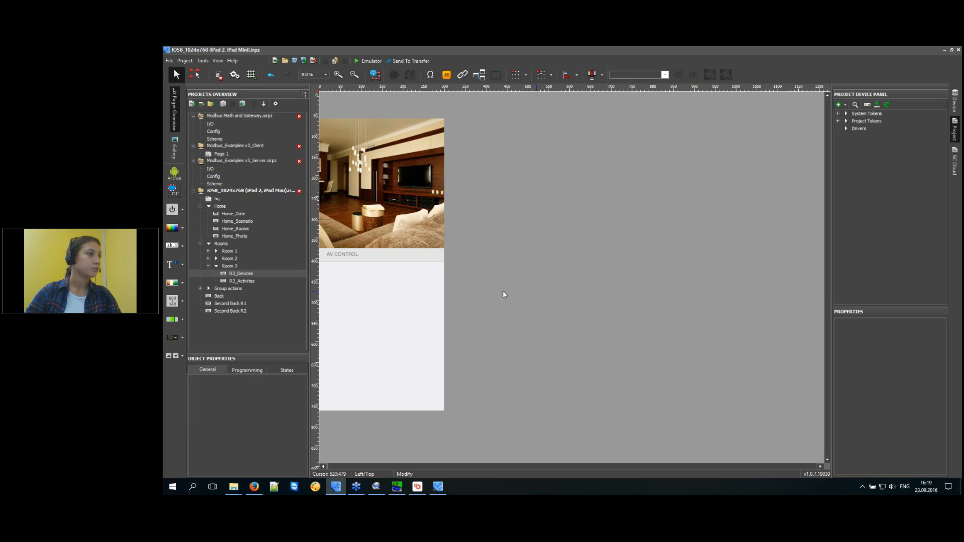
# Open R3_Activites and inspect its Window, Room Control and Room Scenarios widget groups.
pyautogui.doubleClick(245, 279)
pyautogui.moveTo(773, 304); pyautogui.dragTo(437, 86)
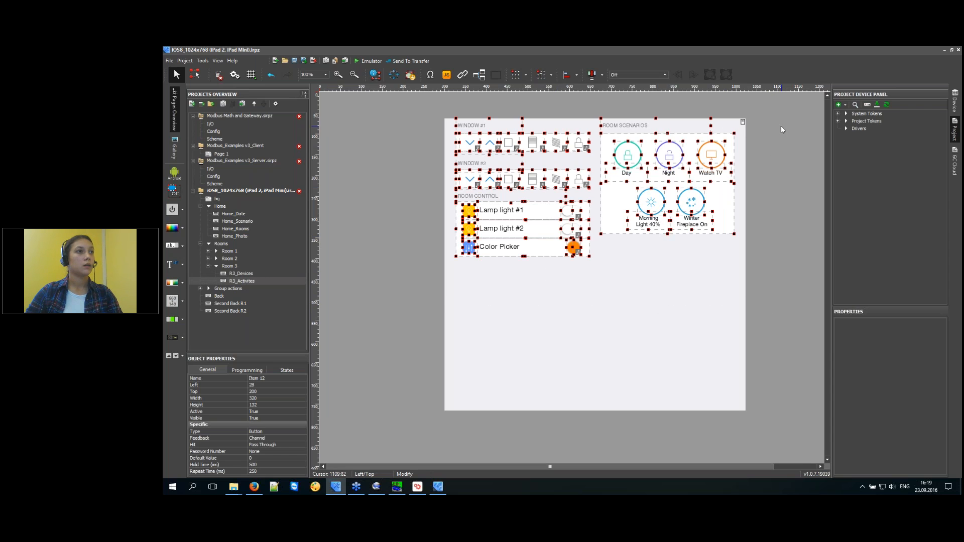
pyautogui.click(755, 118)
pyautogui.moveTo(351, 118); pyautogui.dragTo(592, 338)
pyautogui.click(770, 336)
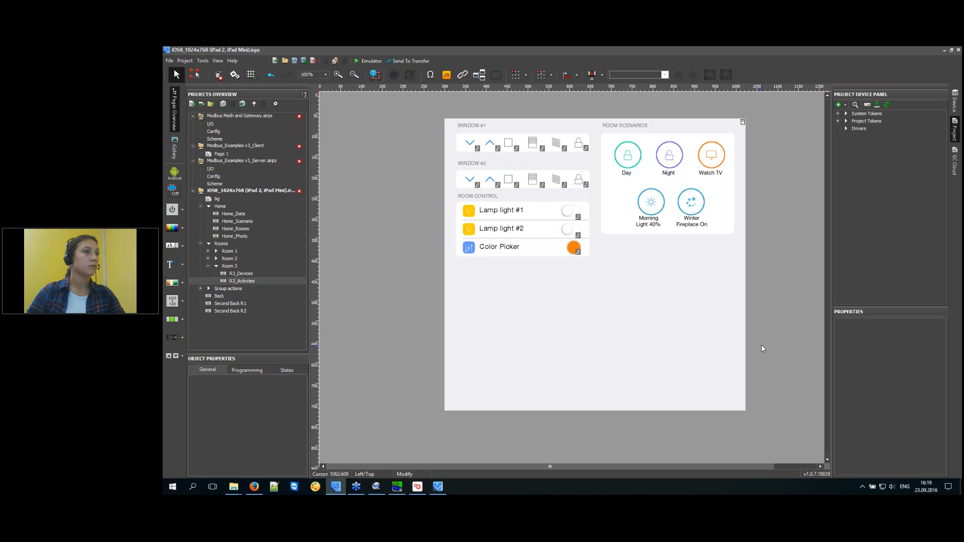
pyautogui.scroll(1, 761, 345)
pyautogui.scroll(-1, 761, 346)
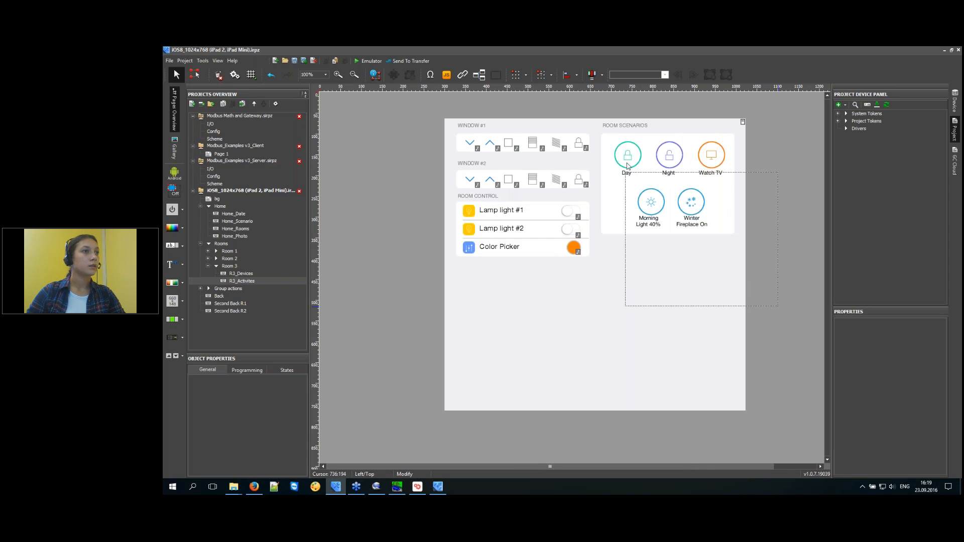
pyautogui.moveTo(723, 307); pyautogui.dragTo(617, 127)
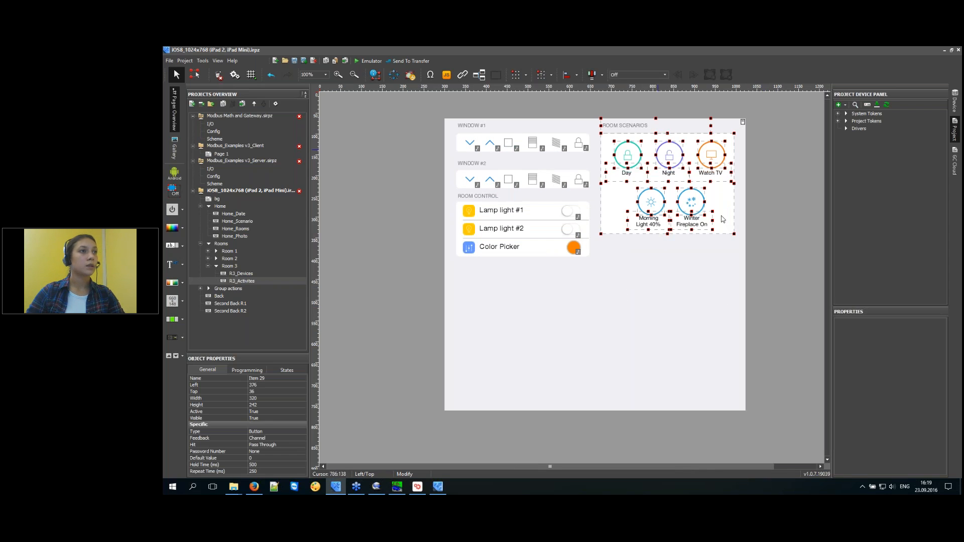
pyautogui.click(782, 300)
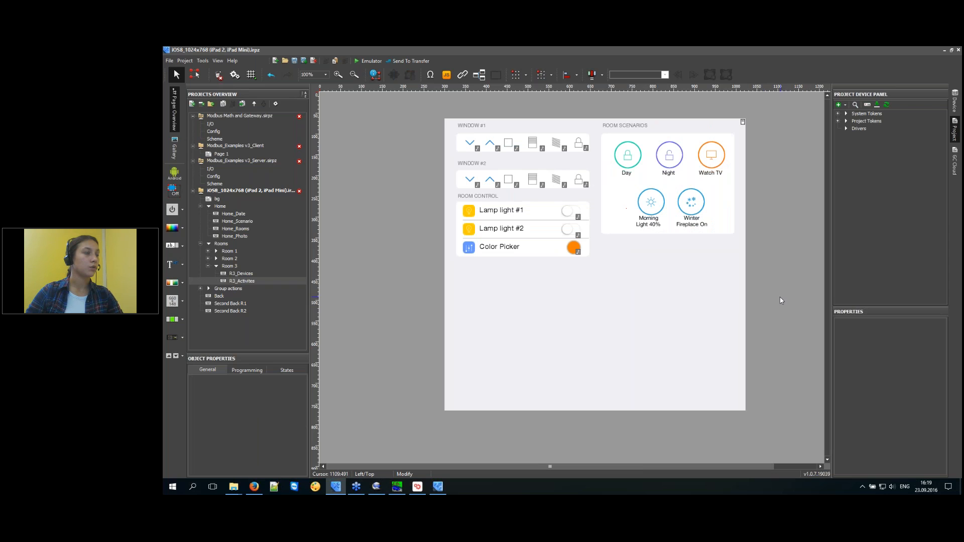
pyautogui.click(199, 288)
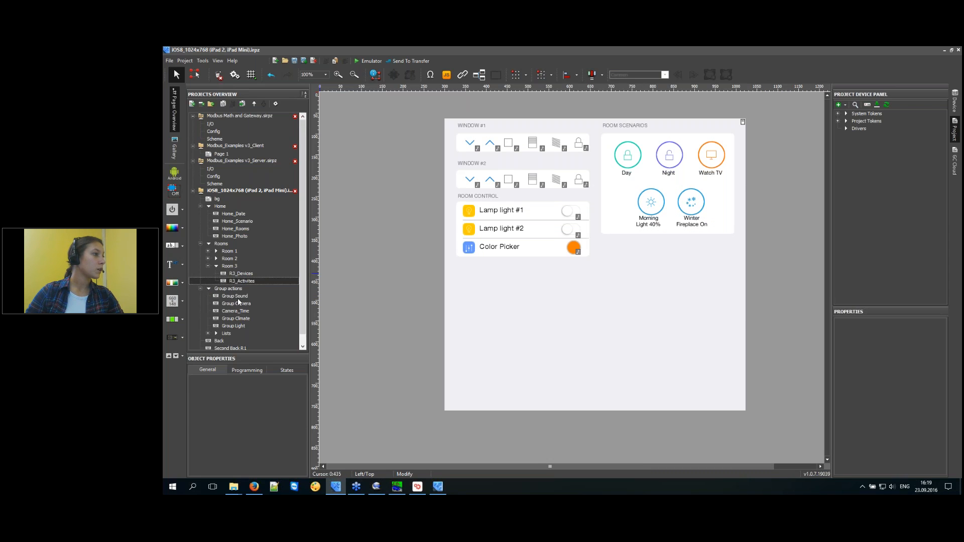
# Browse the Group Sound, Camera, Climate and Light pages, checking the light toggle column.
pyautogui.click(237, 296)
pyautogui.click(238, 305)
pyautogui.click(237, 319)
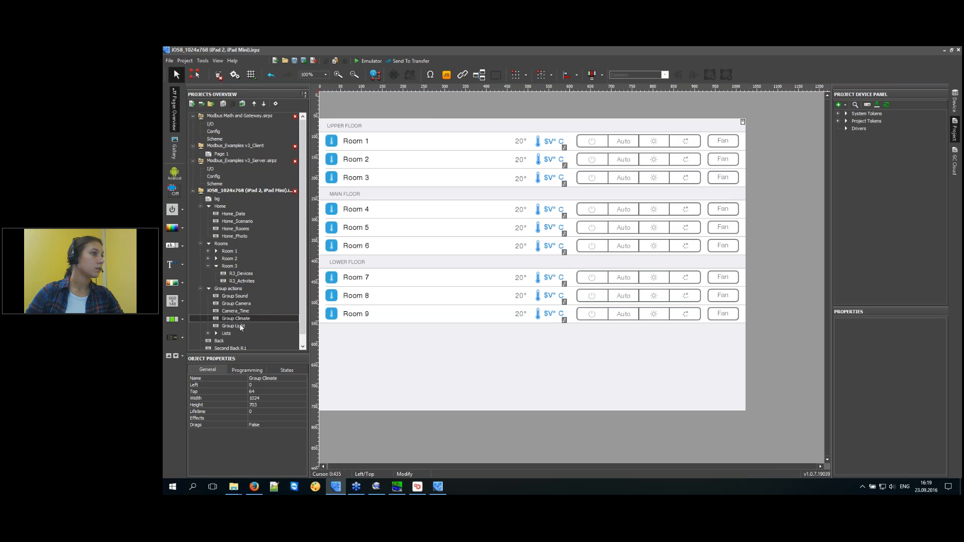
pyautogui.click(241, 325)
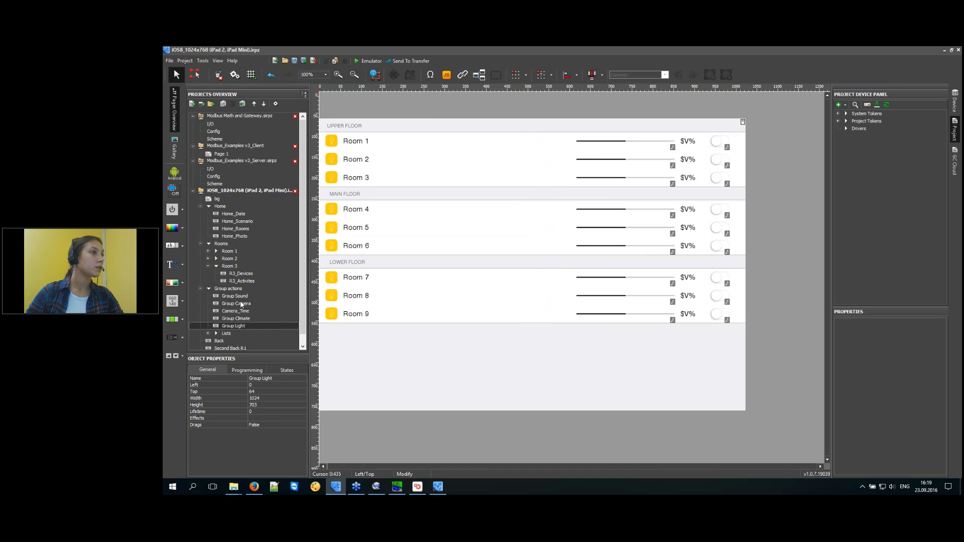
pyautogui.moveTo(763, 136); pyautogui.dragTo(715, 318)
pyautogui.click(241, 319)
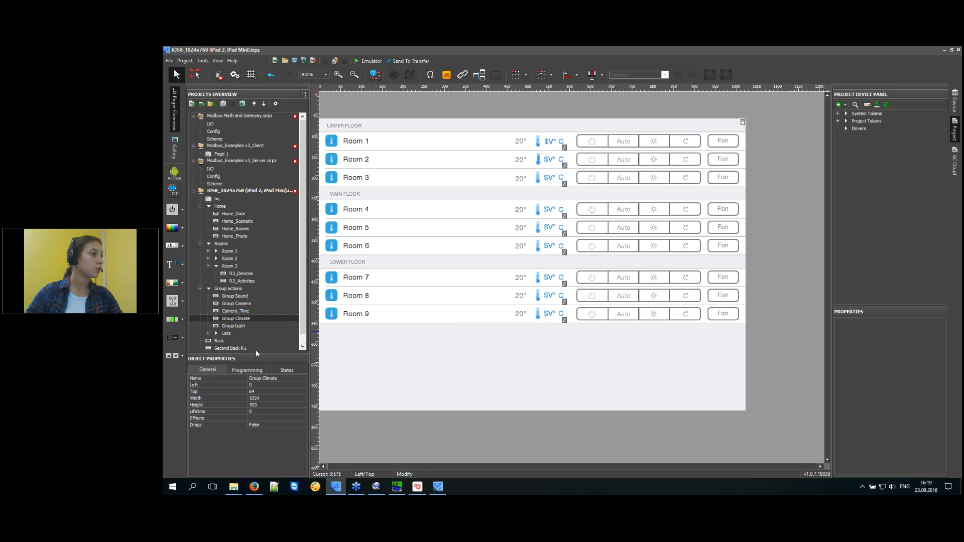
# Browse the Back, Second Back R1 and R2 pages, then return to the Room 3 pages.
pyautogui.click(238, 304)
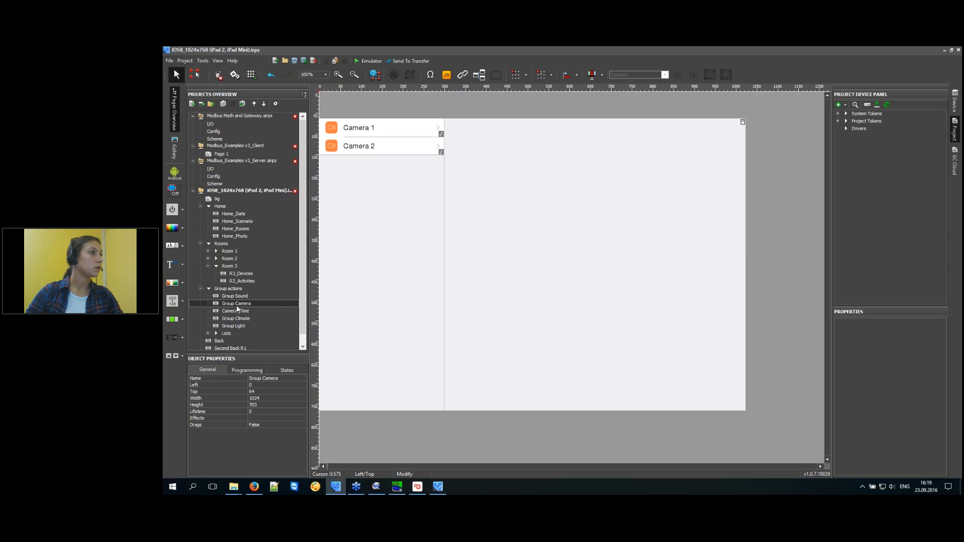
pyautogui.scroll(-1, 222, 320)
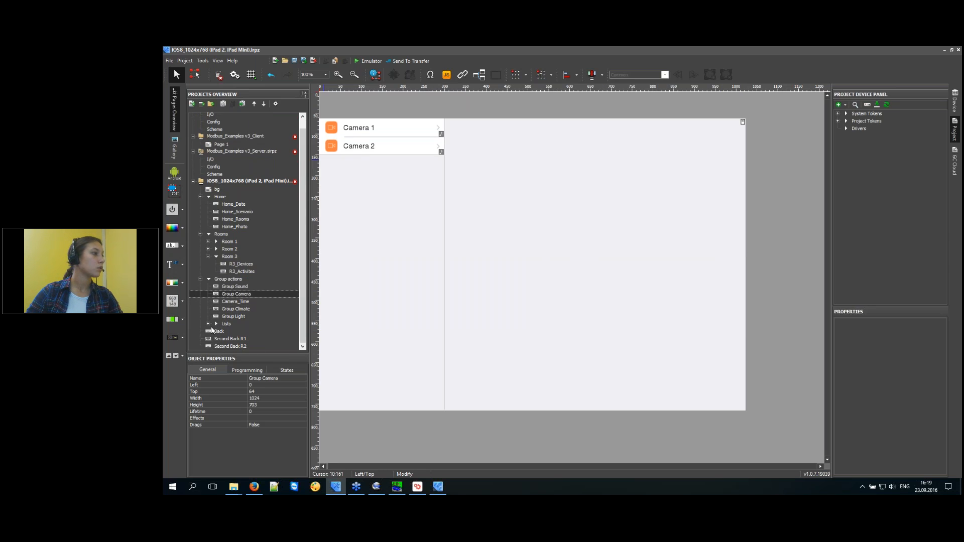
pyautogui.click(217, 332)
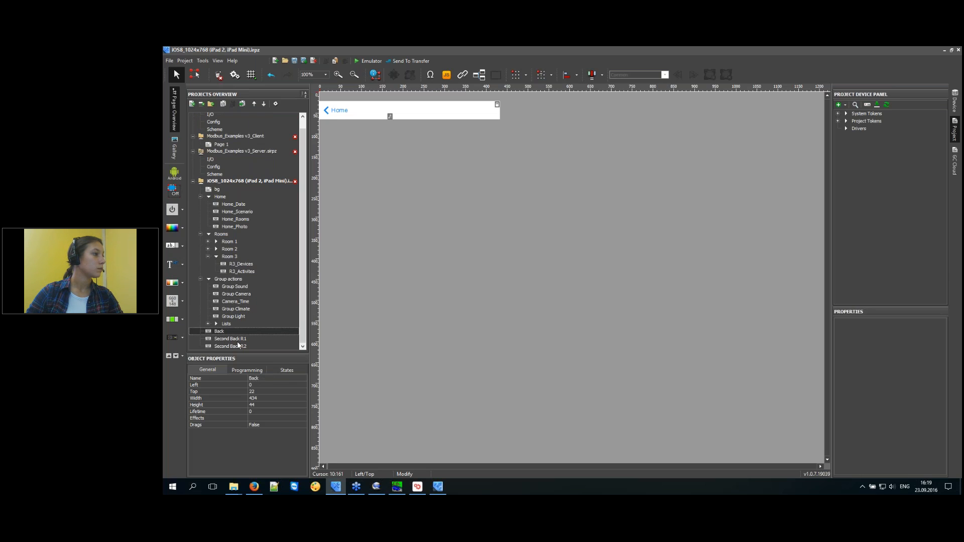
pyautogui.click(237, 341)
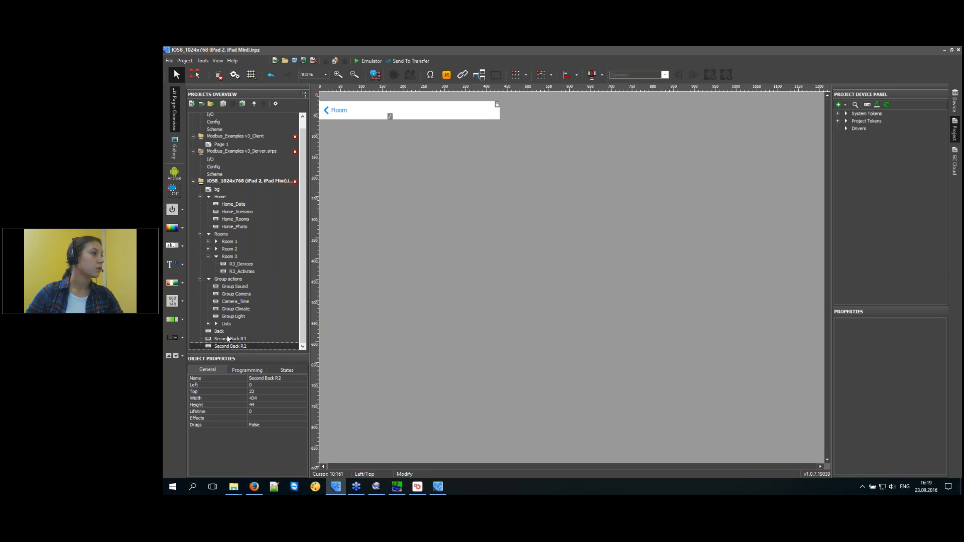
pyautogui.click(231, 345)
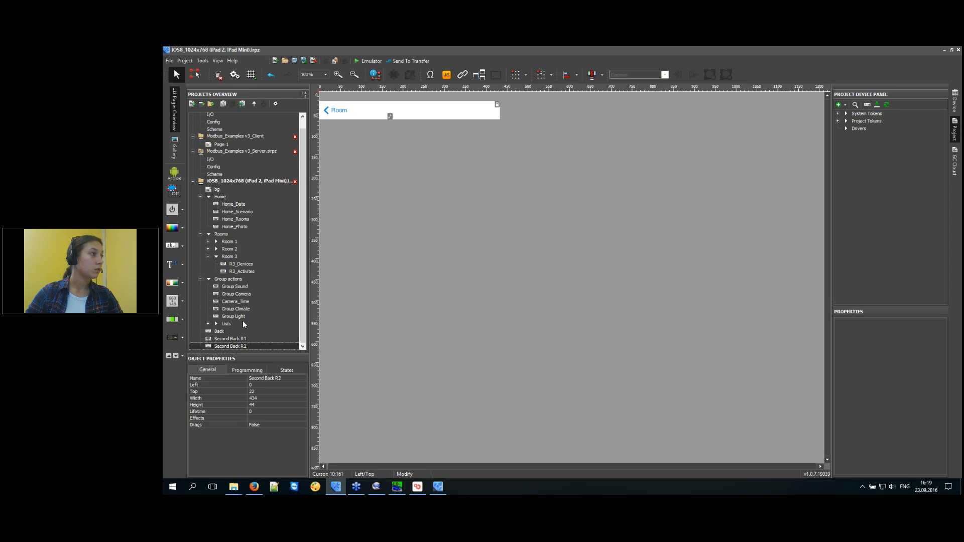
pyautogui.click(238, 272)
pyautogui.click(239, 264)
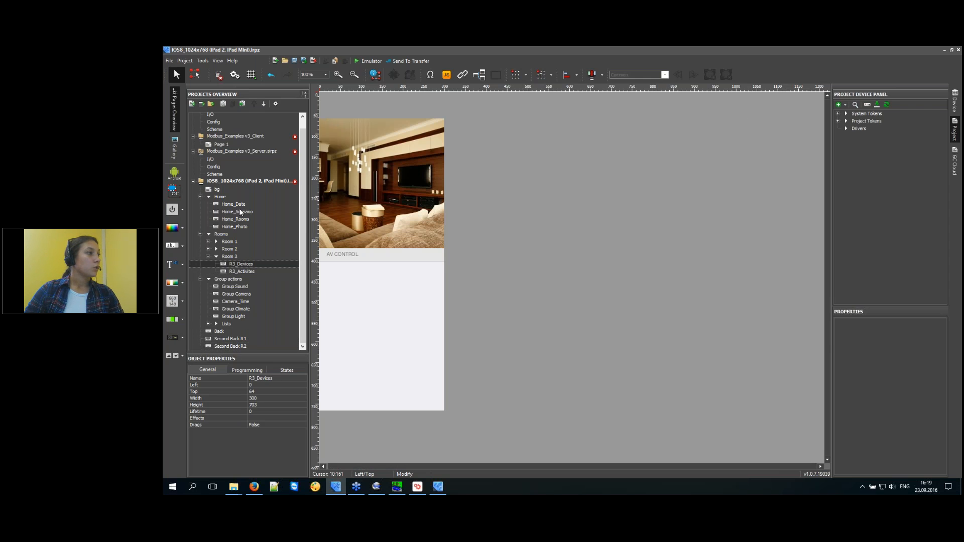
pyautogui.click(240, 207)
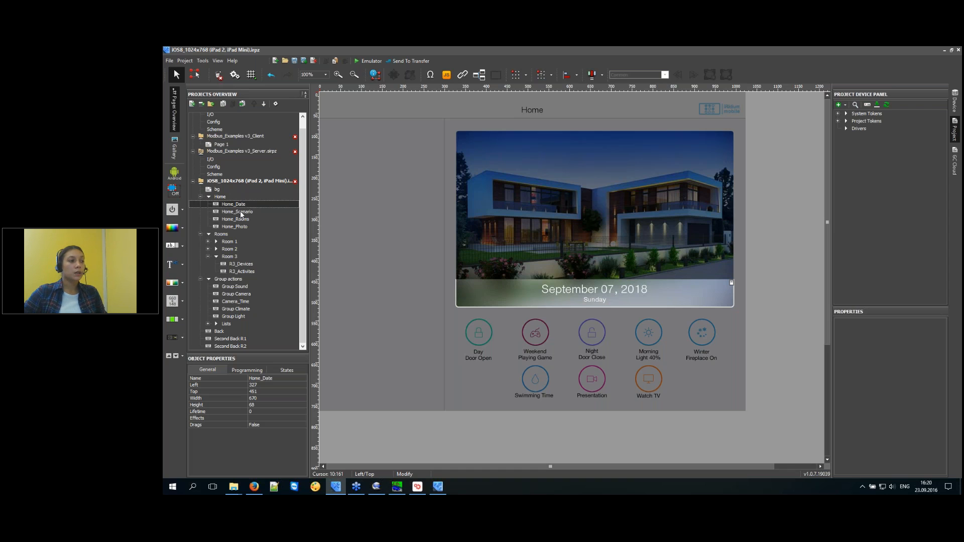
# Open Modbus_import.csv from the Modbus EN folder in Notepad++.
pyautogui.click(233, 487)
pyautogui.click(278, 465)
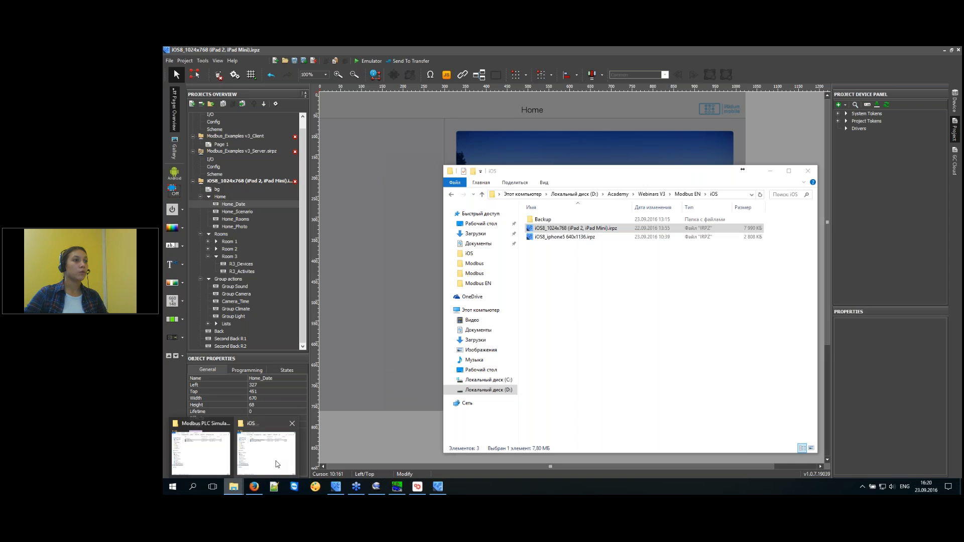
pyautogui.click(685, 194)
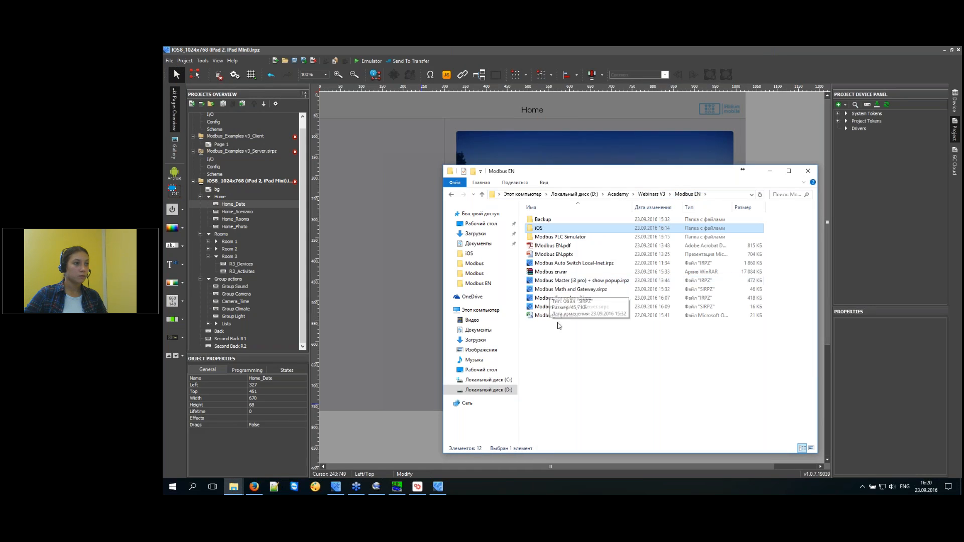
pyautogui.click(560, 316)
pyautogui.rightClick(560, 317)
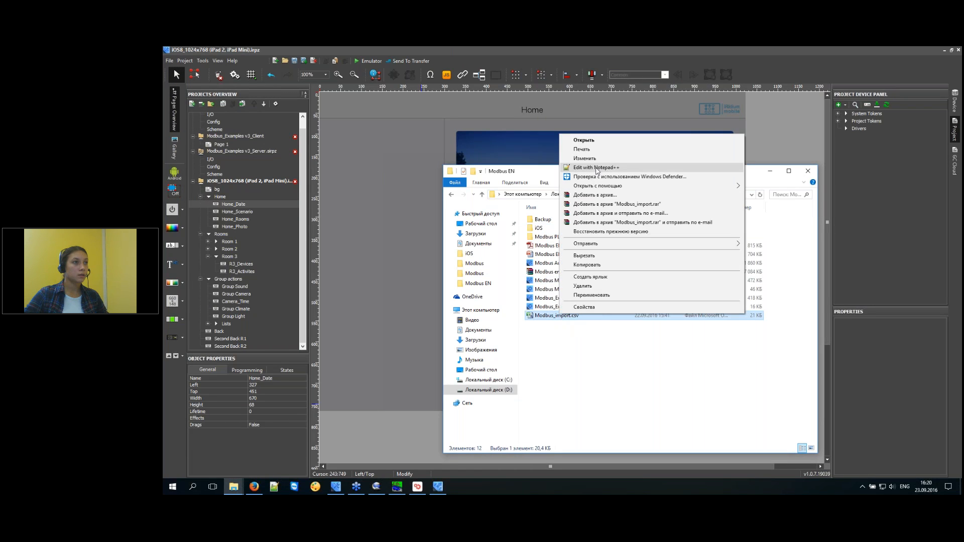
pyautogui.click(742, 168)
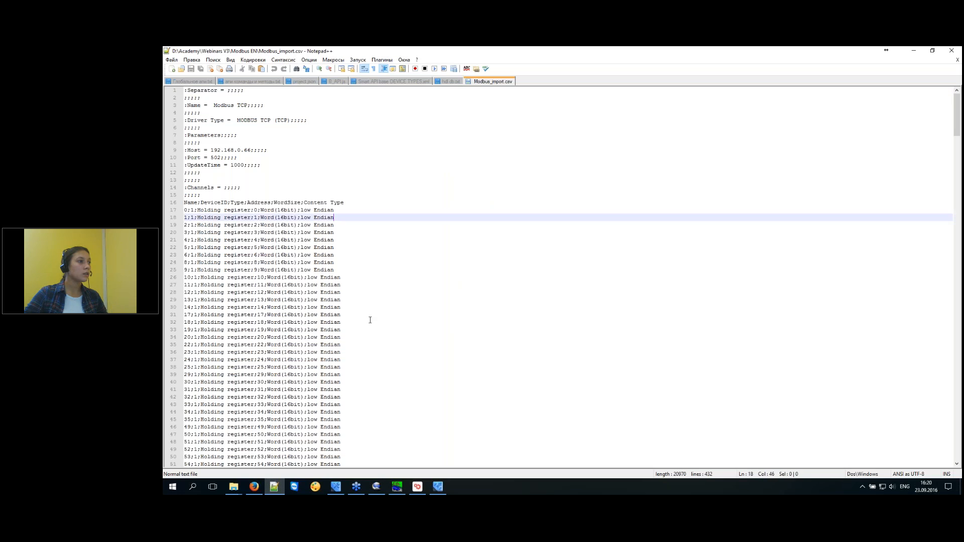
# Review the holding register channel lines, close Notepad++, and return to the iRidium Server web panel.
pyautogui.moveTo(370, 322); pyautogui.dragTo(171, 210)
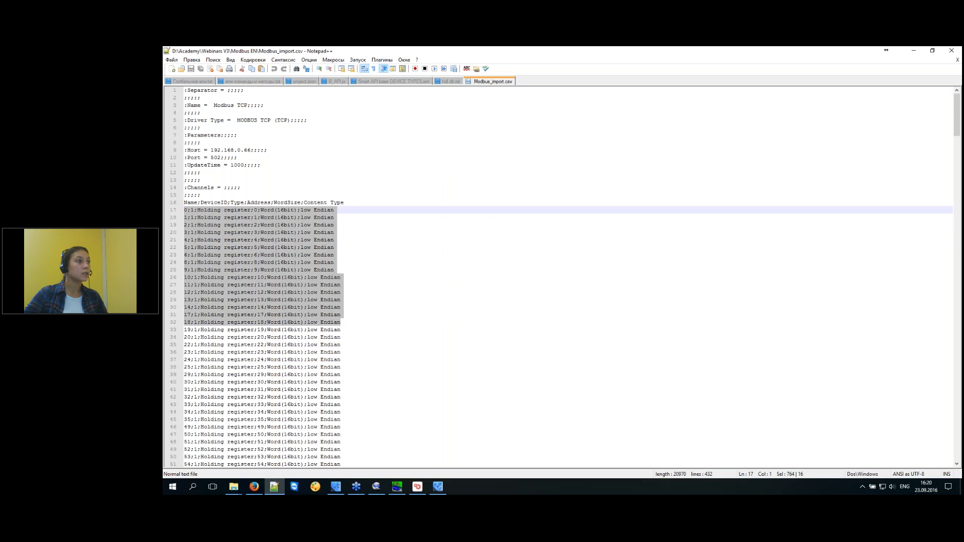
pyautogui.click(542, 330)
pyautogui.click(951, 50)
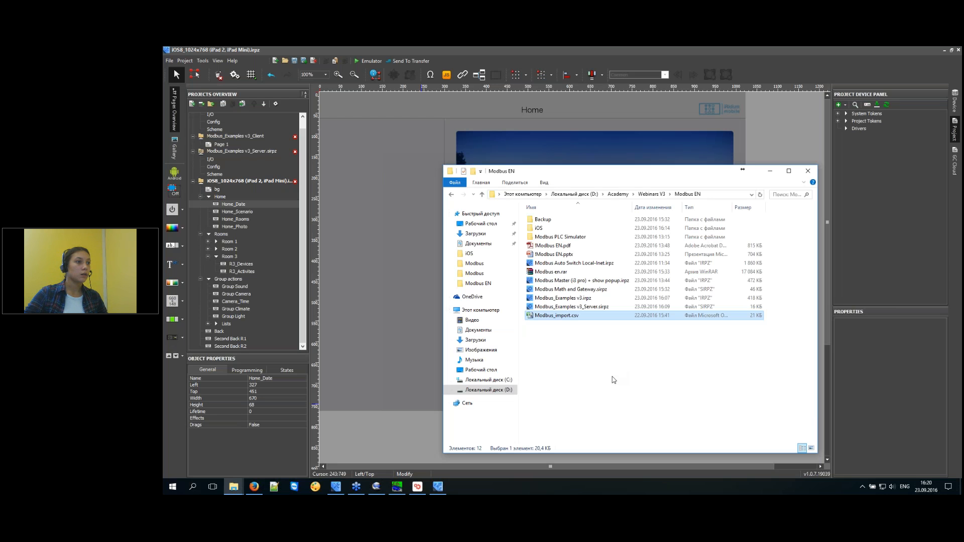
pyautogui.click(255, 486)
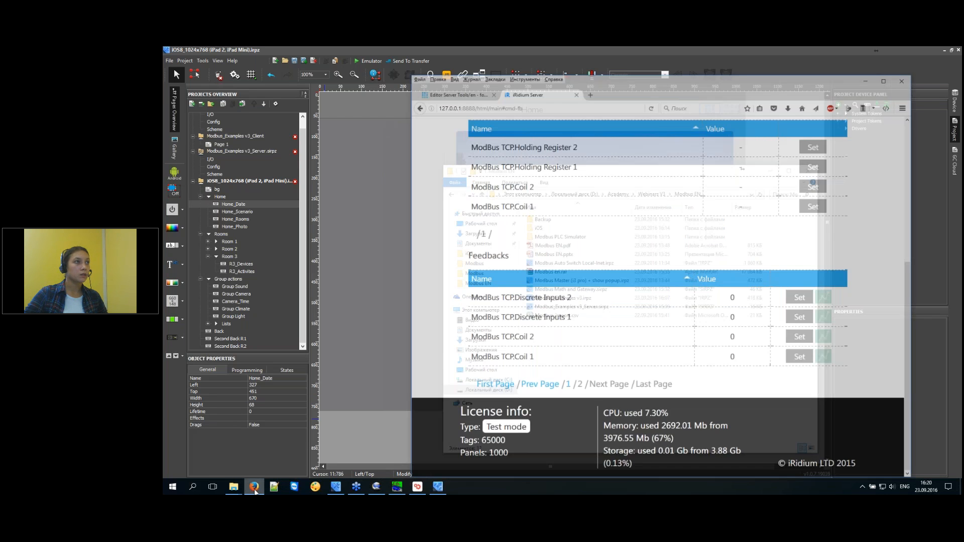
# Open the iRidium for Modbus wiki page in a new tab at 'Import of Modbus addresses in iRidium'.
pyautogui.click(463, 67)
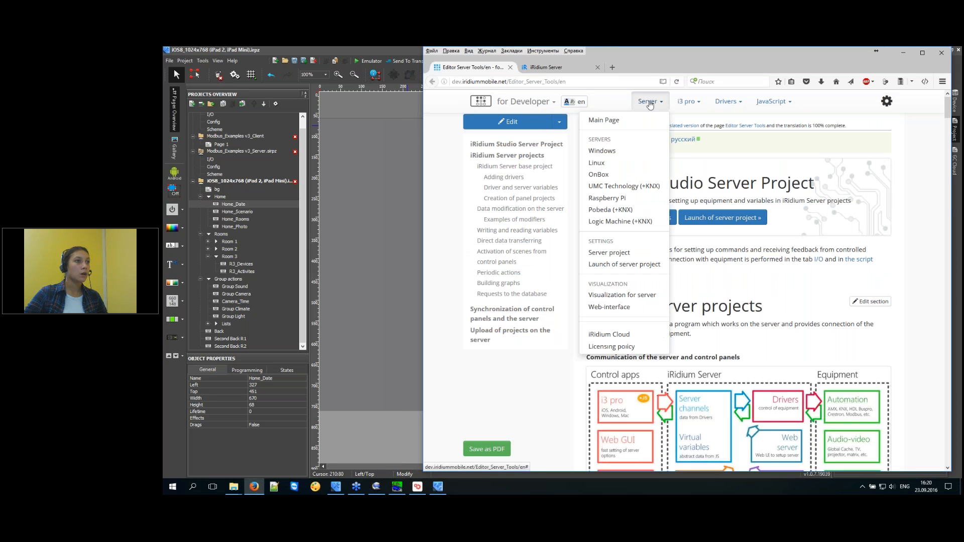
pyautogui.click(688, 102)
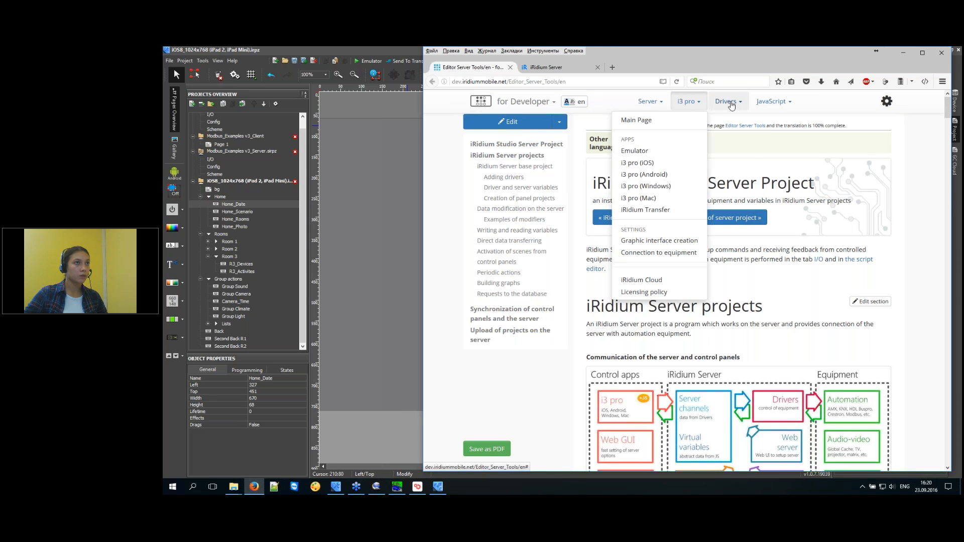
pyautogui.click(729, 103)
pyautogui.middleClick(701, 172)
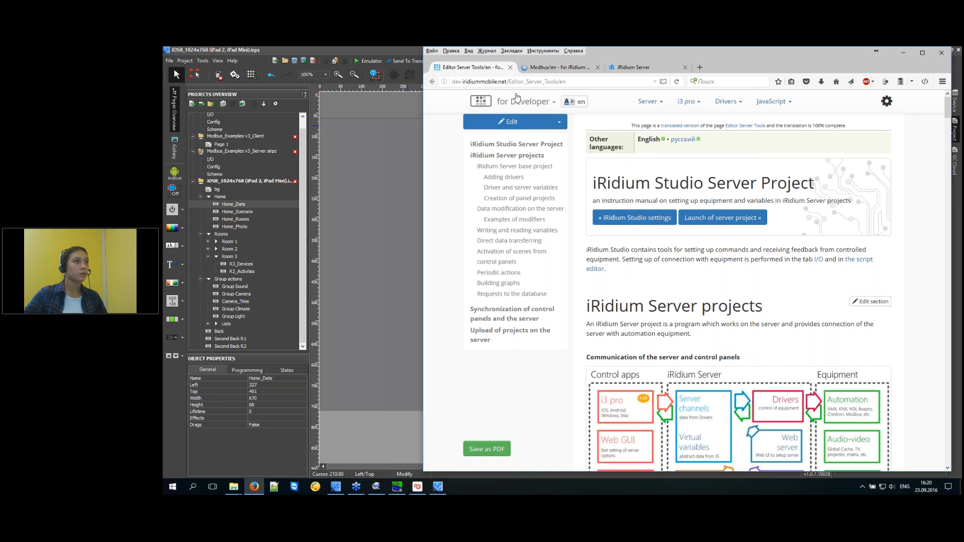
pyautogui.click(568, 69)
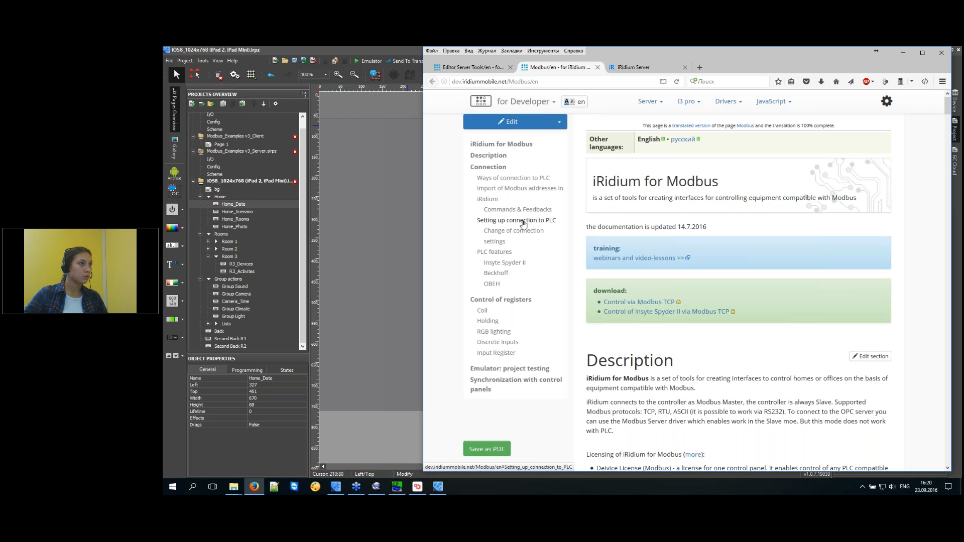
pyautogui.click(523, 191)
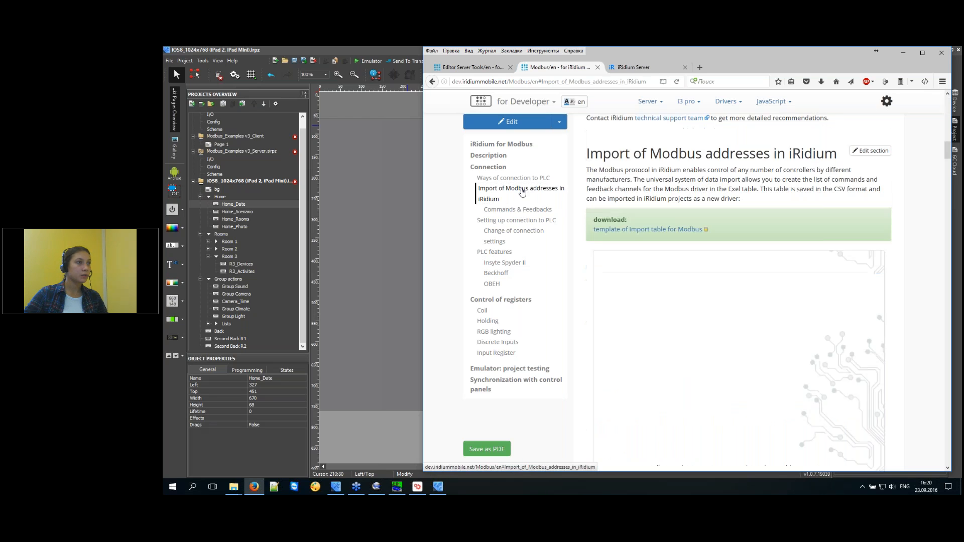
# Start the Modbus import table template download, then cancel it.
pyautogui.click(668, 230)
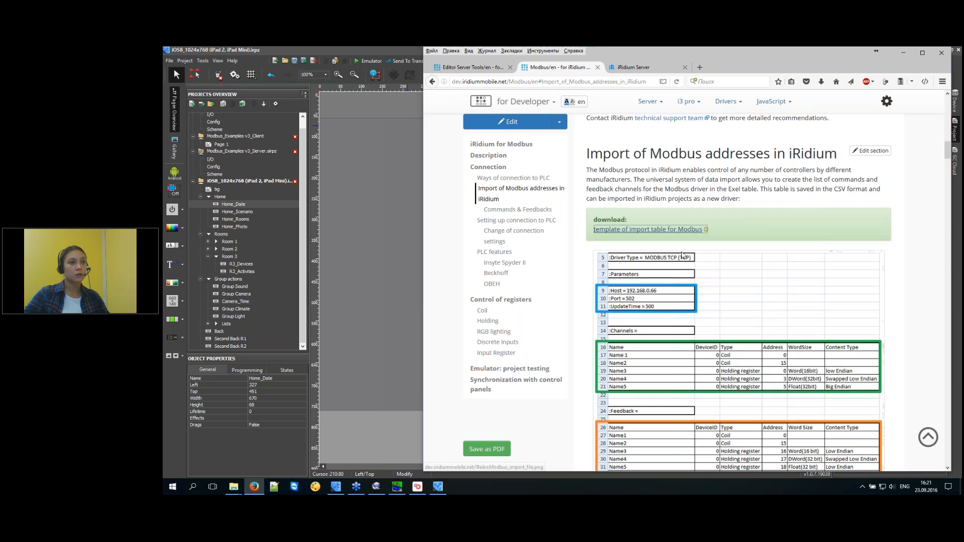
pyautogui.click(844, 389)
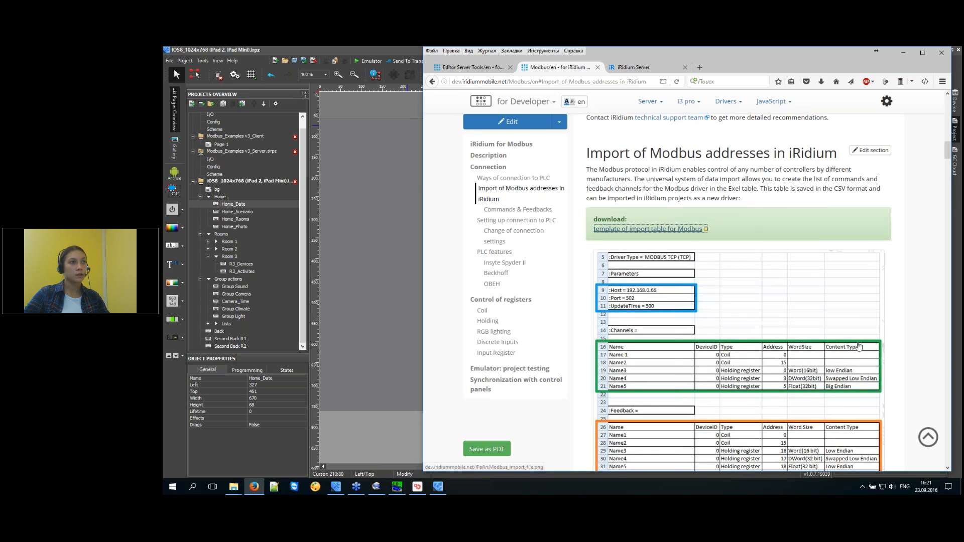
pyautogui.scroll(-3, 756, 272)
# View the example import table image enlarged twice, then return to iRidium Studio.
pyautogui.click(756, 272)
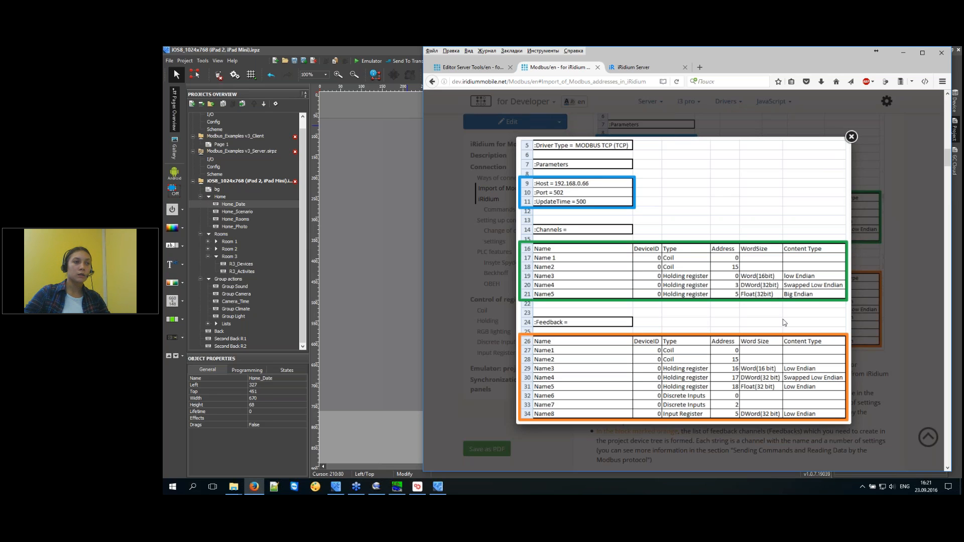
pyautogui.press('Escape')
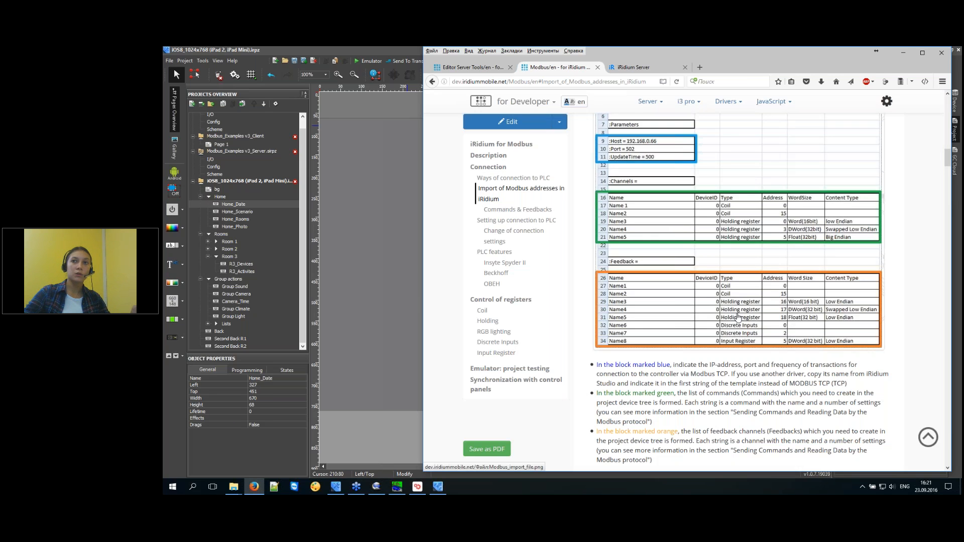
pyautogui.click(738, 315)
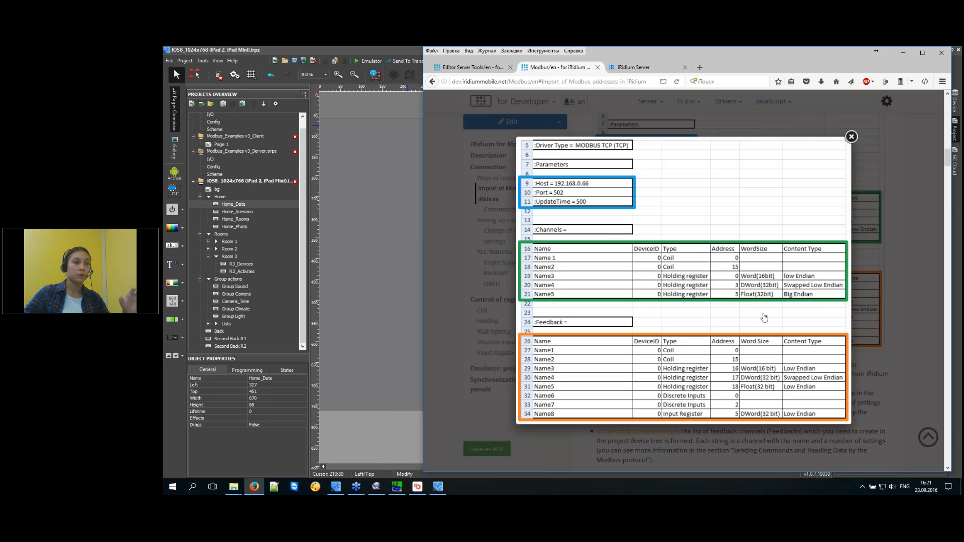
pyautogui.click(872, 309)
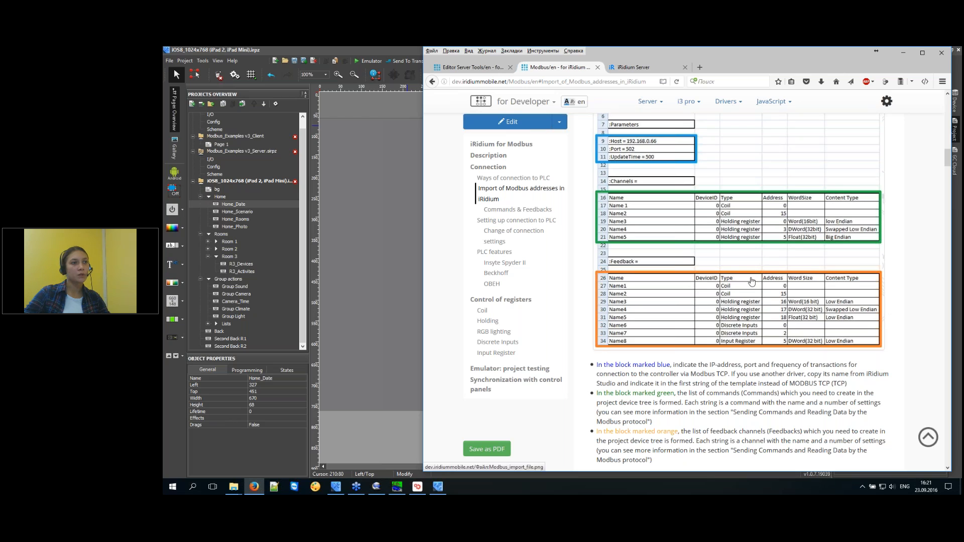
pyautogui.click(387, 280)
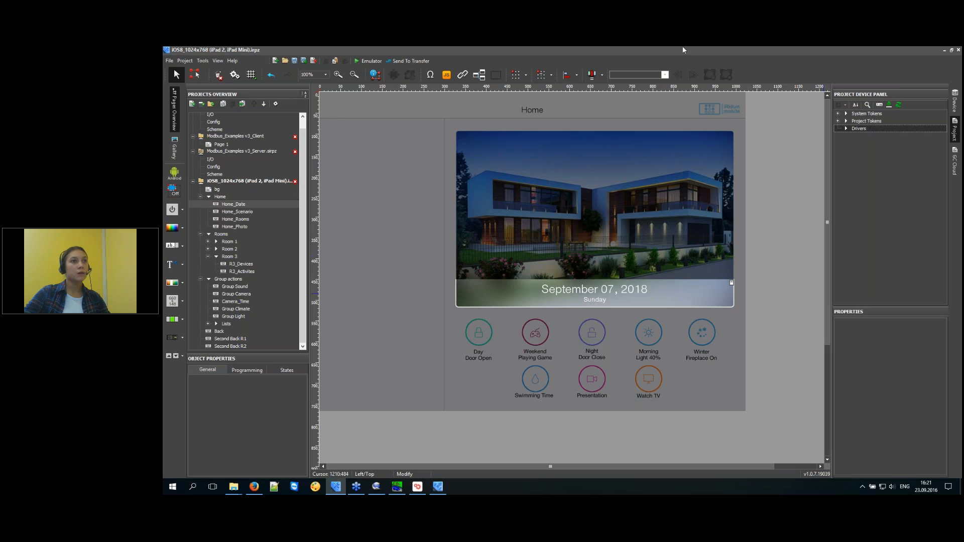
# Import Modbus_import.csv as a Modbus TCP driver with 205 channels and 205 feedbacks.
pyautogui.click(888, 104)
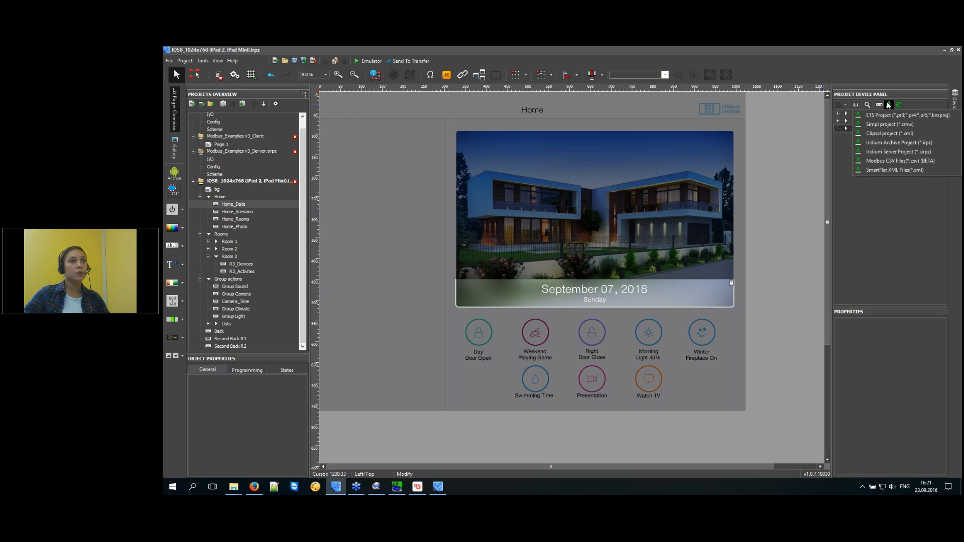
pyautogui.click(881, 160)
pyautogui.click(525, 197)
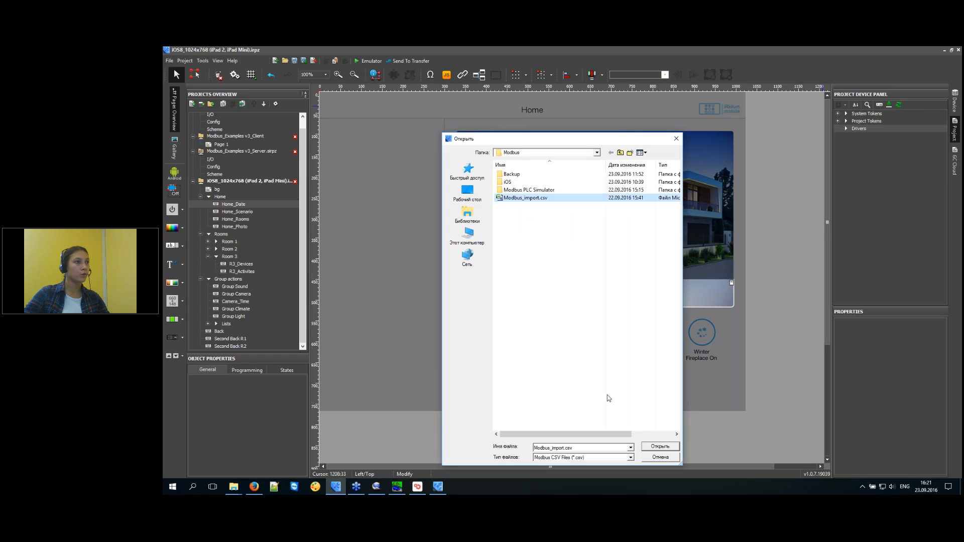
pyautogui.click(660, 447)
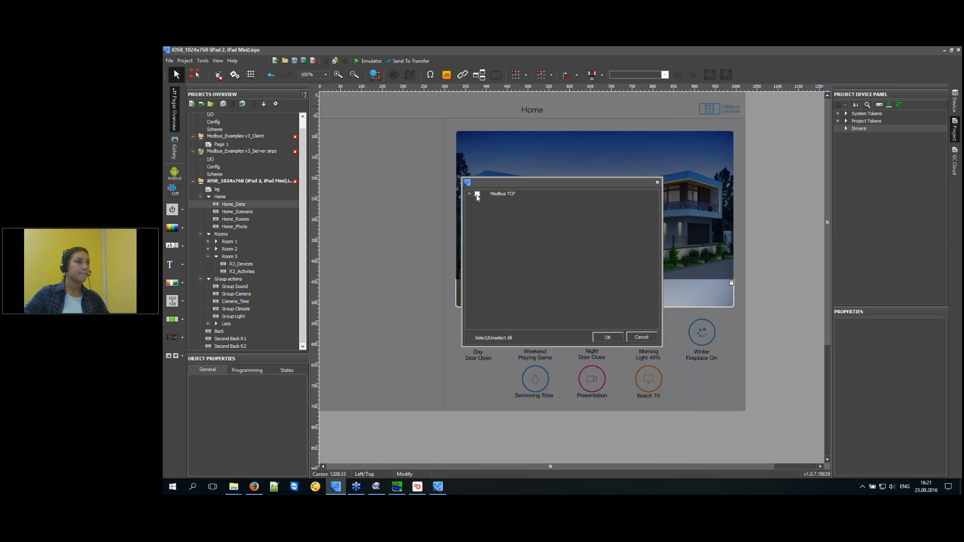
pyautogui.click(608, 338)
pyautogui.moveTo(501, 218); pyautogui.dragTo(458, 211)
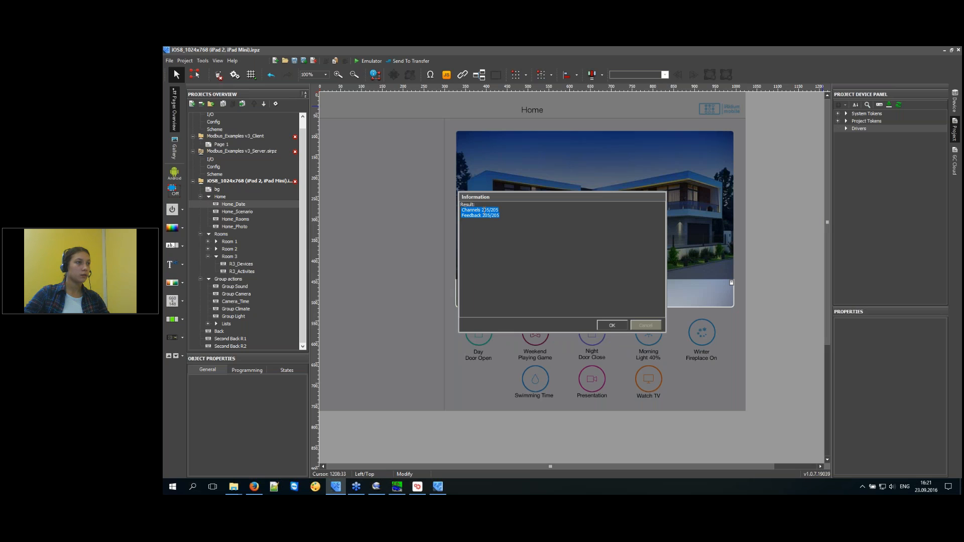
pyautogui.click(608, 327)
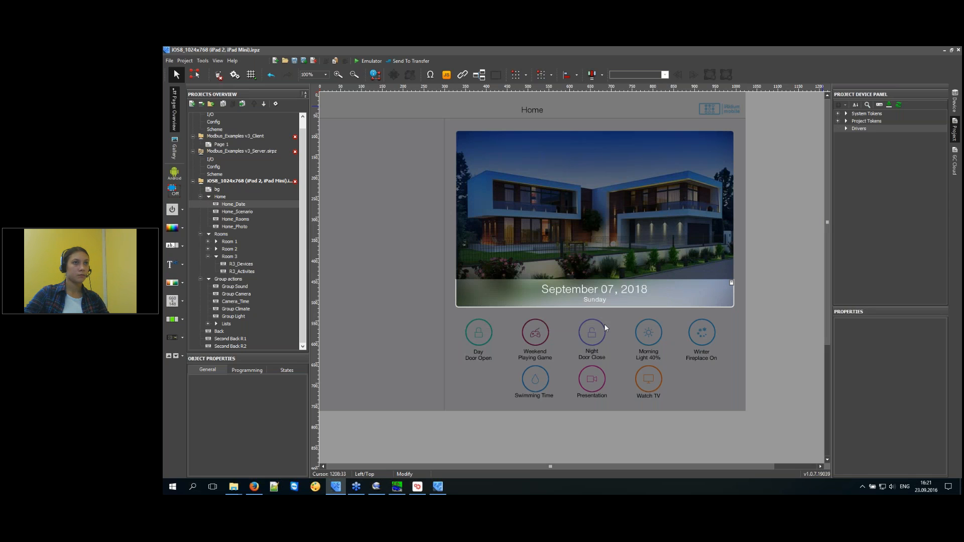
# Expand the Modbus TCP driver's Commands and inspect the properties of commands 0, 3, 12 and 22.
pyautogui.click(838, 129)
pyautogui.click(845, 136)
pyautogui.click(853, 151)
pyautogui.click(882, 182)
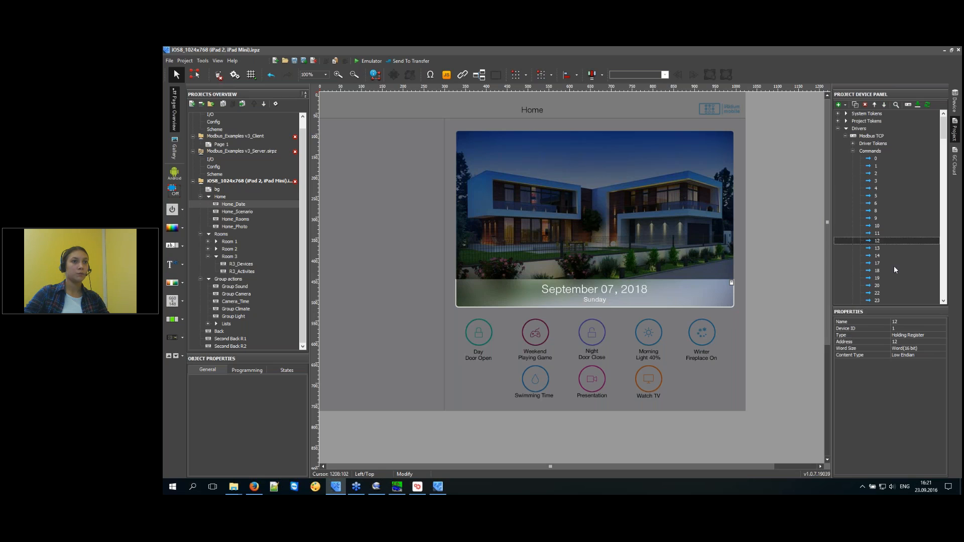
pyautogui.click(899, 159)
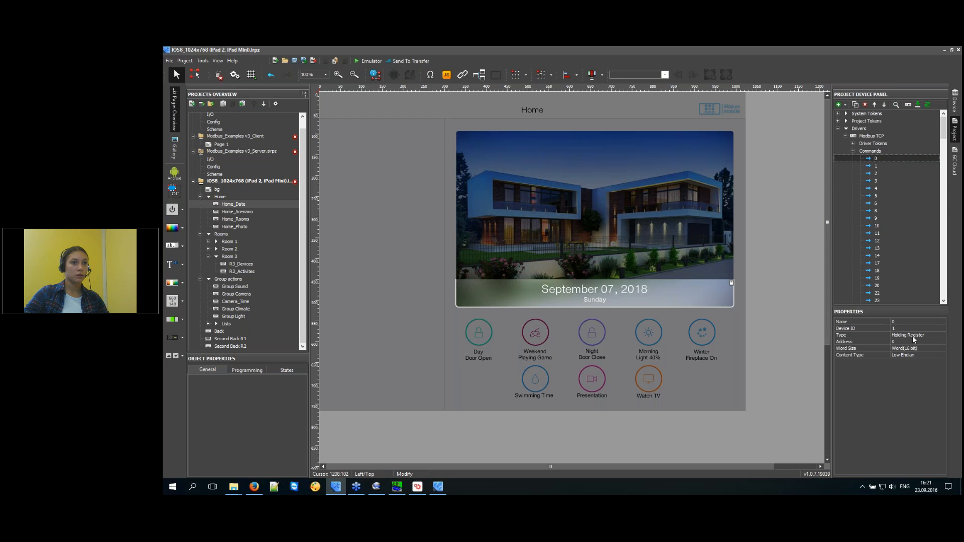
pyautogui.click(882, 329)
pyautogui.click(881, 336)
pyautogui.click(880, 342)
pyautogui.click(882, 334)
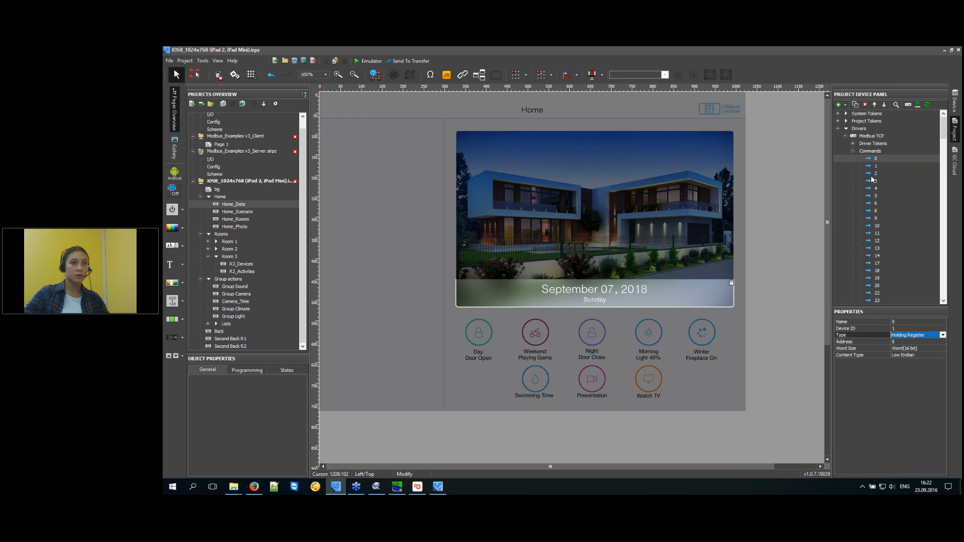
pyautogui.click(890, 241)
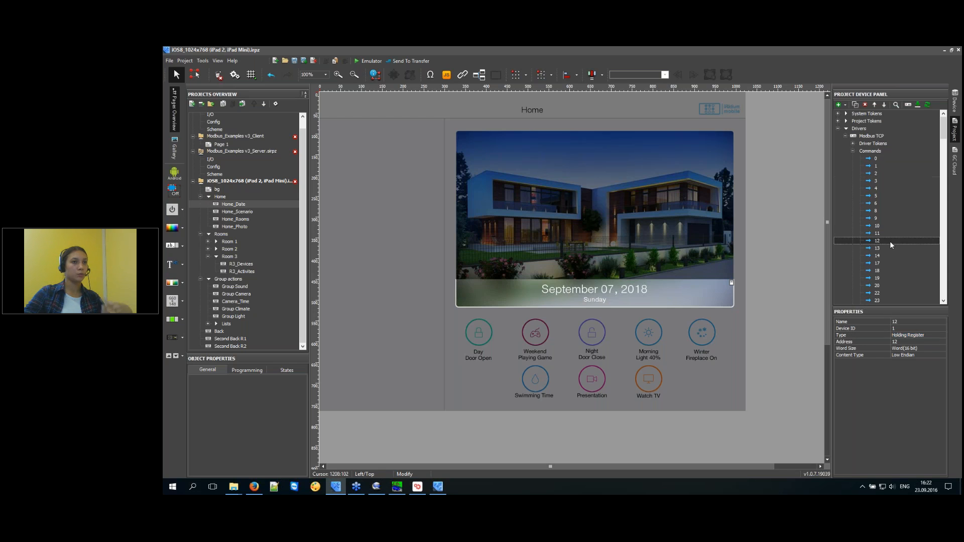
pyautogui.click(893, 292)
pyautogui.moveTo(945, 132)
pyautogui.mouseDown()
pyautogui.moveTo(946, 295)
pyautogui.moveTo(946, 130)
pyautogui.mouseUp()
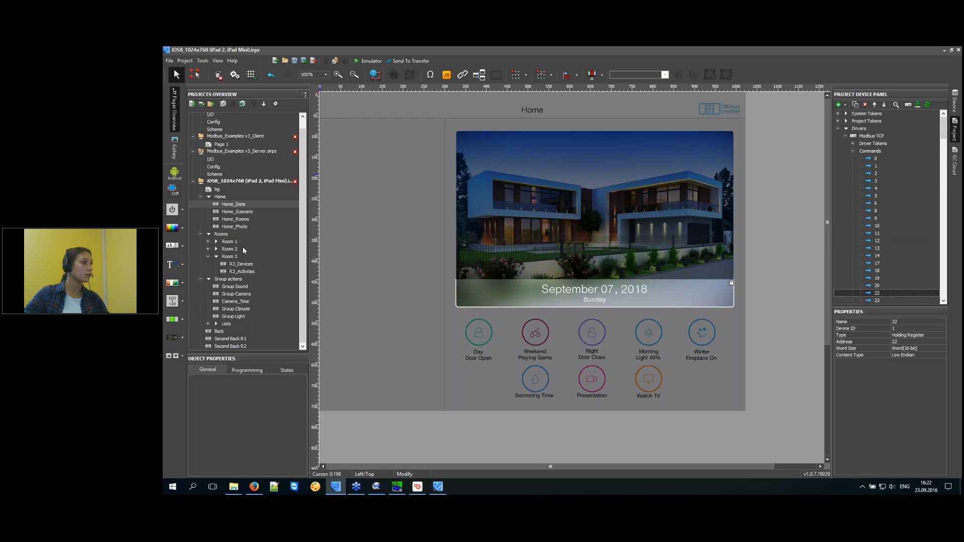
pyautogui.doubleClick(231, 242)
# Open the R1_Activites page in the Room 1 controls group.
pyautogui.click(246, 280)
pyautogui.doubleClick(246, 264)
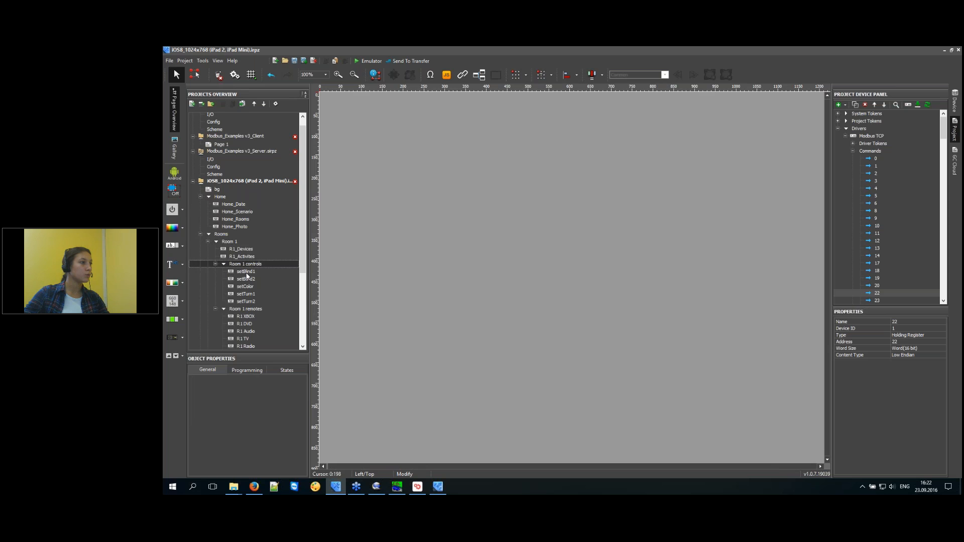
pyautogui.click(245, 248)
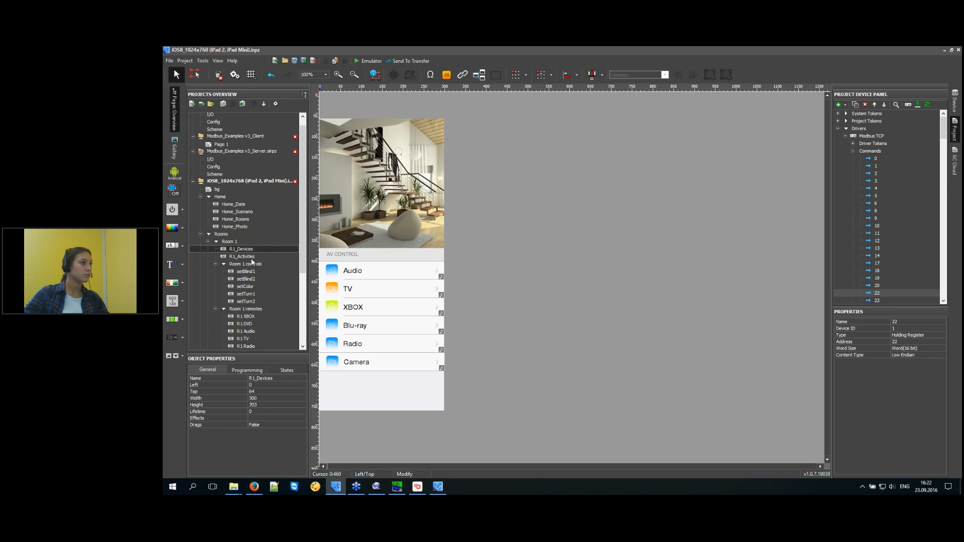
pyautogui.click(245, 256)
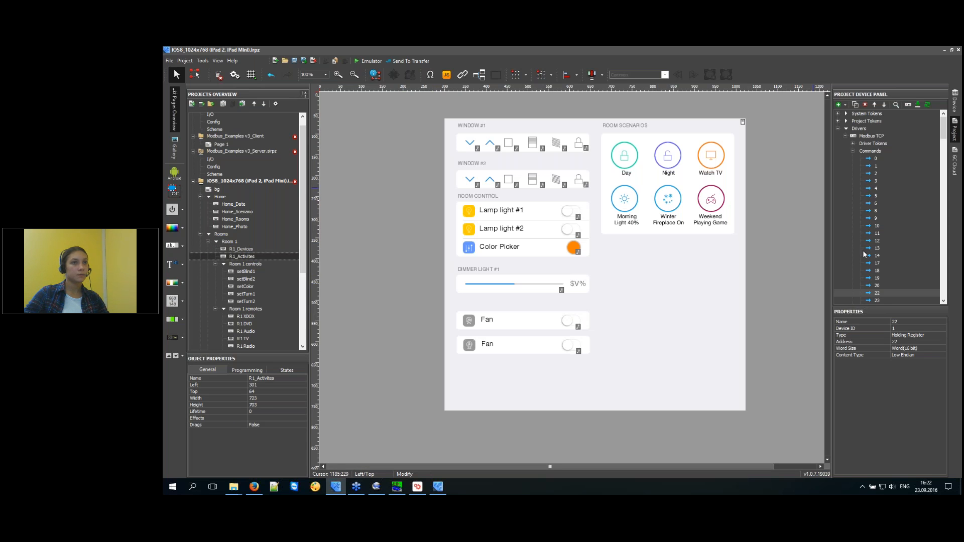
# Bind Modbus commands 11 and 12 to the Fan toggles, 13 and 14 to Lamp lights #1 and #2.
pyautogui.click(879, 234)
pyautogui.moveTo(880, 236); pyautogui.dragTo(574, 323)
pyautogui.click(494, 290)
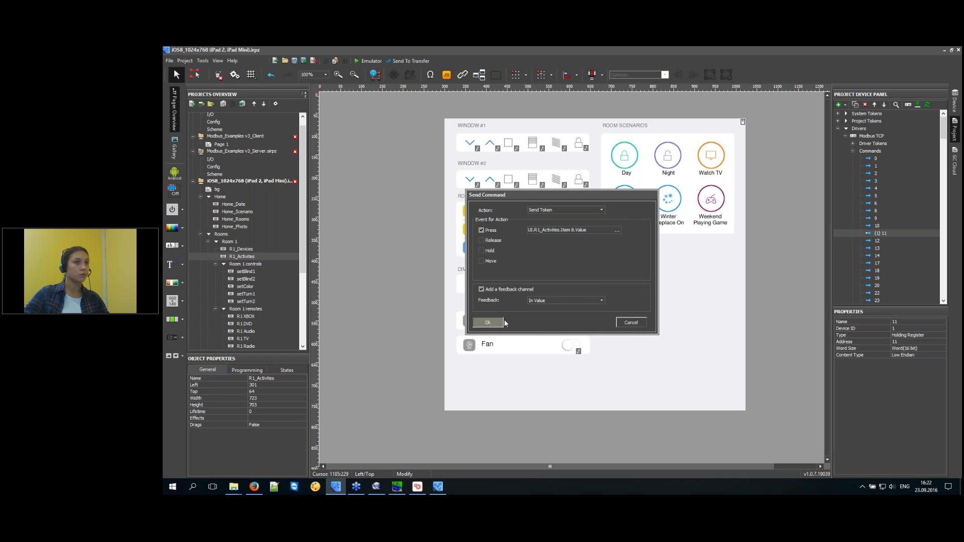
pyautogui.click(488, 323)
pyautogui.moveTo(880, 242); pyautogui.dragTo(571, 345)
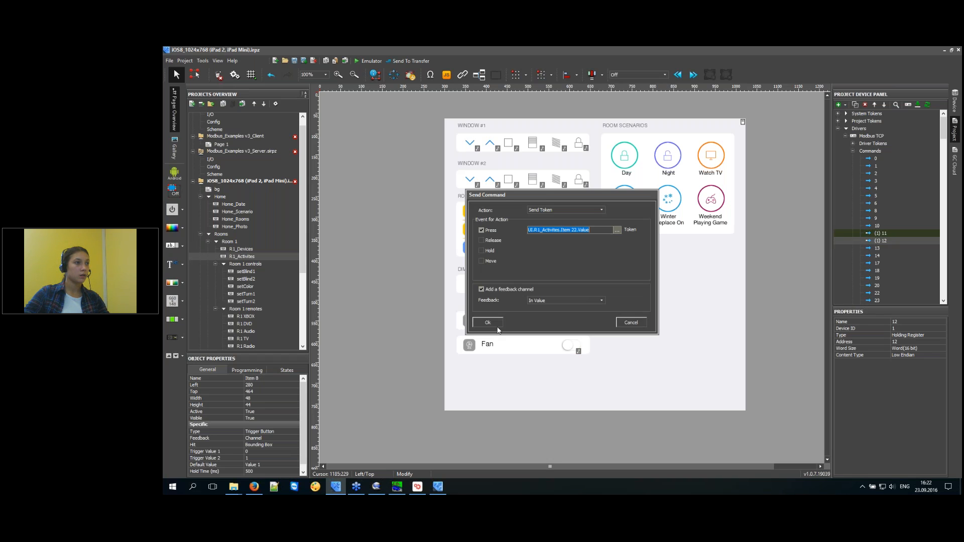
pyautogui.click(497, 325)
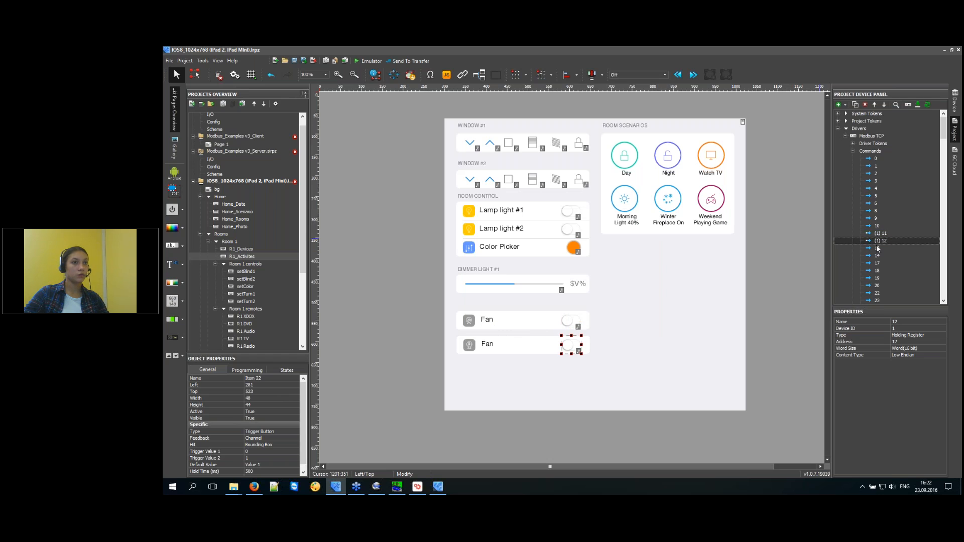
pyautogui.moveTo(878, 249); pyautogui.dragTo(568, 211)
pyautogui.click(490, 324)
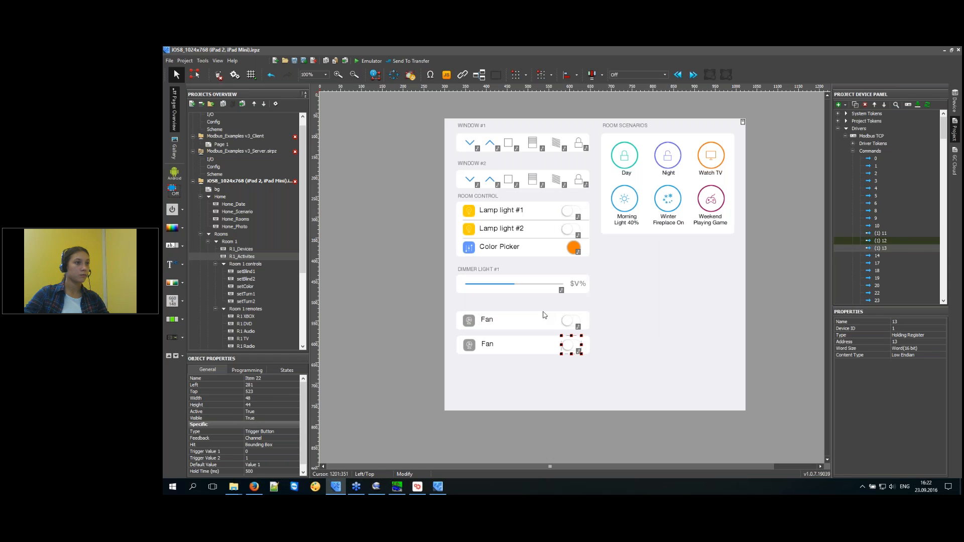
pyautogui.moveTo(875, 257); pyautogui.dragTo(570, 232)
pyautogui.click(493, 321)
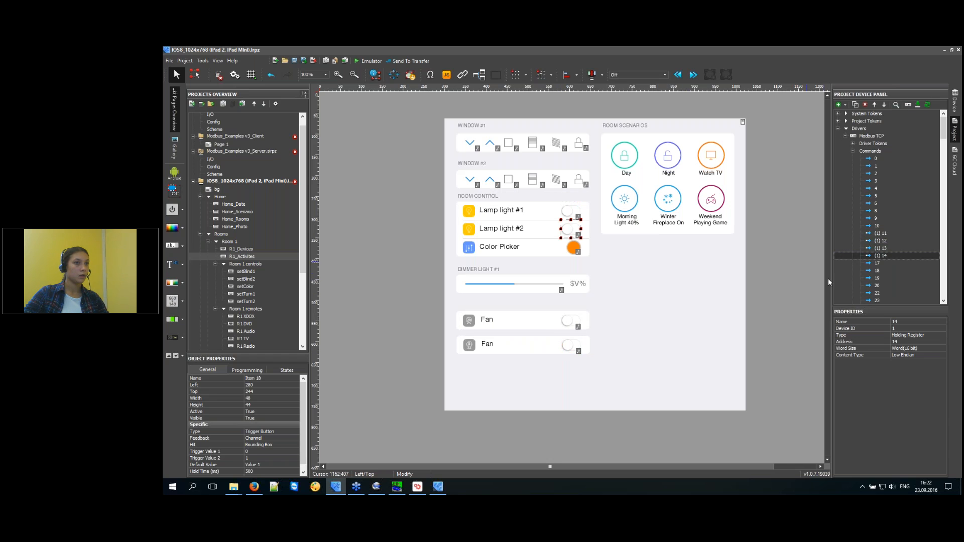
# Bind Modbus commands 19, 20, 22 and 23 to the Watch TV button.
pyautogui.moveTo(876, 277); pyautogui.dragTo(711, 154)
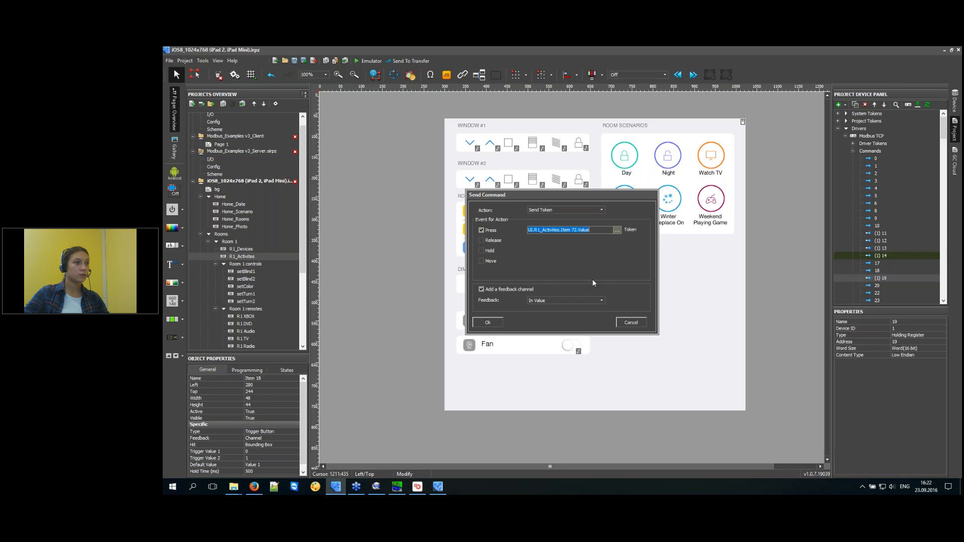
pyautogui.click(485, 323)
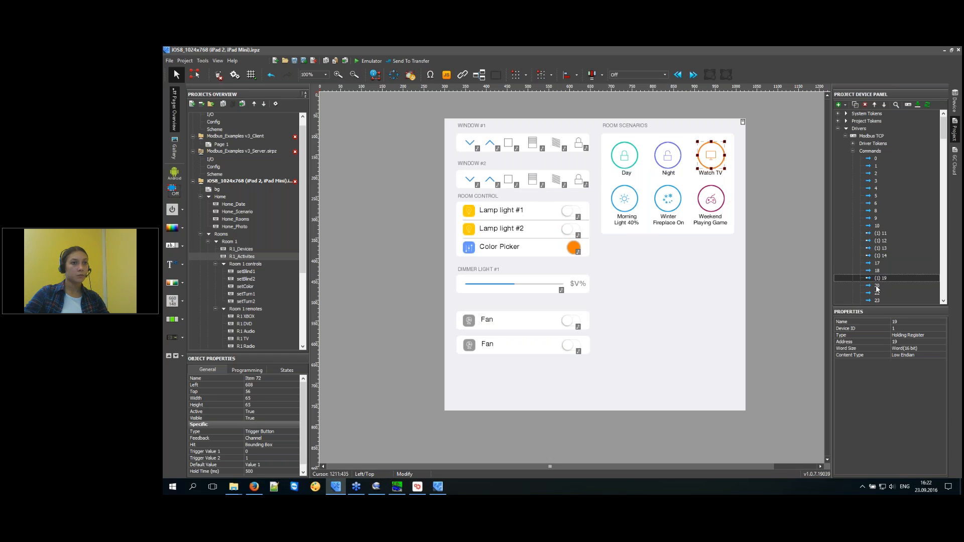
pyautogui.moveTo(707, 148); pyautogui.dragTo(707, 149)
pyautogui.click(487, 323)
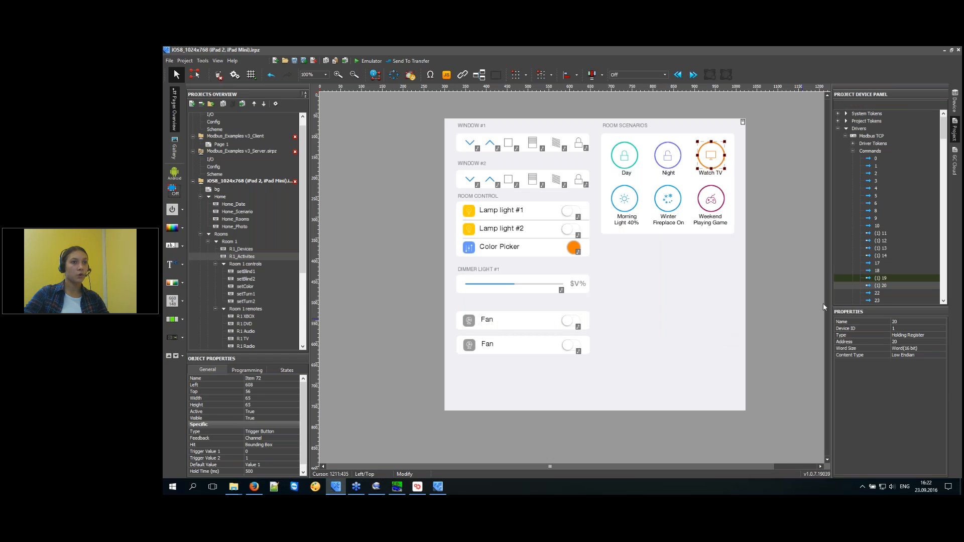
pyautogui.moveTo(877, 293); pyautogui.dragTo(710, 156)
pyautogui.click(487, 322)
pyautogui.moveTo(876, 300); pyautogui.dragTo(710, 156)
pyautogui.click(487, 323)
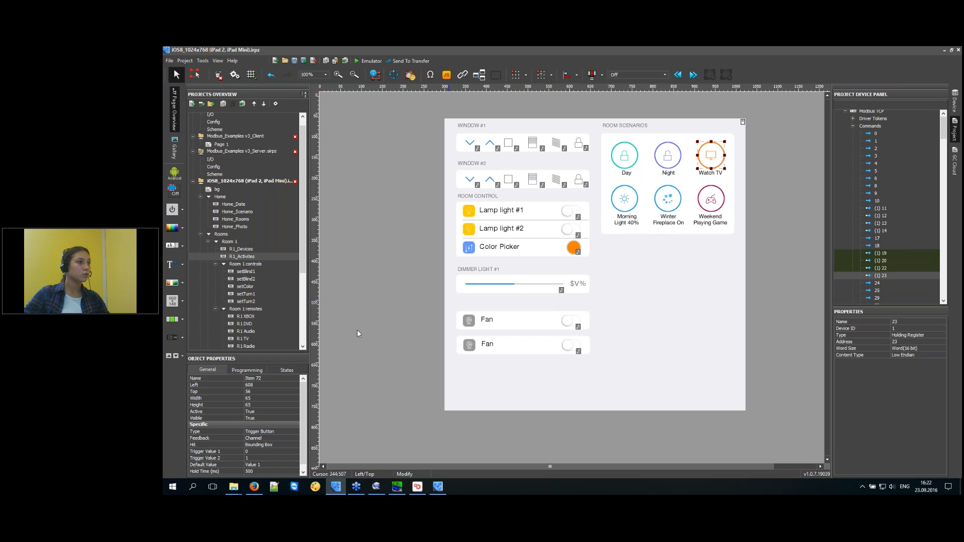
# Review the Watch TV button's relations to Modbus commands 20 and 23.
pyautogui.click(245, 370)
pyautogui.click(281, 409)
pyautogui.click(239, 396)
# Delete all of the Watch TV button's Modbus relations.
pyautogui.press('Delete')
pyautogui.click(234, 397)
pyautogui.press('Delete')
pyautogui.click(234, 396)
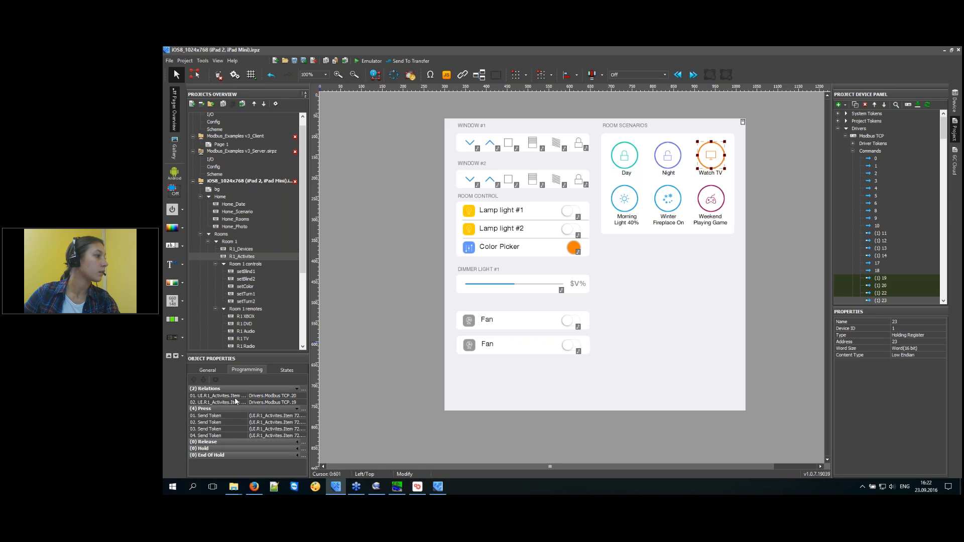
pyautogui.press('Delete')
pyautogui.click(235, 396)
pyautogui.press('Delete')
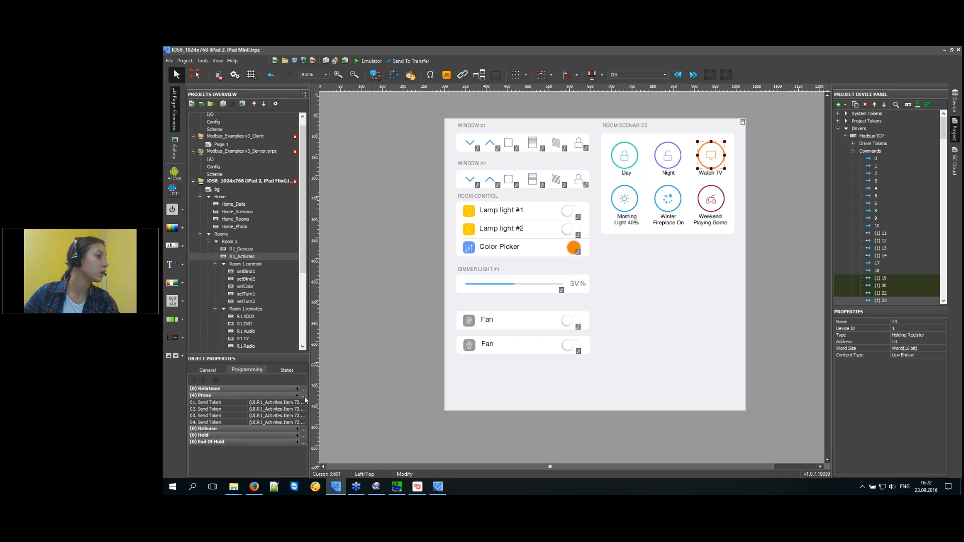
# Add a 50 ms Delay step to the On Press macro with its TCP.19–TCP.23 send tokens.
pyautogui.click(304, 396)
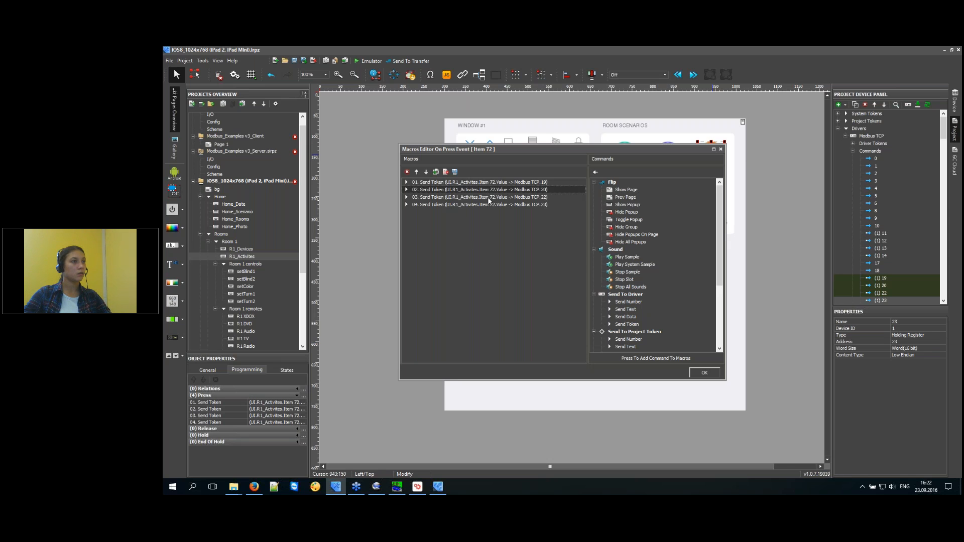
pyautogui.click(497, 190)
pyautogui.click(498, 197)
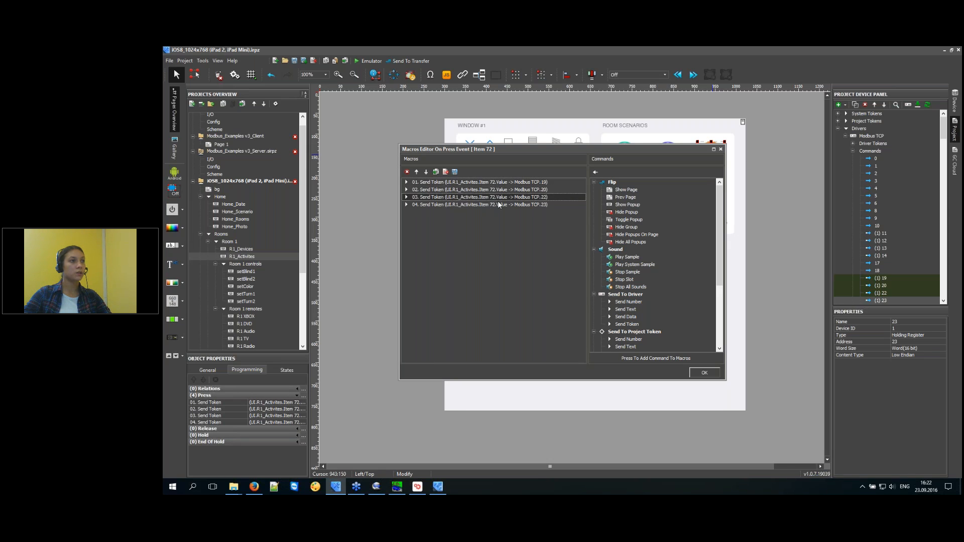
pyautogui.click(507, 204)
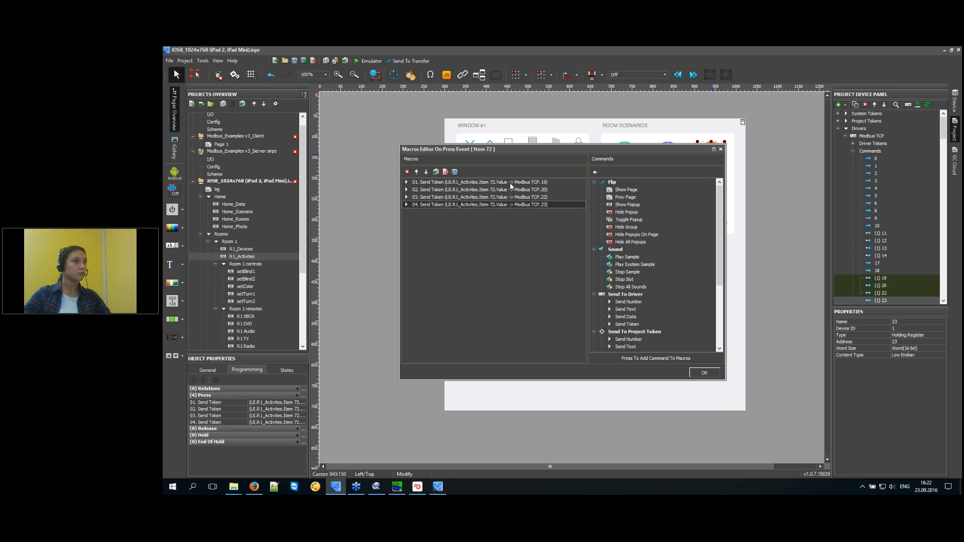
pyautogui.click(623, 287)
pyautogui.scroll(-5, 653, 311)
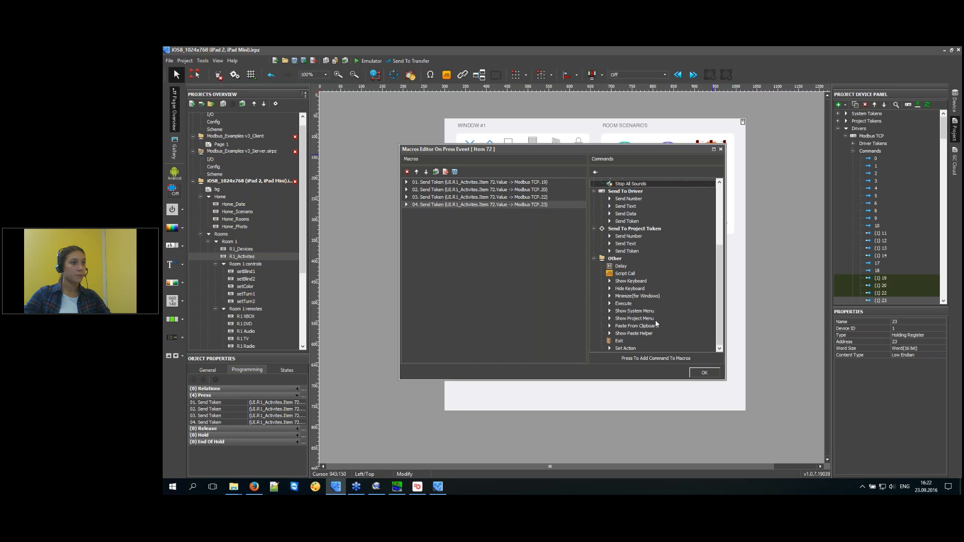
pyautogui.doubleClick(622, 266)
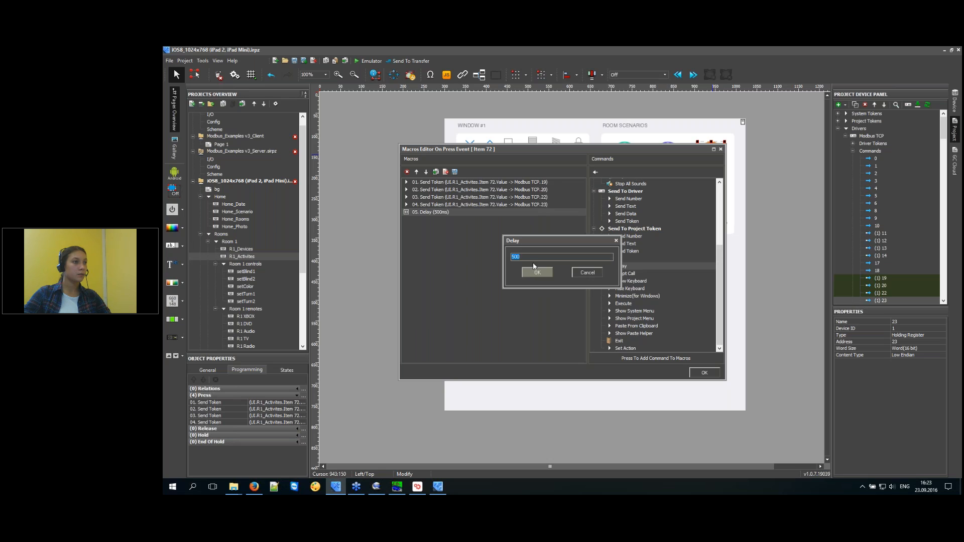
pyautogui.doubleClick(515, 257)
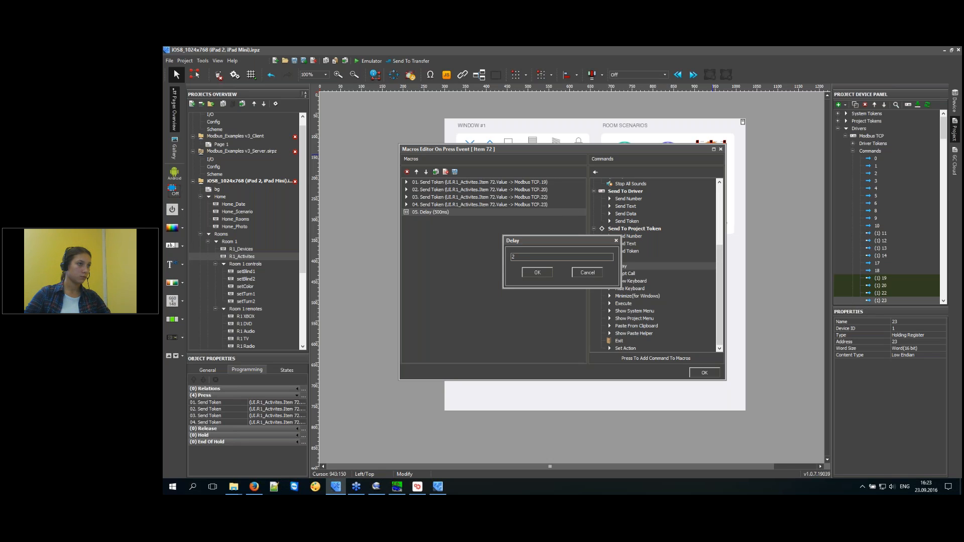
pyautogui.press('BackSpace')
pyautogui.write('50')
pyautogui.click(537, 273)
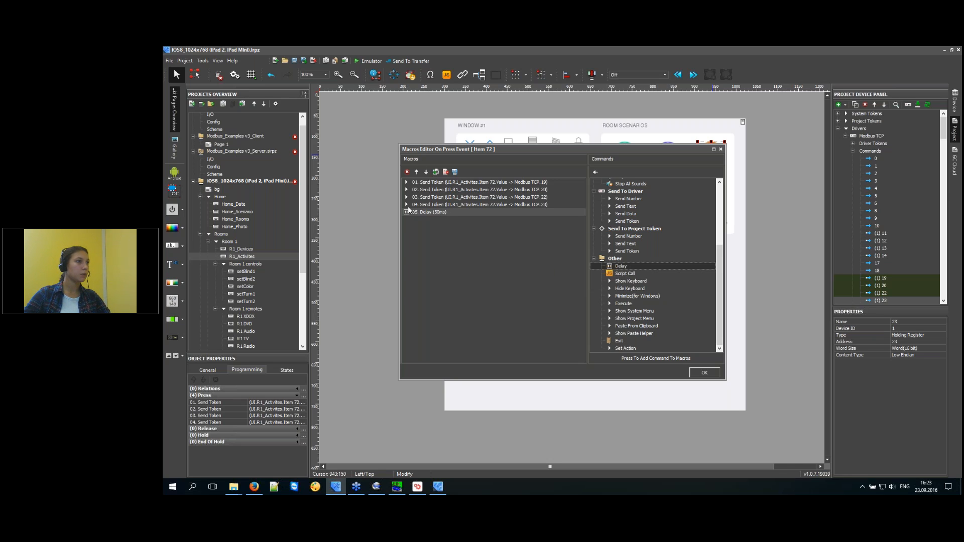
# Place a 50 ms delay between each send-token step, delete the extra delay, and accept the macro.
pyautogui.click(427, 212)
pyautogui.click(435, 173)
pyautogui.click(435, 172)
pyautogui.click(436, 172)
pyautogui.click(418, 176)
pyautogui.click(418, 176)
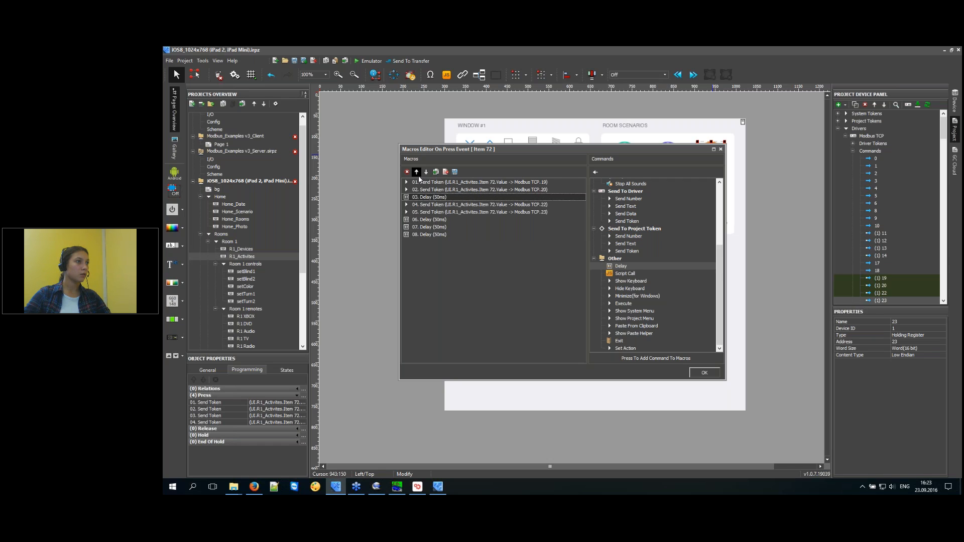
pyautogui.click(418, 175)
pyautogui.click(428, 221)
pyautogui.click(417, 172)
pyautogui.click(417, 171)
pyautogui.click(426, 235)
pyautogui.click(416, 172)
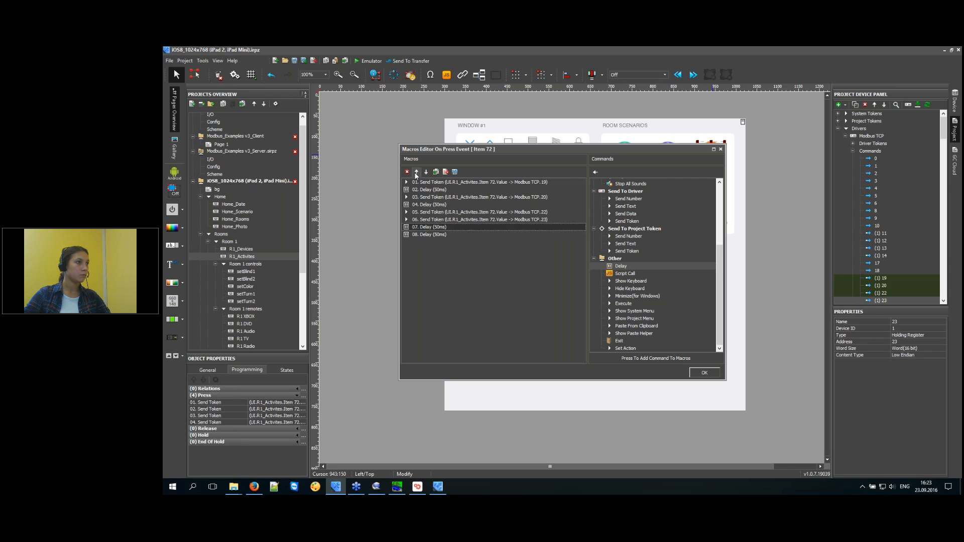
pyautogui.click(417, 172)
pyautogui.click(430, 235)
pyautogui.press('Delete')
pyautogui.press('Return')
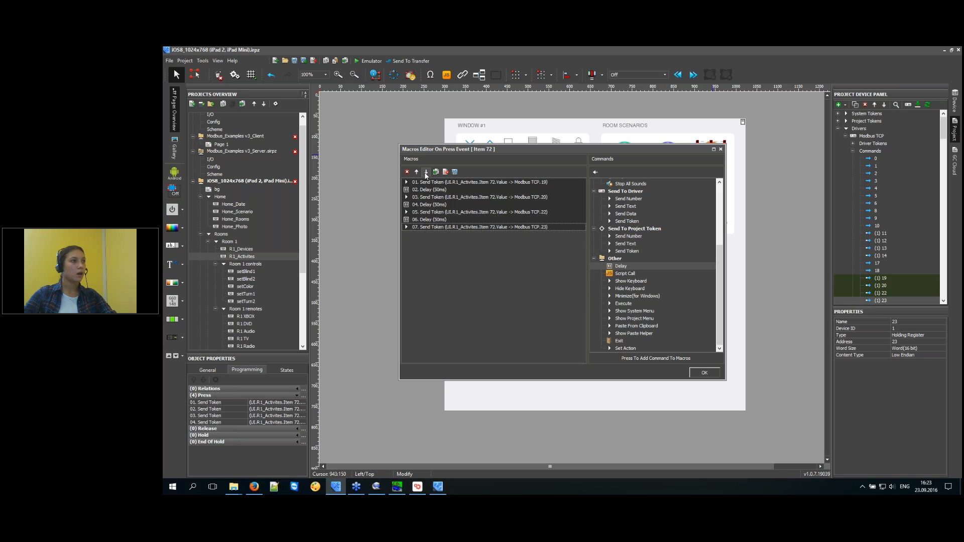
pyautogui.click(703, 374)
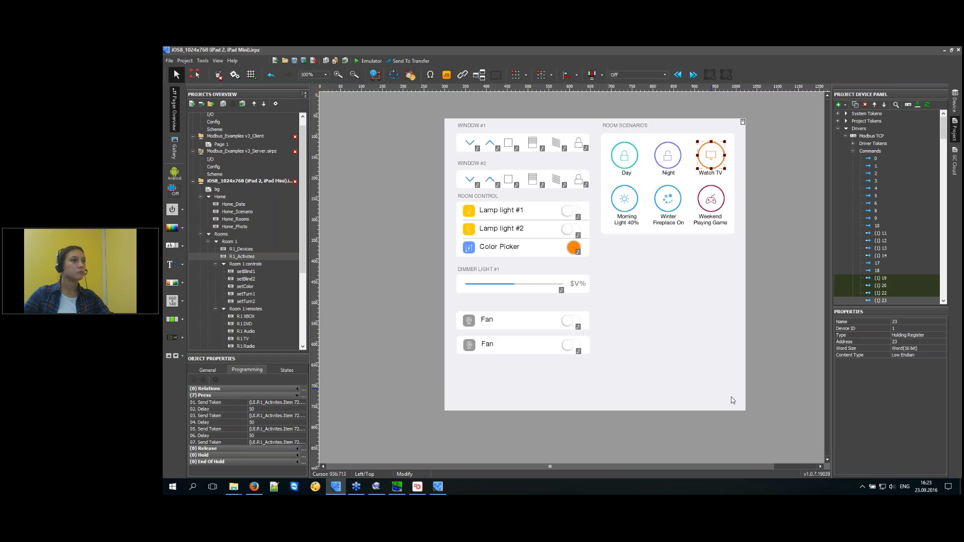
# Save the project and launch it in the i3 pro emulator.
pyautogui.click(898, 234)
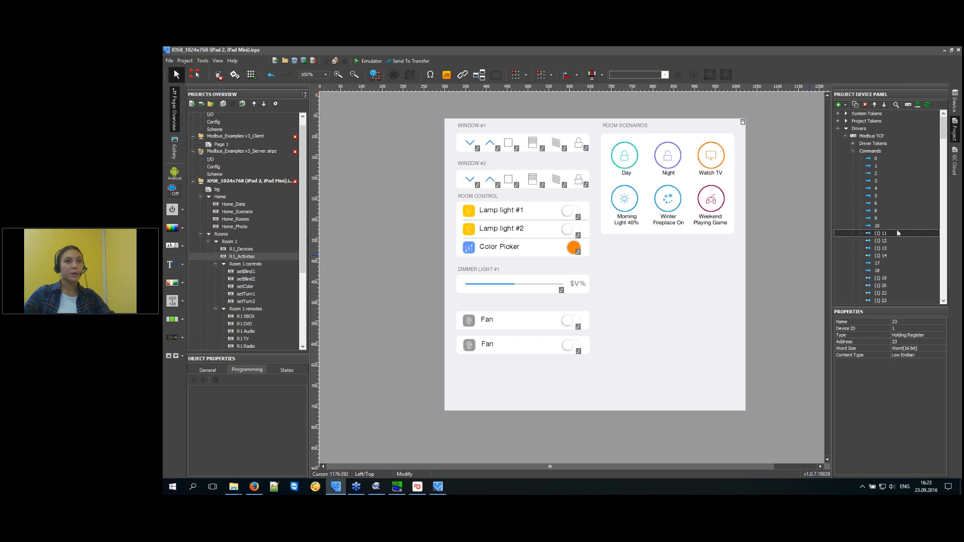
pyautogui.click(897, 242)
pyautogui.click(367, 61)
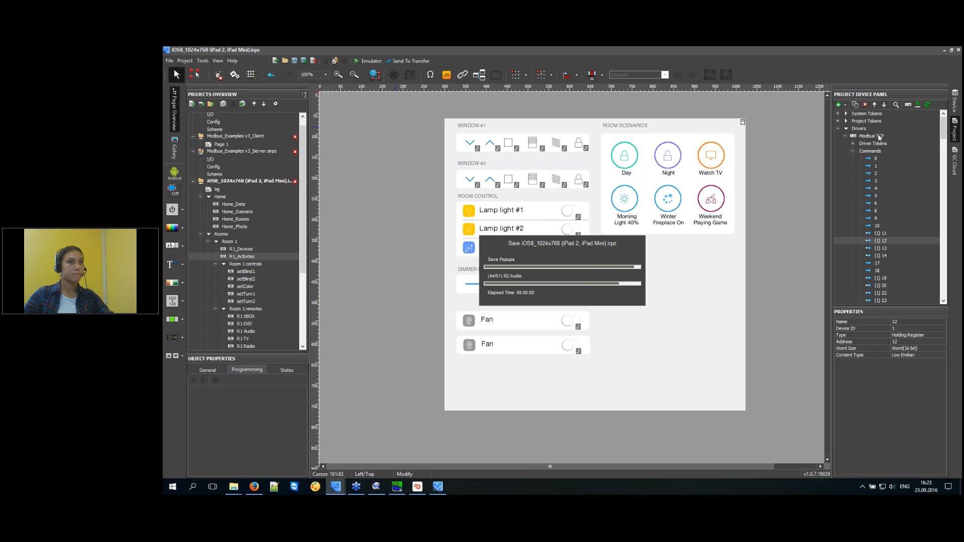
# Move the Modbus PLC simulator window beside the emulator and open its register type choices.
pyautogui.click(397, 486)
pyautogui.moveTo(358, 220); pyautogui.dragTo(789, 207)
pyautogui.moveTo(345, 103); pyautogui.dragTo(317, 79)
pyautogui.click(795, 225)
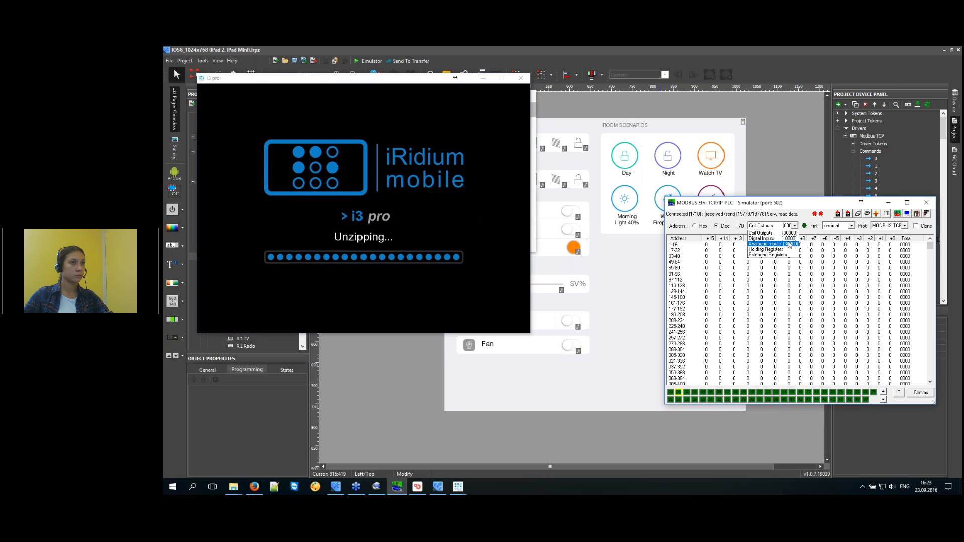
# Show holding registers in the simulator, open Working room, and toggle Lamp lights #1 and #2.
pyautogui.click(786, 249)
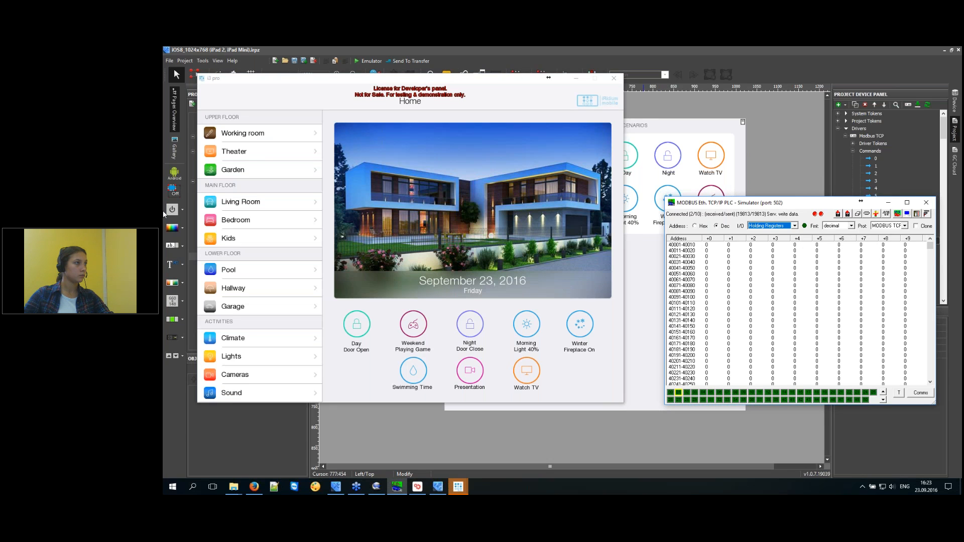
pyautogui.click(257, 132)
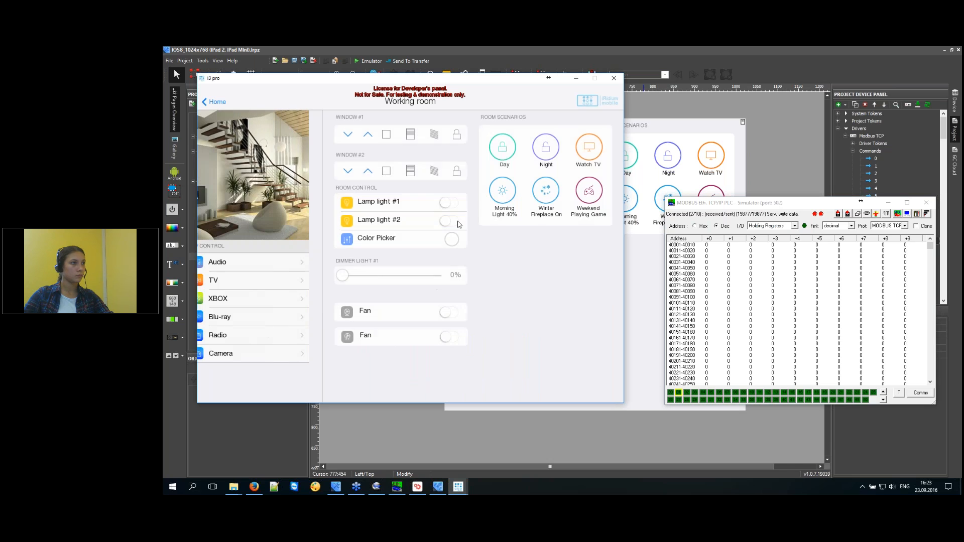
pyautogui.click(450, 202)
pyautogui.click(450, 221)
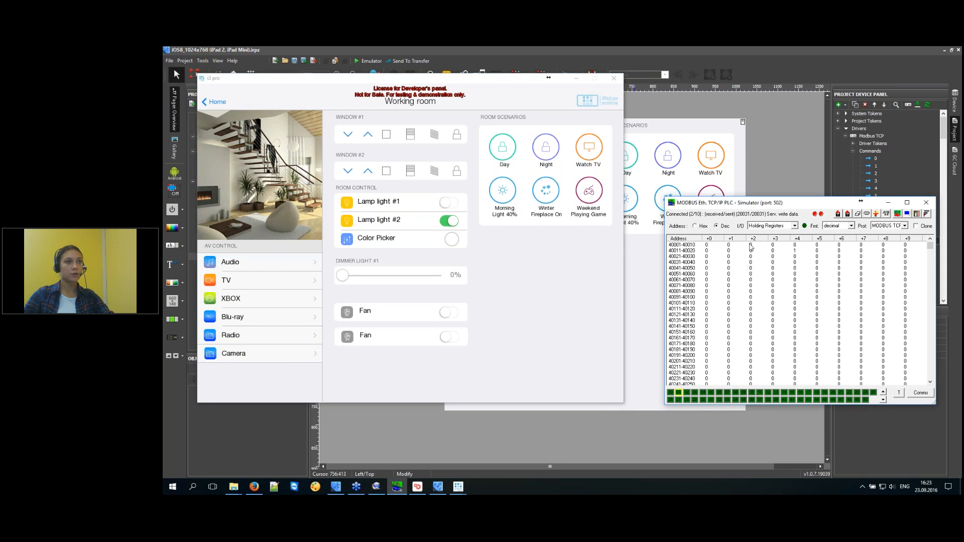
pyautogui.click(449, 202)
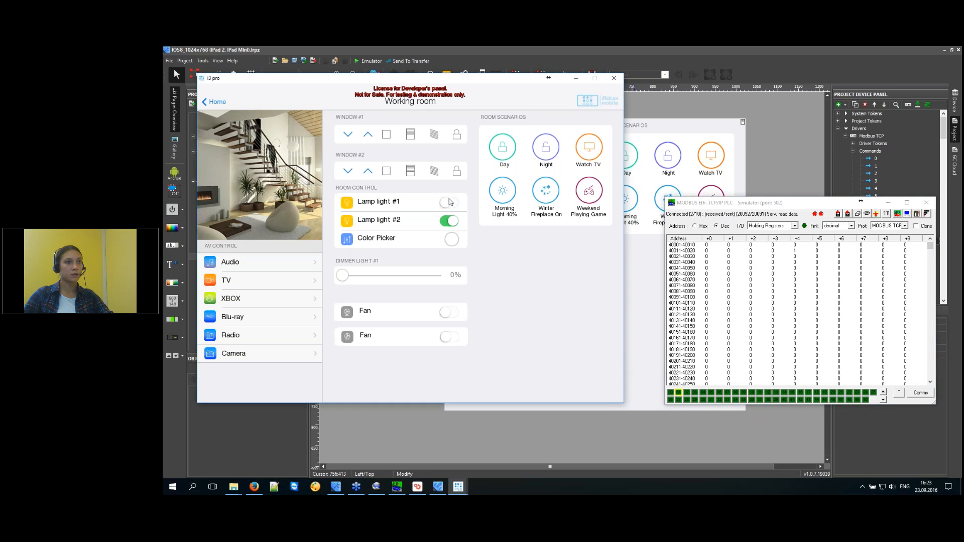
# Write 1 then 0 to register 40014 and 0 to register 40015 to drive the lamp toggles.
pyautogui.doubleClick(776, 253)
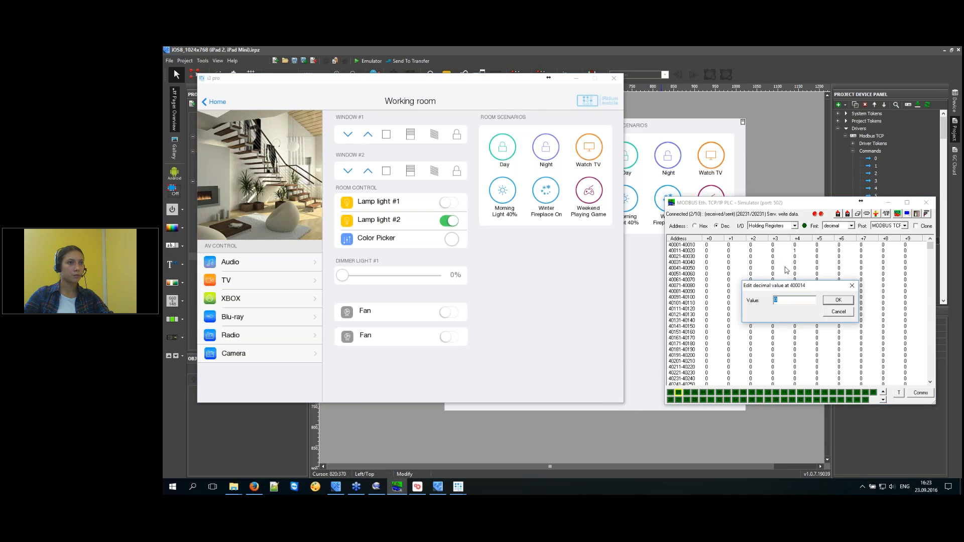
pyautogui.write('1')
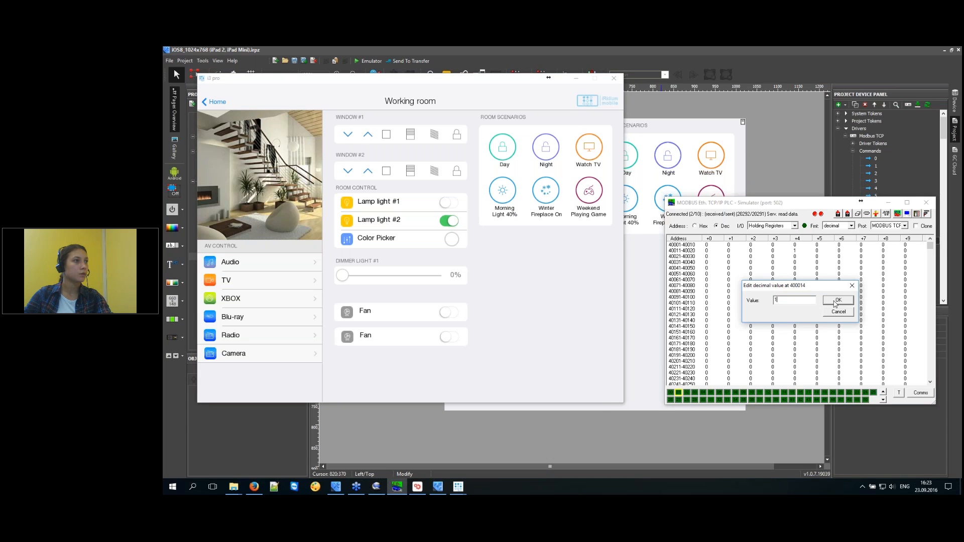
pyautogui.click(835, 302)
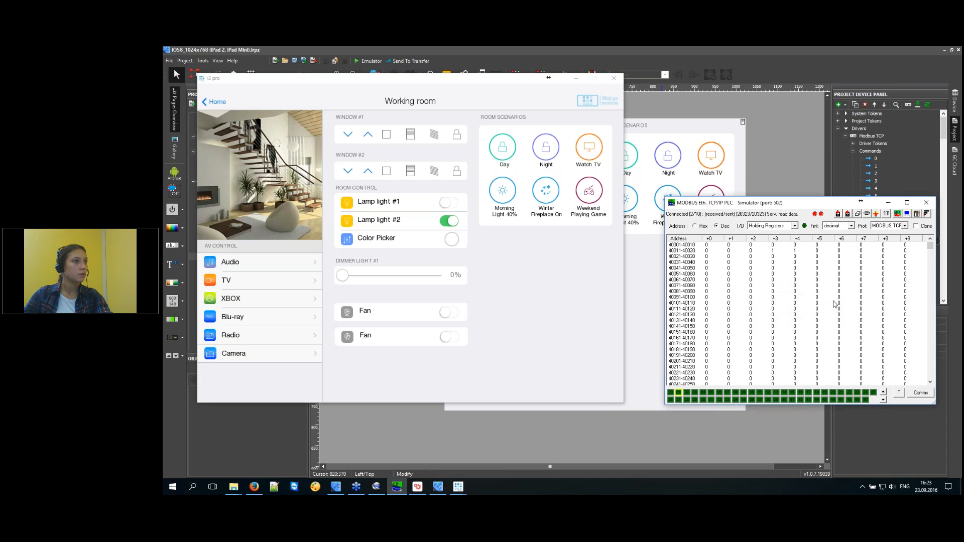
pyautogui.doubleClick(795, 251)
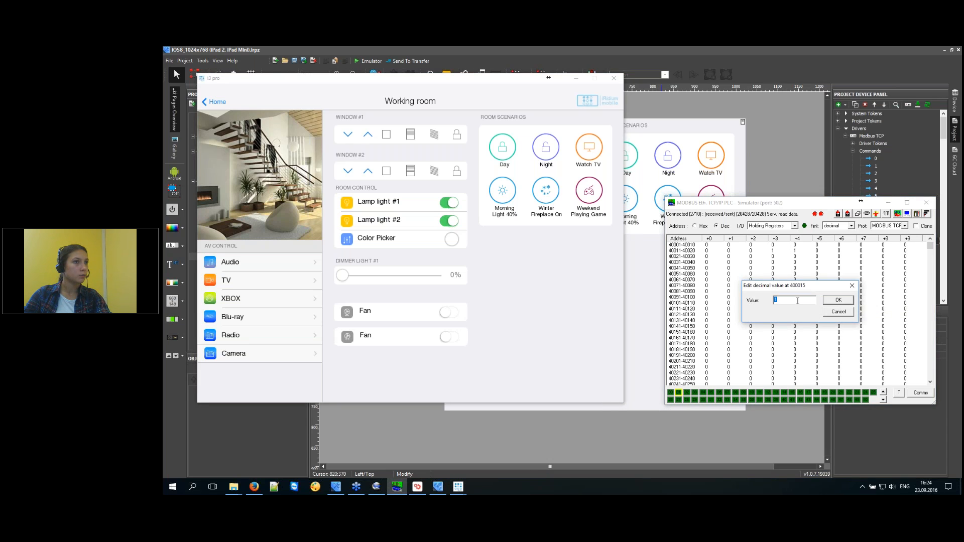
pyautogui.write('0')
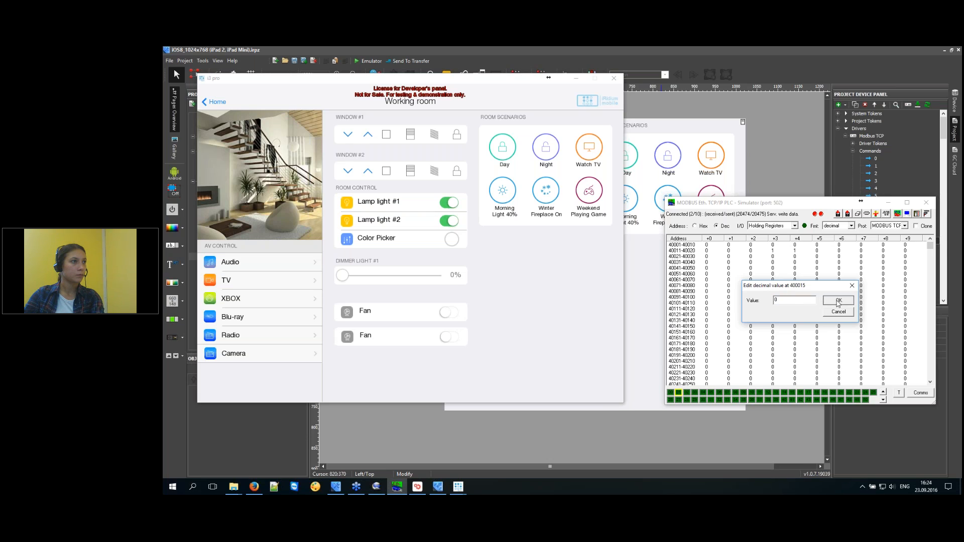
pyautogui.click(838, 301)
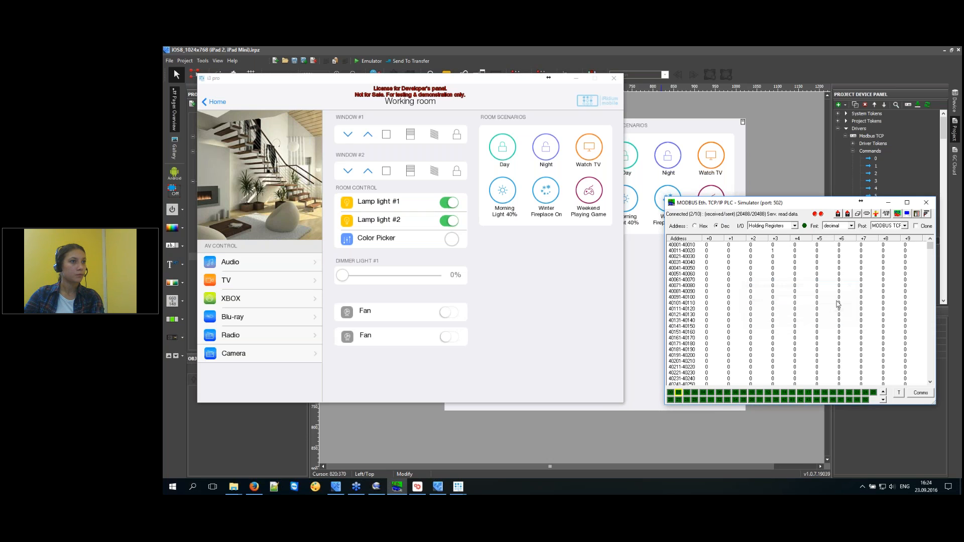
pyautogui.doubleClick(774, 251)
pyautogui.write('0')
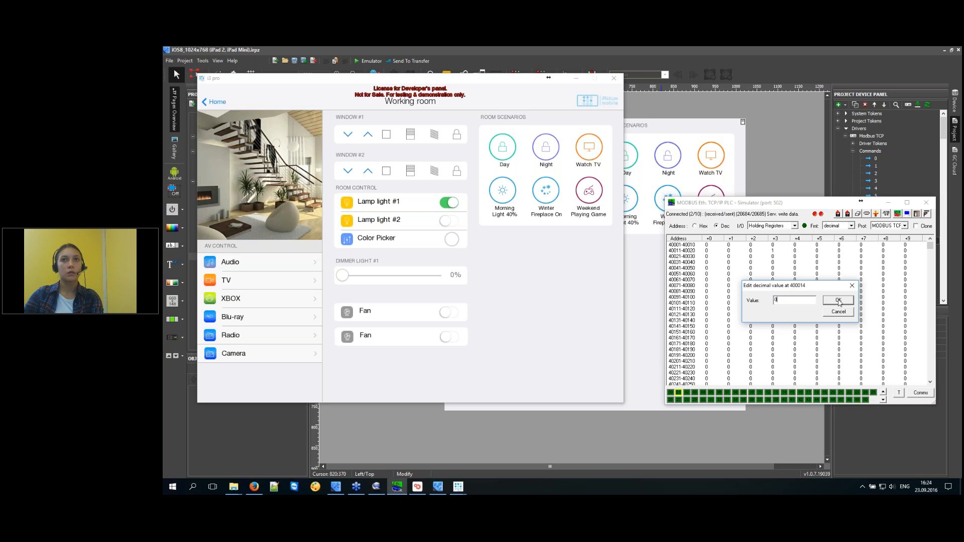
pyautogui.click(838, 300)
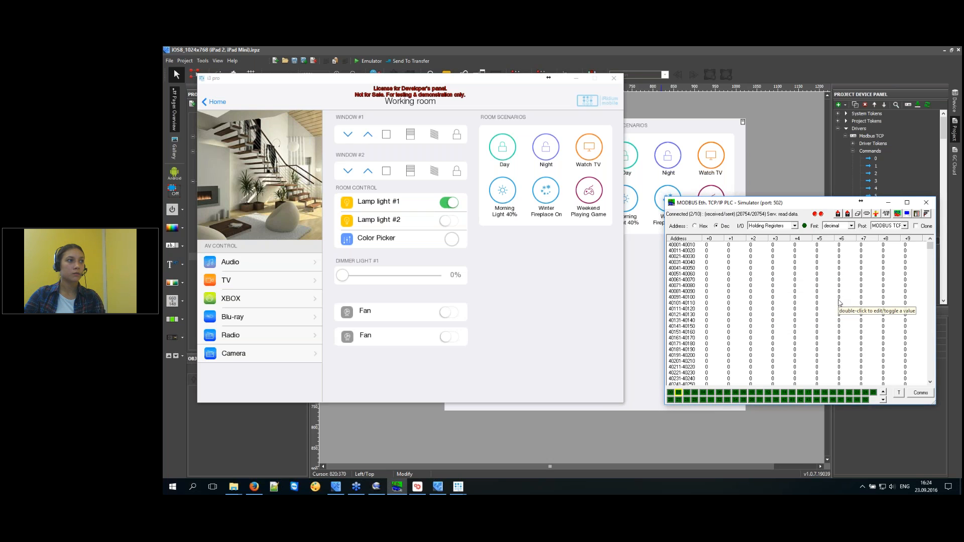
# Switch Lamp lights #1 and #2 back on and check the simulator registers follow.
pyautogui.click(449, 204)
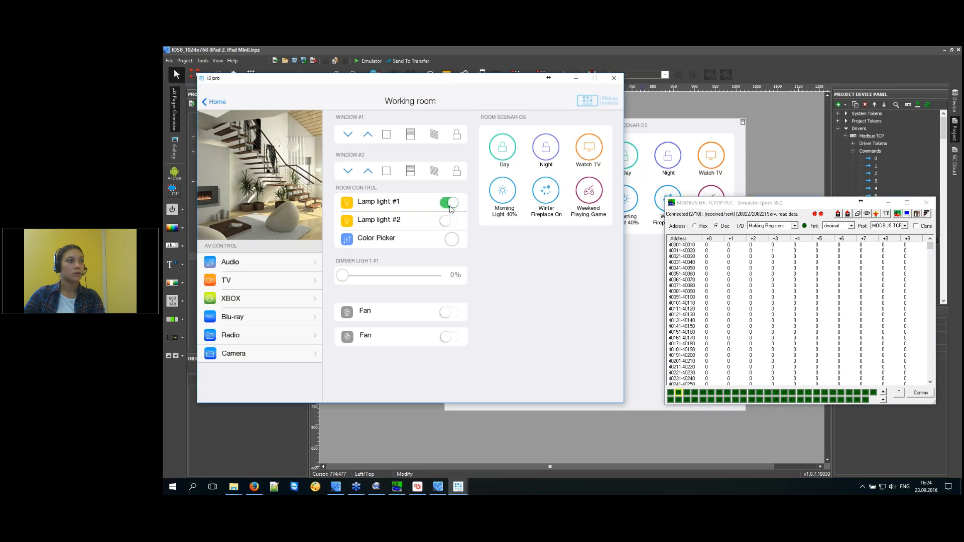
pyautogui.click(450, 221)
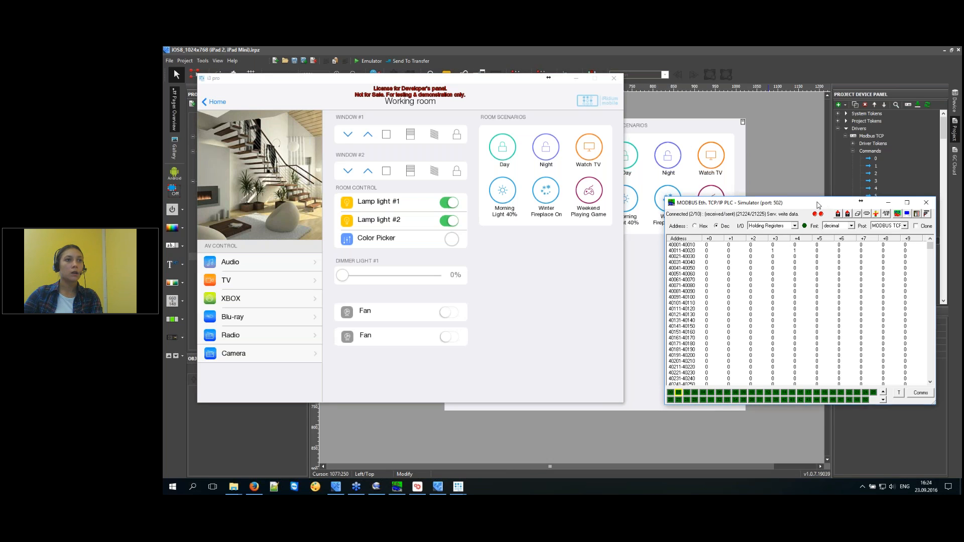
pyautogui.moveTo(829, 204); pyautogui.dragTo(786, 206)
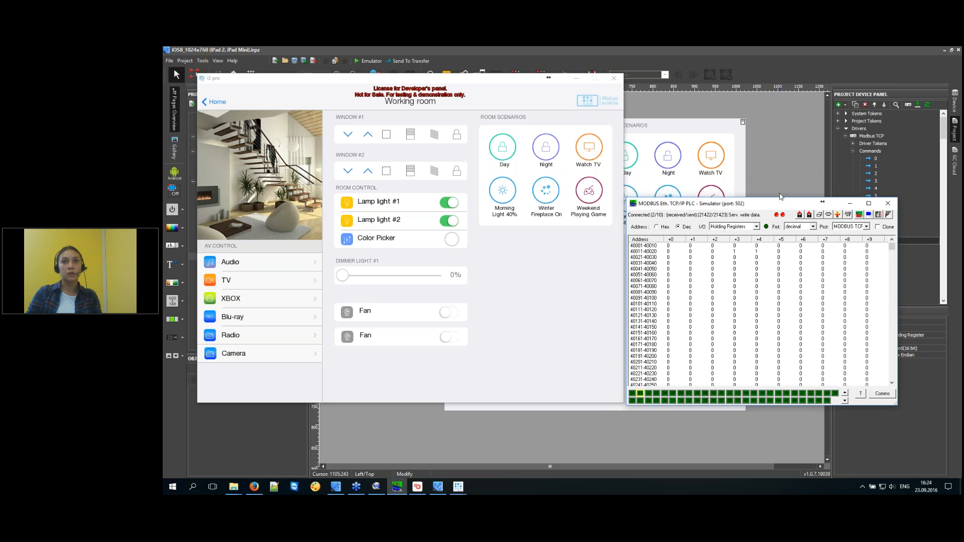
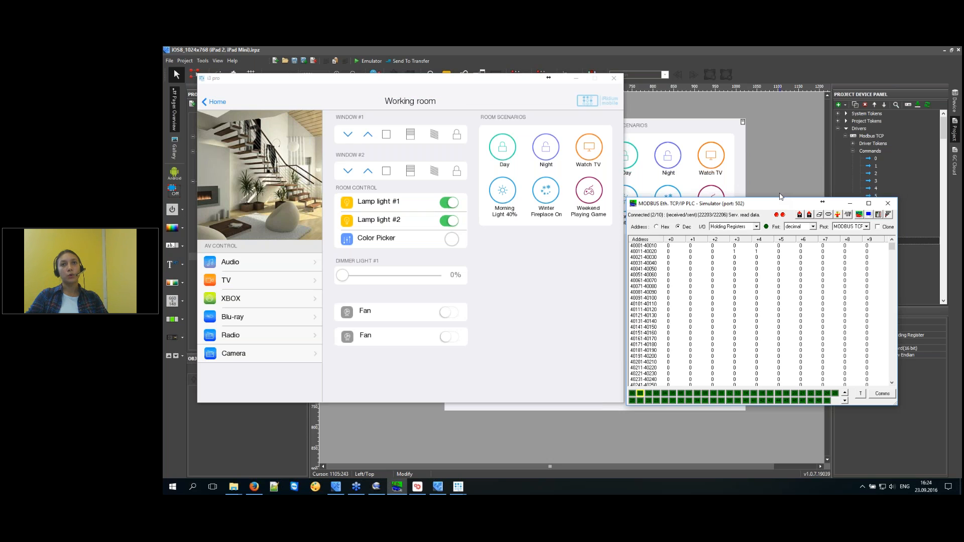
# Toggle the Watch TV scenario on and off several times in the emulator.
pyautogui.click(587, 159)
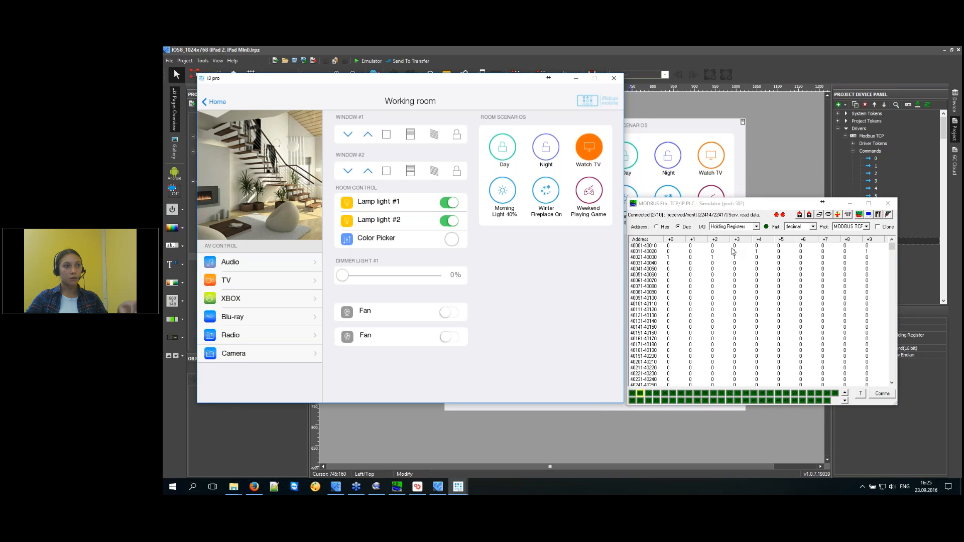
pyautogui.click(588, 150)
pyautogui.click(587, 149)
pyautogui.click(588, 150)
pyautogui.click(588, 150)
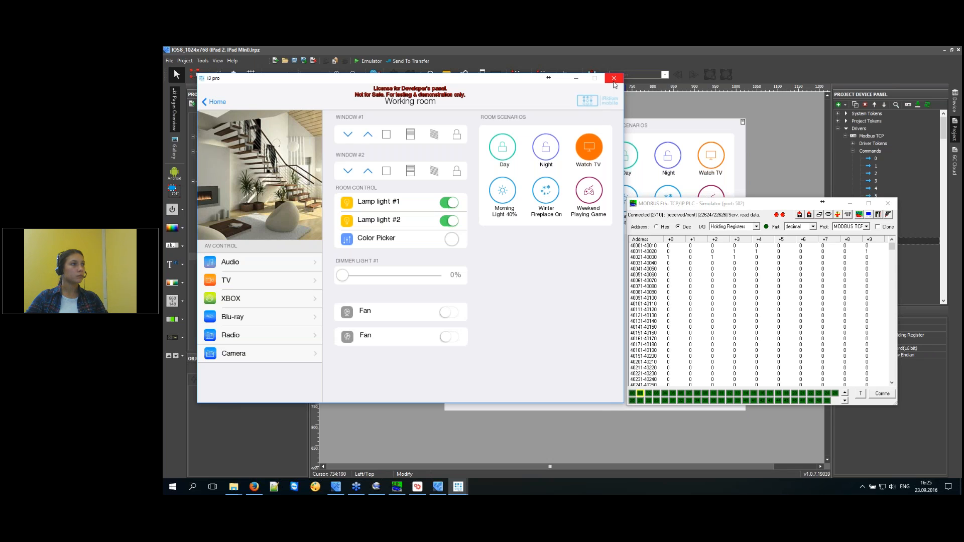
# Check the new values in the Modbus simulator's holding registers, then close the emulator.
pyautogui.click(736, 206)
pyautogui.moveTo(736, 207)
pyautogui.mouseDown()
pyautogui.moveTo(749, 211)
pyautogui.moveTo(737, 207)
pyautogui.mouseUp()
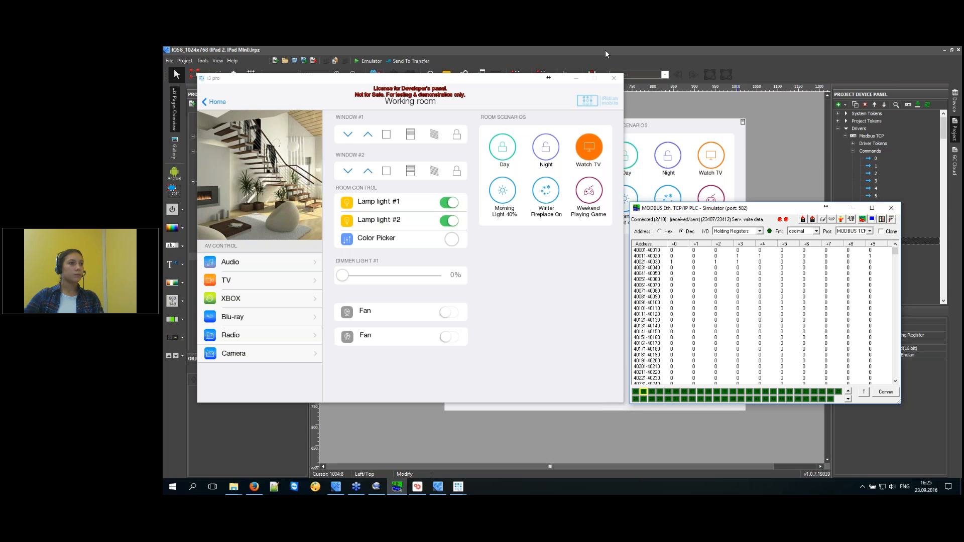
pyautogui.click(614, 77)
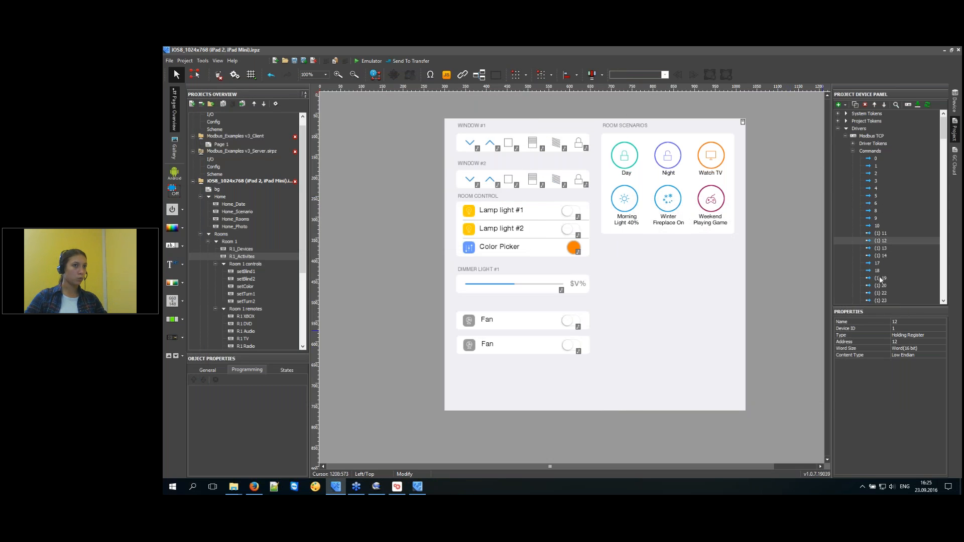
# Inspect the settings of Modbus commands 4 and 13.
pyautogui.click(885, 188)
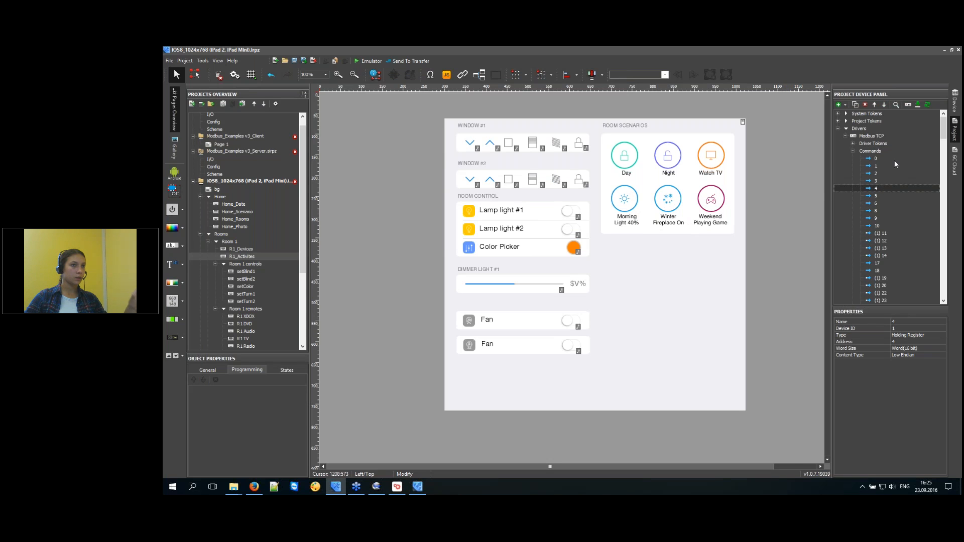
pyautogui.click(910, 248)
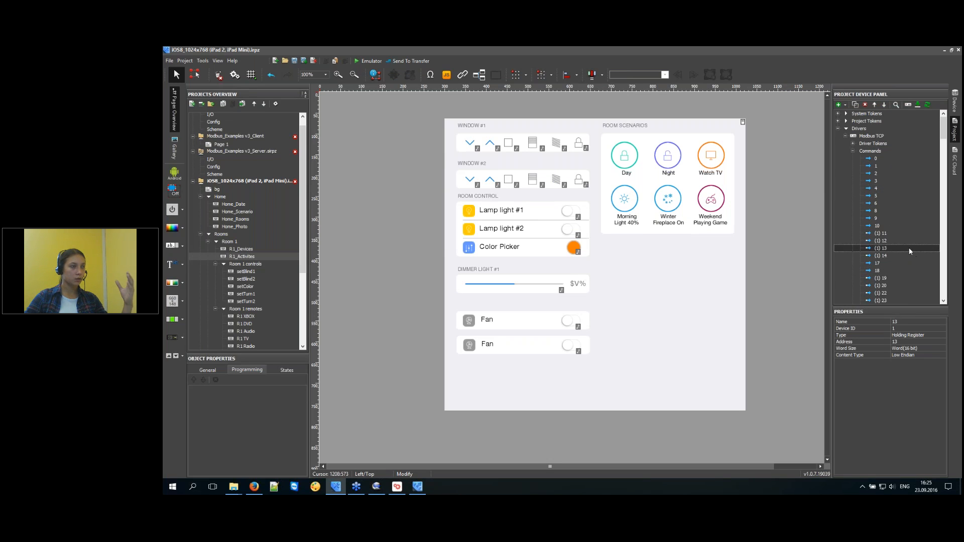
pyautogui.moveTo(774, 122); pyautogui.dragTo(437, 427)
# Fold the Room 1, Rooms, Home and Group actions folders and create a server project from iOS8.
pyautogui.click(215, 264)
pyautogui.click(215, 271)
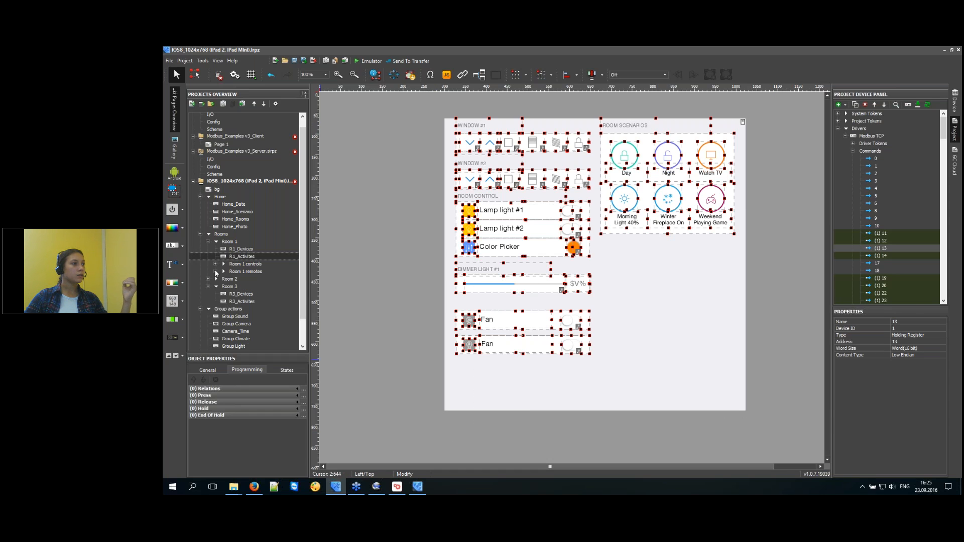
pyautogui.click(200, 234)
pyautogui.click(200, 206)
pyautogui.click(200, 221)
pyautogui.rightClick(222, 191)
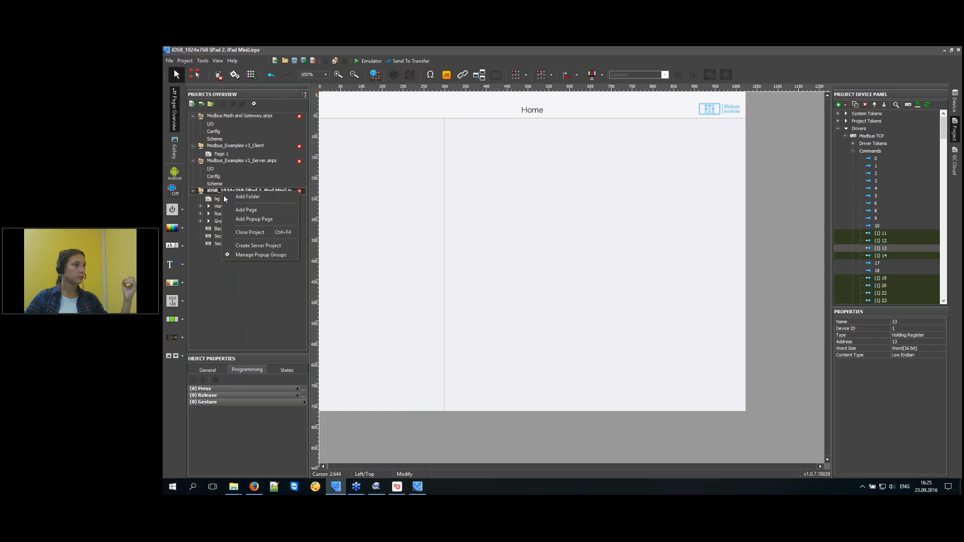
pyautogui.click(258, 247)
# Save the project, then expand the server project's Modbus TCP driver and its commands.
pyautogui.click(662, 447)
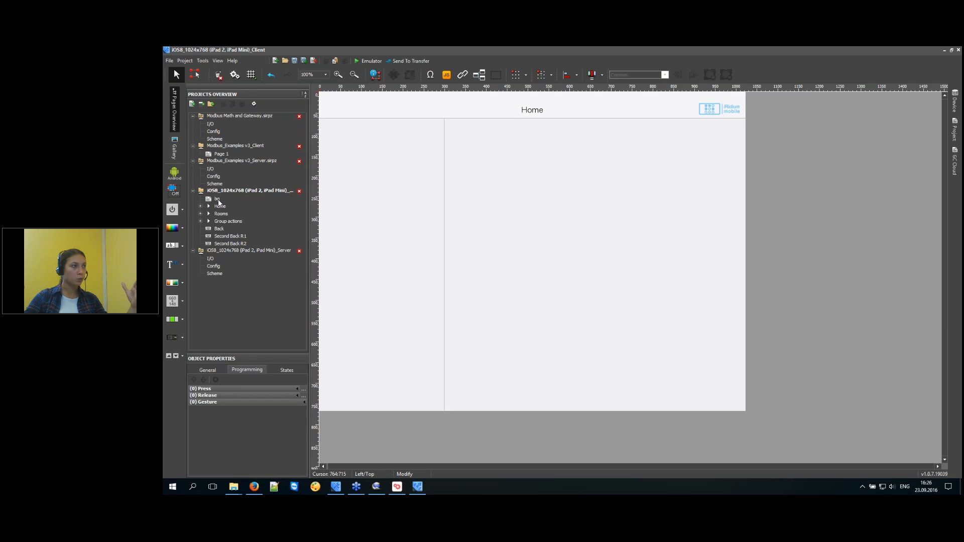
pyautogui.click(219, 260)
pyautogui.click(653, 128)
pyautogui.doubleClick(653, 129)
pyautogui.doubleClick(655, 144)
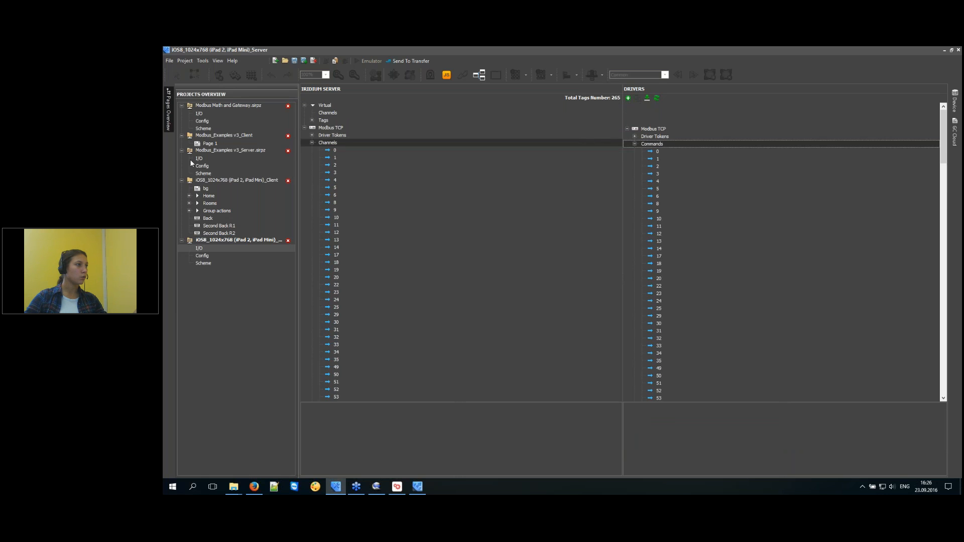
# Back in the client project, show its device drivers.
pyautogui.doubleClick(207, 190)
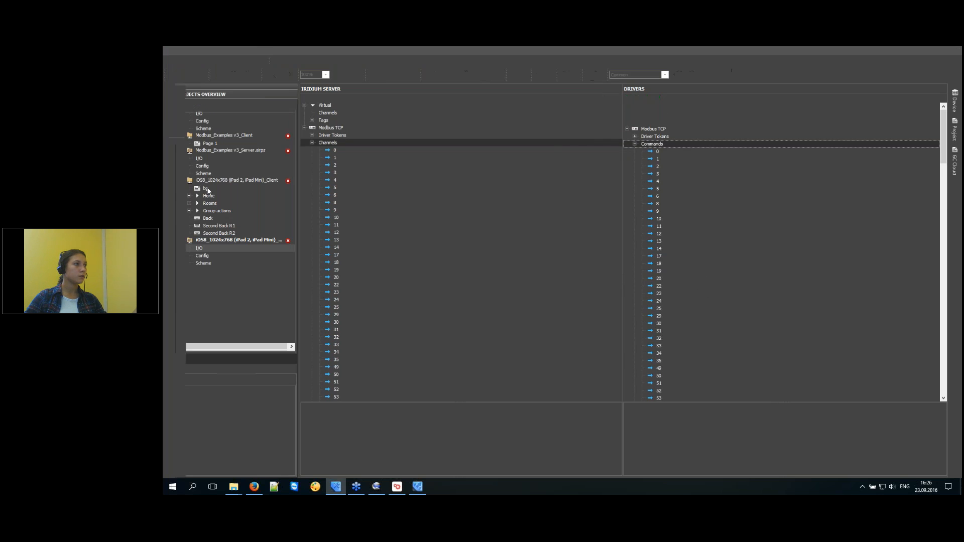
pyautogui.click(956, 134)
pyautogui.click(859, 128)
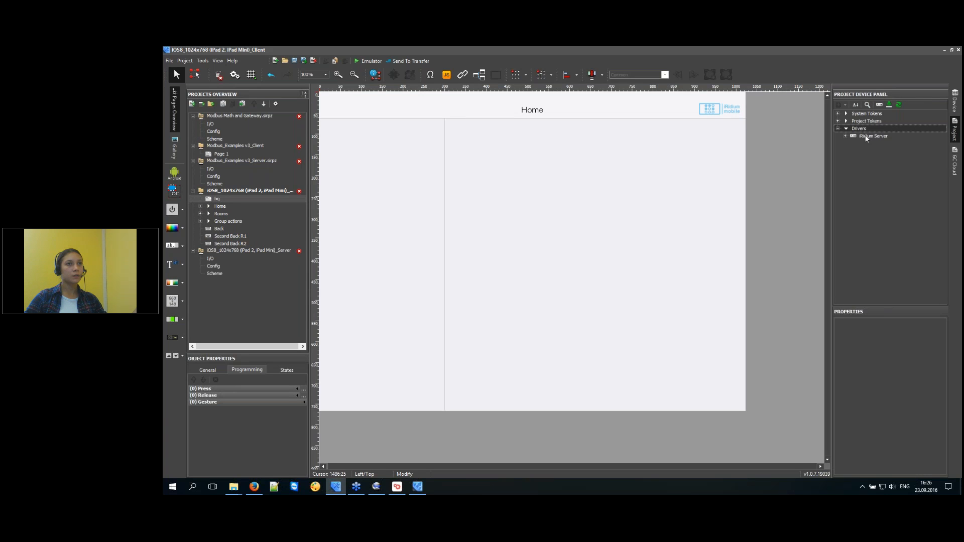
# Expand the iRidium Server driver's commands and inspect Modbus TCP.11.
pyautogui.doubleClick(867, 137)
pyautogui.doubleClick(873, 151)
pyautogui.click(898, 233)
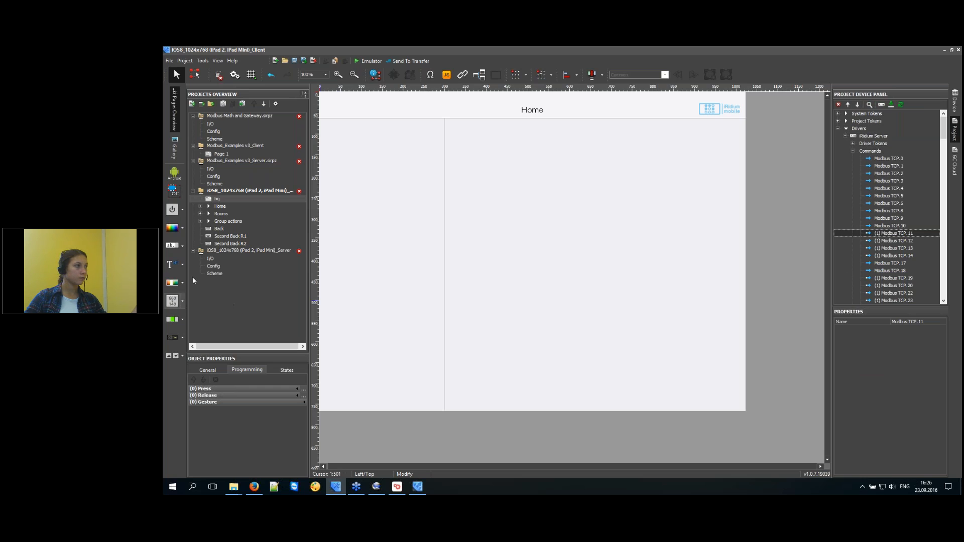
# In R1_Activites, verify Lamp light #1's Send Token targets the iRidium Server, then open server I/O.
pyautogui.click(202, 213)
pyautogui.doubleClick(236, 230)
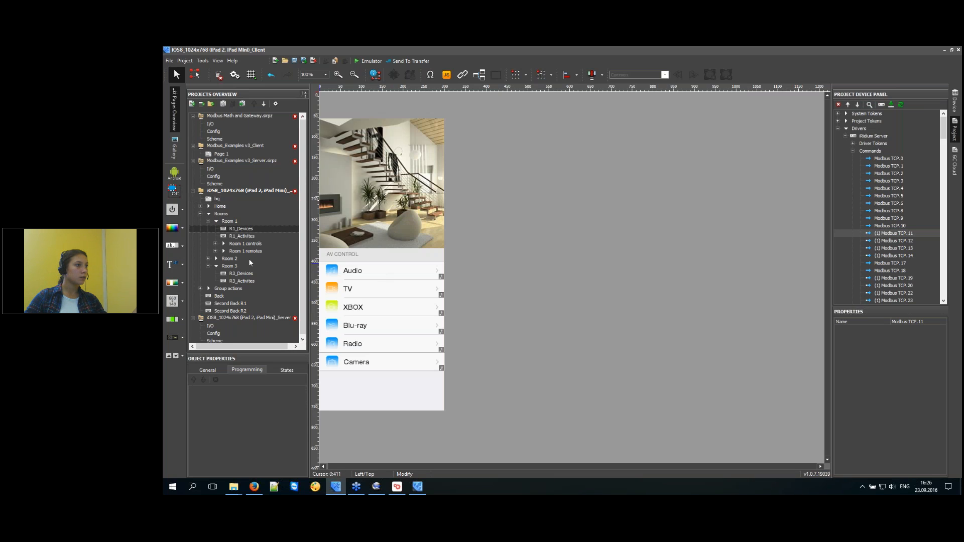
pyautogui.doubleClick(241, 236)
pyautogui.click(569, 211)
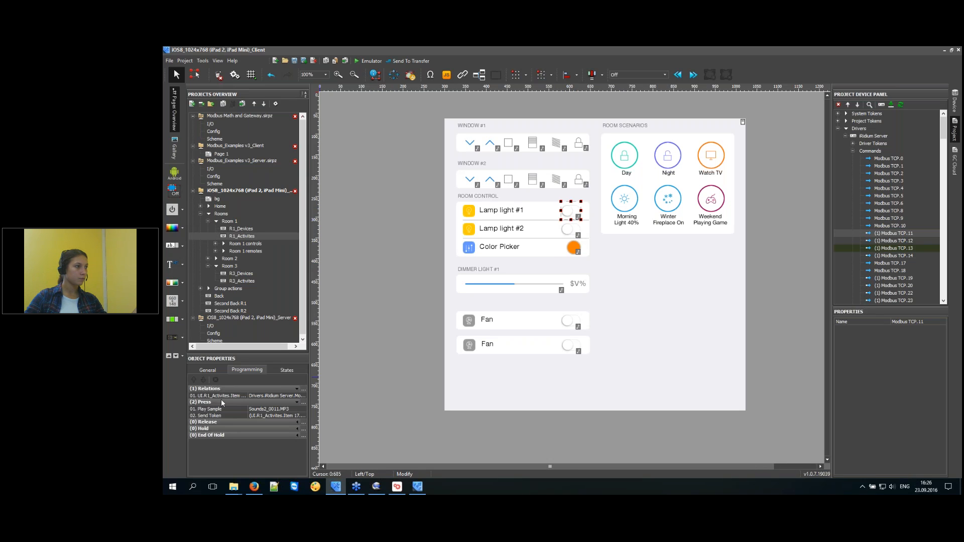
pyautogui.click(218, 415)
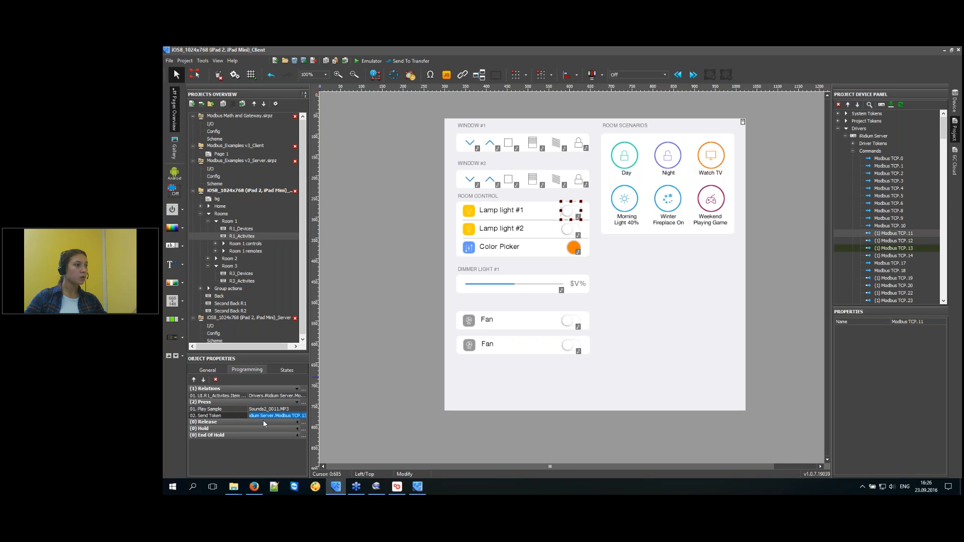
pyautogui.moveTo(305, 417); pyautogui.dragTo(239, 416)
pyautogui.click(801, 351)
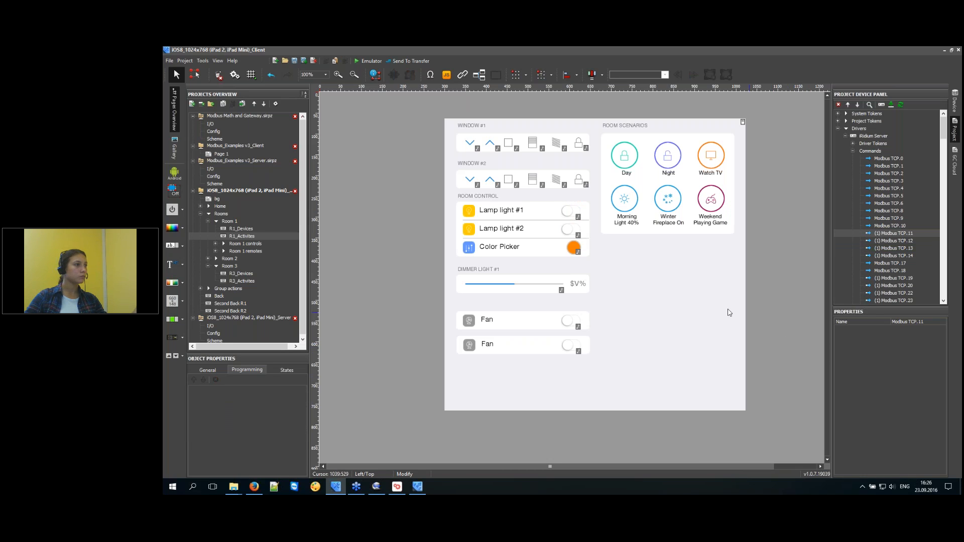
pyautogui.click(245, 236)
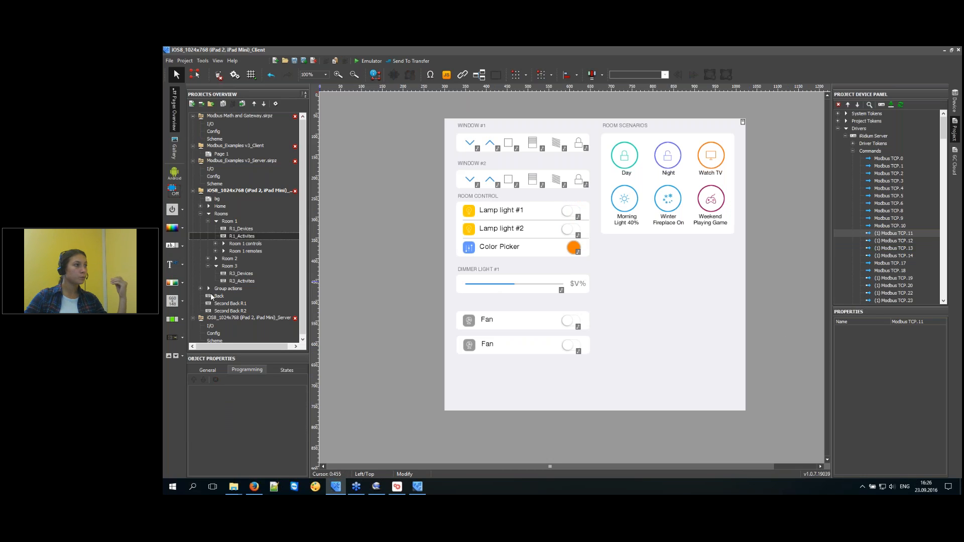
pyautogui.click(193, 190)
pyautogui.click(211, 207)
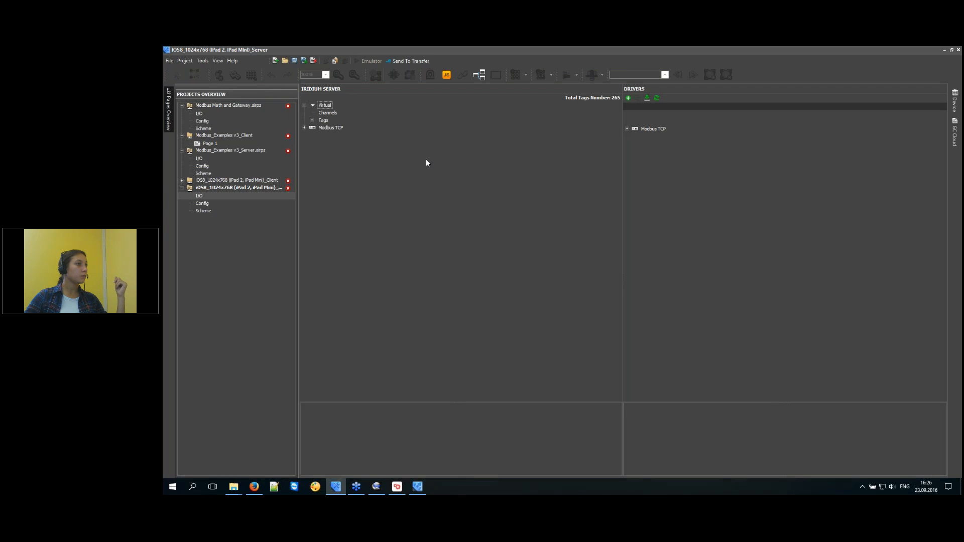
# Review and fold the server's Modbus TCP channels and driver commands, then open the Server Tools docs.
pyautogui.doubleClick(326, 127)
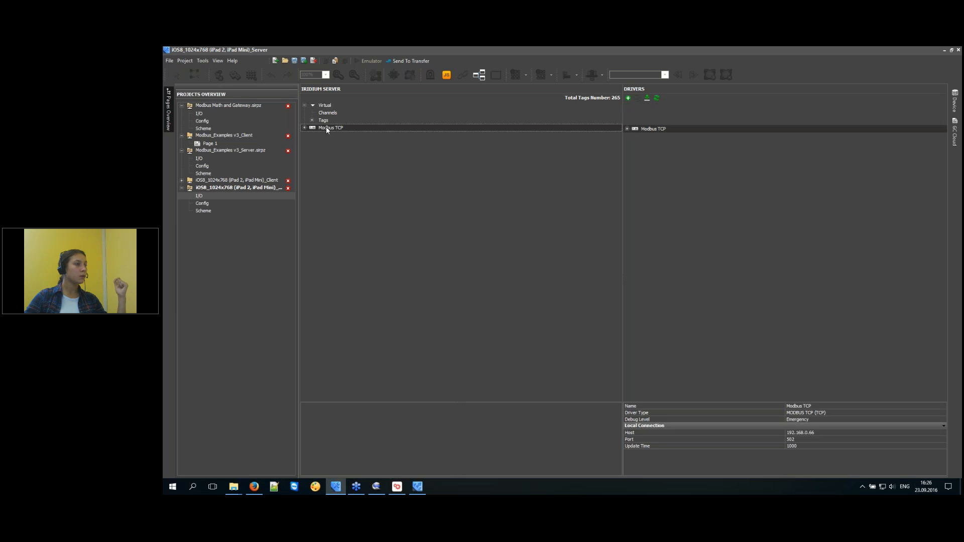
pyautogui.click(333, 143)
pyautogui.doubleClick(332, 143)
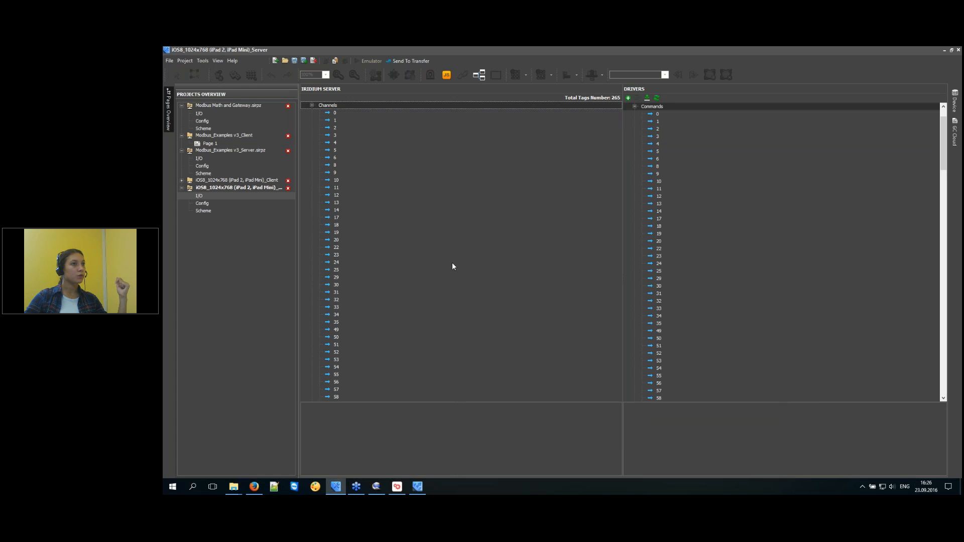
pyautogui.click(662, 144)
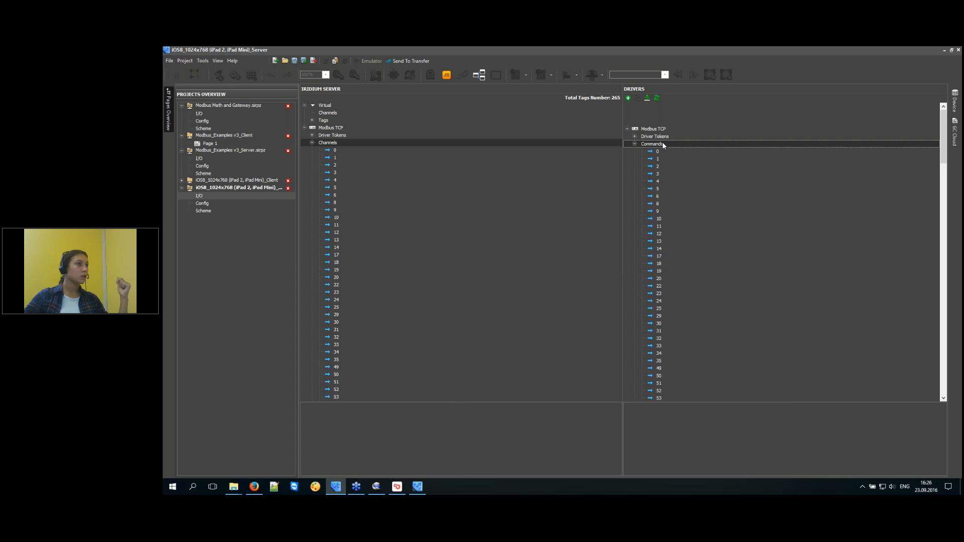
pyautogui.click(313, 143)
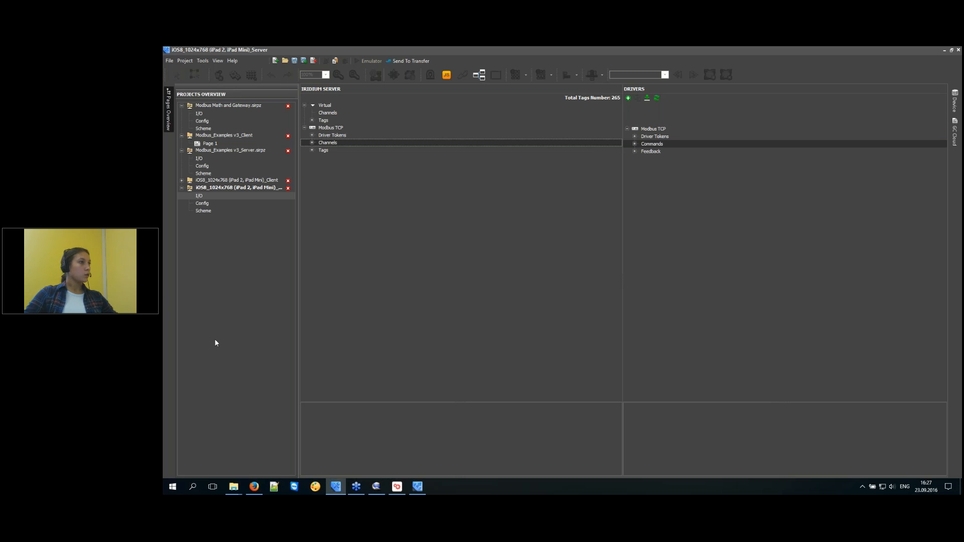
pyautogui.click(261, 487)
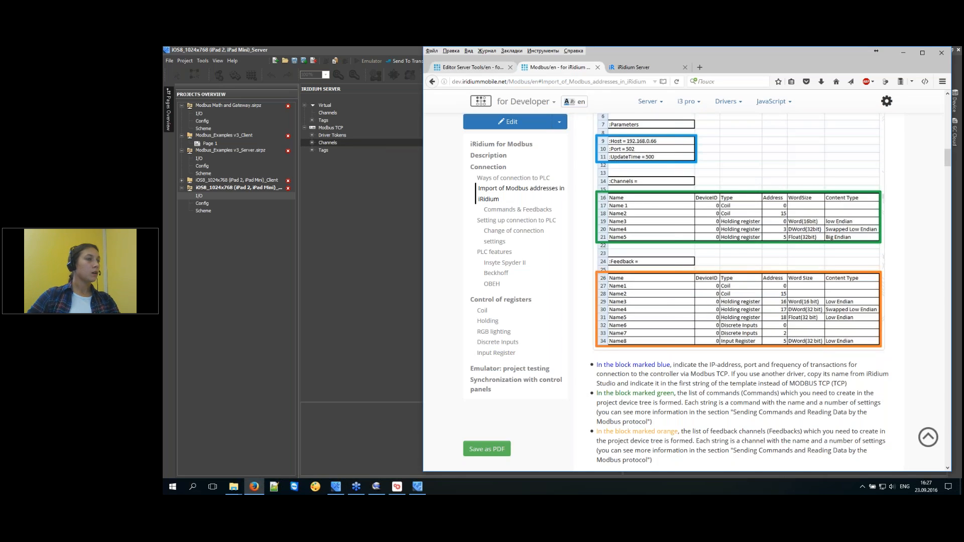
pyautogui.click(473, 67)
# Navigate the documentation to the Server project page.
pyautogui.click(645, 104)
pyautogui.click(499, 82)
pyautogui.click(555, 82)
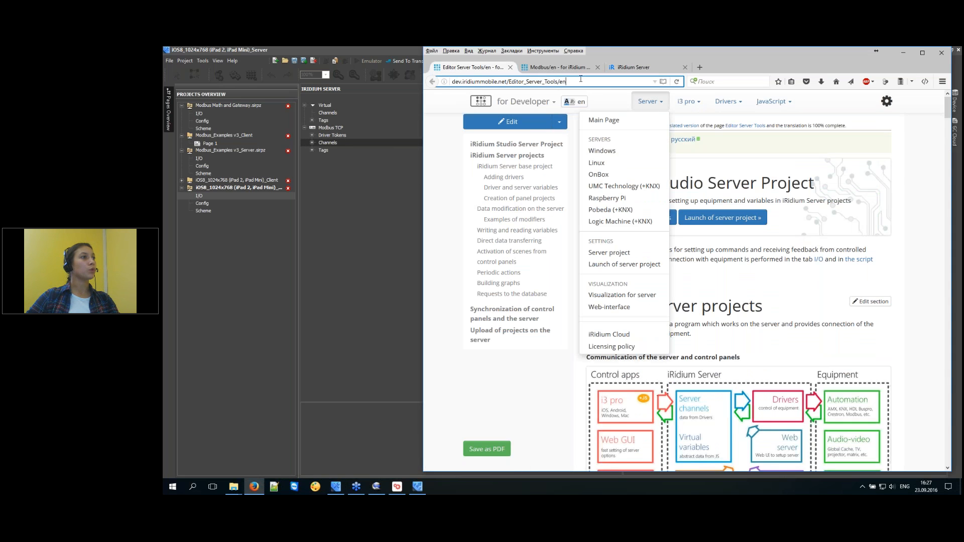
pyautogui.moveTo(582, 79); pyautogui.dragTo(451, 80)
pyautogui.click(492, 82)
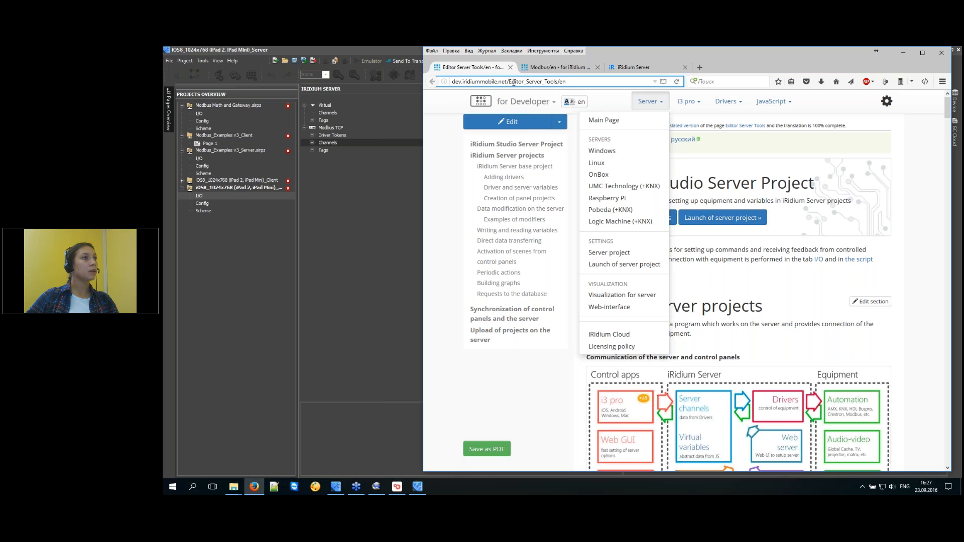
pyautogui.click(656, 105)
pyautogui.click(656, 105)
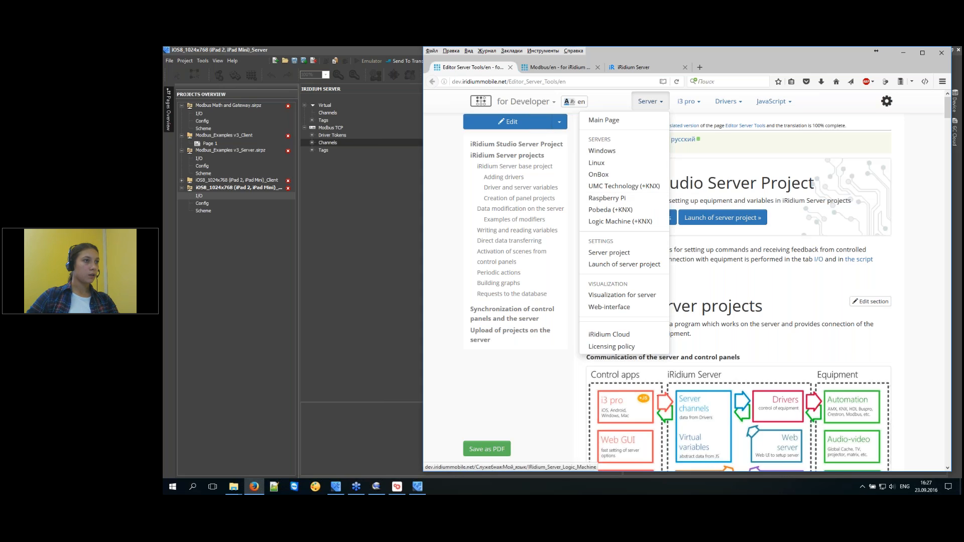
pyautogui.click(637, 254)
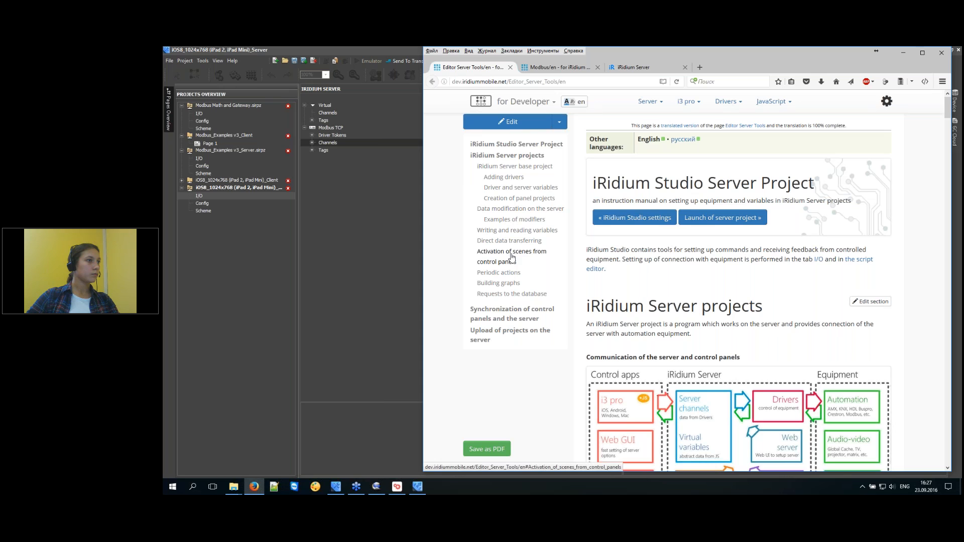
# Jump to 'Data modification on the server' and view its enlarged diagram.
pyautogui.click(514, 214)
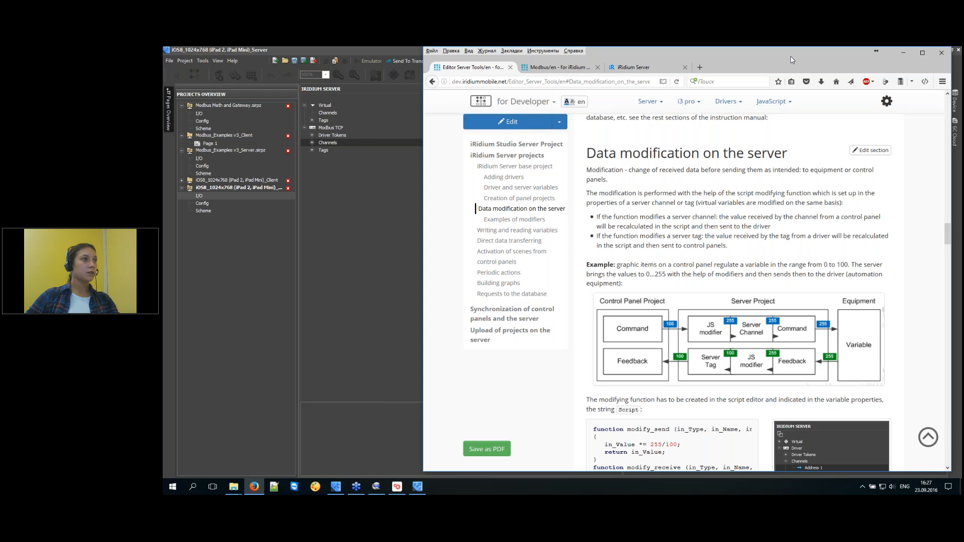
pyautogui.click(904, 53)
pyautogui.hotkey('alt', 'Tab')
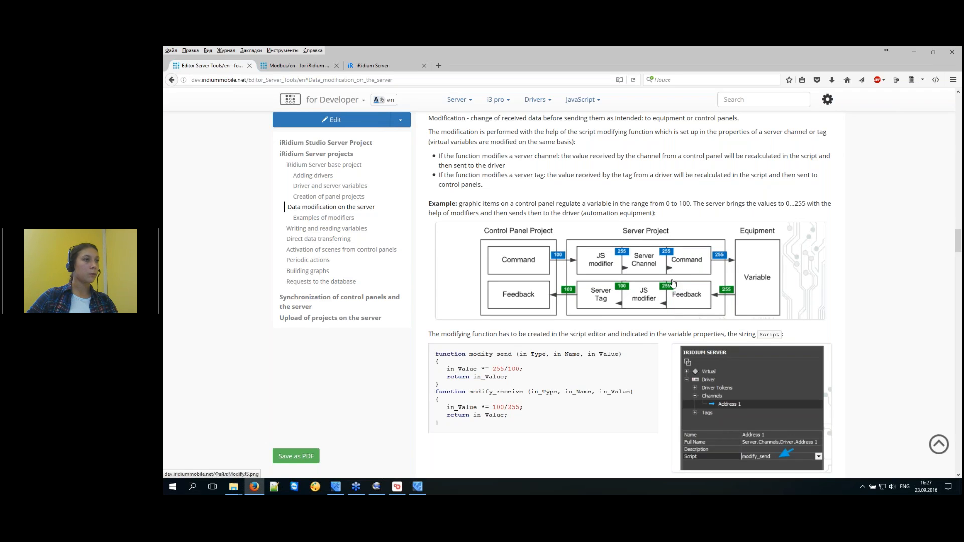
pyautogui.click(673, 283)
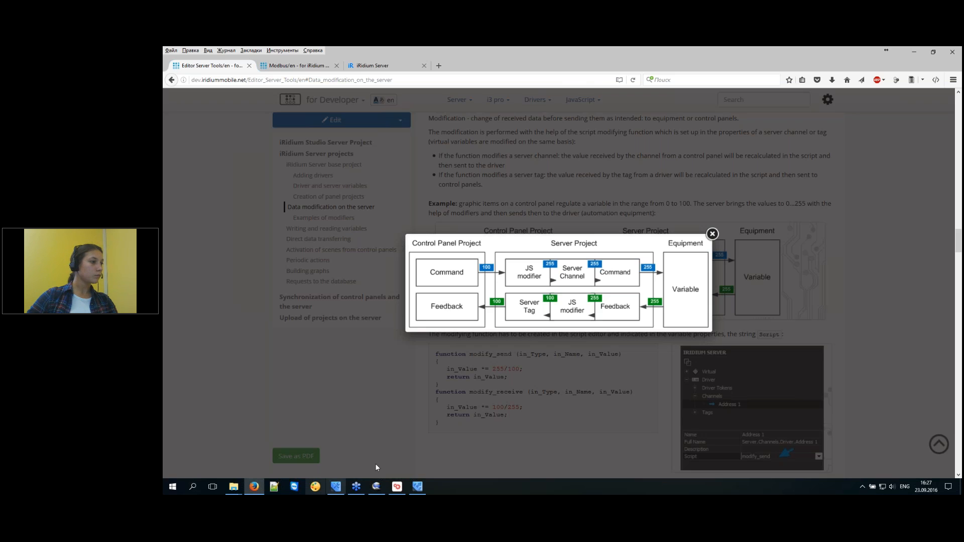
pyautogui.click(895, 303)
# Select the five-line modify_send example code.
pyautogui.moveTo(441, 385); pyautogui.dragTo(435, 360)
pyautogui.click(443, 386)
pyautogui.click(540, 377)
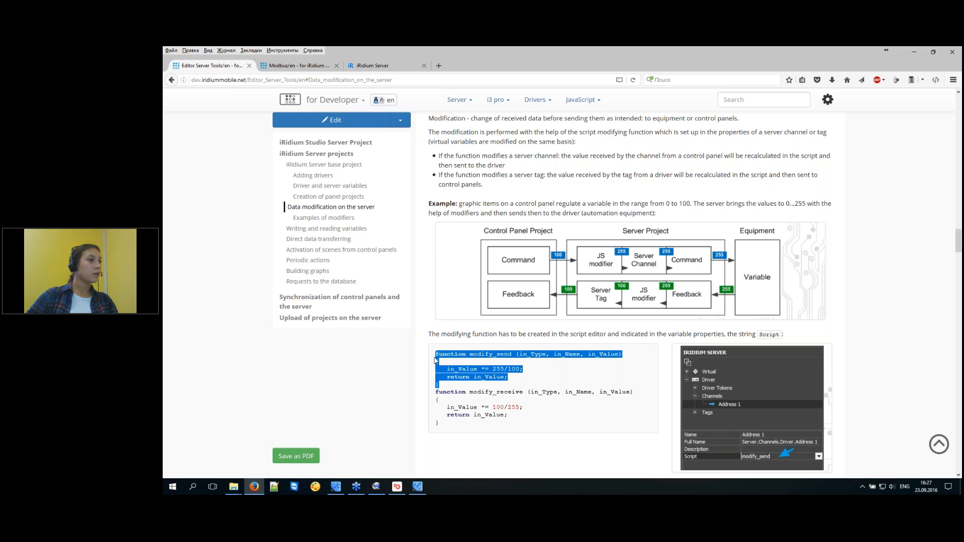
pyautogui.click(469, 379)
pyautogui.moveTo(443, 386); pyautogui.dragTo(425, 355)
pyautogui.hotkey('ctrl', 'c')
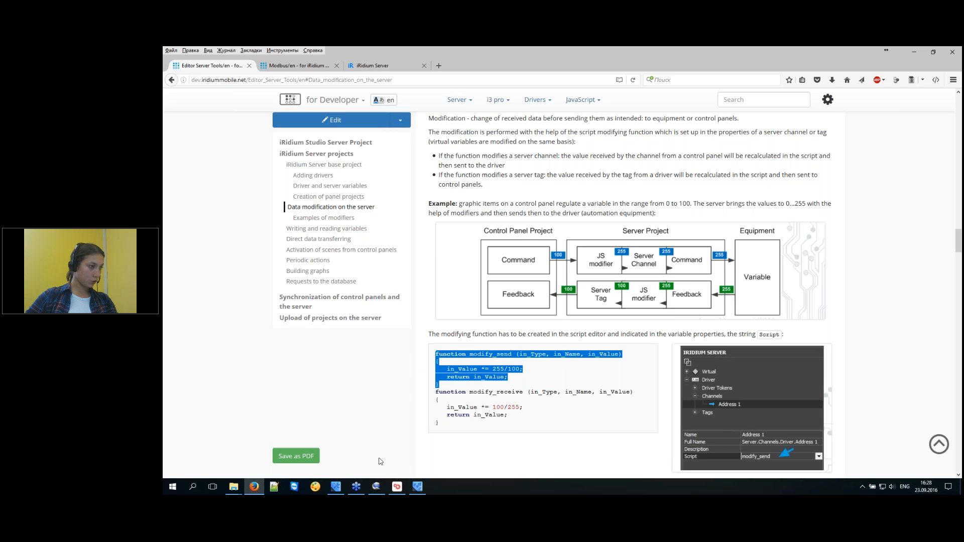
pyautogui.click(271, 490)
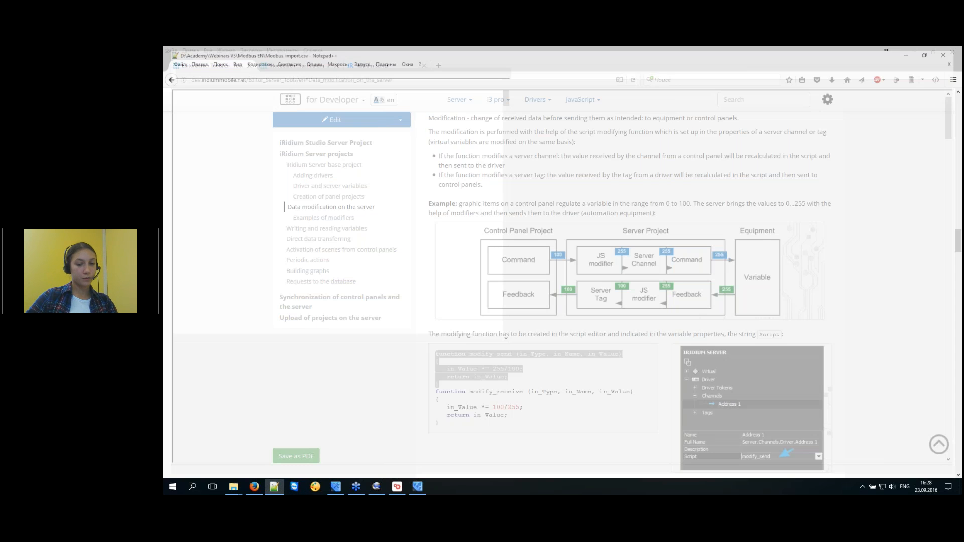
# Paste the modify_send code into a new document and set its syntax to JavaScript.
pyautogui.hotkey('ctrl', 'n')
pyautogui.hotkey('ctrl', 'v')
pyautogui.scroll(5, 484, 285)
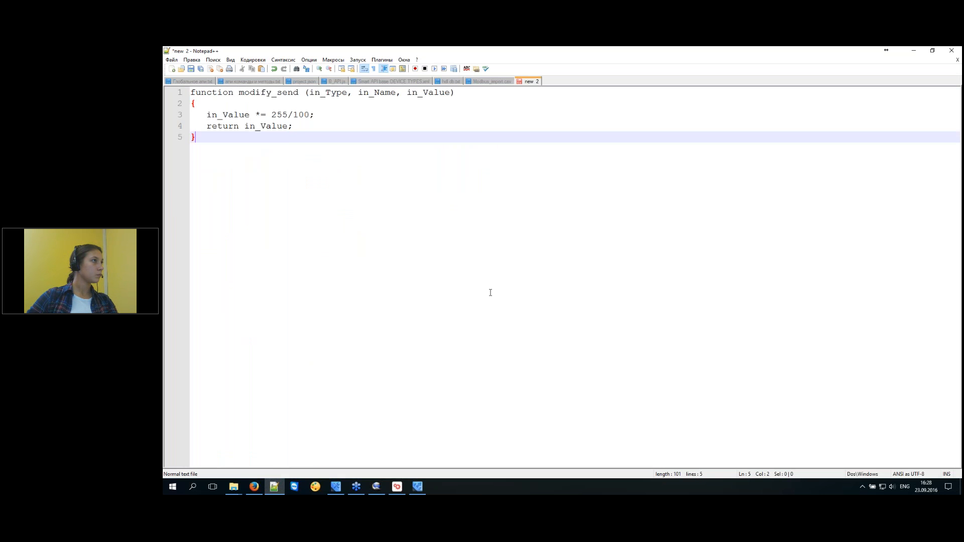
pyautogui.click(284, 60)
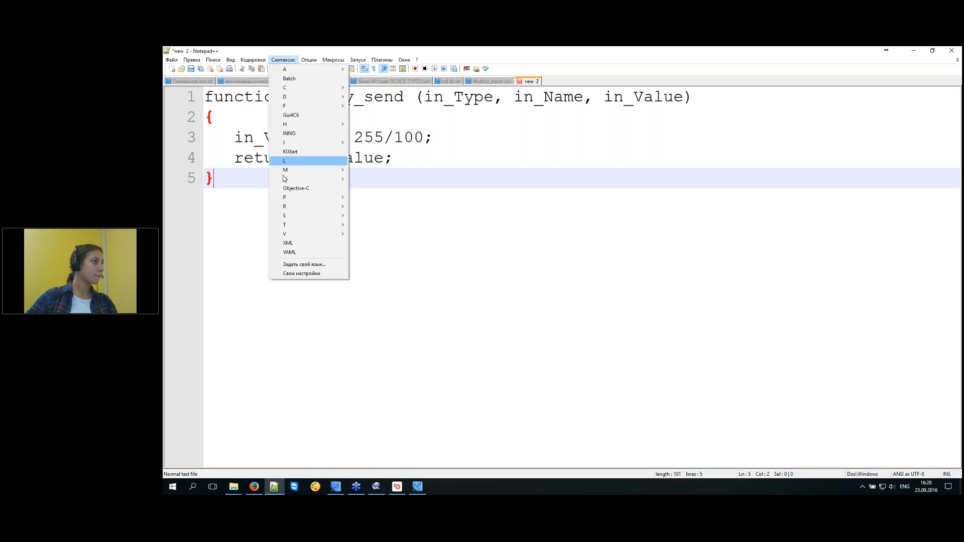
pyautogui.moveTo(316, 142)
pyautogui.click(372, 152)
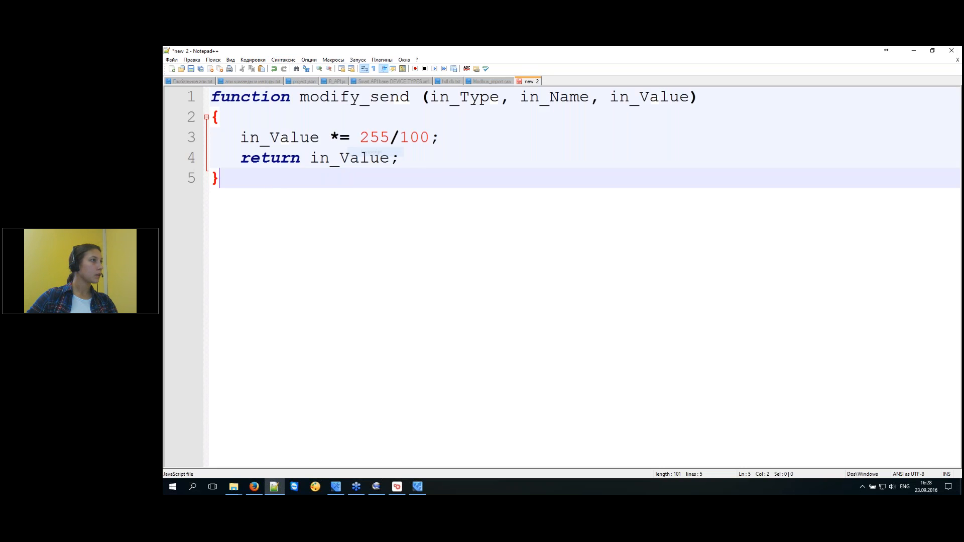
# Examine modify_send's in_Type, in_Name and in_Value parameters, then return to iRidium Studio.
pyautogui.click(499, 155)
pyautogui.doubleClick(331, 97)
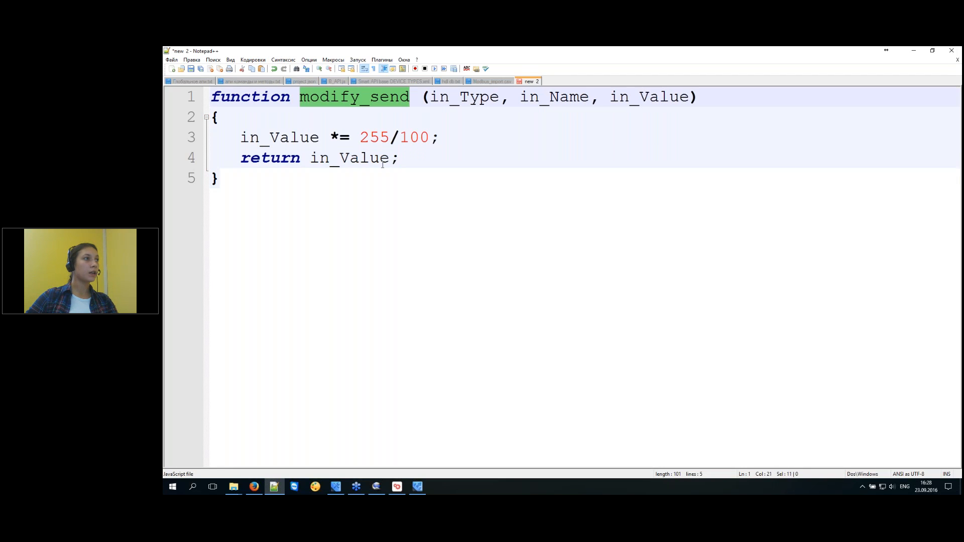
pyautogui.moveTo(430, 98); pyautogui.dragTo(687, 99)
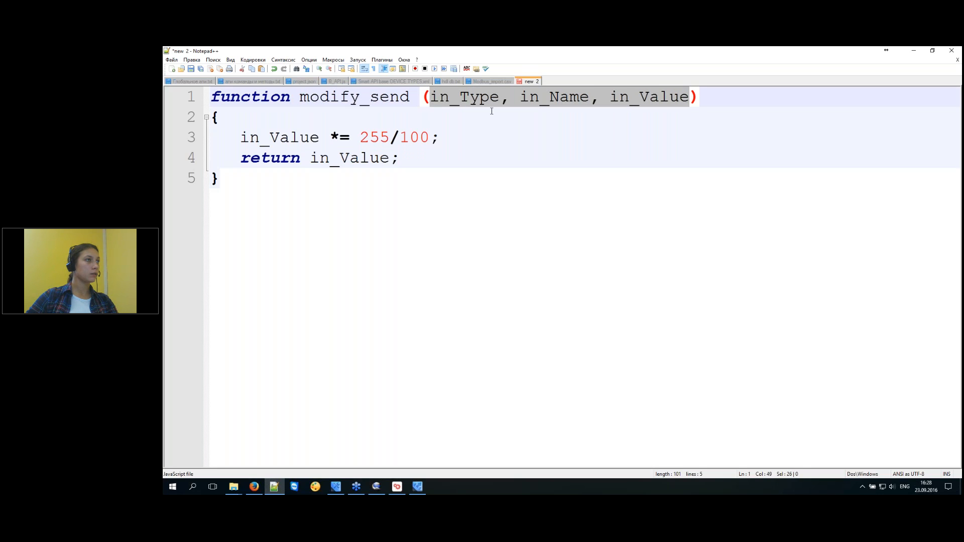
pyautogui.doubleClick(475, 98)
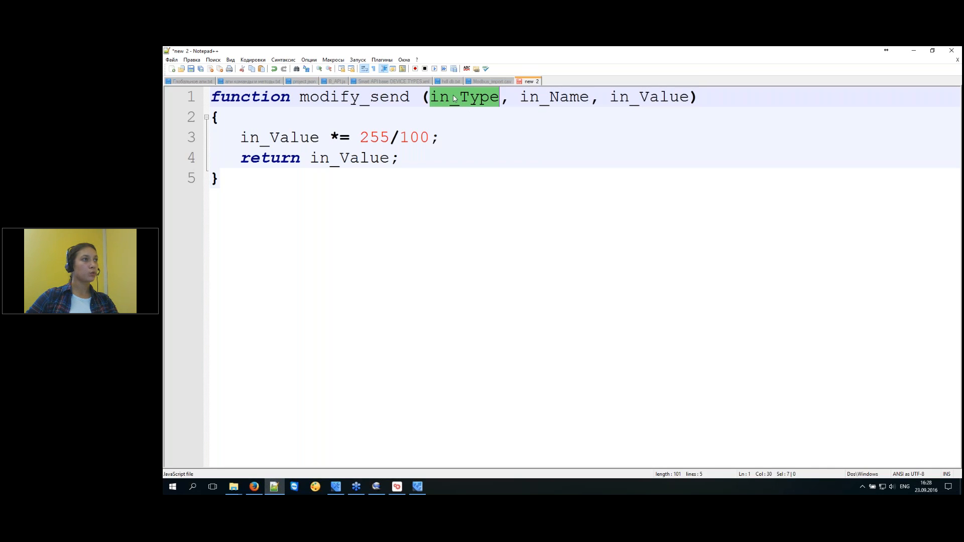
pyautogui.doubleClick(562, 99)
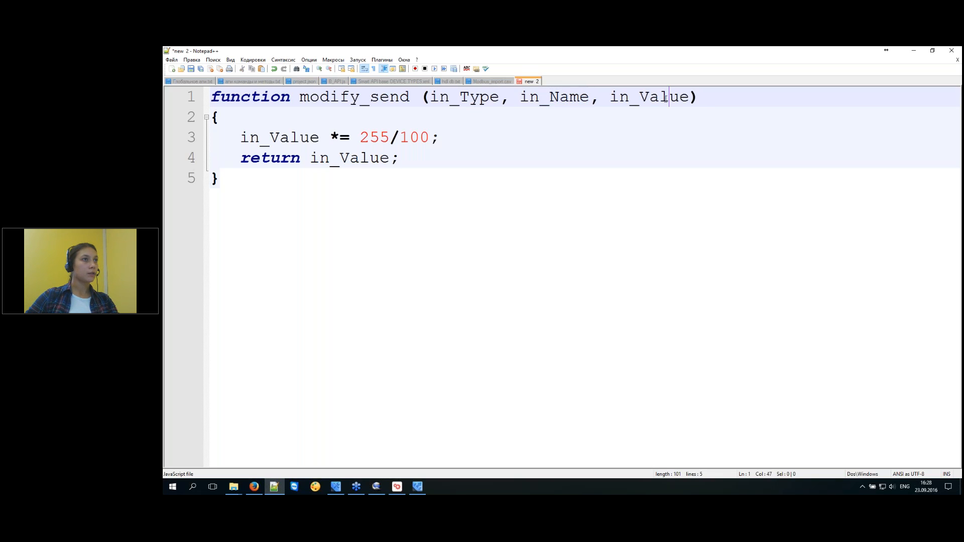
pyautogui.doubleClick(667, 98)
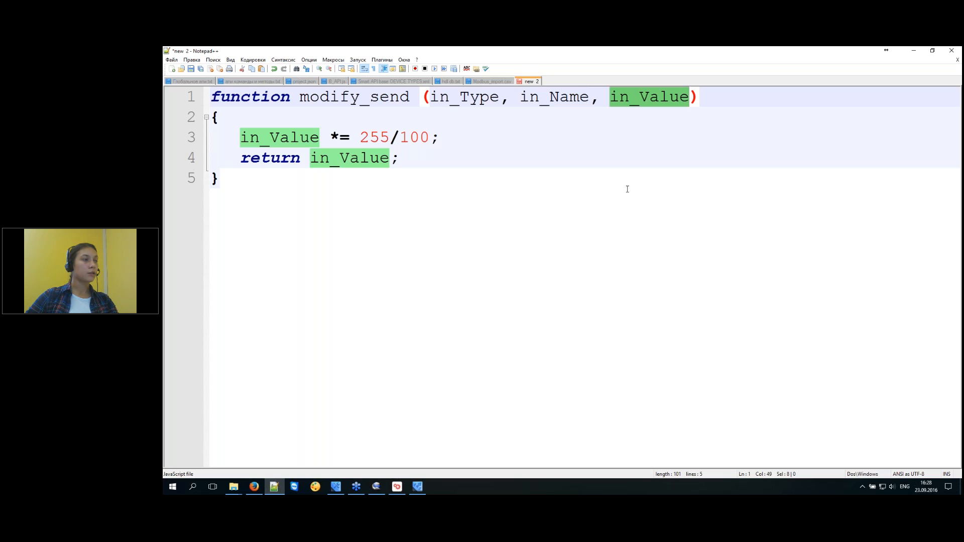
pyautogui.click(628, 160)
pyautogui.click(663, 97)
pyautogui.doubleClick(663, 98)
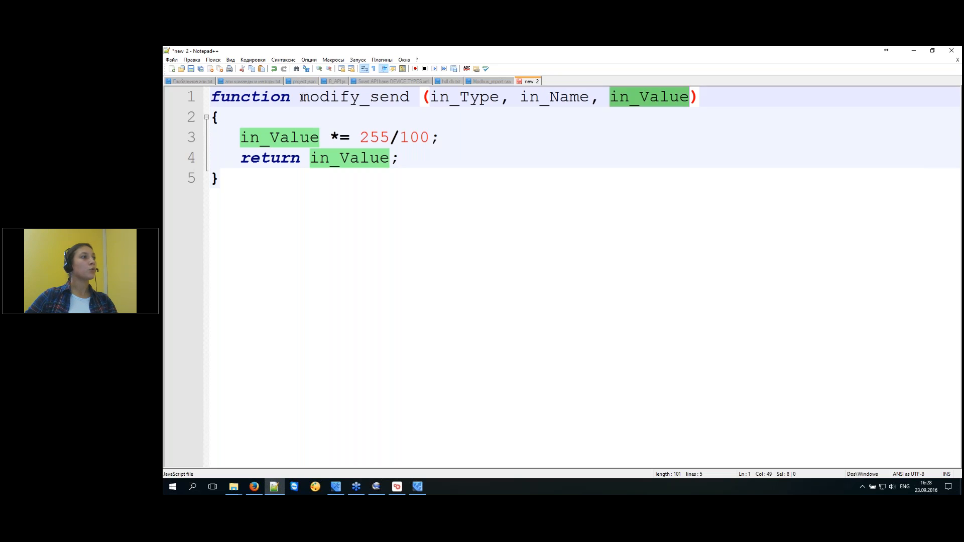
pyautogui.doubleClick(407, 97)
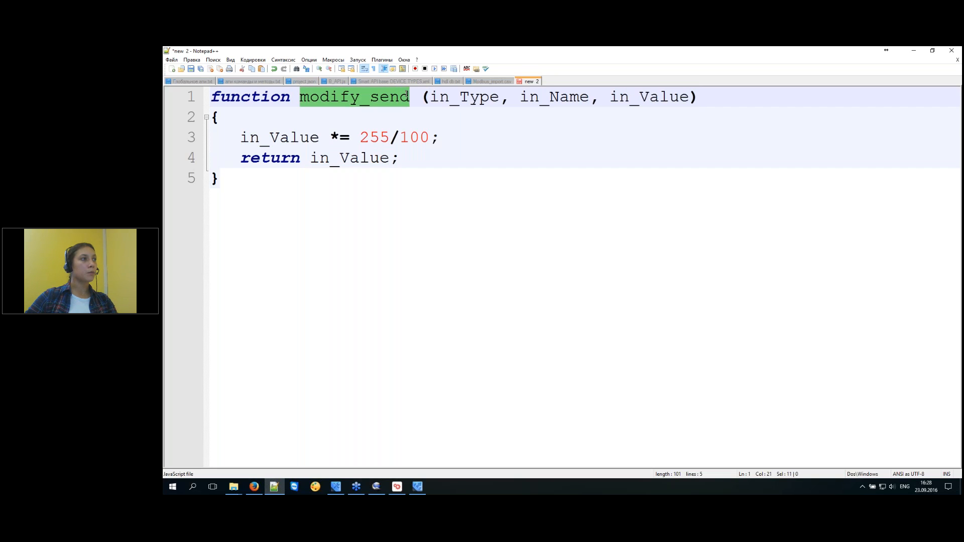
pyautogui.click(335, 488)
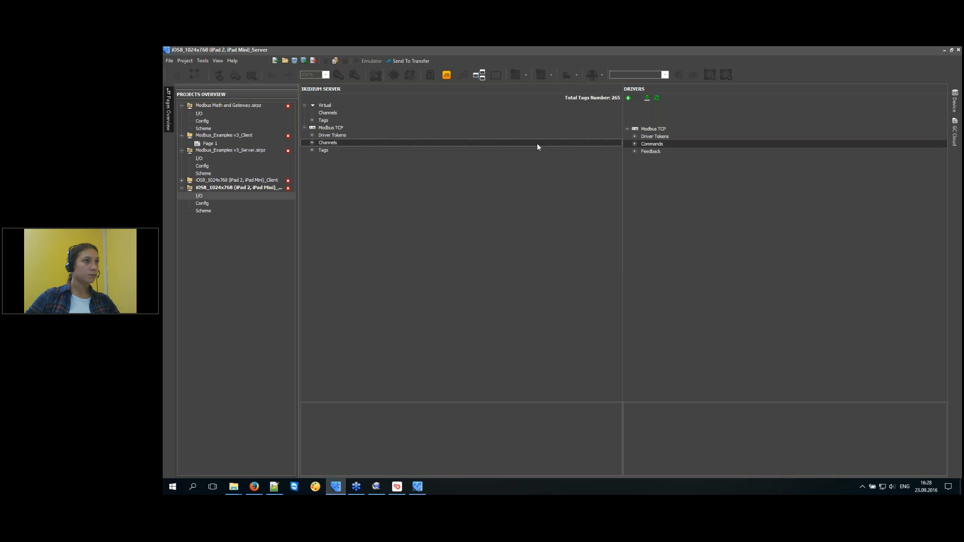
pyautogui.click(311, 143)
# Inspect channel 1's Description and script modifier properties.
pyautogui.click(346, 123)
pyautogui.click(495, 419)
pyautogui.click(619, 426)
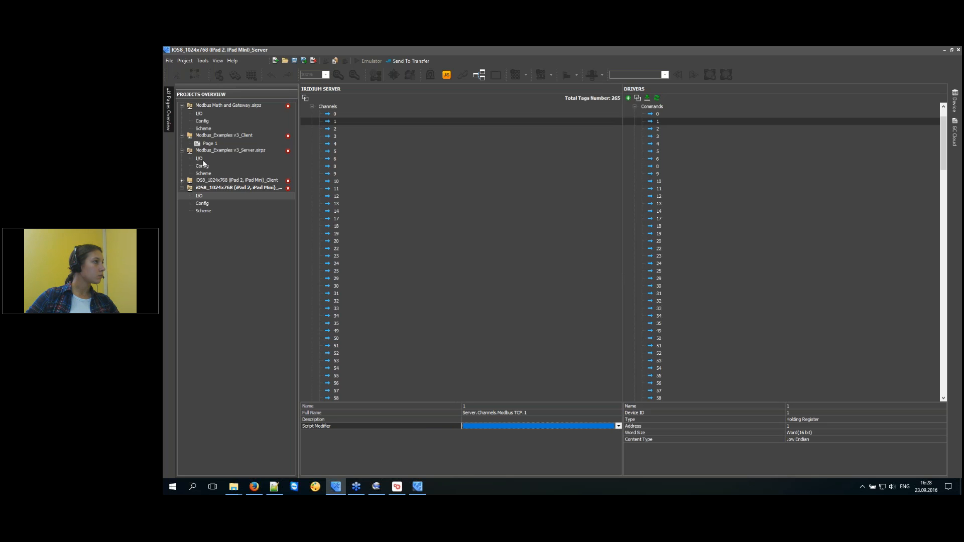
# In Modbus Math and Gateway's I/O, expand the Modbus TCP channels and tags and select tag 0.
pyautogui.click(201, 114)
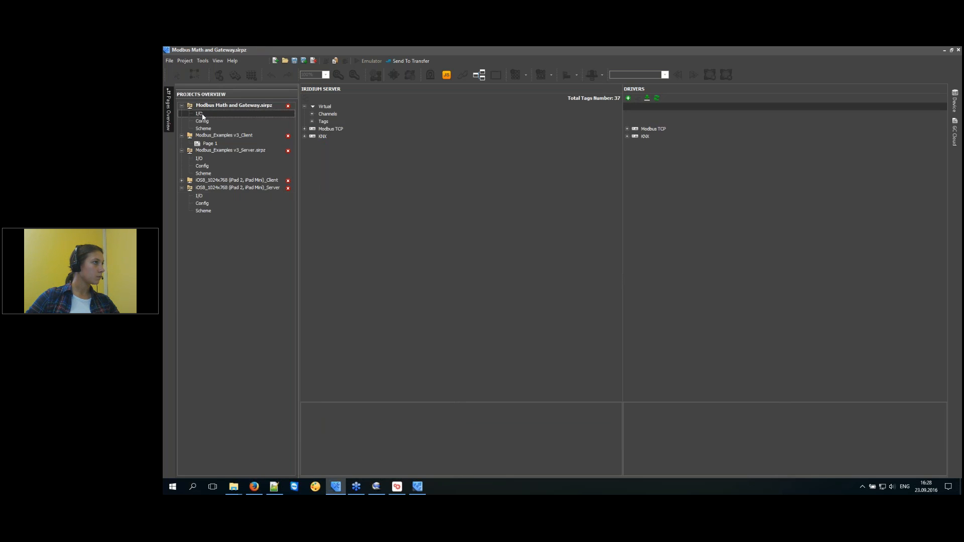
pyautogui.click(305, 130)
pyautogui.click(312, 145)
pyautogui.click(336, 152)
pyautogui.click(335, 159)
pyautogui.click(312, 286)
pyautogui.click(335, 271)
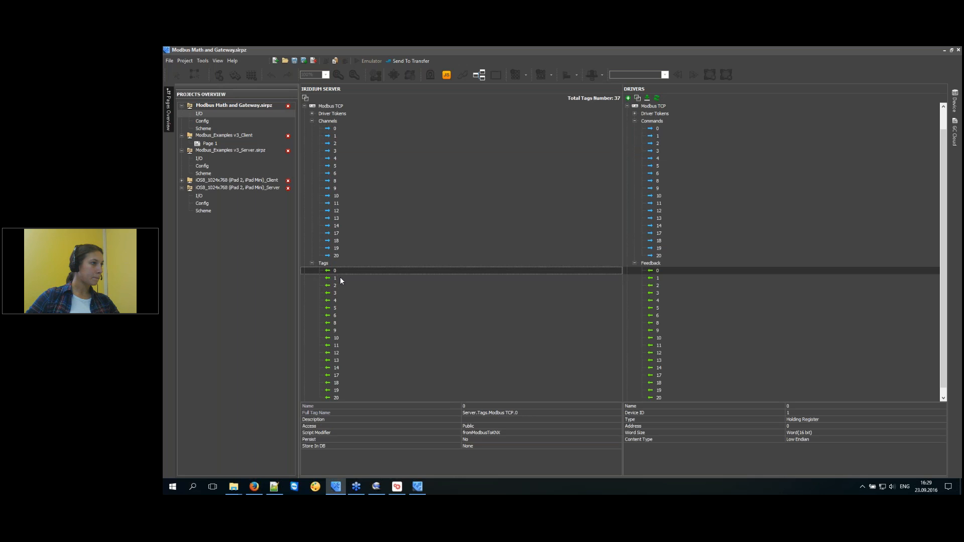
# Confirm tag 0's script modifier is fromModbusToKNX, then open the scripts editor.
pyautogui.click(508, 433)
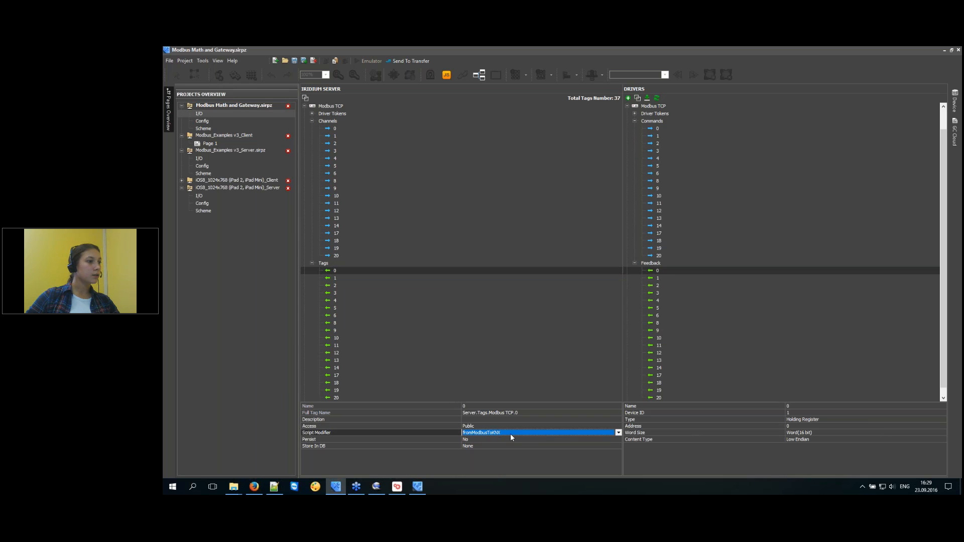
pyautogui.click(514, 433)
pyautogui.click(514, 433)
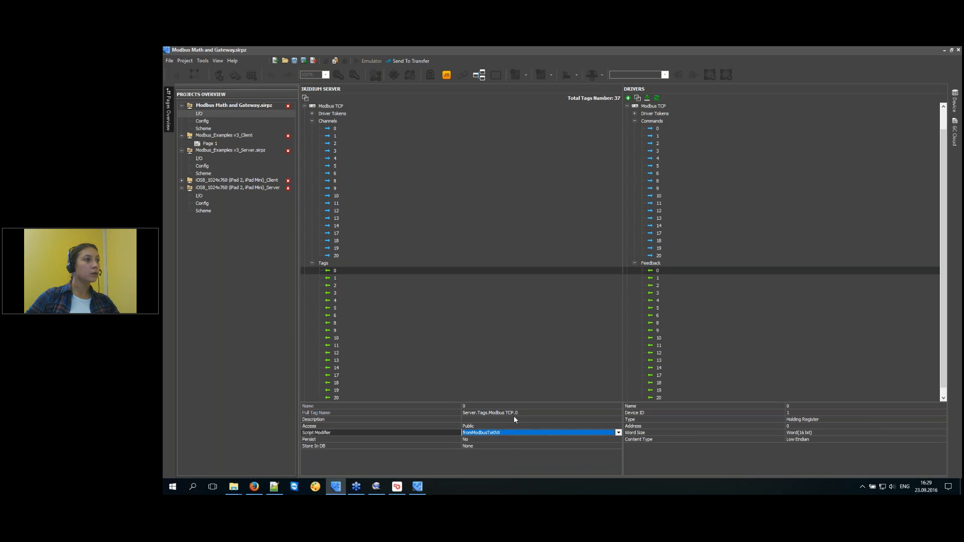
pyautogui.click(340, 273)
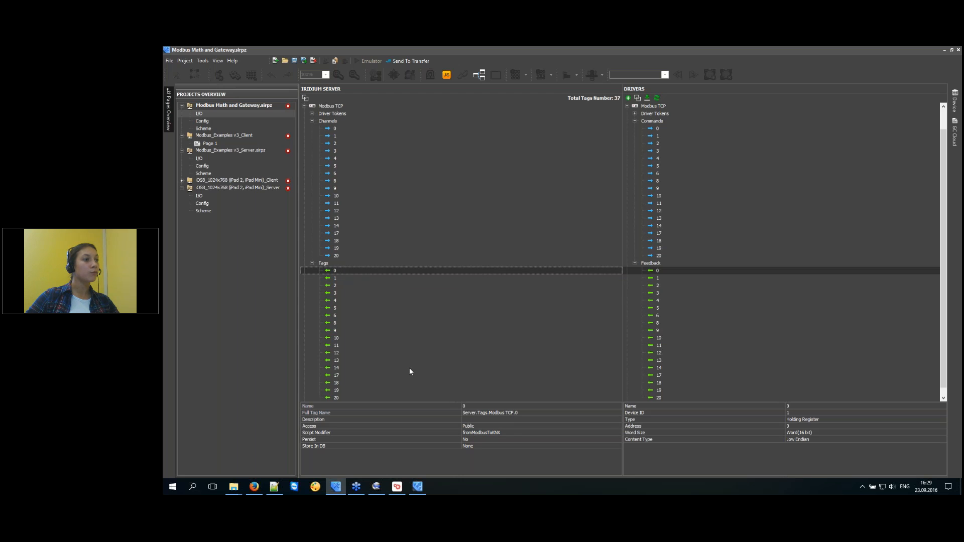
pyautogui.scroll(1, 410, 371)
pyautogui.click(504, 432)
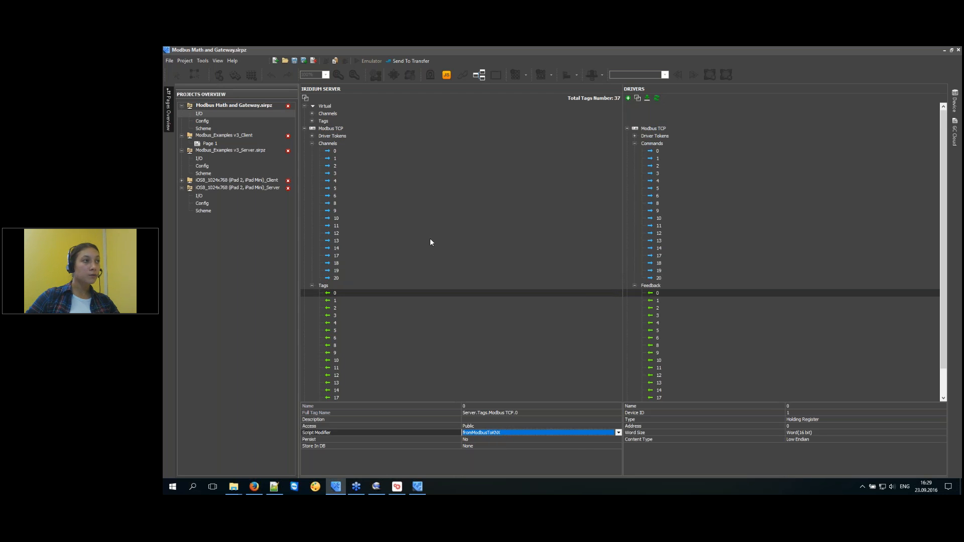
pyautogui.click(446, 74)
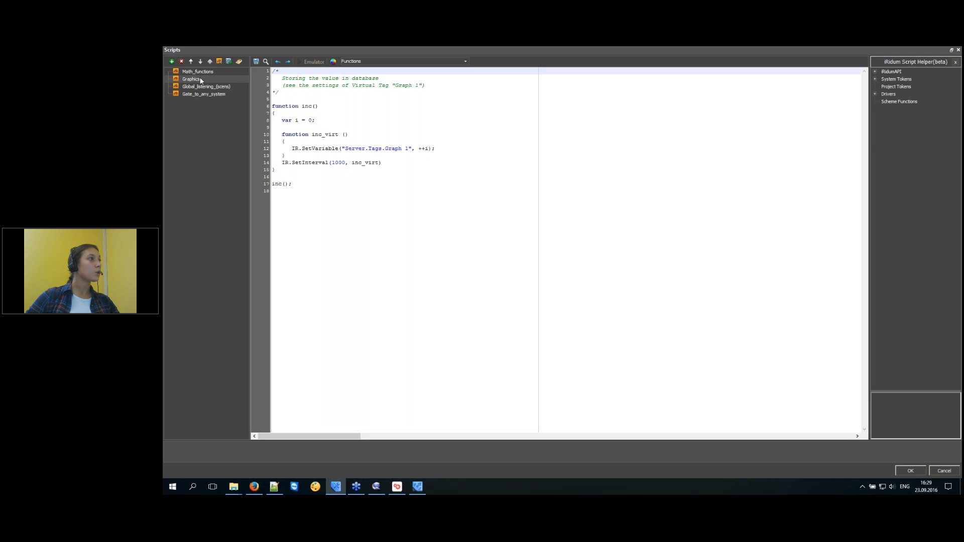
# Review the Math_functions, Global_listening_(scens) and Gate_to_any_system scripts, including fromModbusToKNX.
pyautogui.click(202, 72)
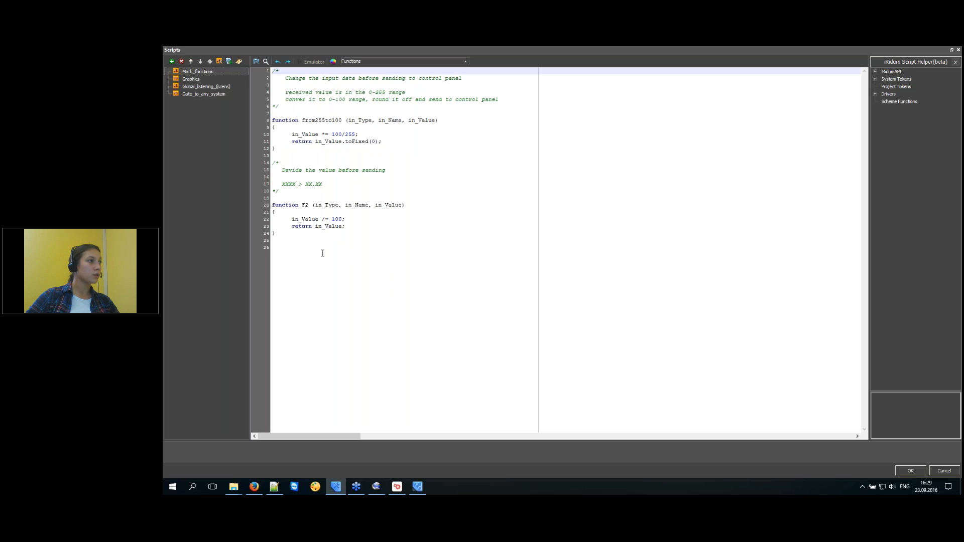
pyautogui.moveTo(323, 252); pyautogui.dragTo(274, 224)
pyautogui.moveTo(275, 148); pyautogui.dragTo(266, 134)
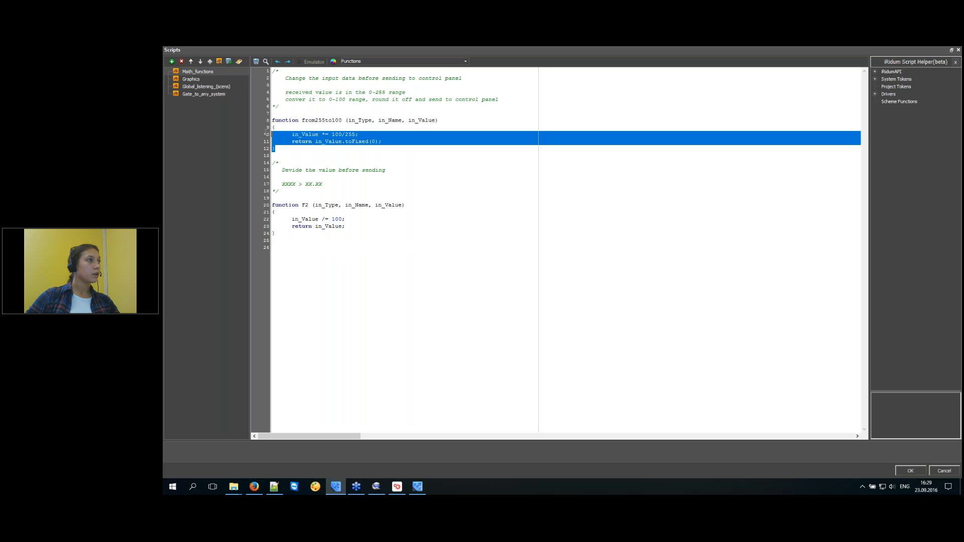
pyautogui.click(420, 150)
pyautogui.moveTo(385, 142); pyautogui.dragTo(273, 134)
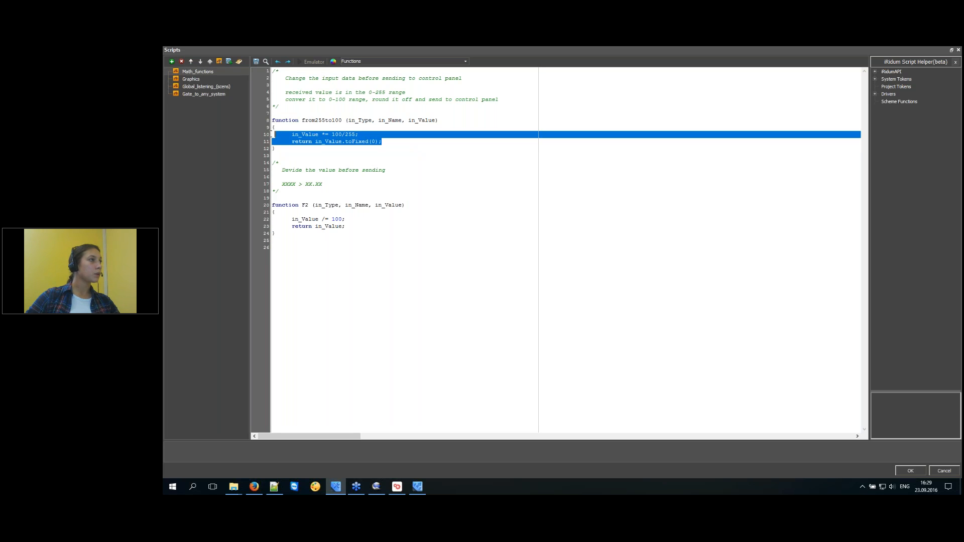
pyautogui.click(218, 86)
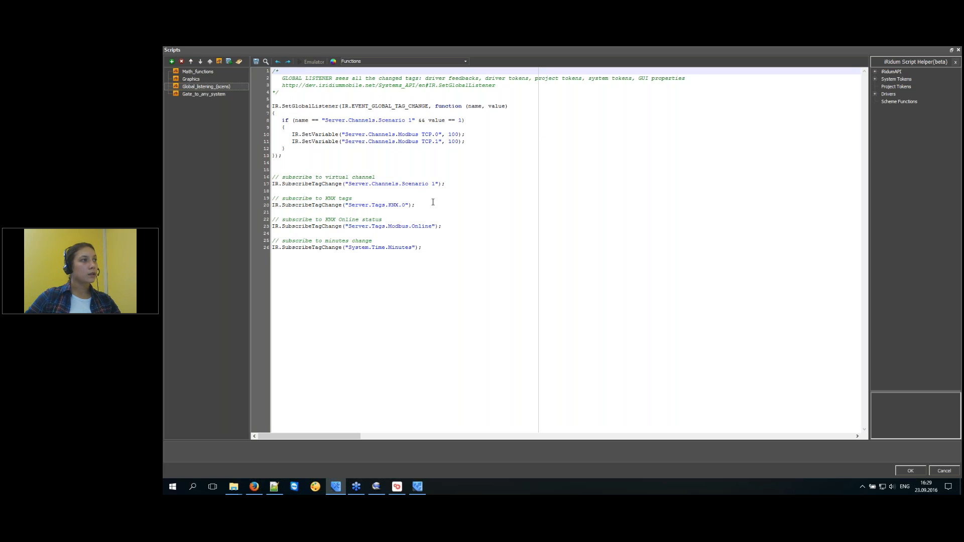
pyautogui.click(199, 94)
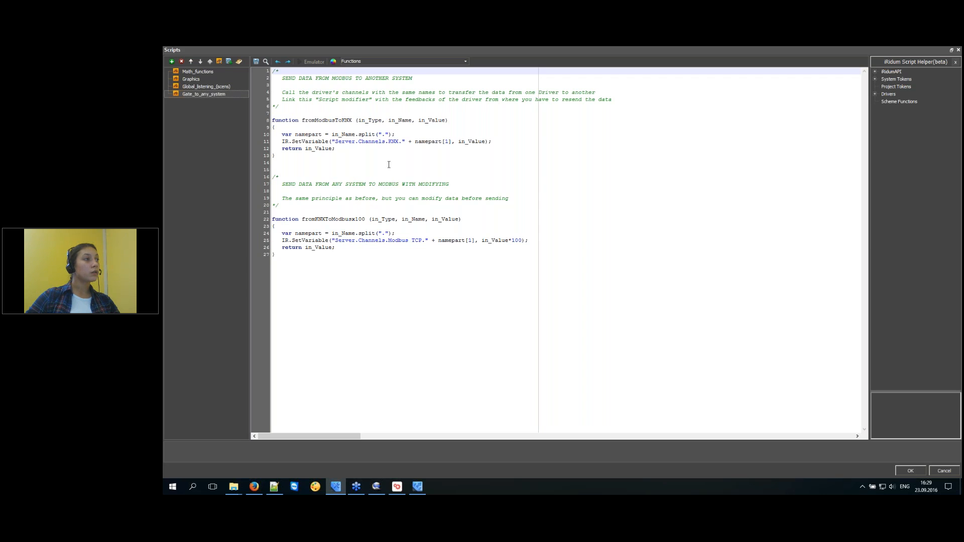
pyautogui.moveTo(348, 150); pyautogui.dragTo(259, 134)
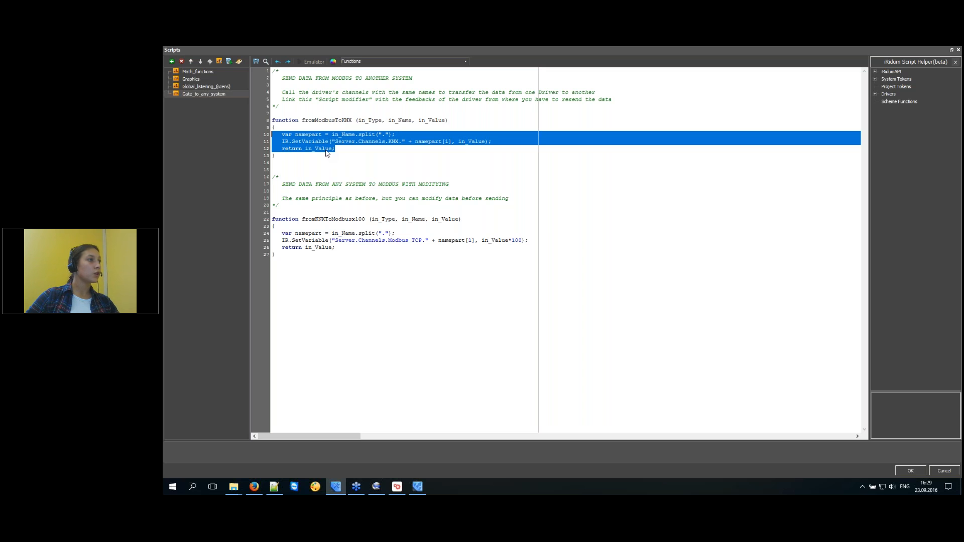
# Close the scripts editor and keep fromModbusToKNX as tag 0's script modifier.
pyautogui.click(910, 471)
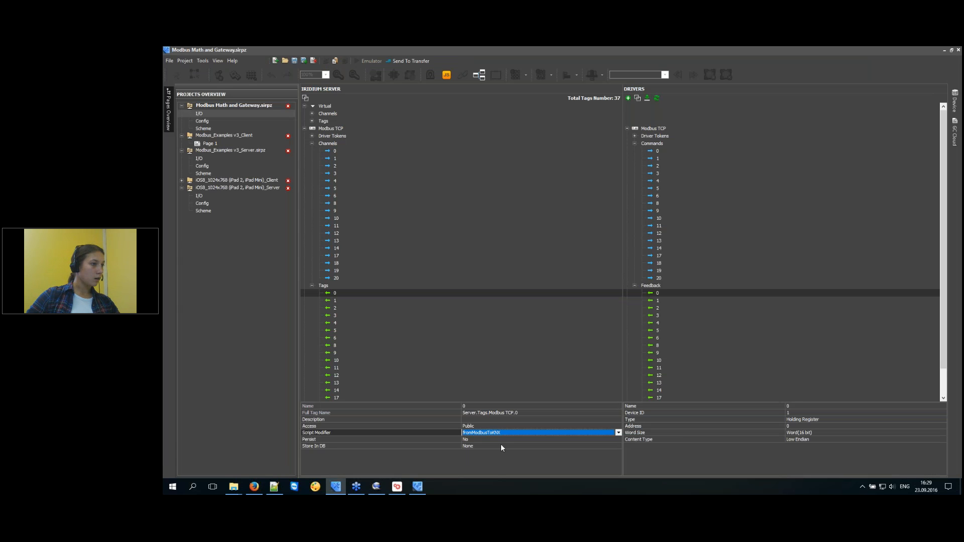
pyautogui.click(420, 431)
pyautogui.click(483, 433)
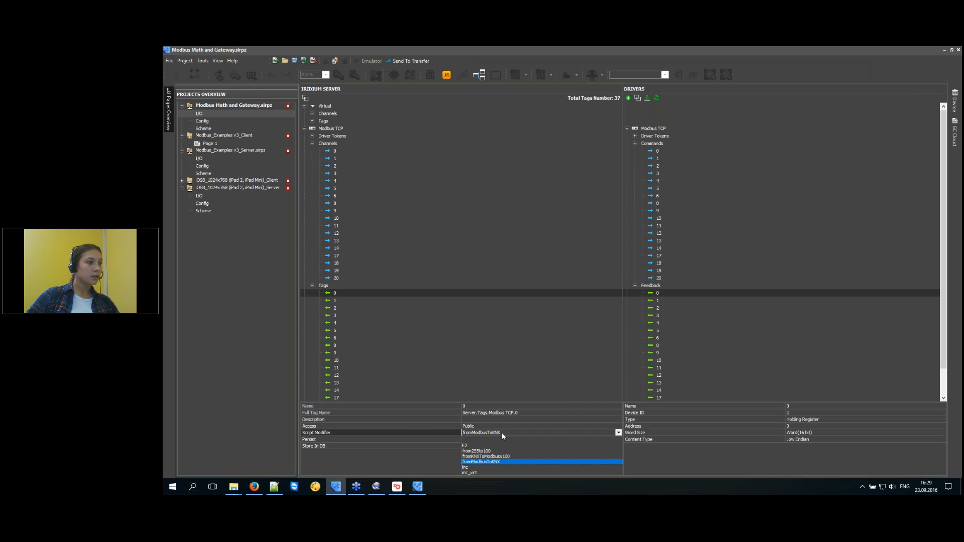
pyautogui.click(502, 433)
pyautogui.click(339, 293)
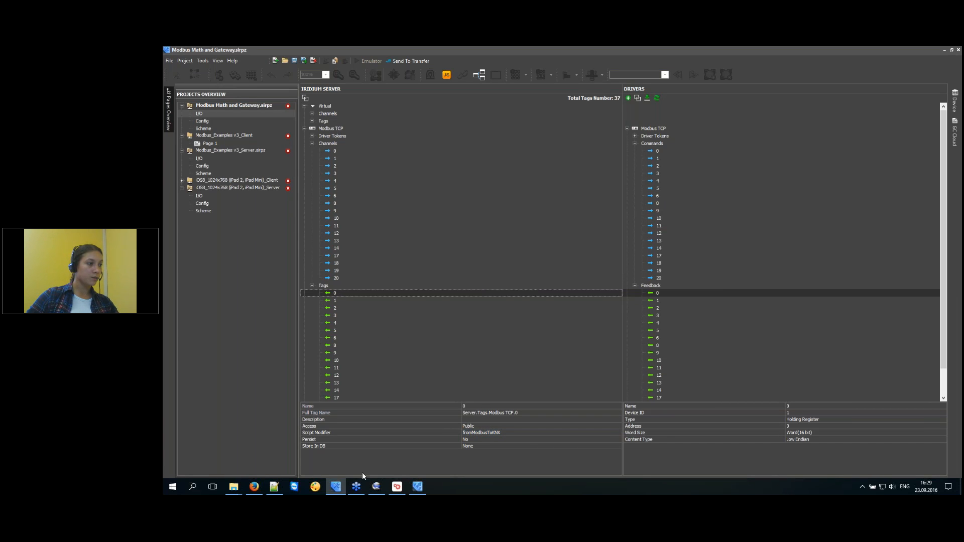
# Change line 3 of modify_send from 'in_Value *= 255/100;' to 'in_Value /= 100;'.
pyautogui.click(275, 487)
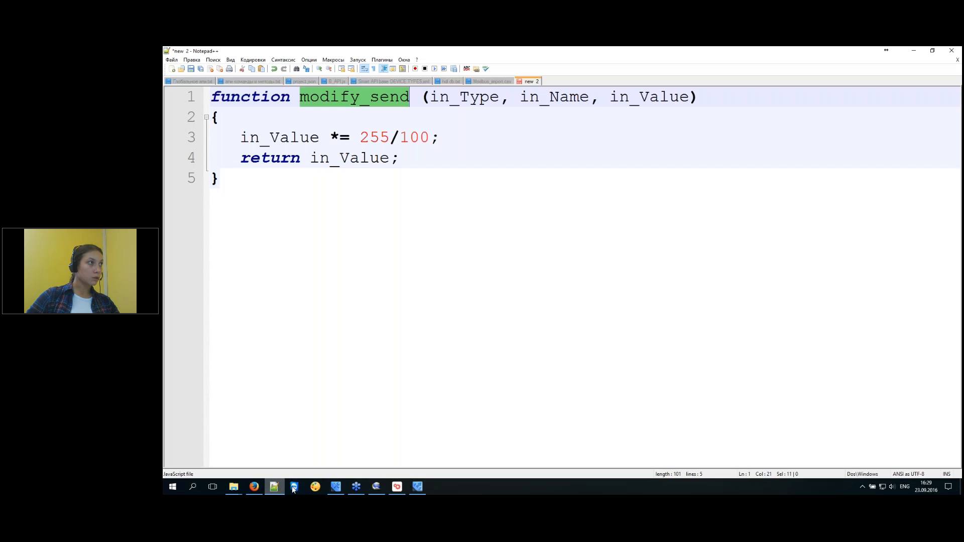
pyautogui.moveTo(430, 137); pyautogui.dragTo(340, 134)
pyautogui.click(341, 134)
pyautogui.press('BackSpace')
pyautogui.write('/')
pyautogui.moveTo(361, 139); pyautogui.dragTo(402, 139)
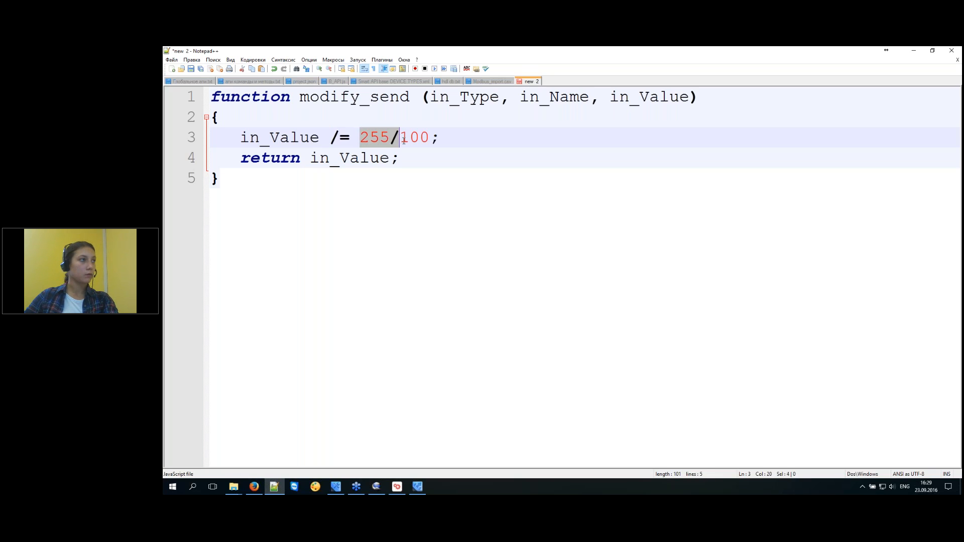
pyautogui.press('BackSpace')
pyautogui.doubleClick(276, 160)
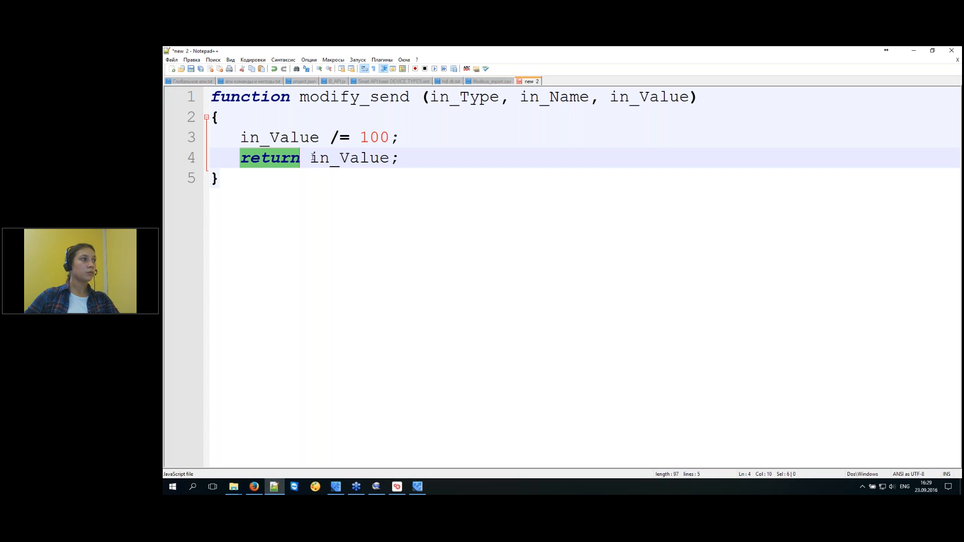
pyautogui.moveTo(312, 157); pyautogui.dragTo(389, 158)
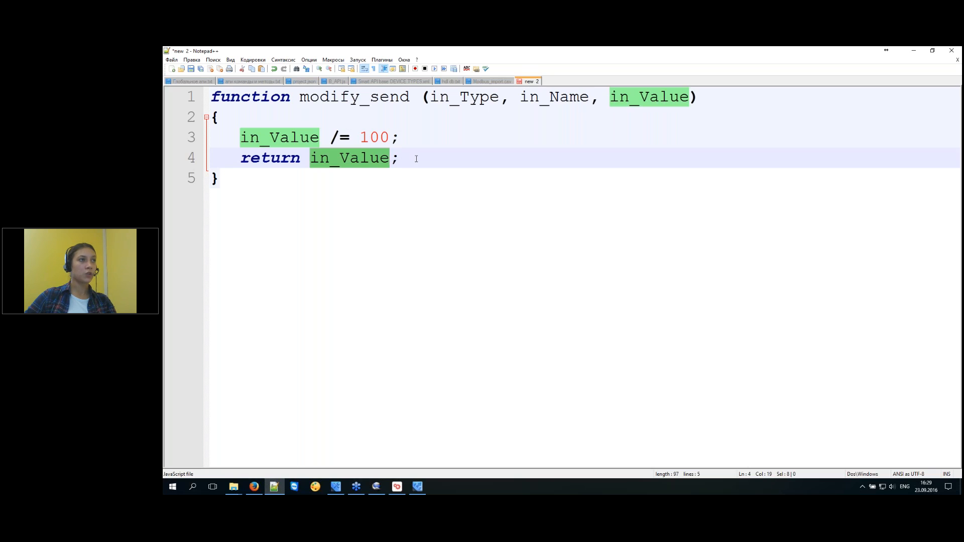
pyautogui.click(418, 158)
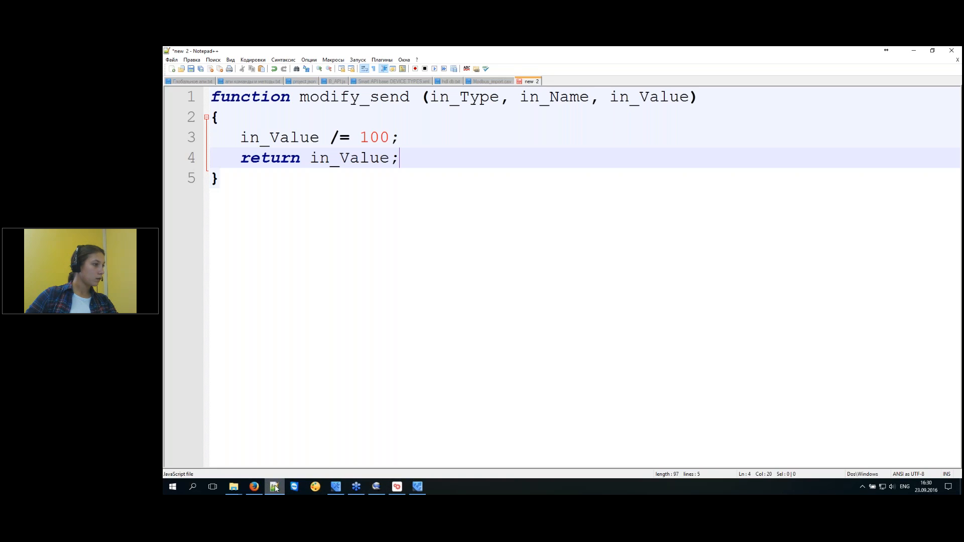
pyautogui.click(337, 487)
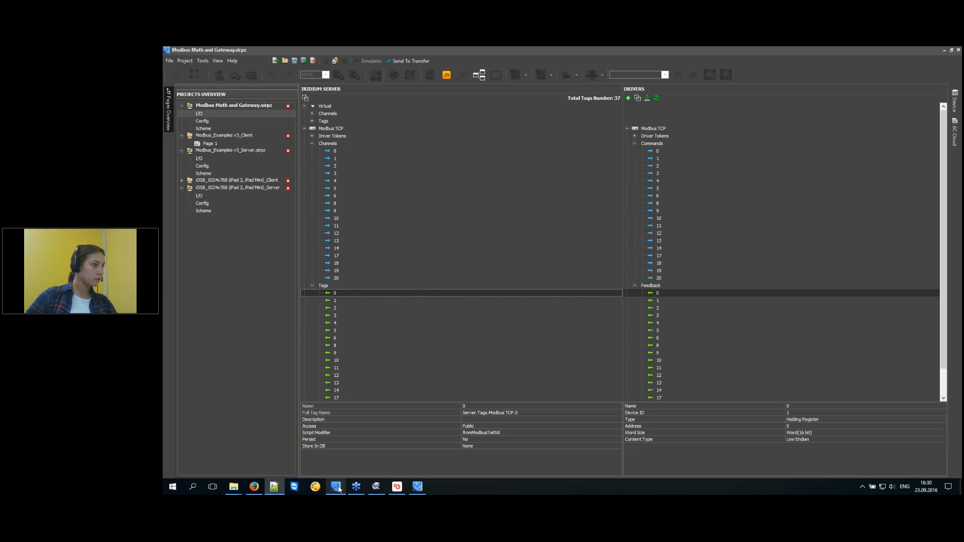
# Select Modbus TCP tag 6 and open its F2 script modifier.
pyautogui.click(399, 487)
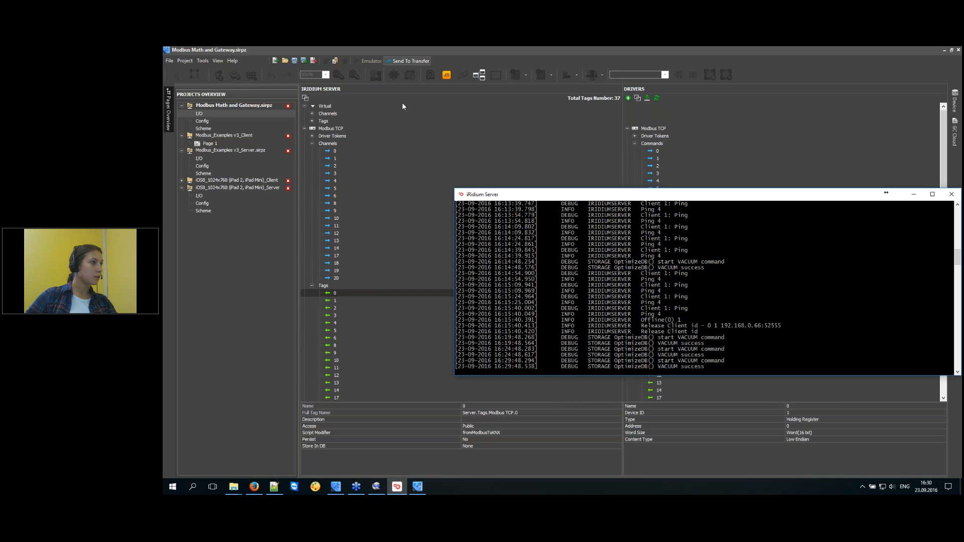
pyautogui.click(352, 293)
pyautogui.press('Down')
pyautogui.press('Down')
pyautogui.press('Down')
pyautogui.press('Down')
pyautogui.press('Down')
pyautogui.press('Down')
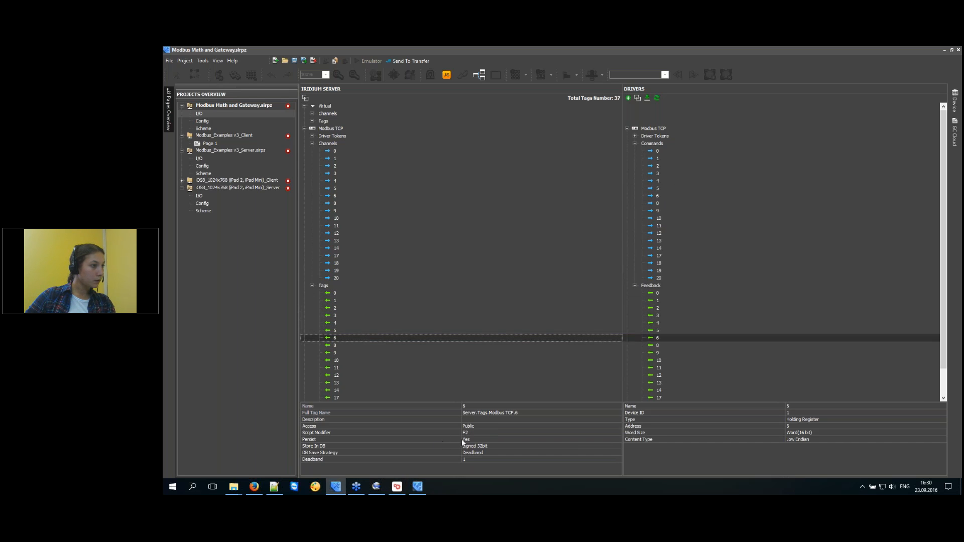
pyautogui.click(476, 435)
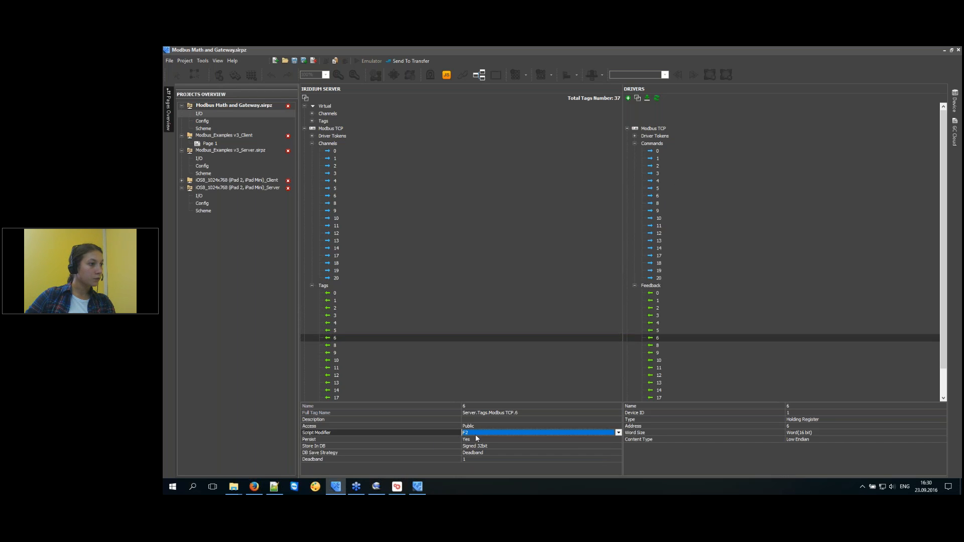
# Check F2's divide-by-100 line in Math_functions, then send the project to Transfer.
pyautogui.click(446, 75)
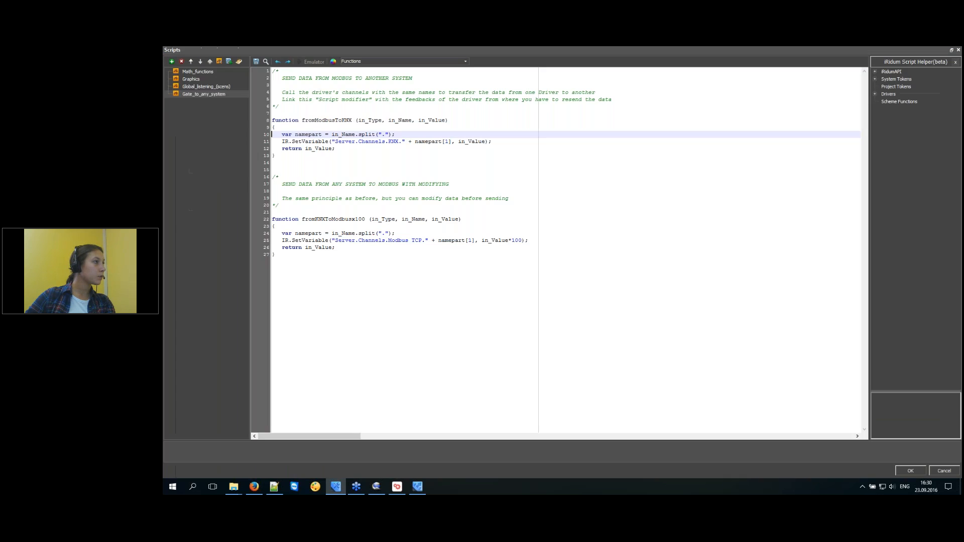
pyautogui.click(202, 71)
pyautogui.moveTo(354, 219); pyautogui.dragTo(293, 226)
pyautogui.click(363, 226)
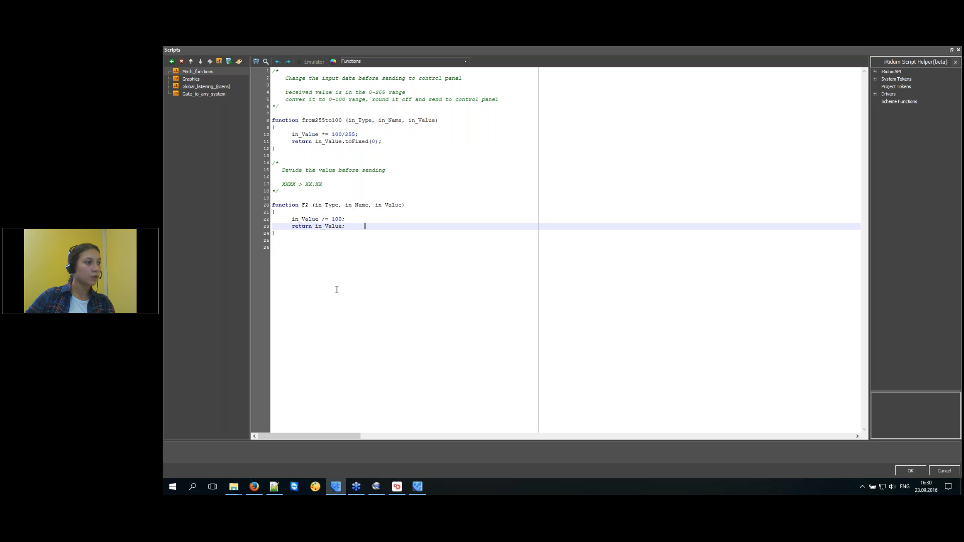
pyautogui.click(397, 486)
pyautogui.click(911, 471)
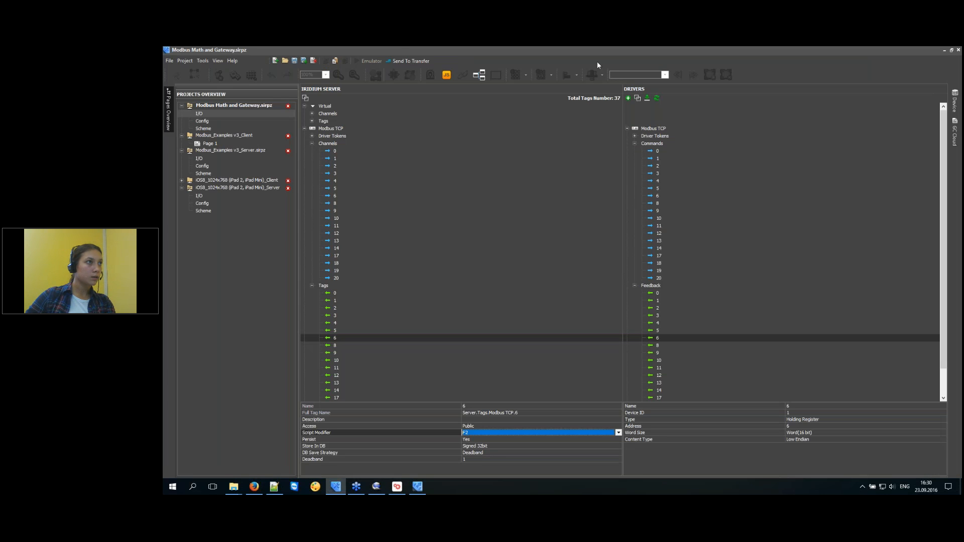
pyautogui.click(401, 61)
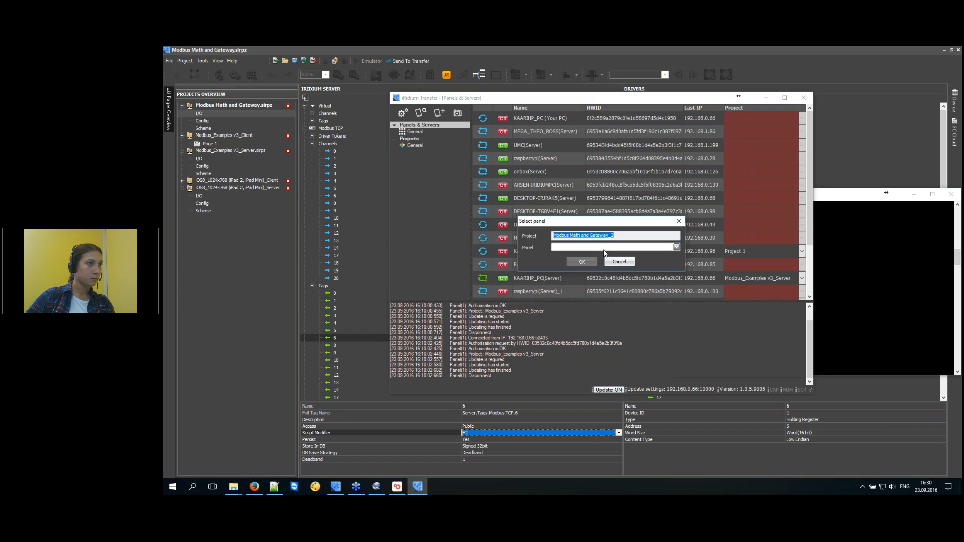
# Upload the project to the local PC's iRidium Server and bring its console forward.
pyautogui.click(606, 248)
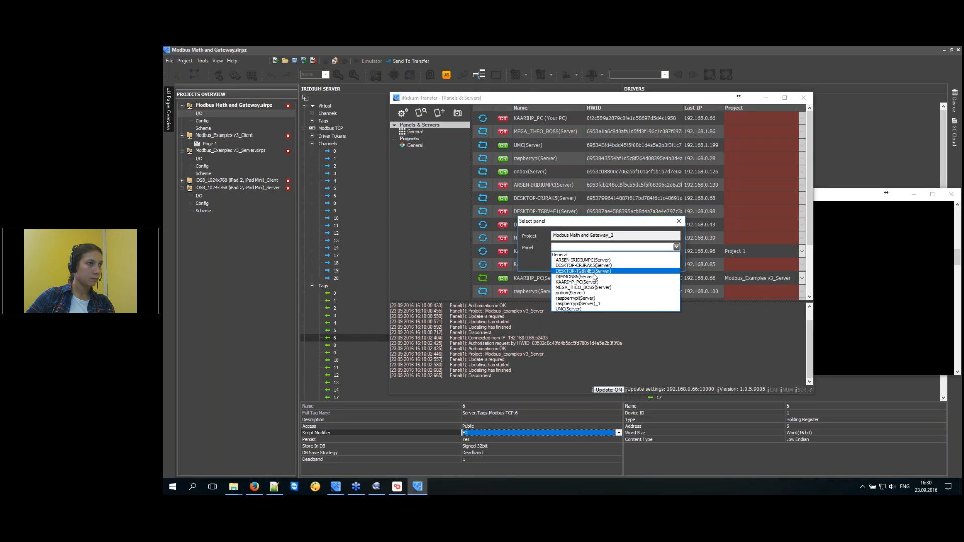
pyautogui.click(592, 283)
pyautogui.click(584, 263)
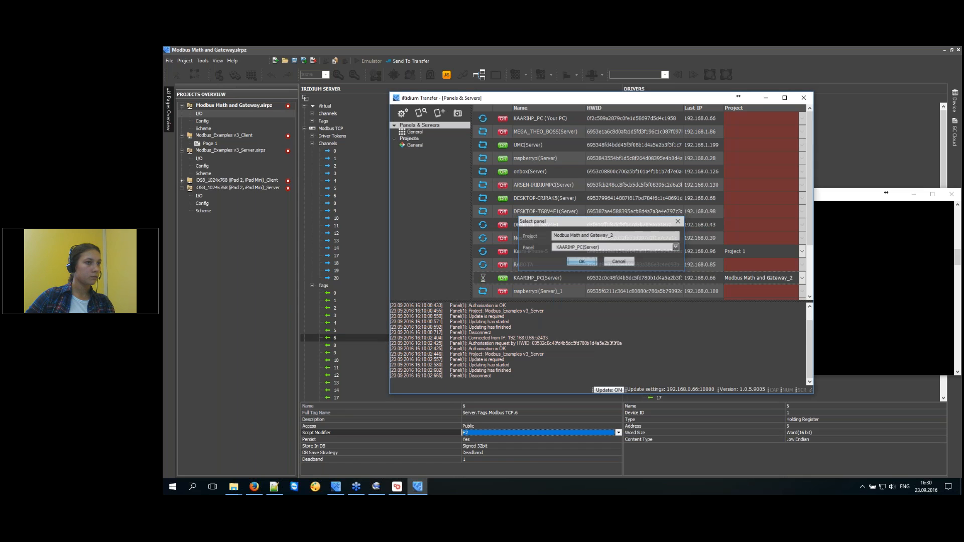
pyautogui.click(842, 252)
pyautogui.moveTo(669, 193); pyautogui.dragTo(603, 180)
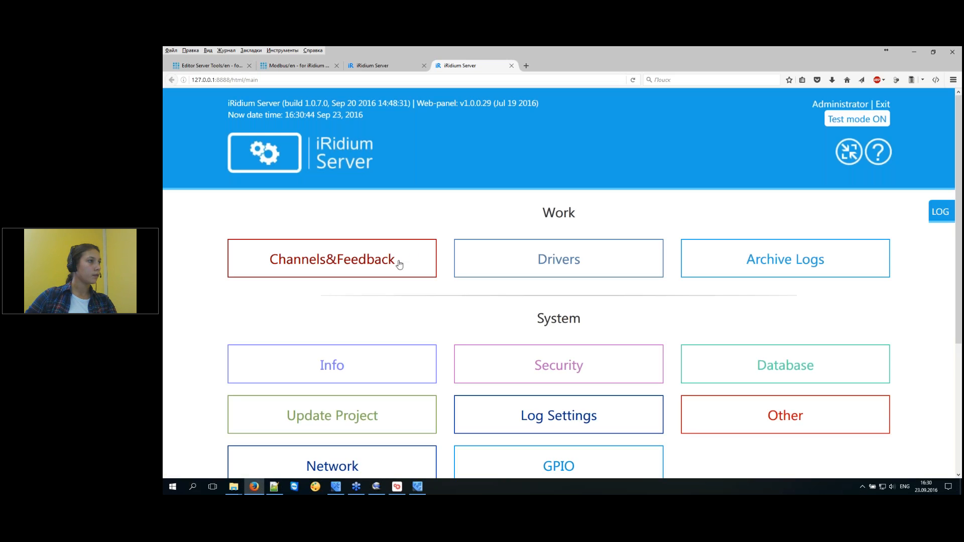
# Browse the web panel's Channels&Feedback tables, then return to iRidium Studio.
pyautogui.click(399, 265)
pyautogui.scroll(-3, 596, 237)
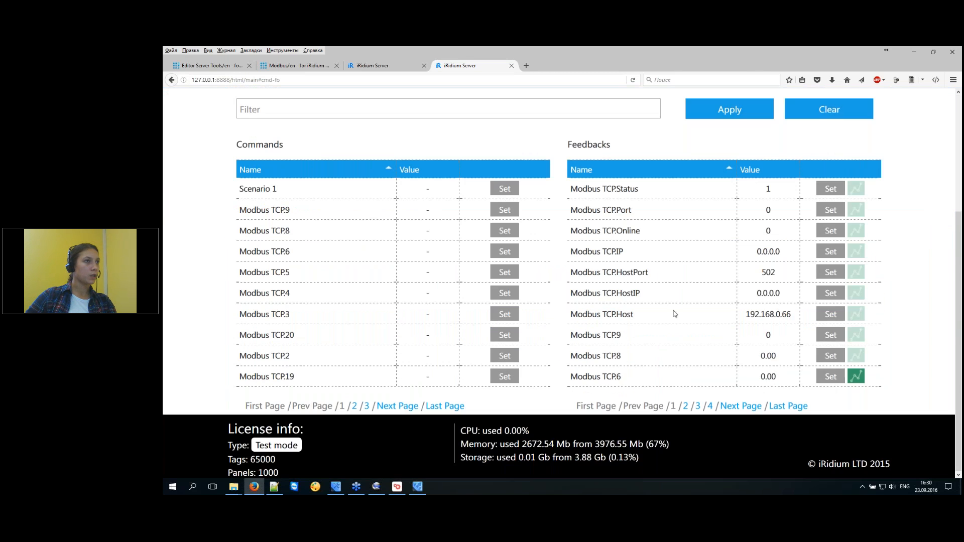
pyautogui.click(335, 487)
pyautogui.click(338, 340)
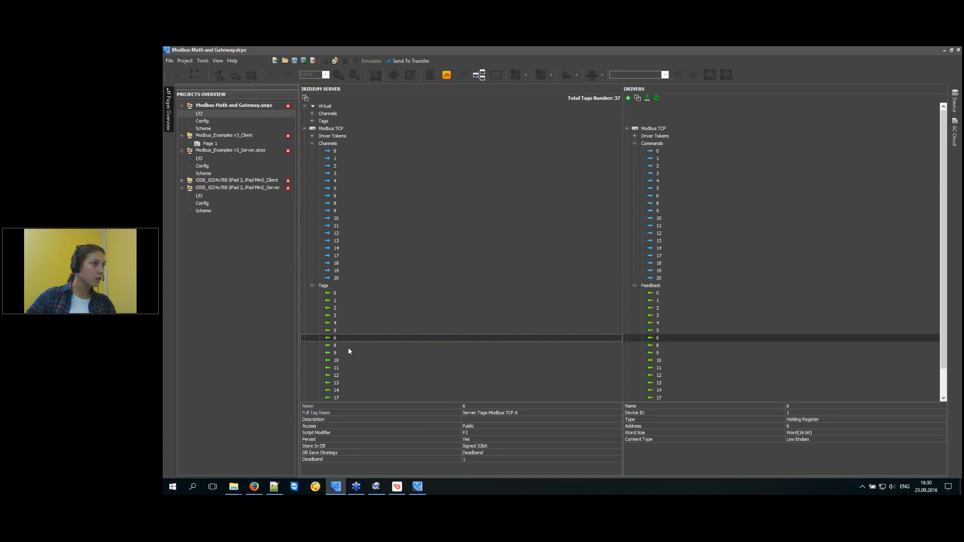
# Confirm tag 6's Script Modifier is F2, then go back to the server web panel.
pyautogui.click(477, 432)
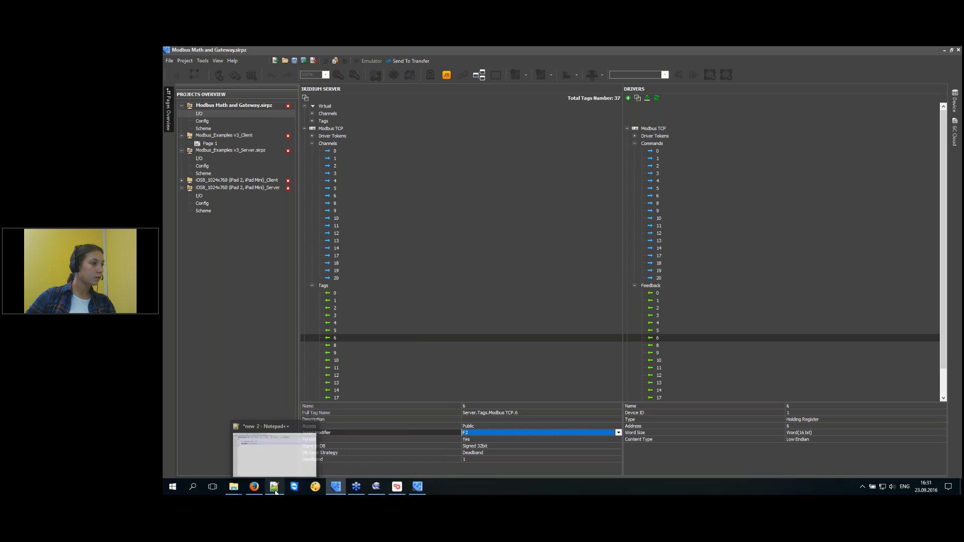
pyautogui.click(254, 487)
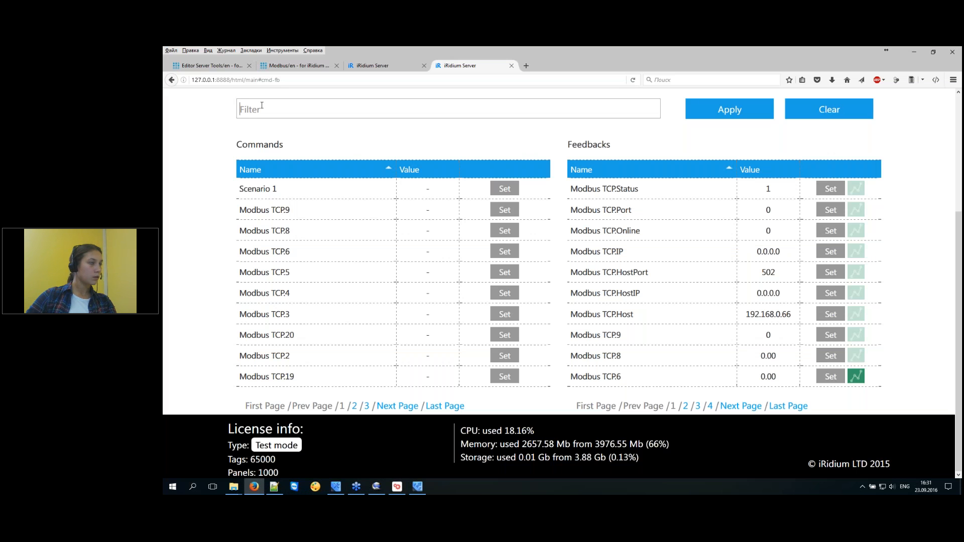
# Filter the Channels&Feedback tables to .6.
pyautogui.write('/')
pyautogui.press('BackSpace')
pyautogui.hotkey('alt', 'shift')
pyautogui.write('ю')
pyautogui.press('BackSpace')
pyautogui.hotkey('alt', 'shift')
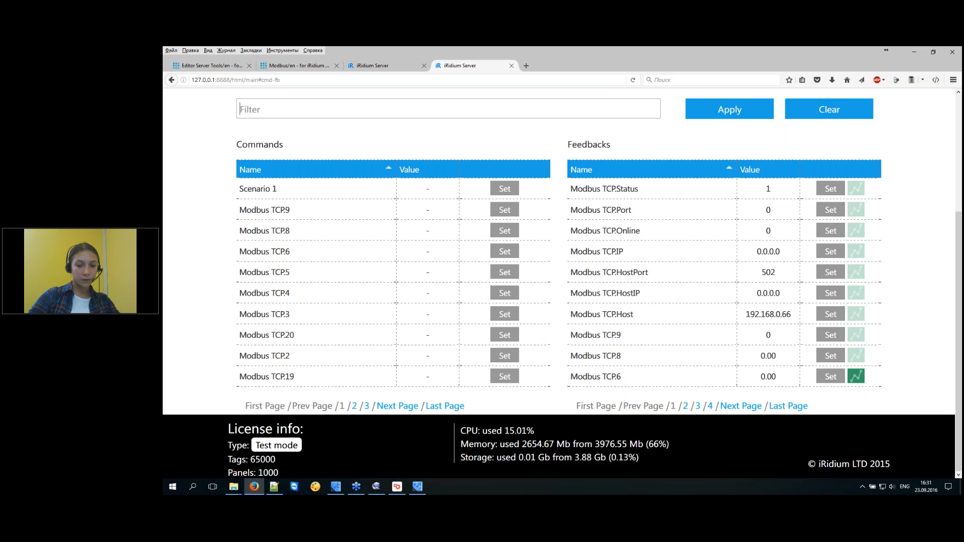
pyautogui.write('.6')
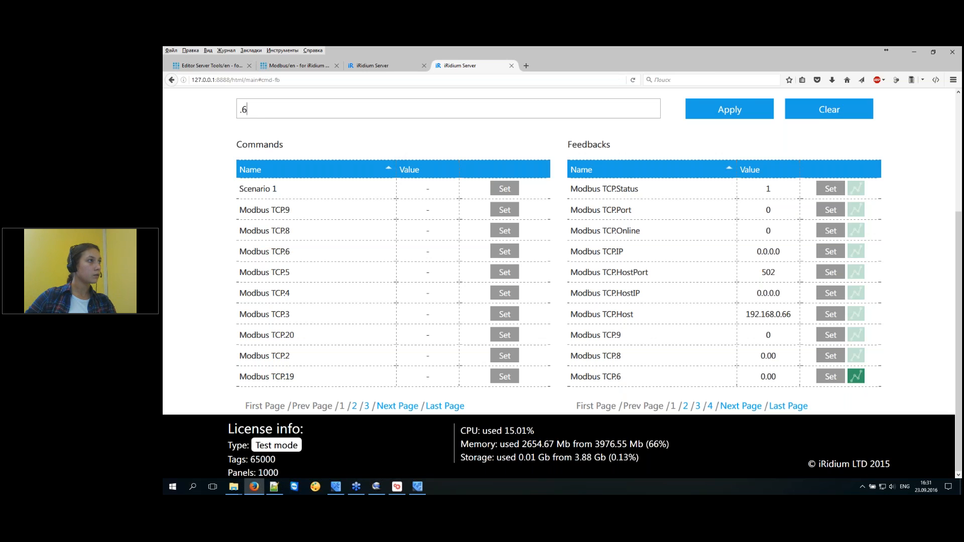
pyautogui.click(730, 110)
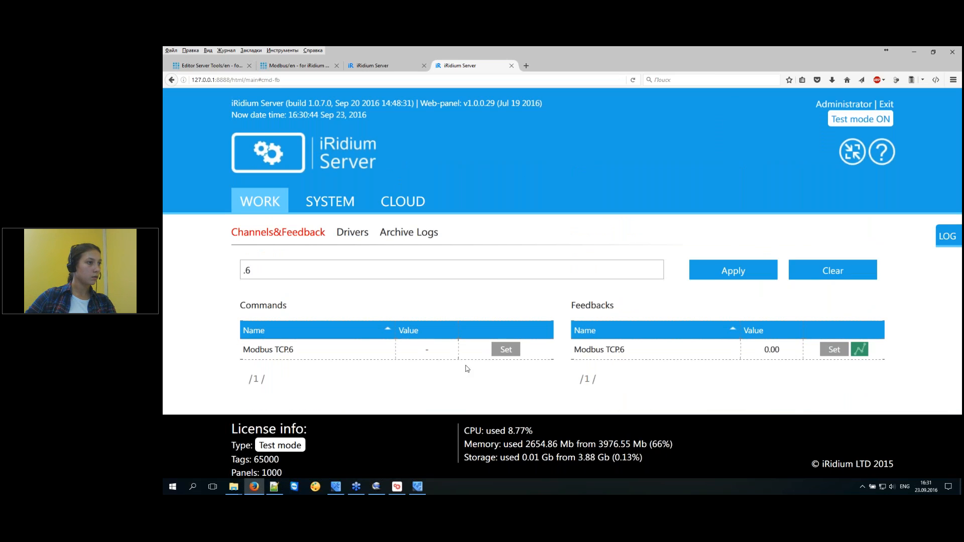
# Set the Modbus TCP.6 command value to 1000.
pyautogui.click(507, 352)
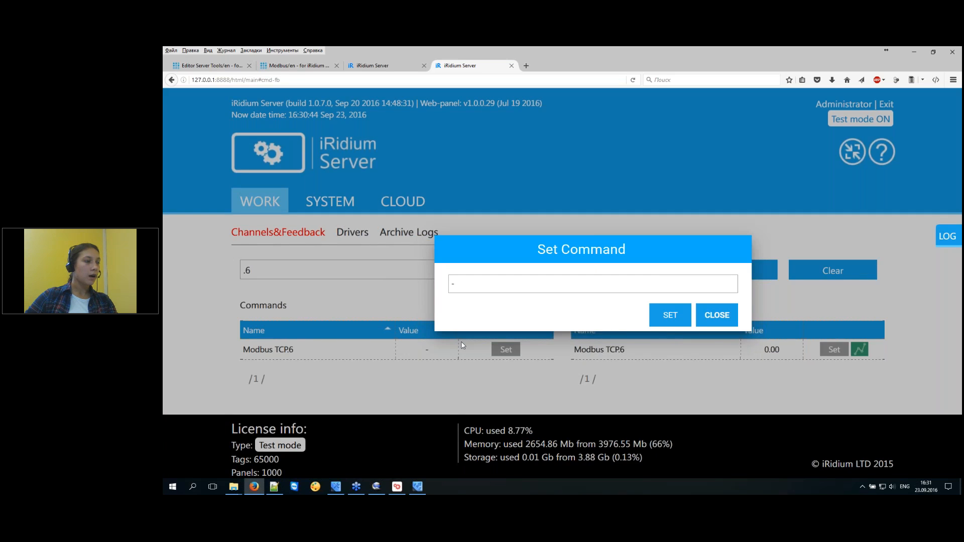
pyautogui.write('-')
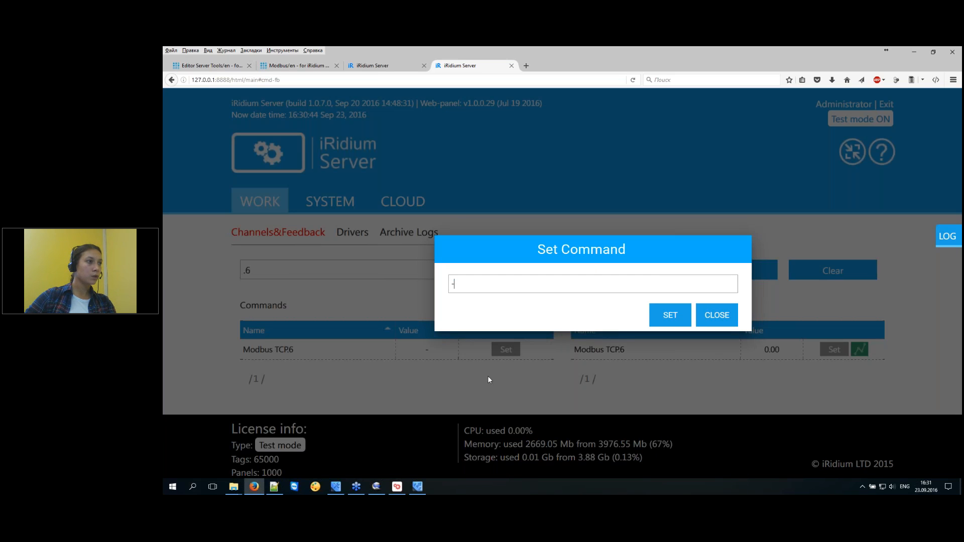
pyautogui.press('BackSpace')
pyautogui.write('1000')
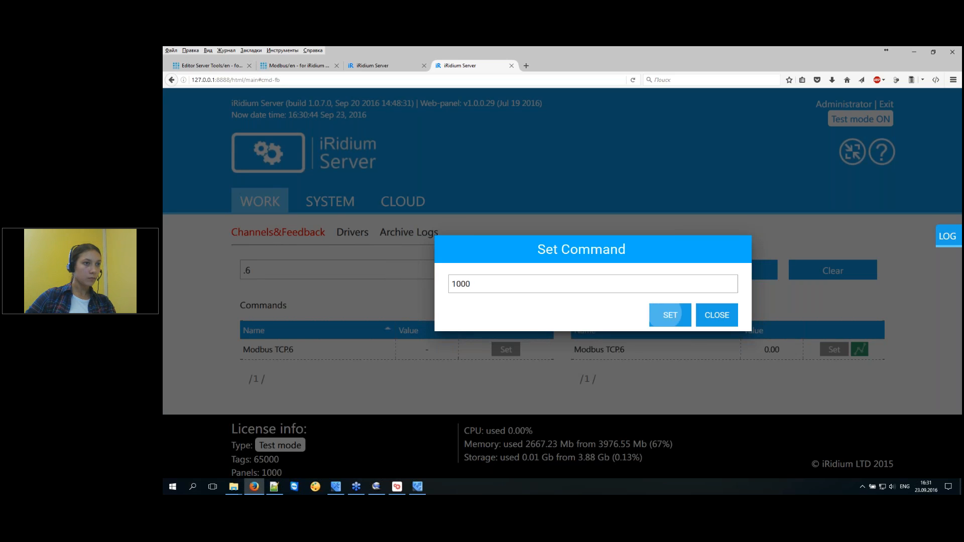
pyautogui.click(667, 316)
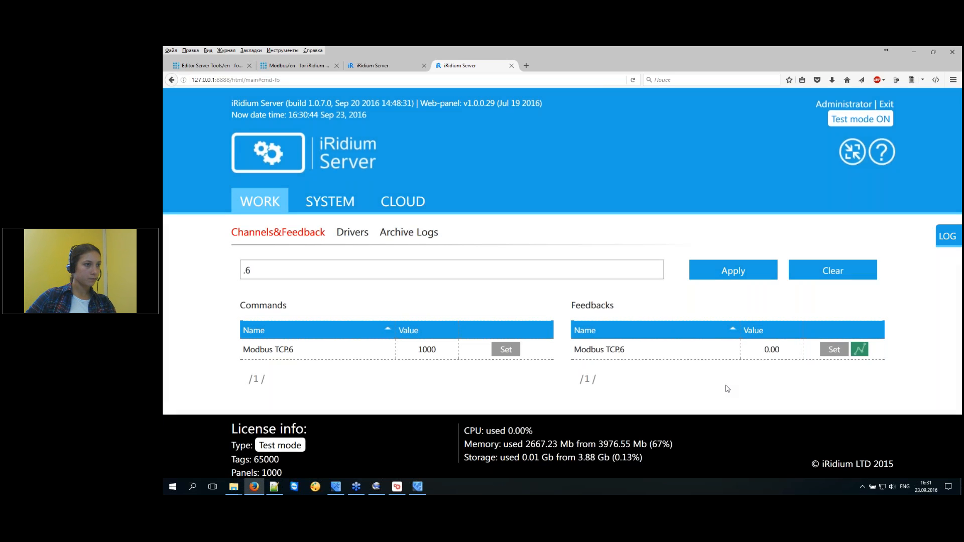
pyautogui.click(397, 487)
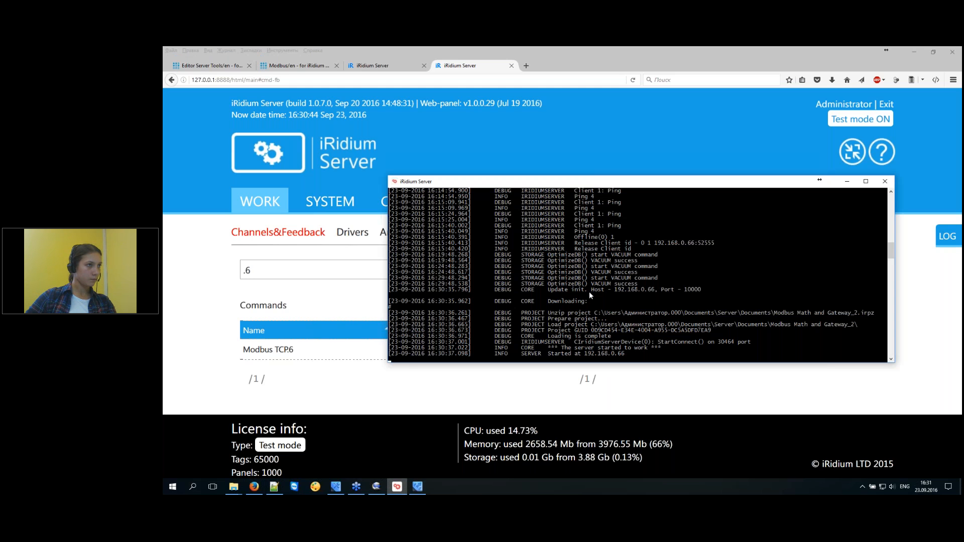
# Launch the Modbus PLC Simulator (mod_RSsim.exe) on port 502 and reopen the Modbus TCP.6 value dialog.
pyautogui.click(235, 487)
pyautogui.click(216, 463)
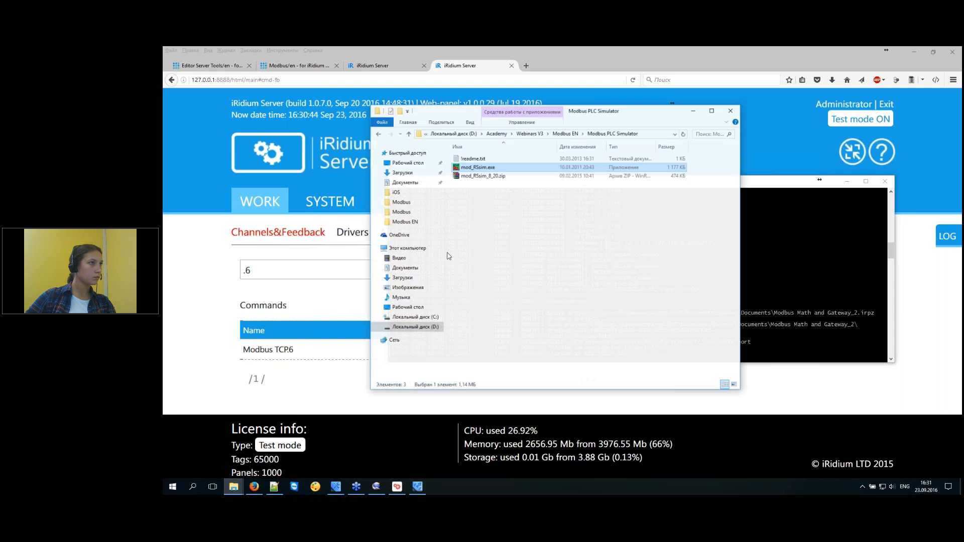
pyautogui.doubleClick(485, 163)
pyautogui.click(635, 295)
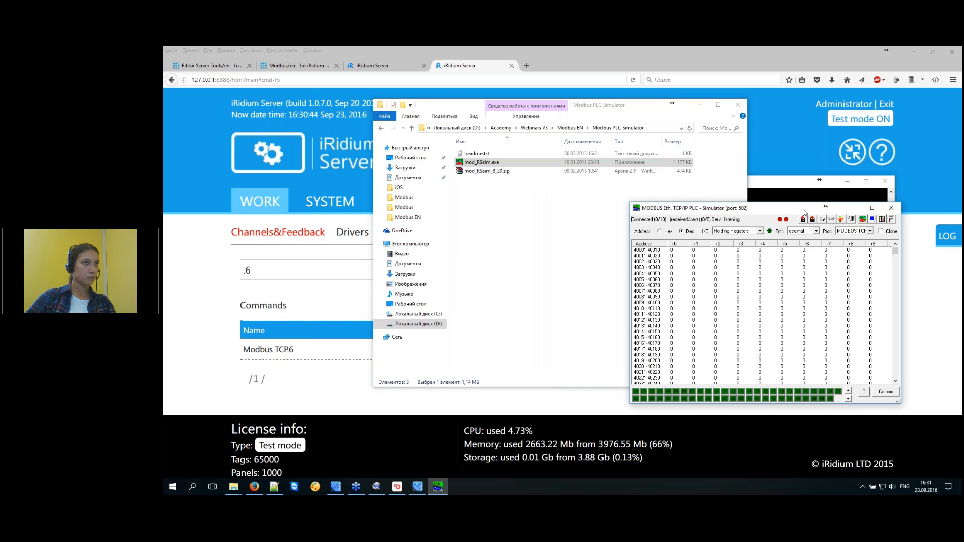
pyautogui.moveTo(767, 208); pyautogui.dragTo(792, 233)
pyautogui.click(195, 352)
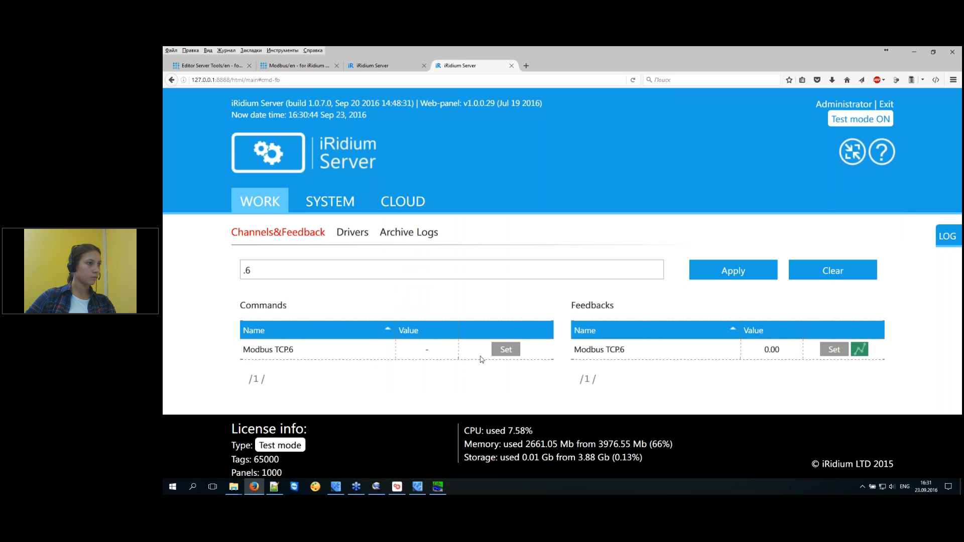
pyautogui.click(505, 352)
pyautogui.write('1000')
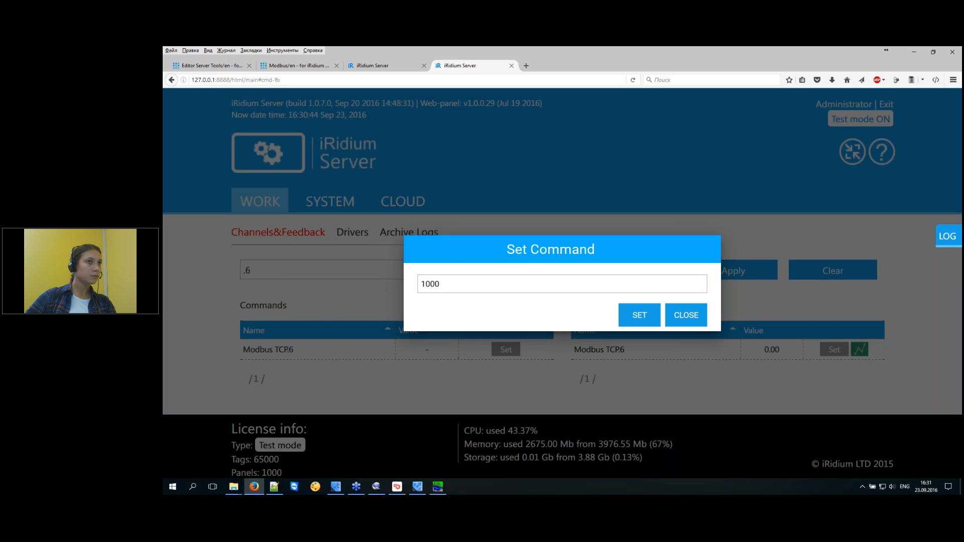
pyautogui.click(651, 315)
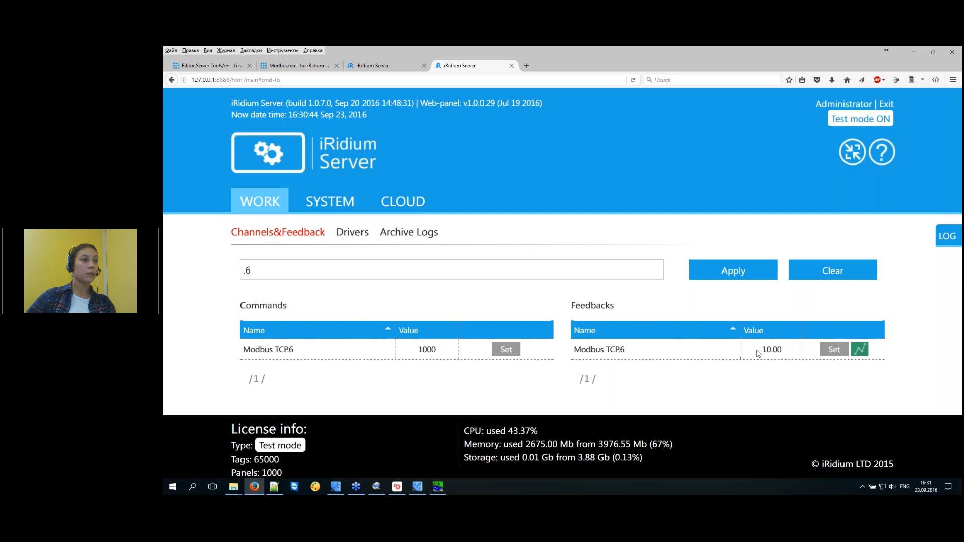
pyautogui.moveTo(759, 351); pyautogui.dragTo(789, 353)
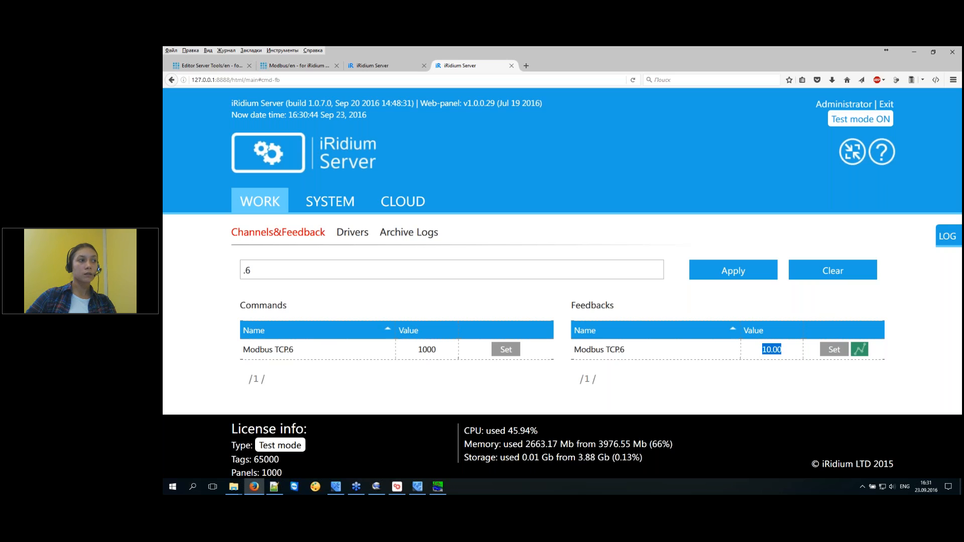
pyautogui.moveTo(413, 351); pyautogui.dragTo(437, 350)
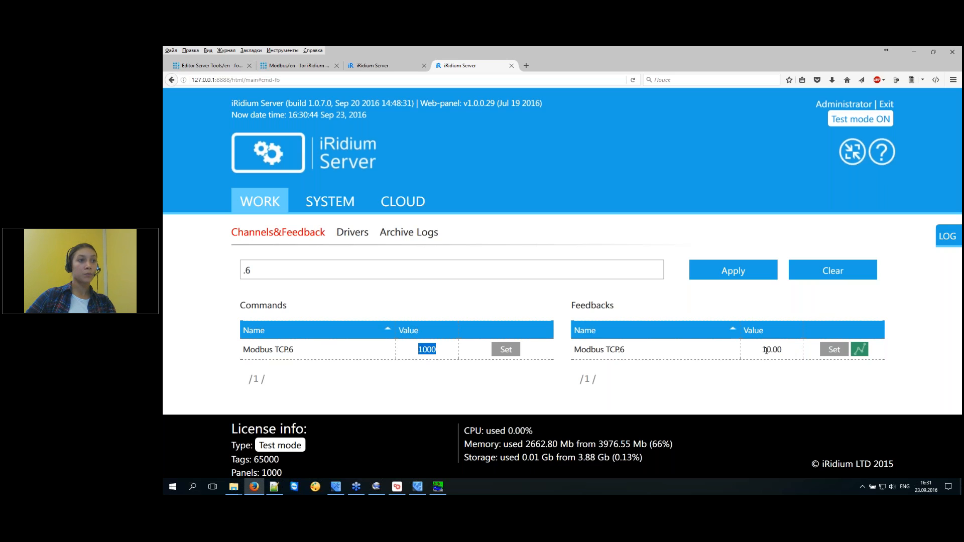
pyautogui.moveTo(759, 351); pyautogui.dragTo(784, 352)
pyautogui.click(792, 356)
pyautogui.click(438, 486)
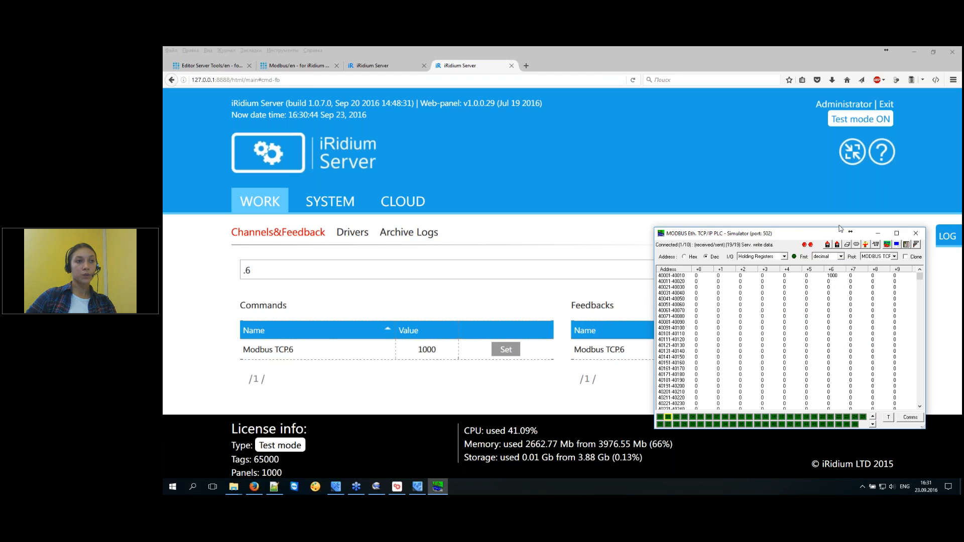
pyautogui.moveTo(832, 237); pyautogui.dragTo(652, 124)
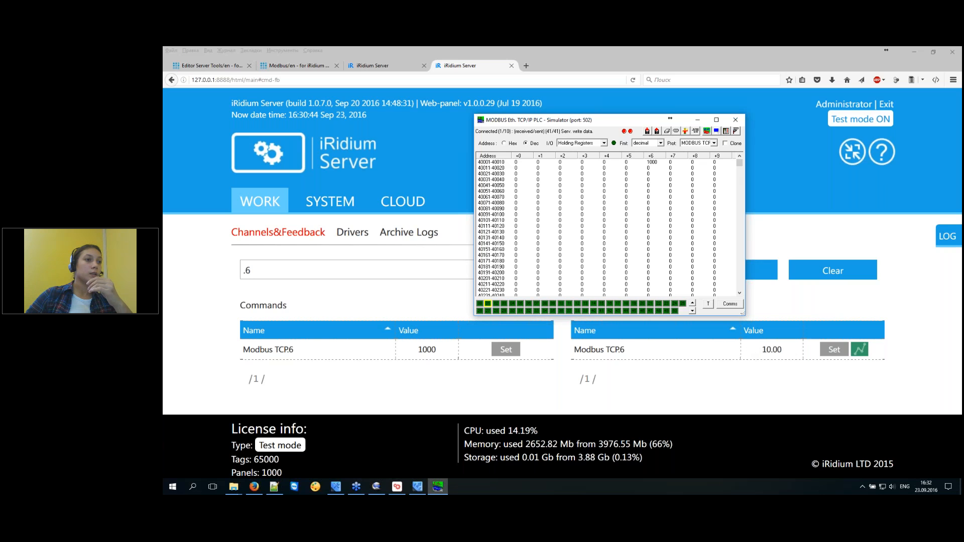
pyautogui.click(405, 377)
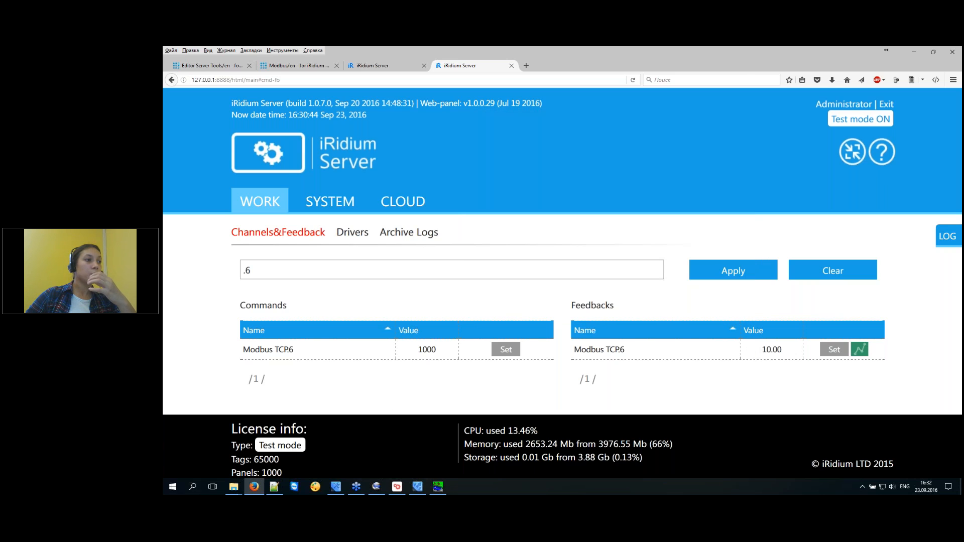
# Send 2200 to the Modbus TCP.6 command, giving a feedback of 22.00.
pyautogui.click(506, 350)
pyautogui.write('22')
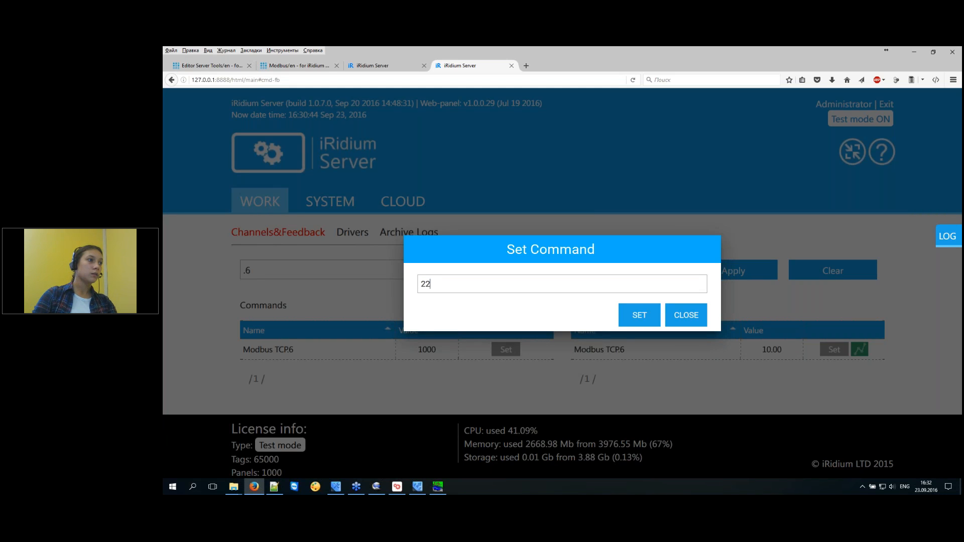
pyautogui.write('00')
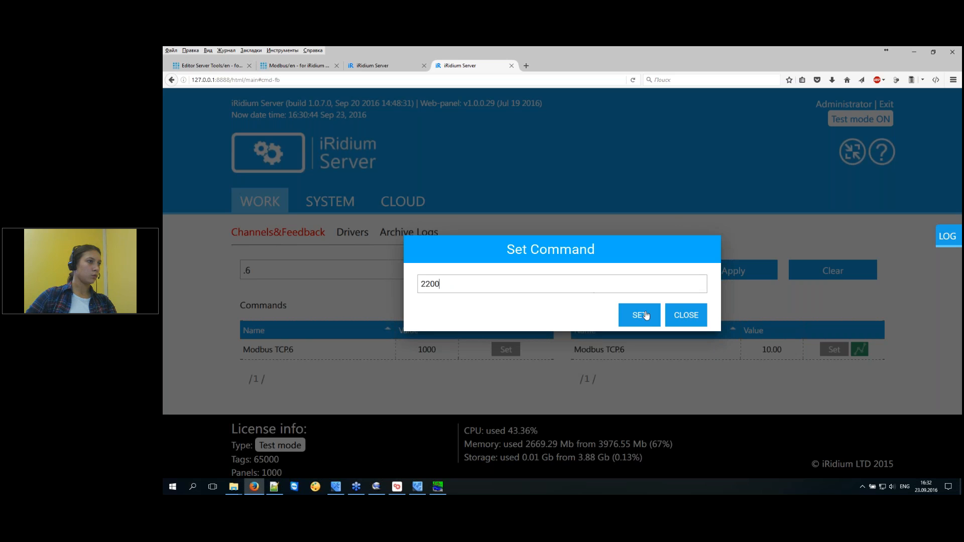
pyautogui.click(647, 316)
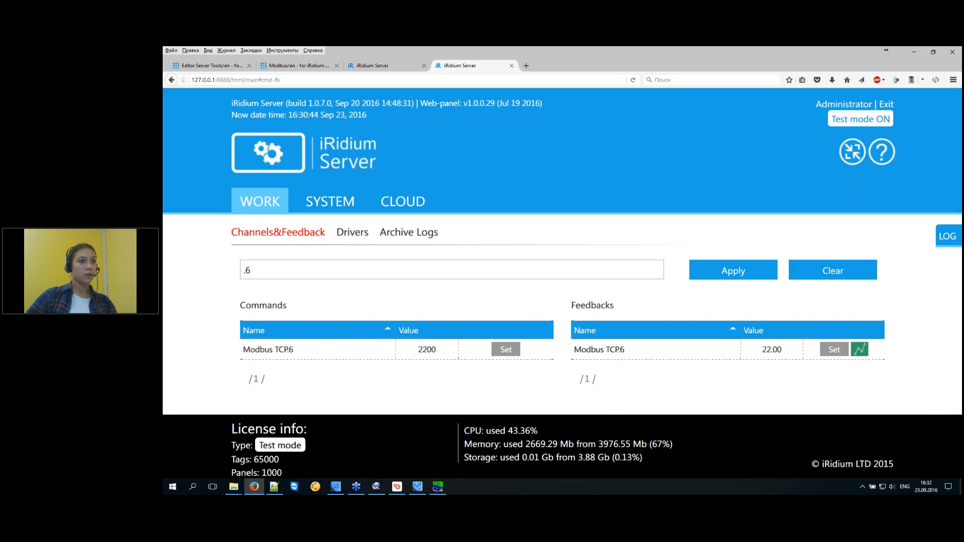
pyautogui.moveTo(763, 349); pyautogui.dragTo(787, 353)
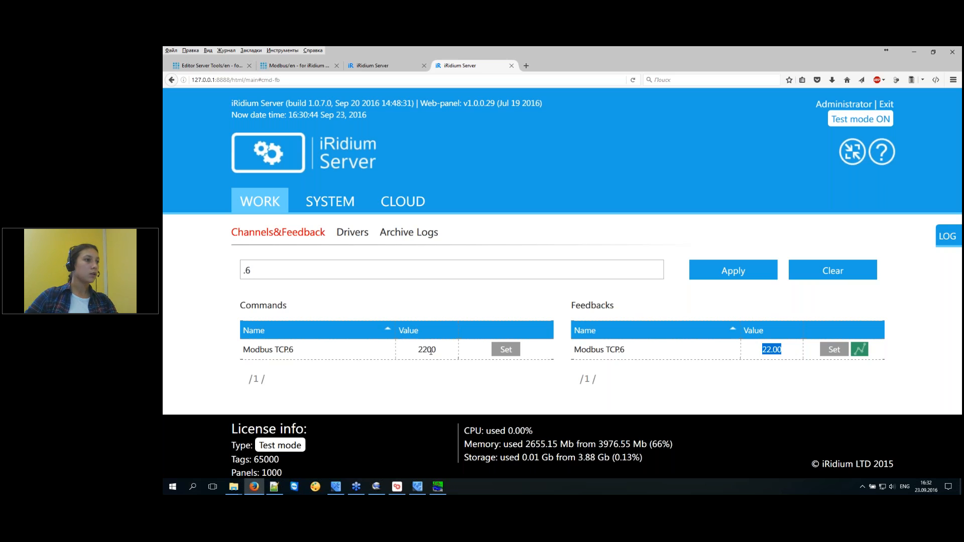
# Change the Modbus TCP.6 command value to 2250.
pyautogui.click(513, 354)
pyautogui.moveTo(443, 284); pyautogui.dragTo(435, 286)
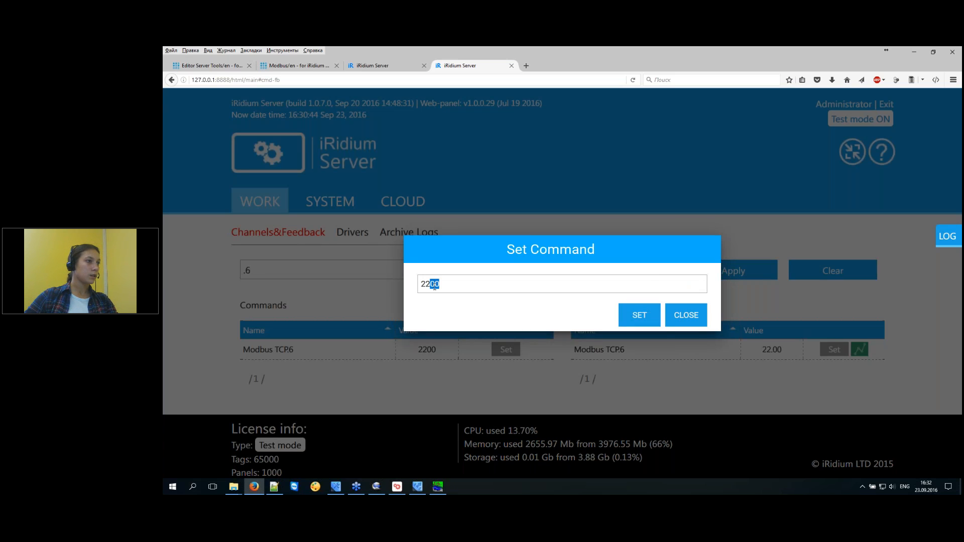
pyautogui.write('50')
pyautogui.click(642, 319)
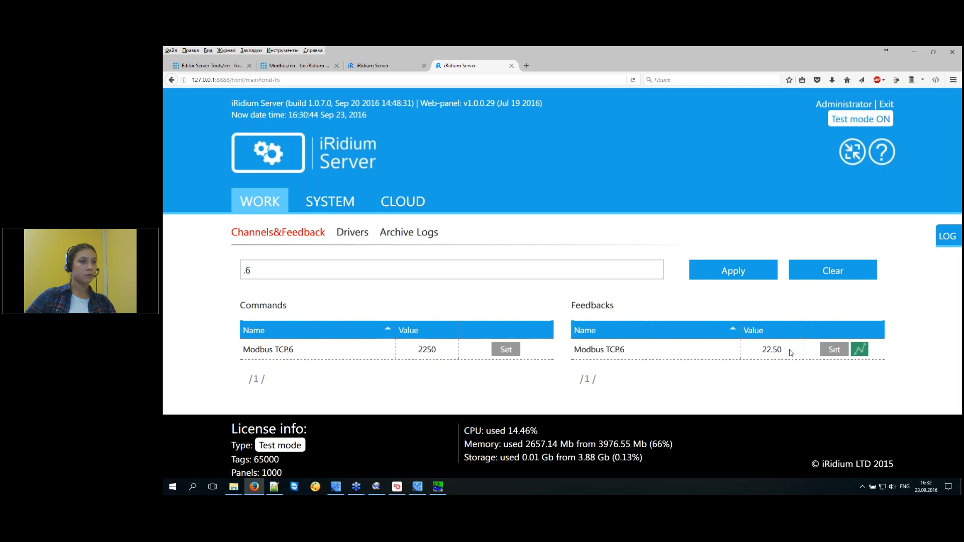
# View the Modbus TCP.6 value history trend, then return to iRidium Studio.
pyautogui.click(860, 350)
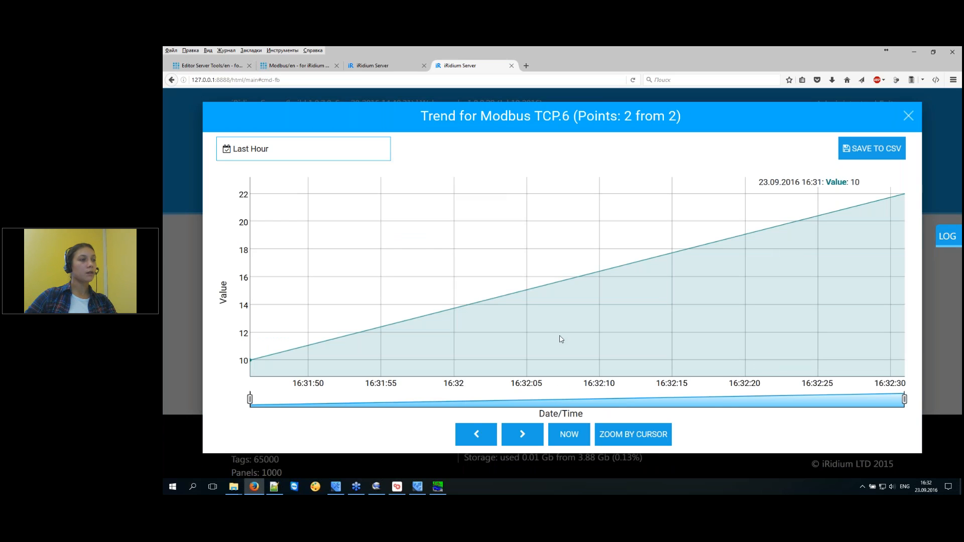
pyautogui.click(909, 116)
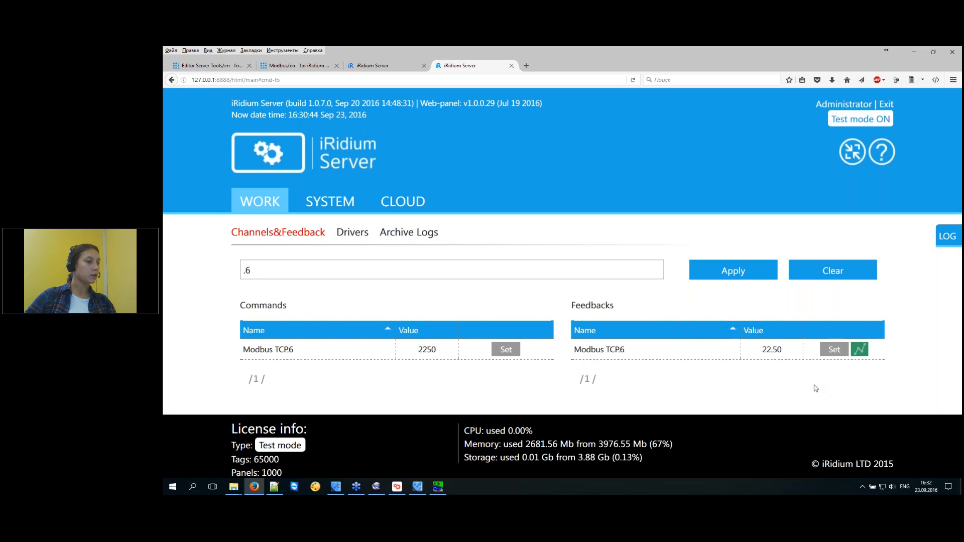
pyautogui.moveTo(333, 493)
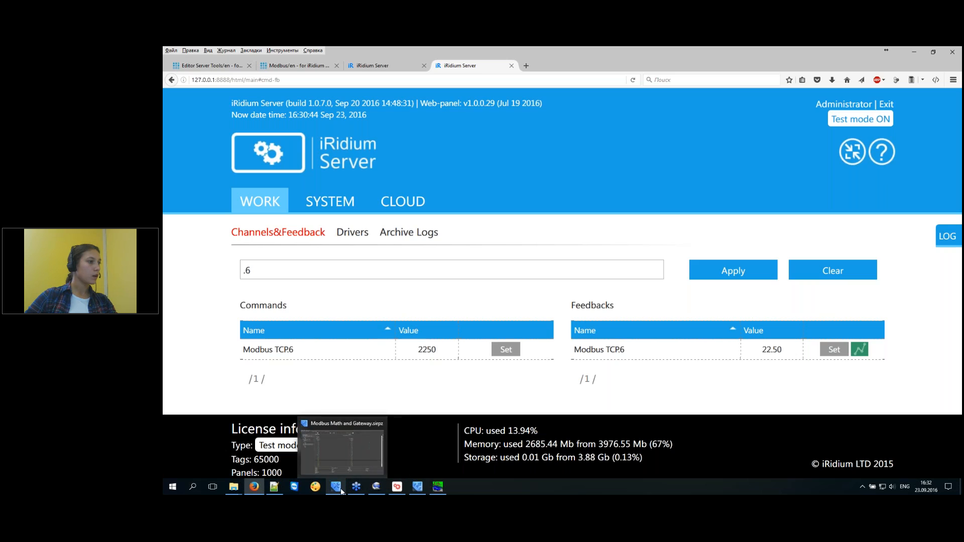
pyautogui.click(335, 452)
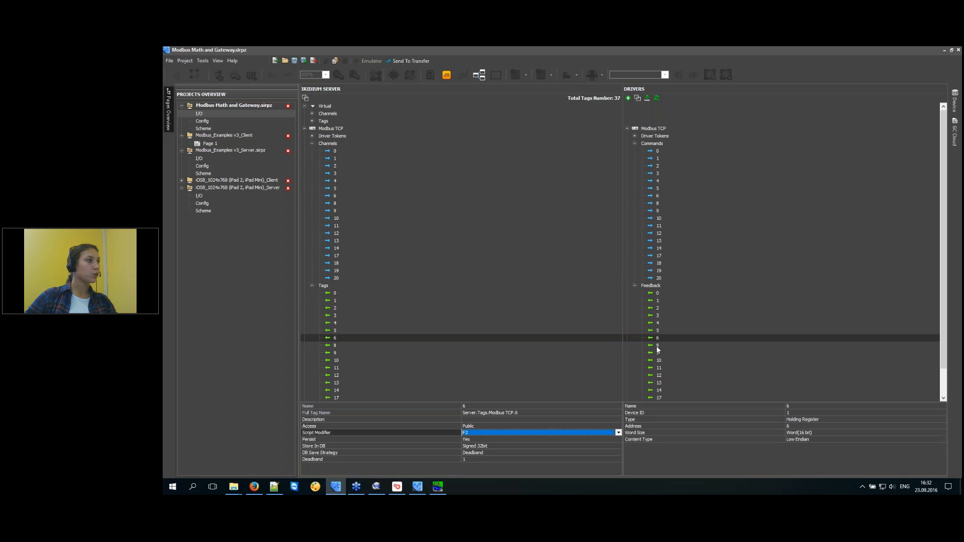
# Review tag 6's DB Save Strategy and storage type options, plus the Modbus TCP driver settings.
pyautogui.click(336, 341)
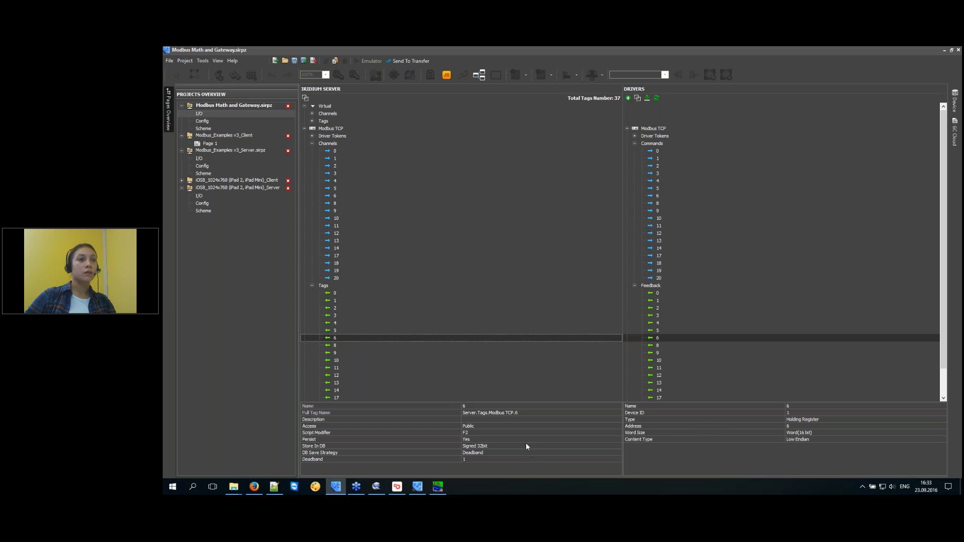
pyautogui.click(472, 453)
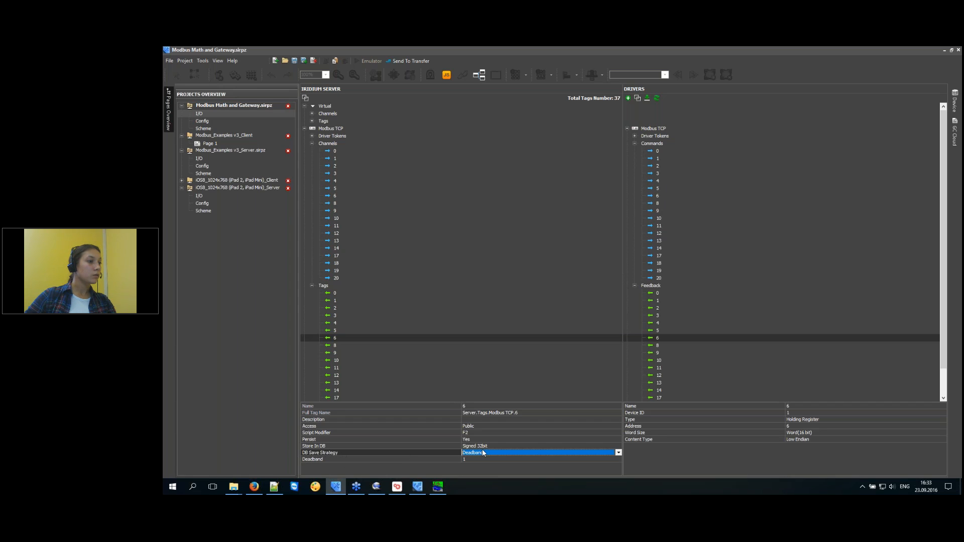
pyautogui.click(497, 452)
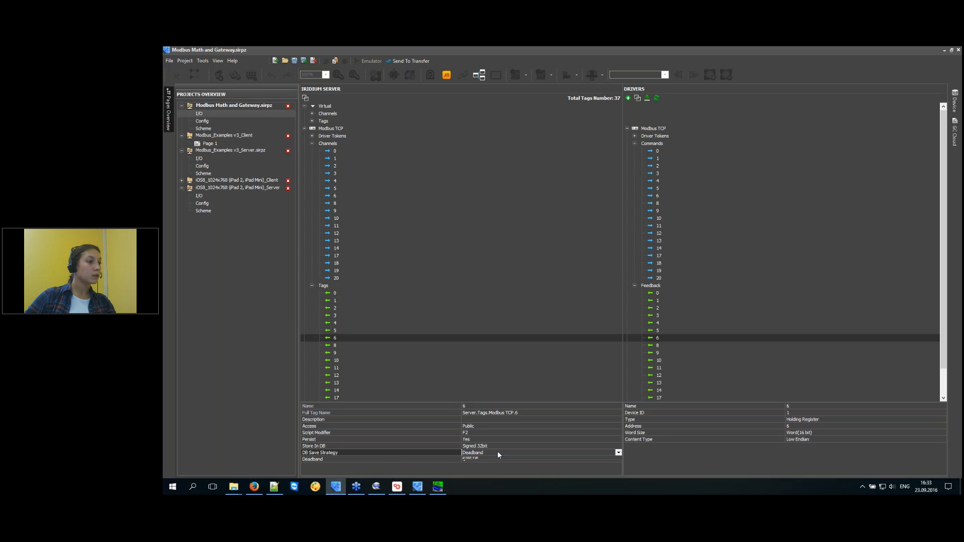
pyautogui.click(497, 451)
pyautogui.click(400, 448)
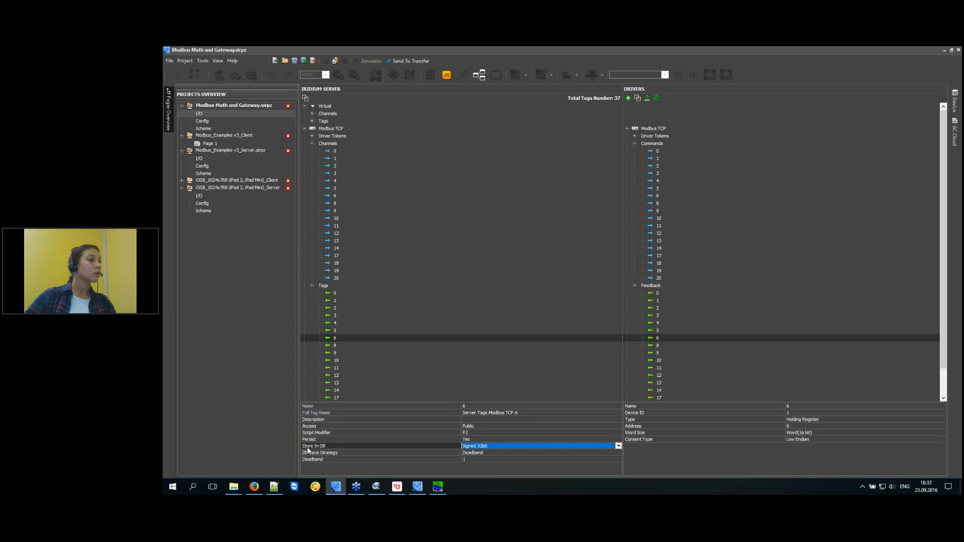
pyautogui.click(487, 444)
pyautogui.click(487, 444)
pyautogui.click(337, 340)
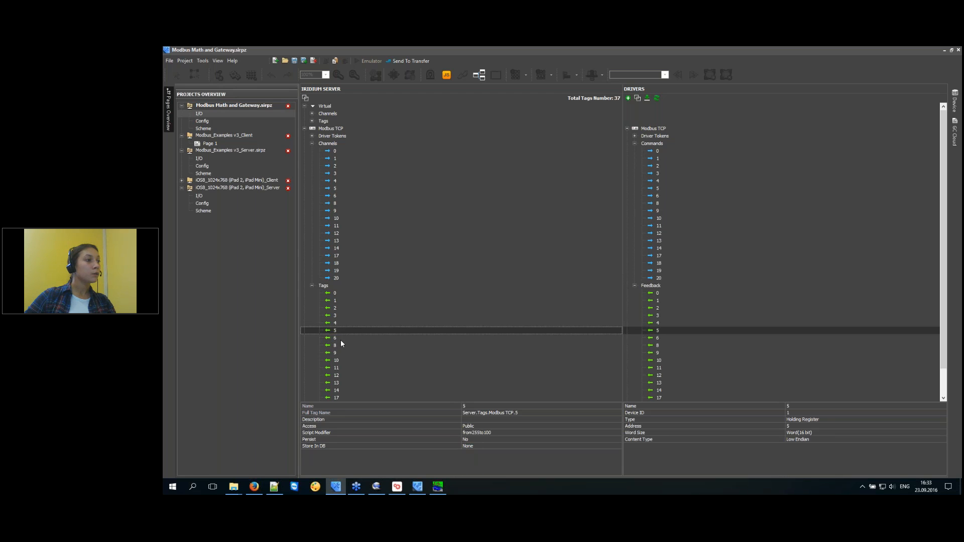
pyautogui.click(655, 128)
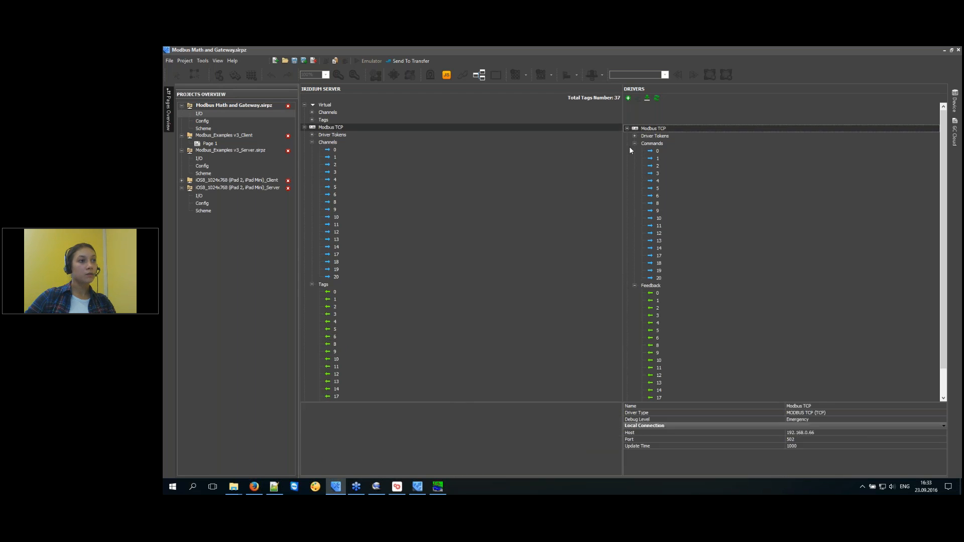
pyautogui.click(336, 338)
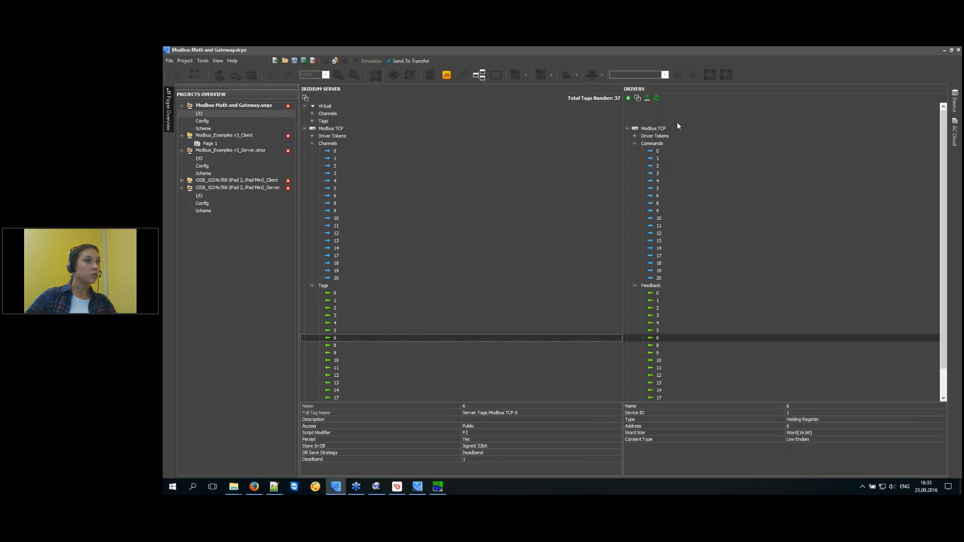
# Keep tag 6 stored as Signed 32bit with a Deadband of 1.
pyautogui.click(492, 453)
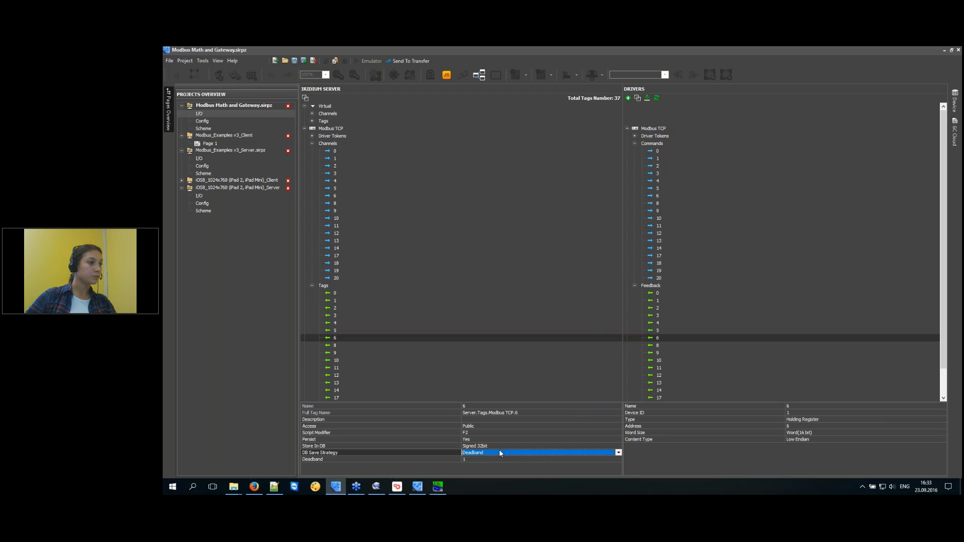
pyautogui.click(495, 446)
pyautogui.click(488, 445)
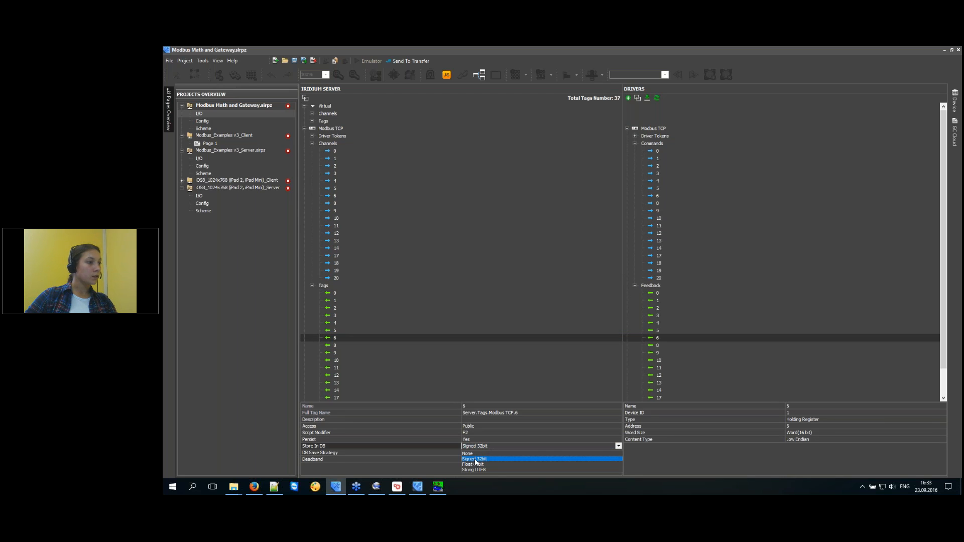
pyautogui.click(476, 459)
pyautogui.click(496, 452)
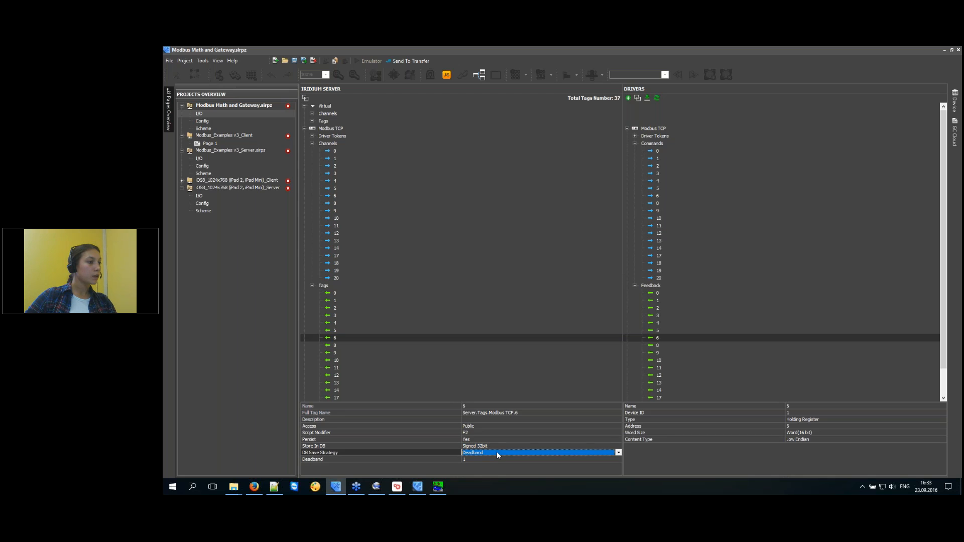
pyautogui.click(495, 460)
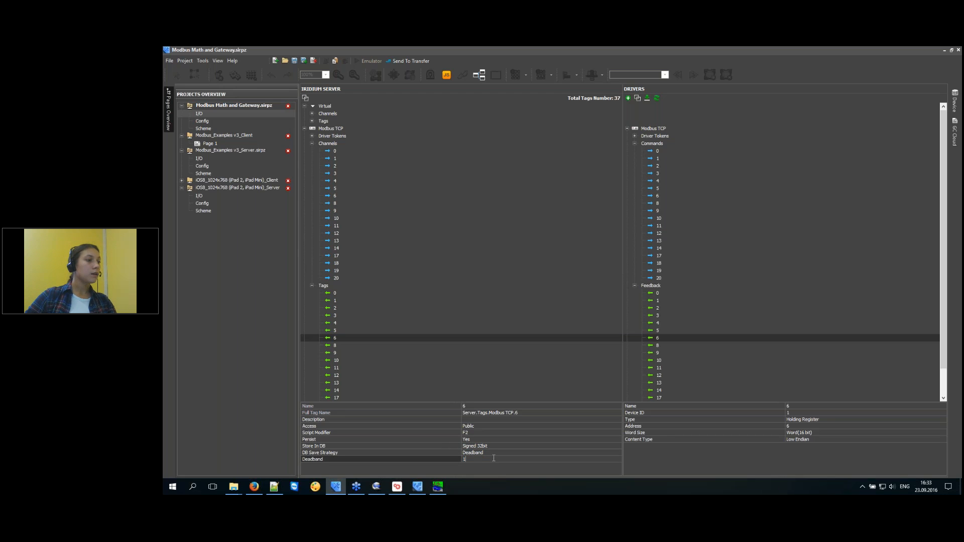
pyautogui.click(478, 463)
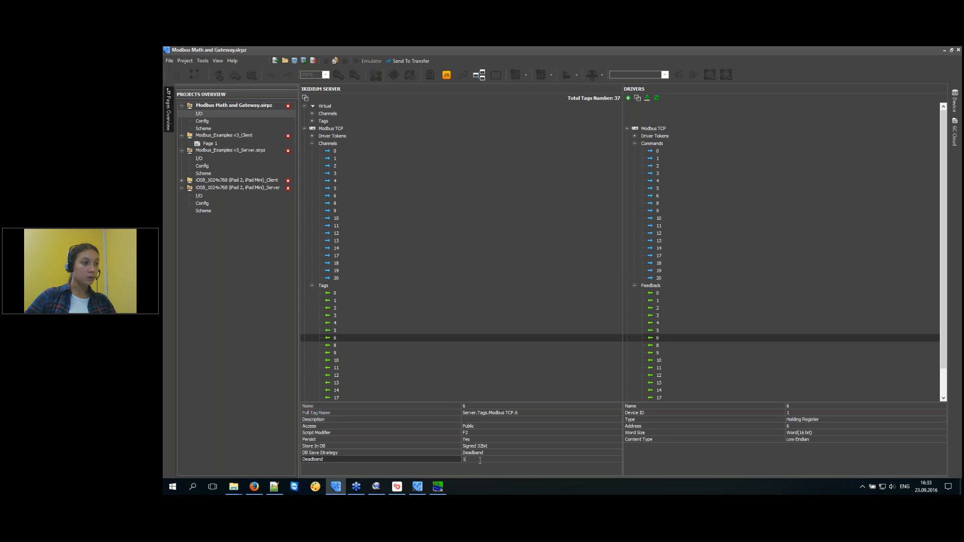
pyautogui.click(502, 446)
pyautogui.click(497, 460)
# Set tag 6's DB Save Strategy to Interval with value 1 and units Hour.
pyautogui.click(492, 454)
pyautogui.click(492, 454)
pyautogui.click(486, 465)
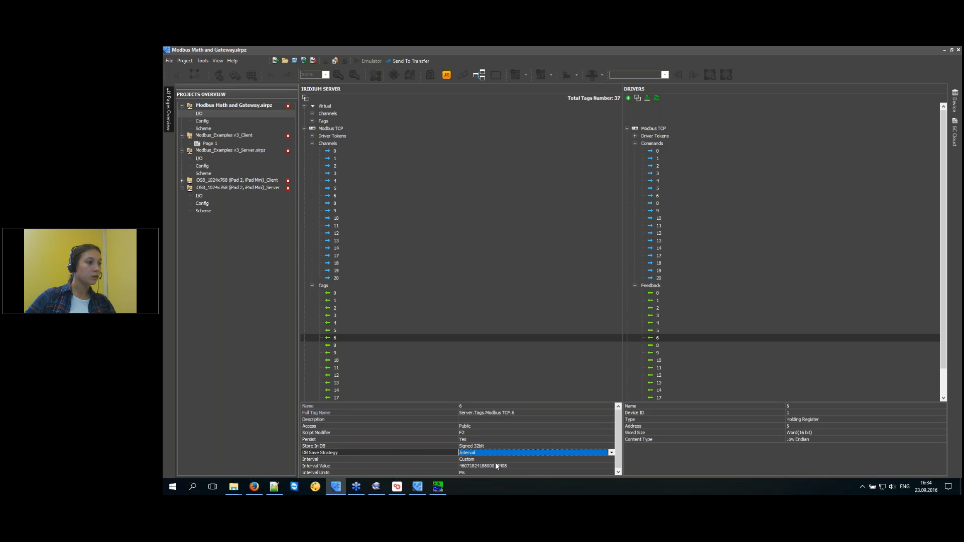
pyautogui.click(496, 466)
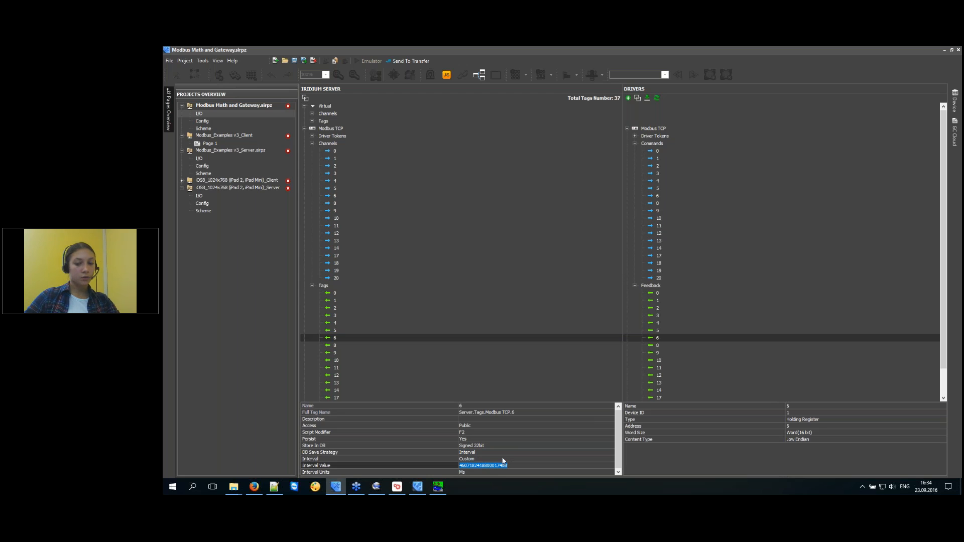
pyautogui.click(484, 472)
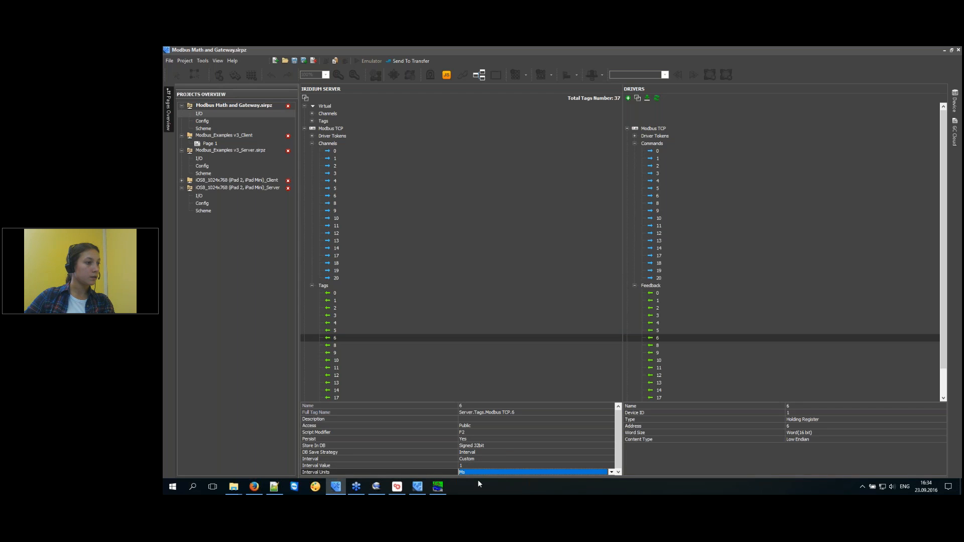
pyautogui.click(477, 472)
pyautogui.click(474, 451)
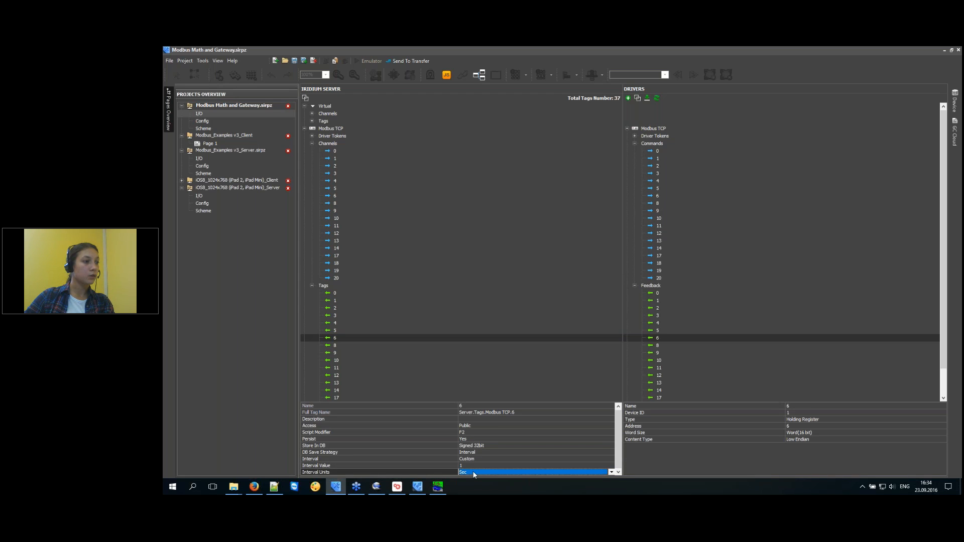
pyautogui.click(474, 473)
pyautogui.click(472, 466)
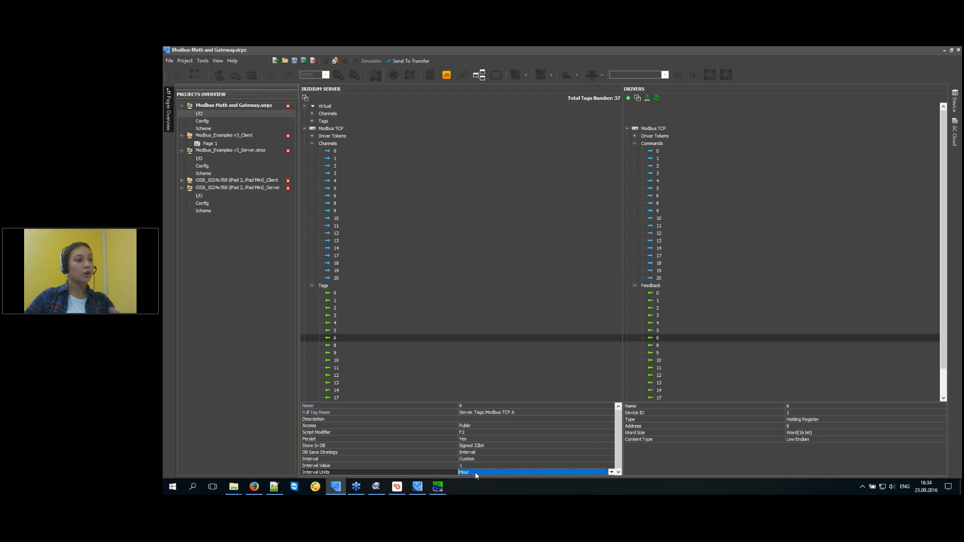
pyautogui.click(377, 333)
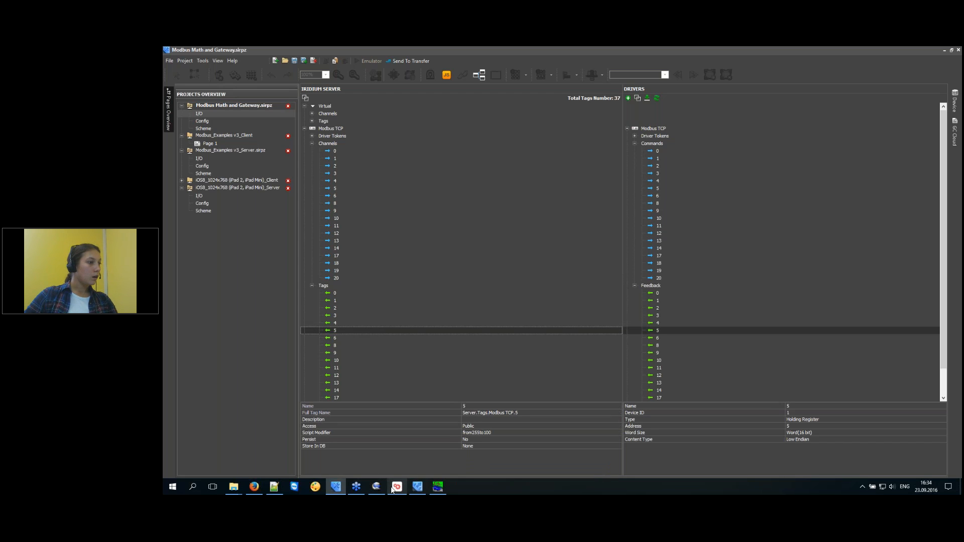
# Filter the web panel's channels by .Graph, which finds no commands or feedbacks.
pyautogui.click(256, 487)
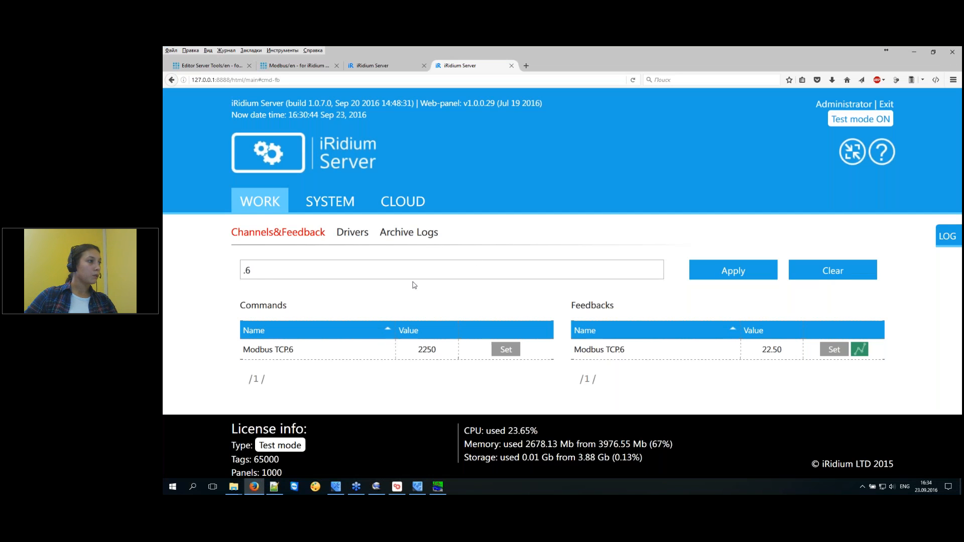
pyautogui.doubleClick(248, 271)
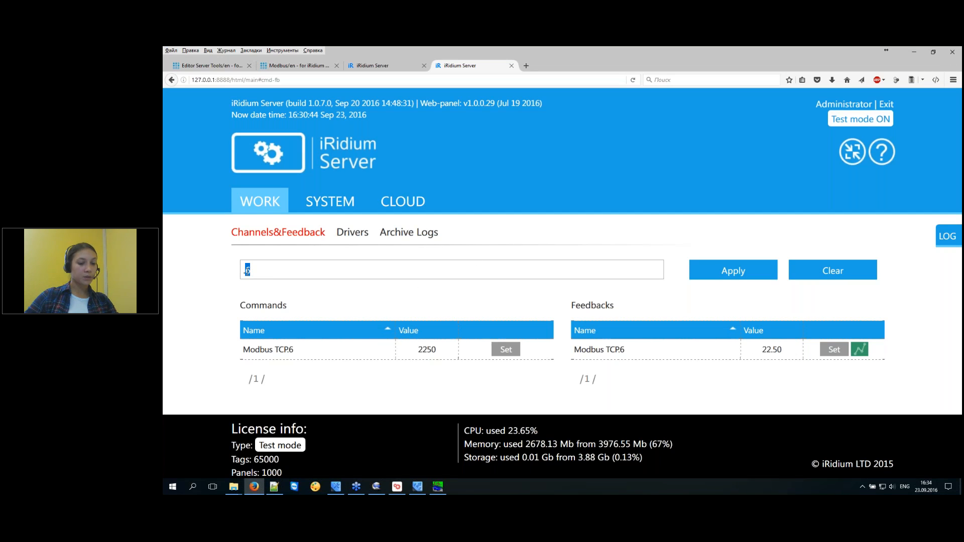
pyautogui.hotkey('alt', 'shift')
pyautogui.write('Пкфзр')
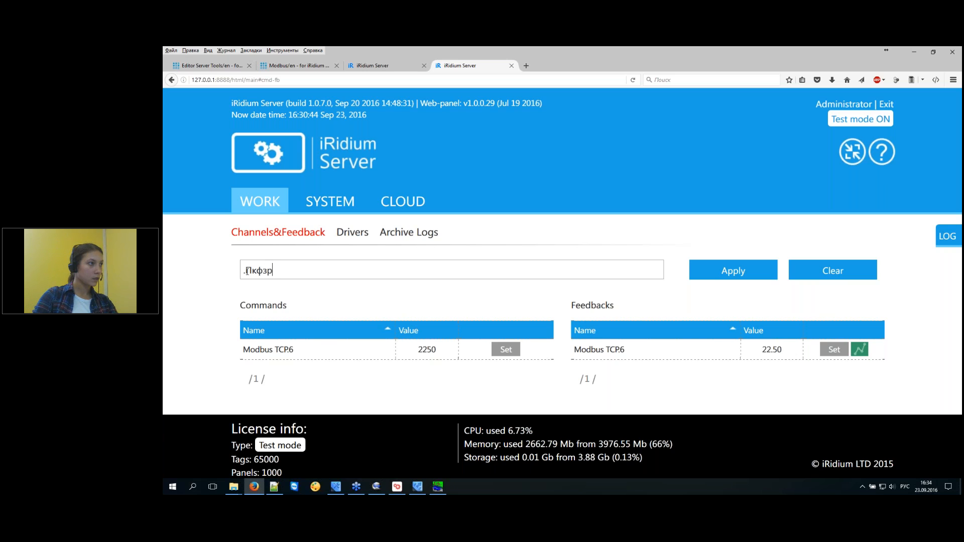
pyautogui.press('BackSpace')
pyautogui.press('BackSpace')
pyautogui.press('BackSpace')
pyautogui.press('BackSpace')
pyautogui.press('BackSpace')
pyautogui.hotkey('alt', 'shift')
pyautogui.write('G')
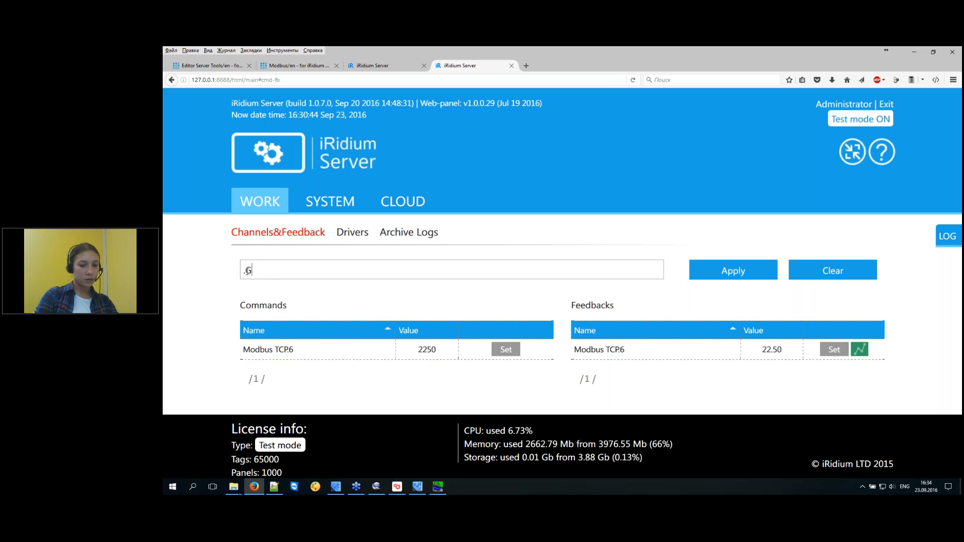
pyautogui.write('raph')
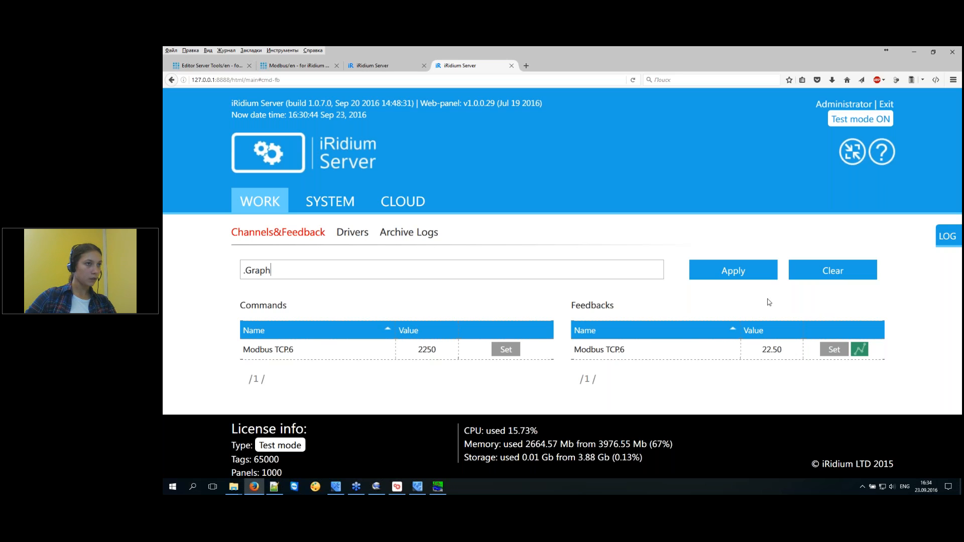
pyautogui.click(741, 271)
# Back in iRidium Studio, expand the Virtual tags to reveal Graph 1.
pyautogui.click(300, 273)
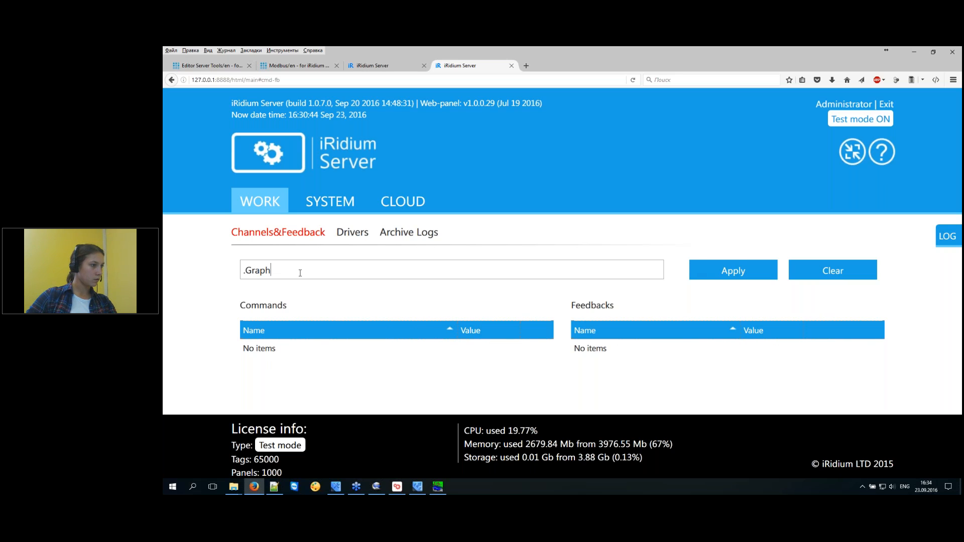
pyautogui.click(336, 486)
pyautogui.doubleClick(329, 123)
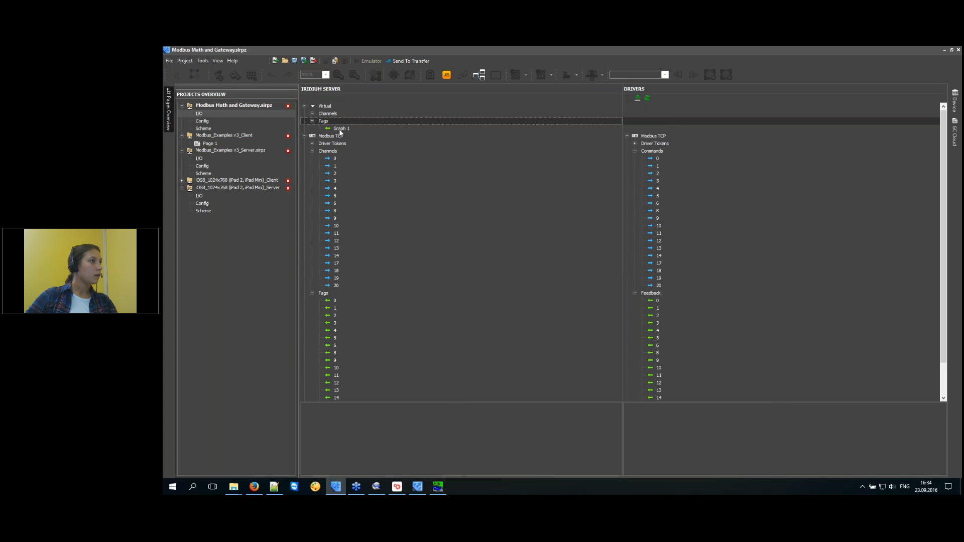
# Select virtual tag Graph 1 to show its properties.
pyautogui.click(337, 129)
pyautogui.doubleClick(483, 406)
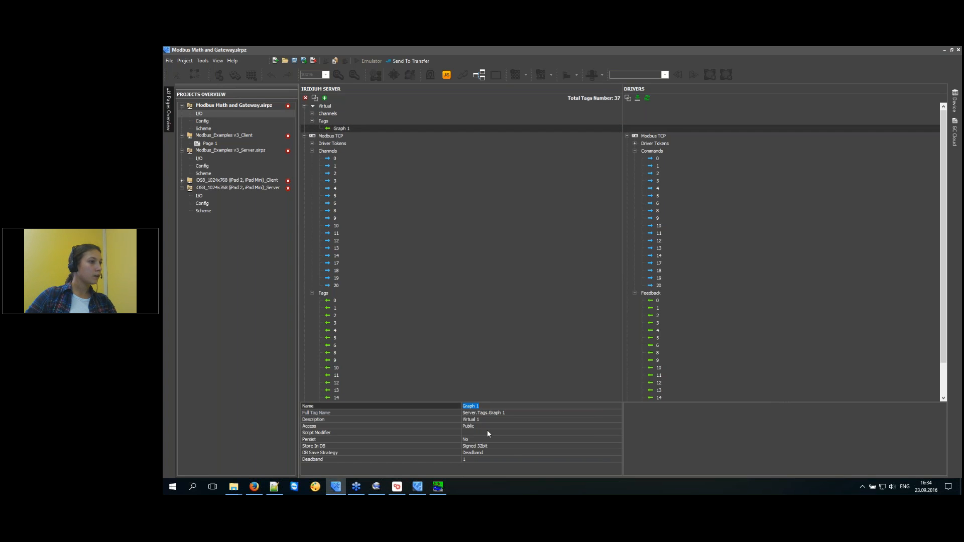
pyautogui.click(350, 123)
pyautogui.click(338, 128)
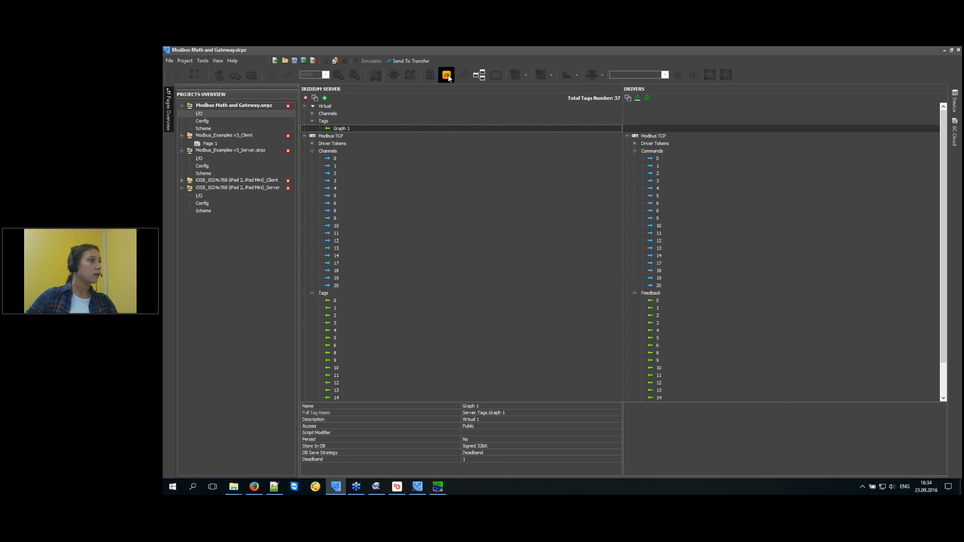
# Review the Graphics script that increments Graph 1, then check its Deadband save strategy.
pyautogui.click(446, 76)
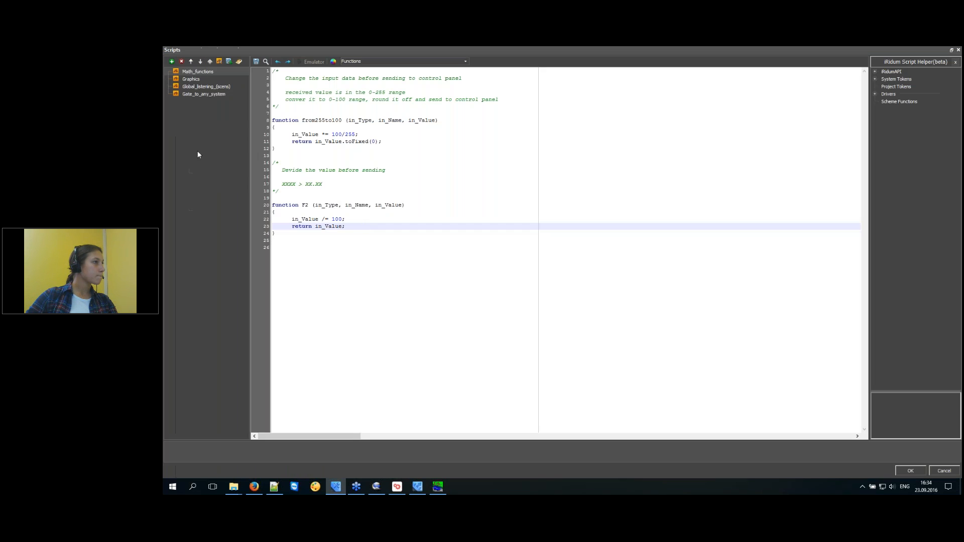
pyautogui.click(191, 94)
pyautogui.click(205, 88)
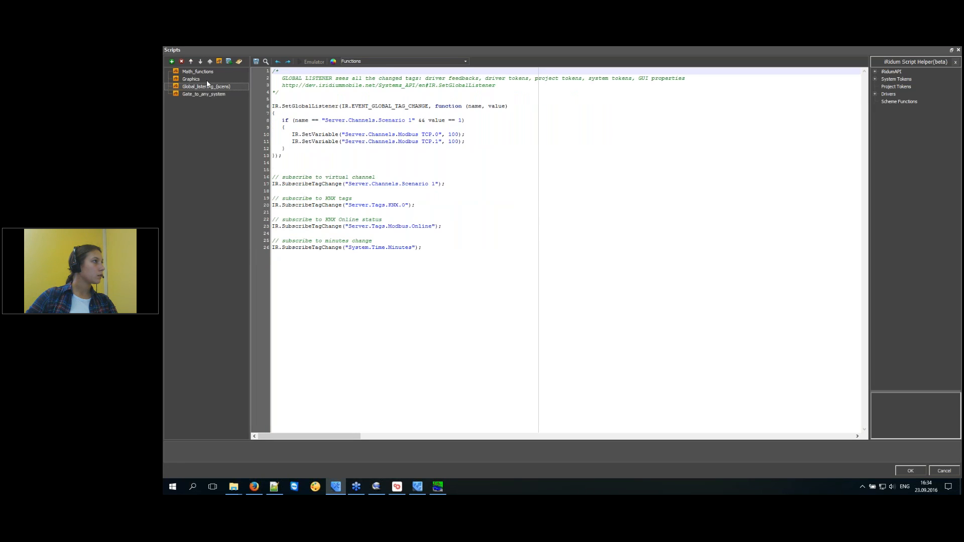
pyautogui.click(207, 79)
pyautogui.moveTo(287, 192); pyautogui.dragTo(272, 71)
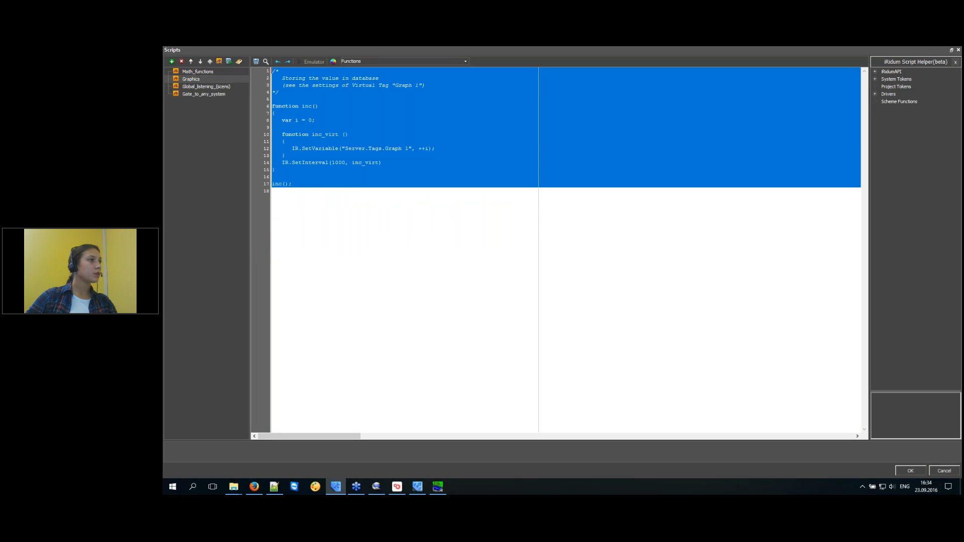
pyautogui.click(382, 210)
pyautogui.click(900, 472)
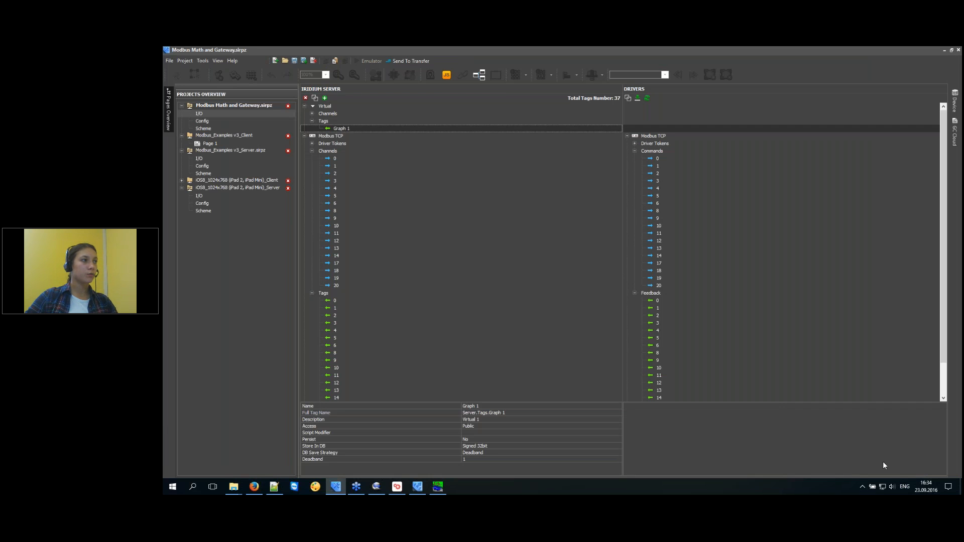
pyautogui.click(496, 453)
# Filter the iRidium Server web panel by 'Graph 1' and open its last-hour trend chart.
pyautogui.click(495, 459)
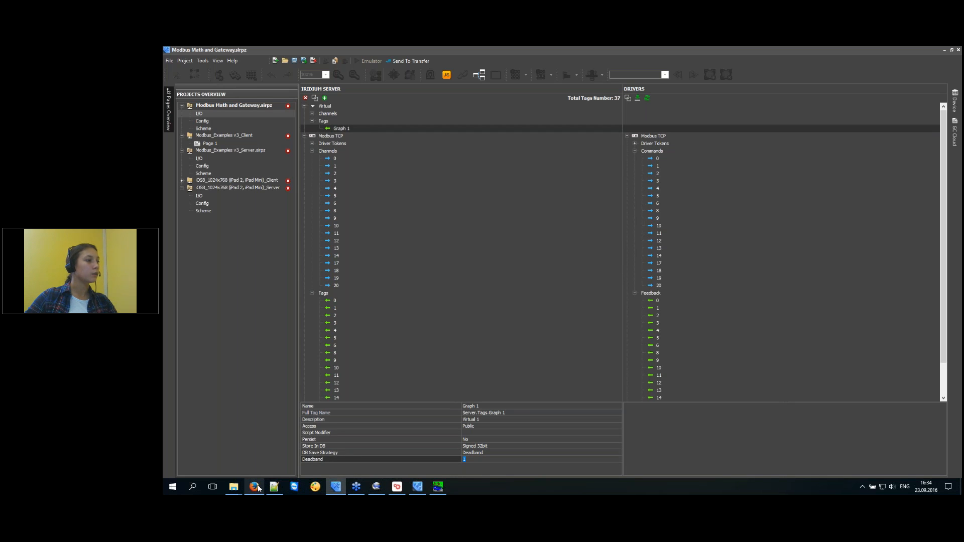
pyautogui.moveTo(255, 489)
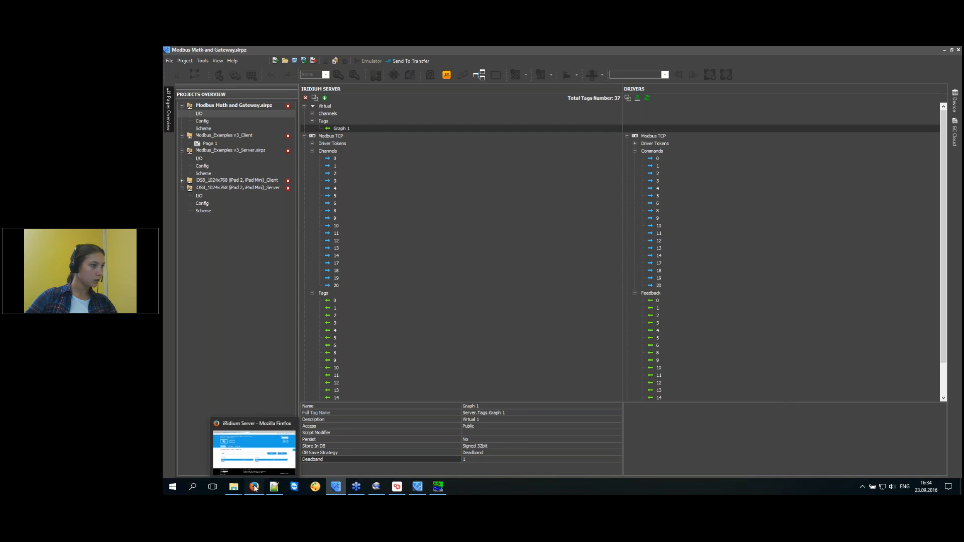
pyautogui.click(254, 488)
pyautogui.moveTo(319, 269); pyautogui.dragTo(194, 270)
pyautogui.write('Graph 1')
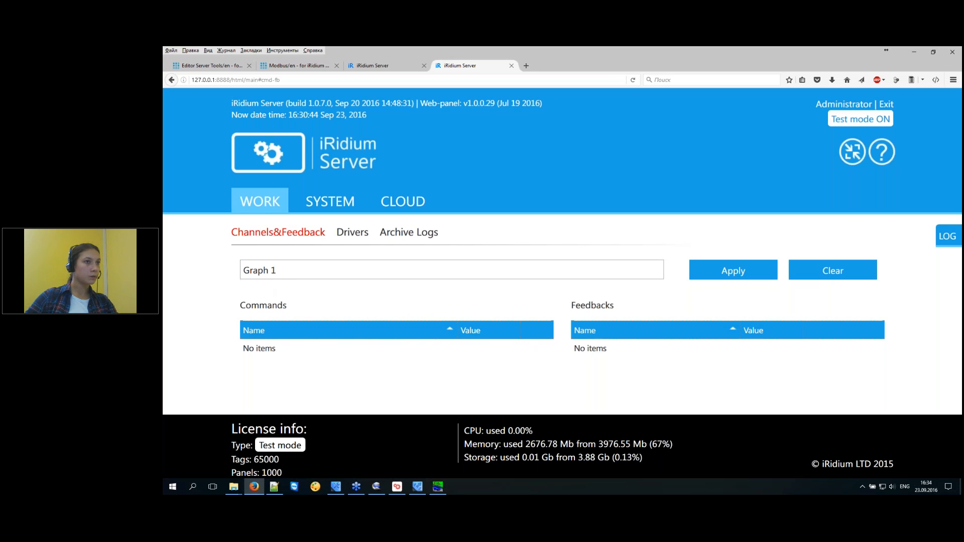
pyautogui.press('Return')
pyautogui.moveTo(757, 351)
pyautogui.mouseDown()
pyautogui.moveTo(788, 353)
pyautogui.moveTo(773, 351)
pyautogui.mouseUp()
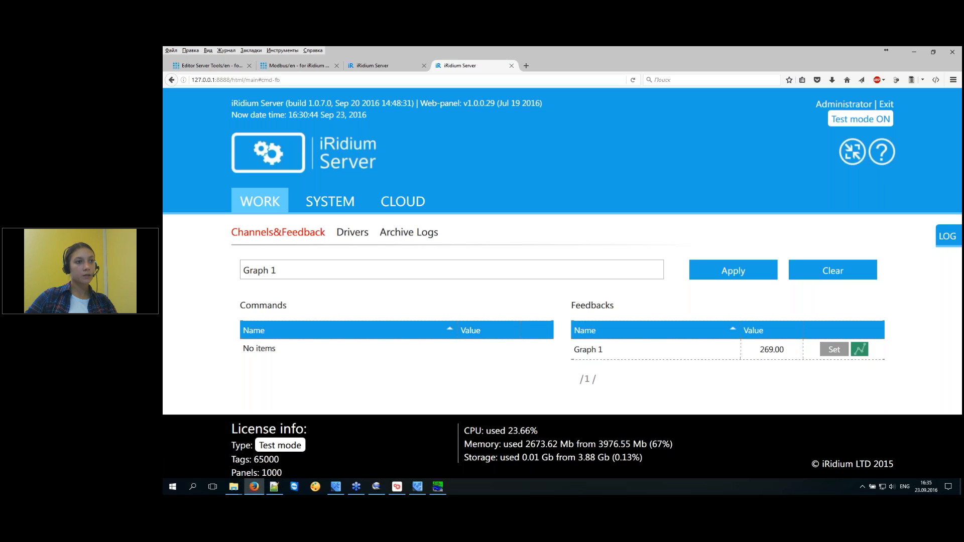
pyautogui.click(859, 353)
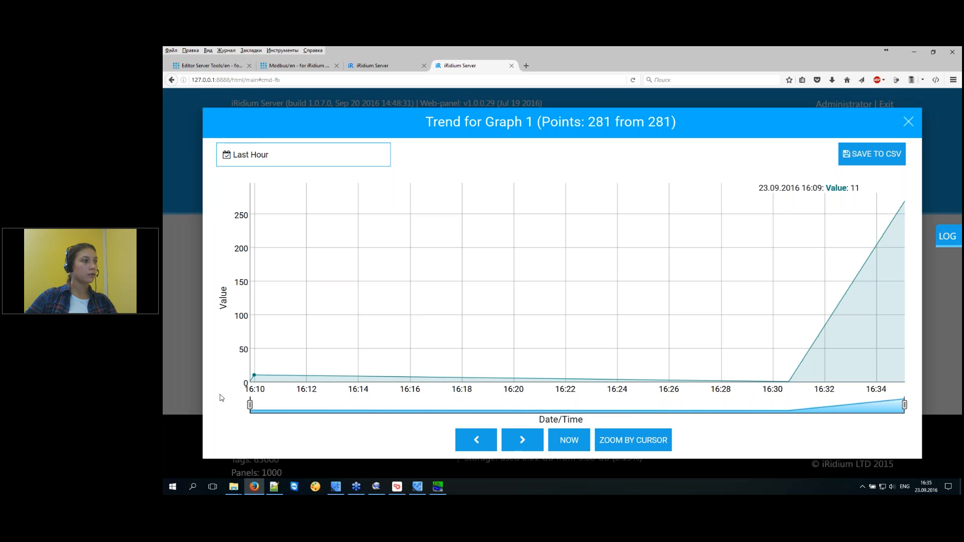
# Switch the Graph 1 trend to Last day, close it, and return to iRidium Studio.
pyautogui.click(291, 164)
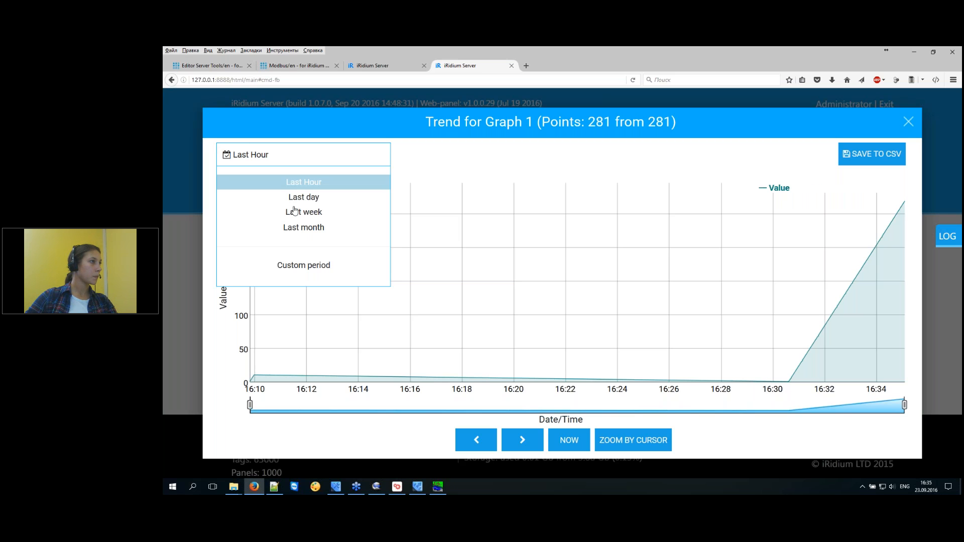
pyautogui.click(300, 199)
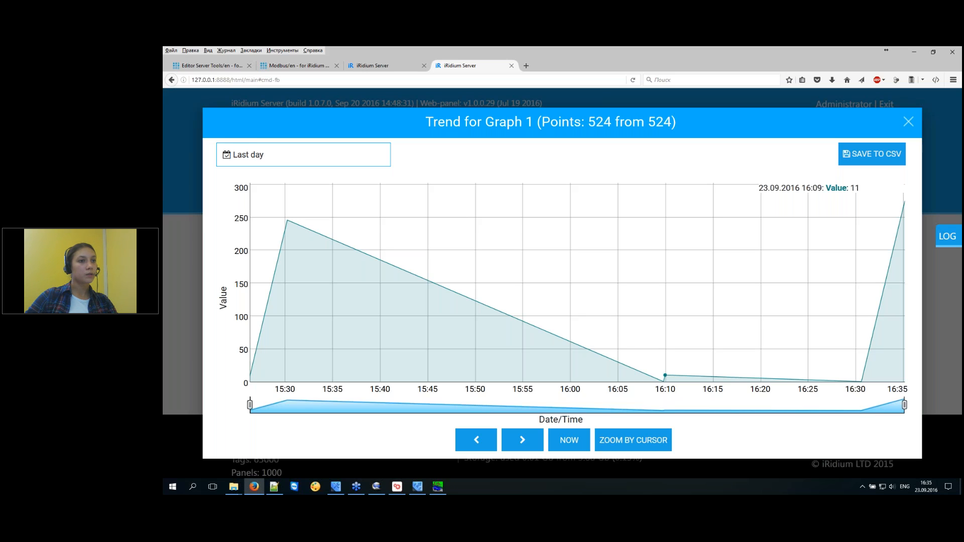
pyautogui.click(907, 125)
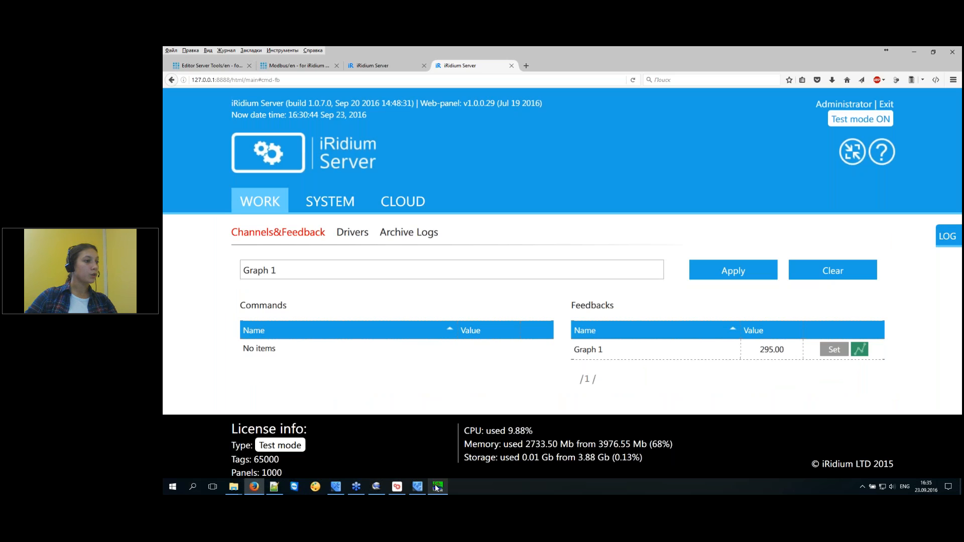
pyautogui.click(336, 488)
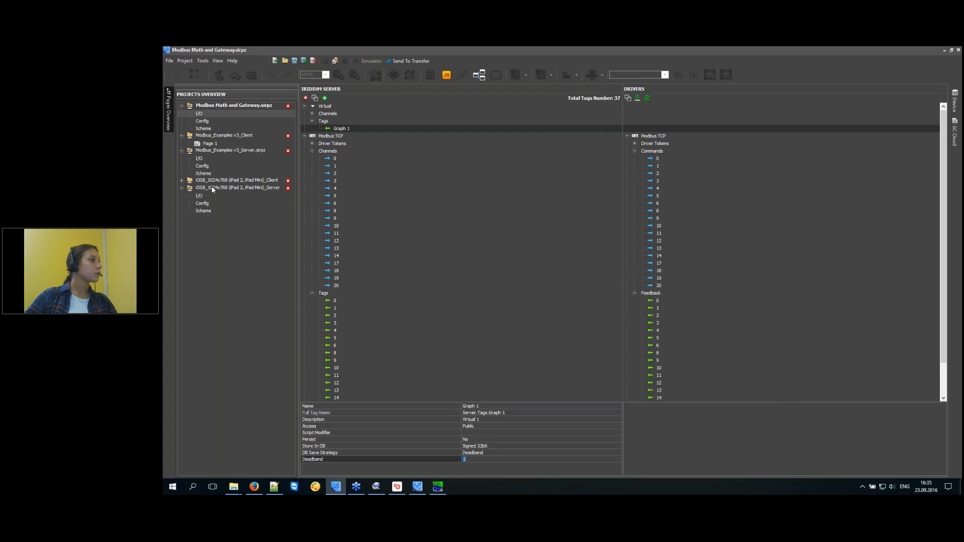
# Create a panel project from the Modbus Math and Gateway server project.
pyautogui.click(218, 106)
pyautogui.rightClick(218, 107)
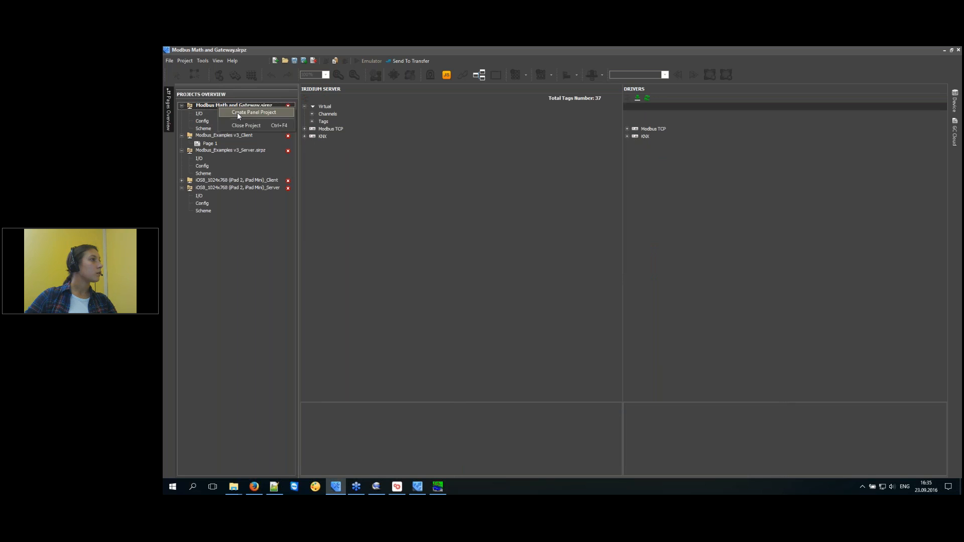
pyautogui.click(237, 112)
pyautogui.click(580, 311)
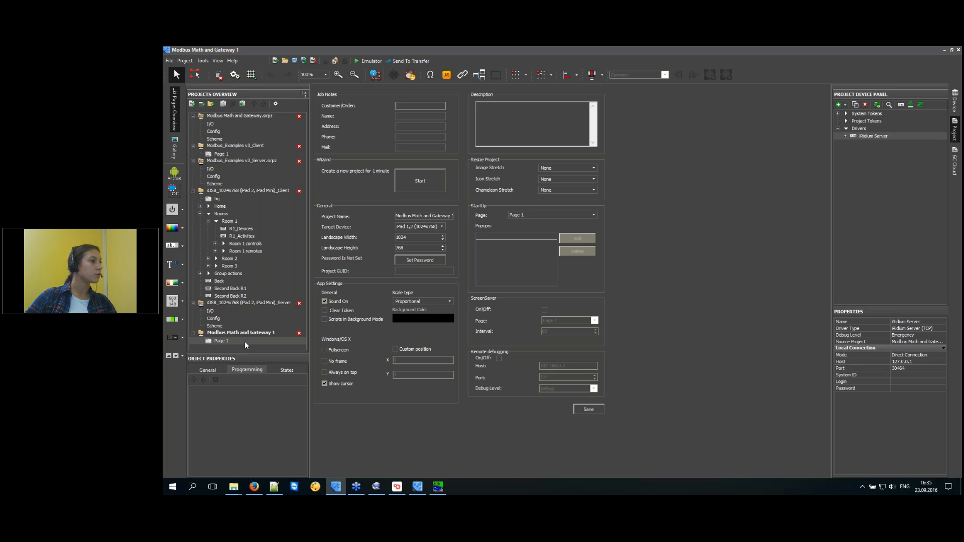
# Draw a page-sized item on Page 1 and set its type to Linear Trend.
pyautogui.doubleClick(245, 341)
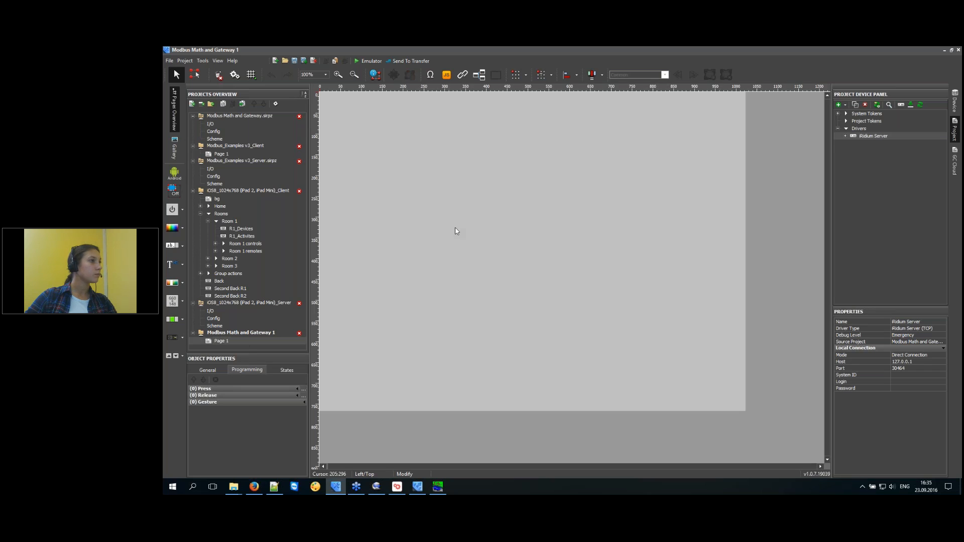
pyautogui.click(193, 72)
pyautogui.moveTo(329, 101)
pyautogui.mouseDown()
pyautogui.moveTo(495, 269)
pyautogui.moveTo(739, 403)
pyautogui.mouseUp()
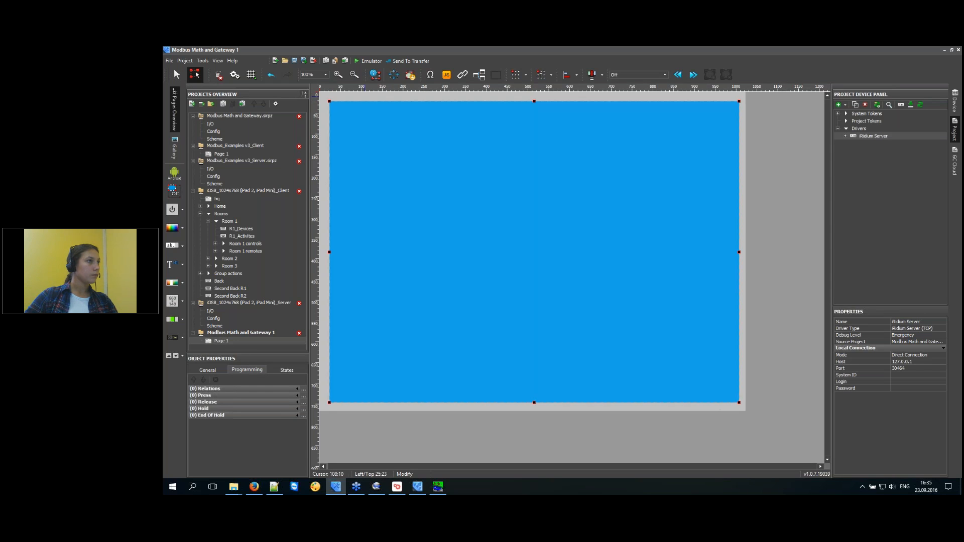
pyautogui.click(208, 370)
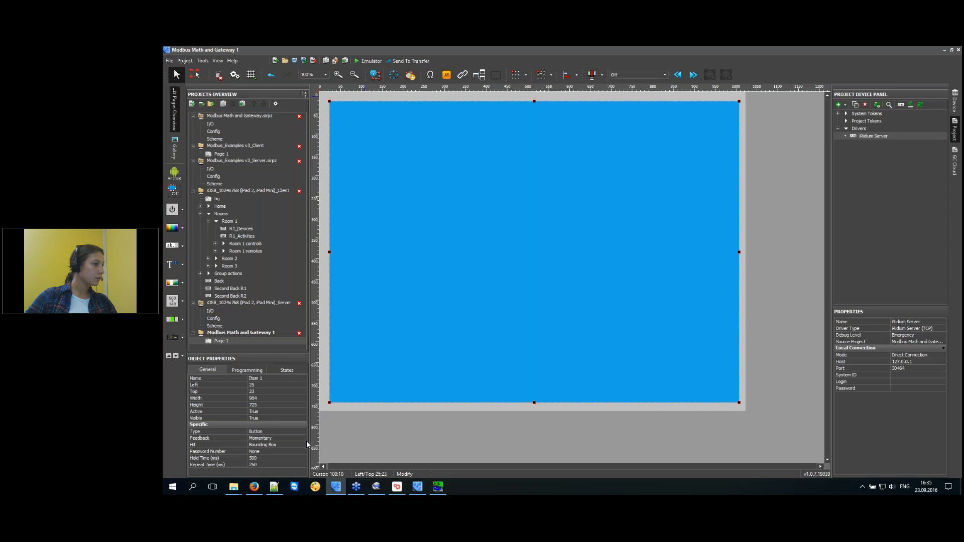
pyautogui.click(301, 431)
pyautogui.click(304, 431)
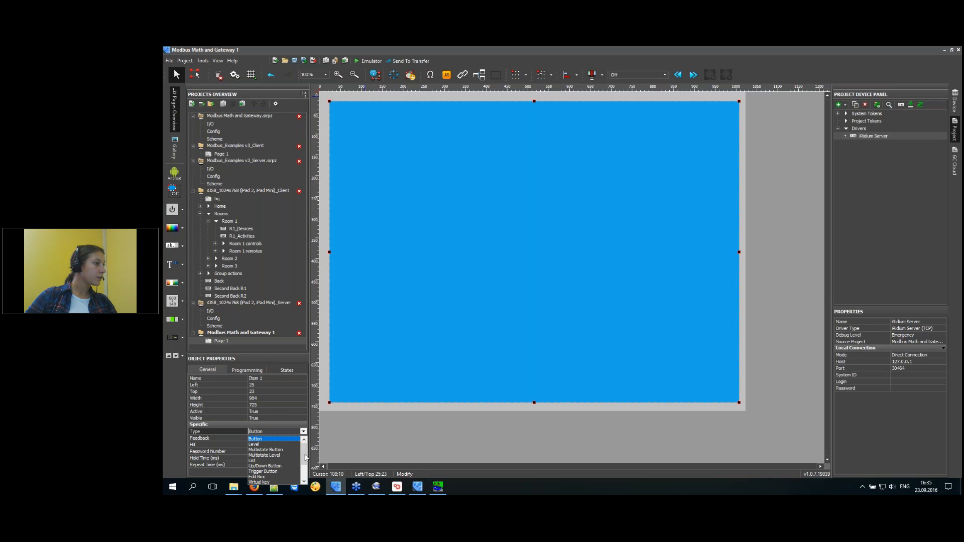
pyautogui.moveTo(305, 457); pyautogui.dragTo(305, 470)
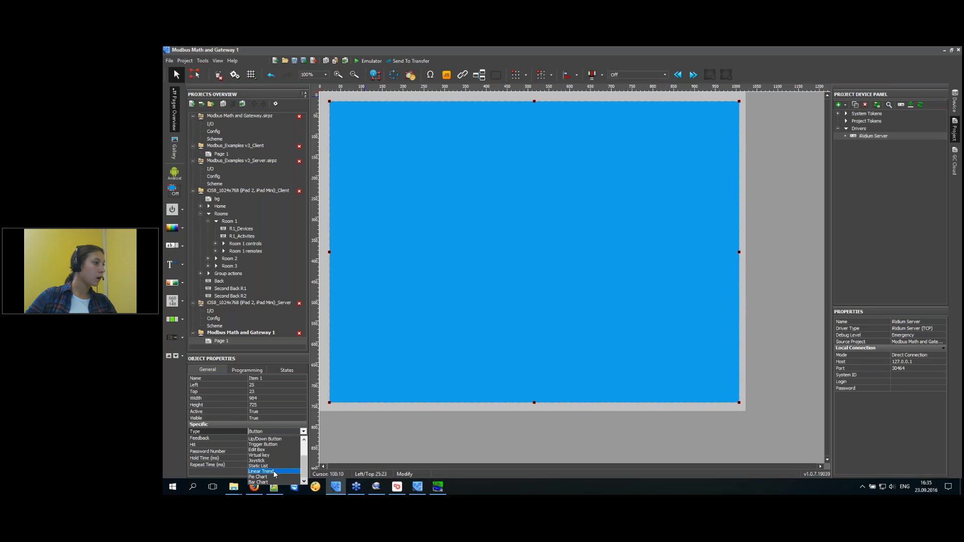
pyautogui.click(275, 472)
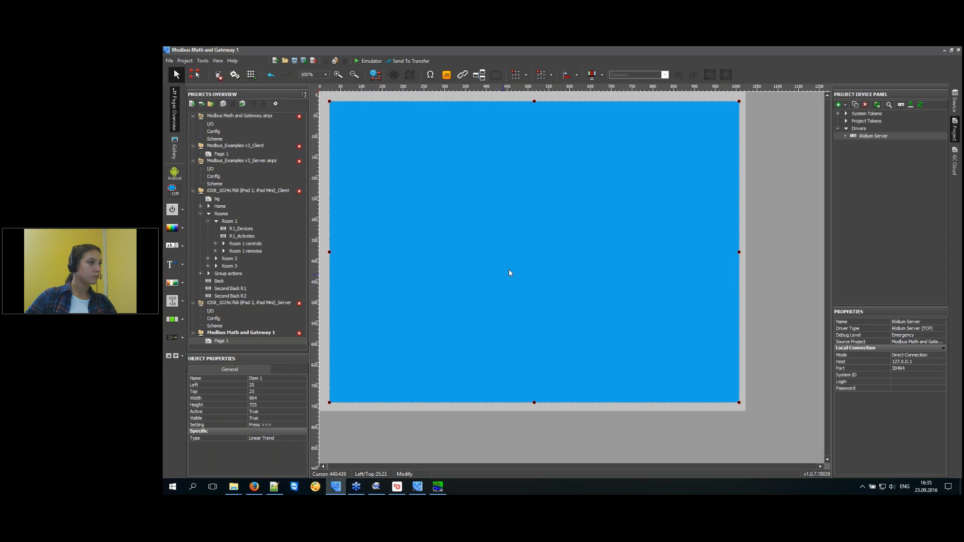
# Drag the server's Graph 1 feedback onto the Linear Trend item.
pyautogui.click(846, 136)
pyautogui.click(853, 158)
pyautogui.moveTo(944, 148); pyautogui.dragTo(944, 252)
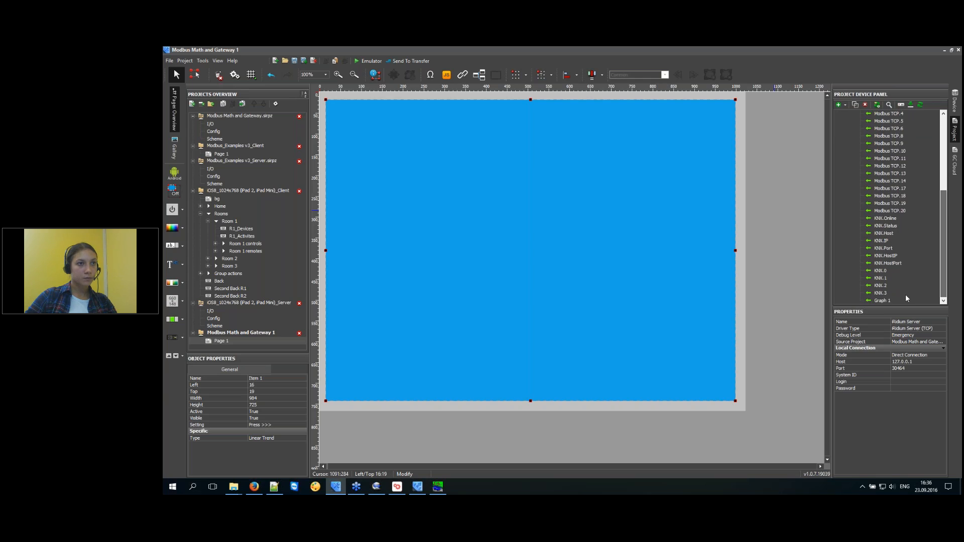
pyautogui.click(880, 300)
pyautogui.moveTo(882, 300); pyautogui.dragTo(574, 297)
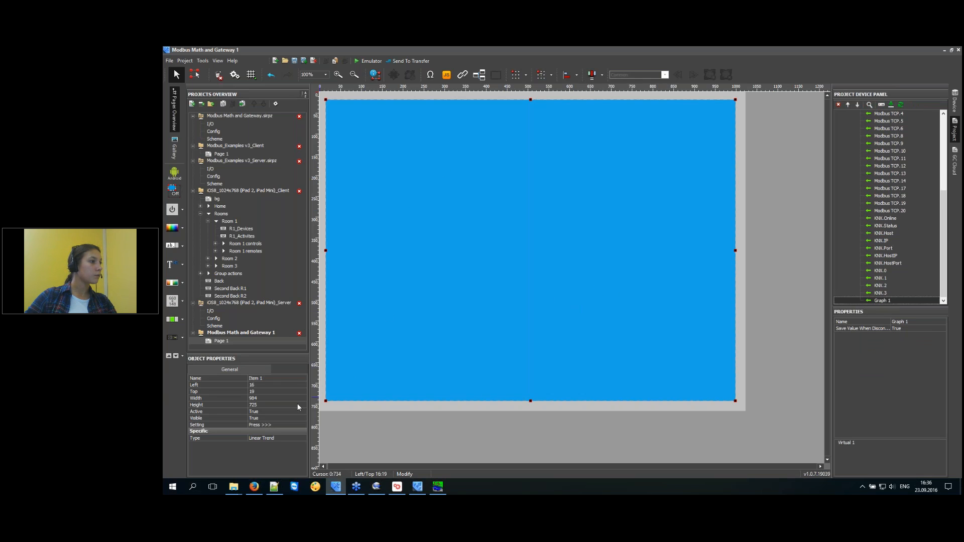
pyautogui.click(397, 488)
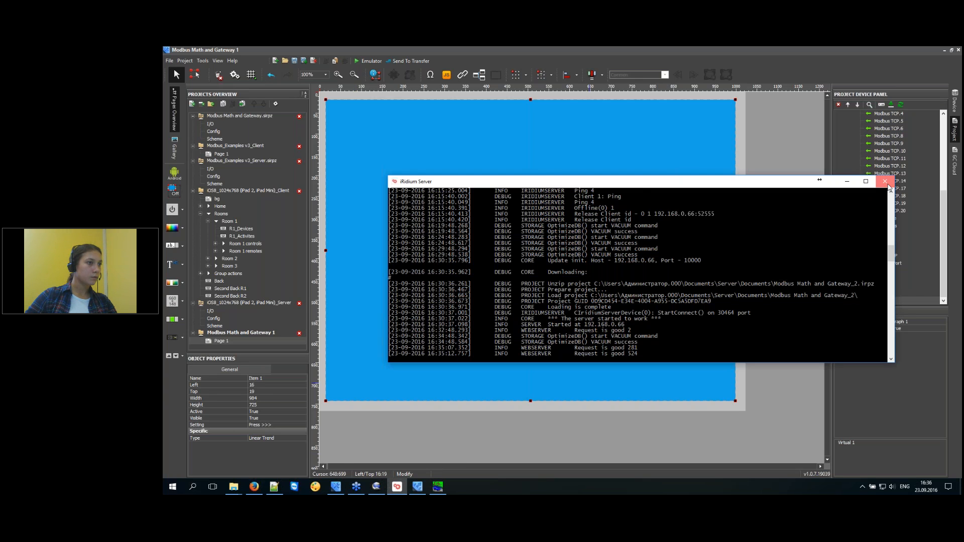
# Start iRidium Server, preview the Graph 1 trend in the emulator, then close the preview windows.
pyautogui.click(886, 184)
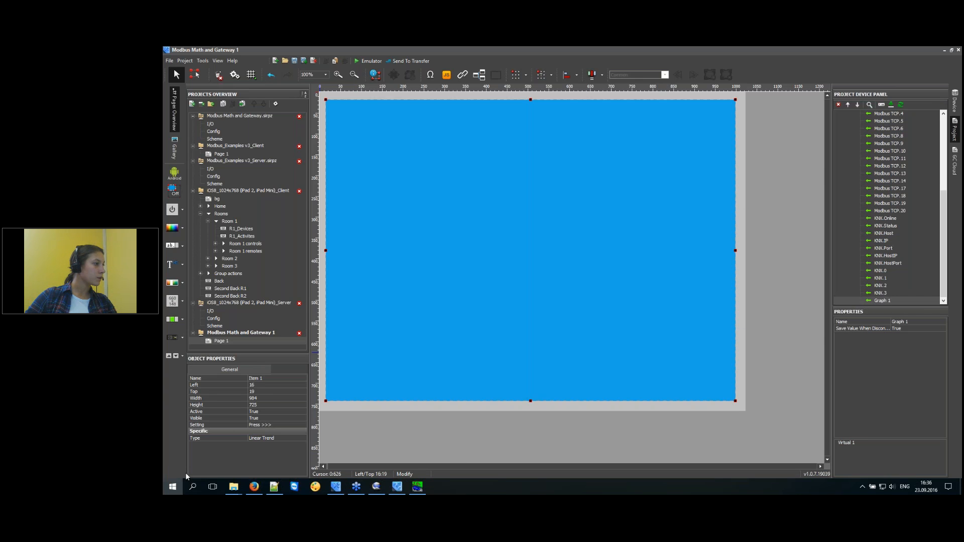
pyautogui.click(173, 487)
pyautogui.click(370, 425)
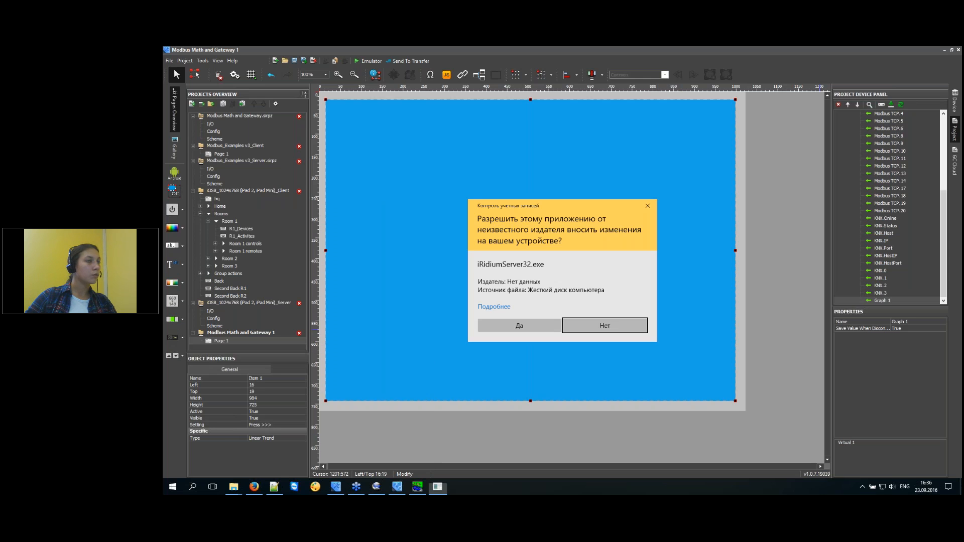
pyautogui.click(542, 323)
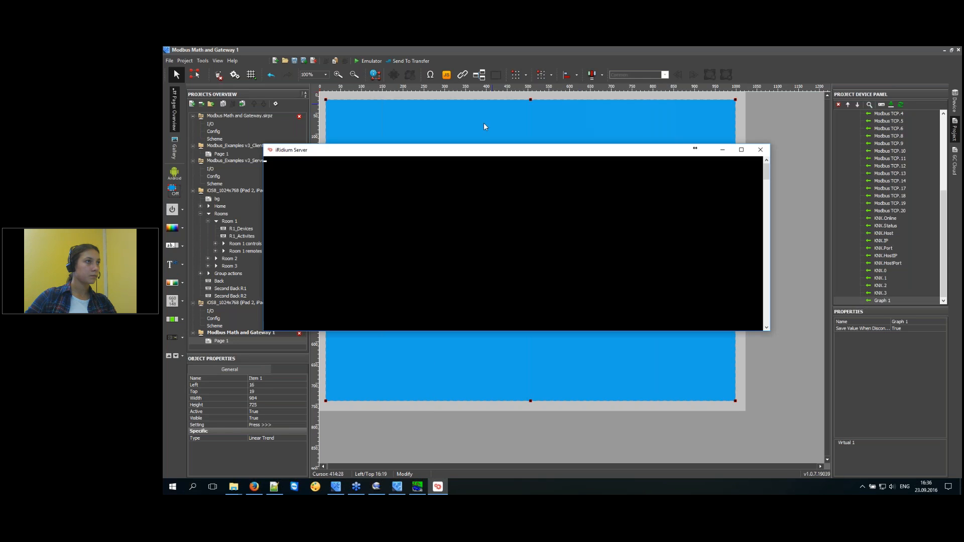
pyautogui.click(369, 61)
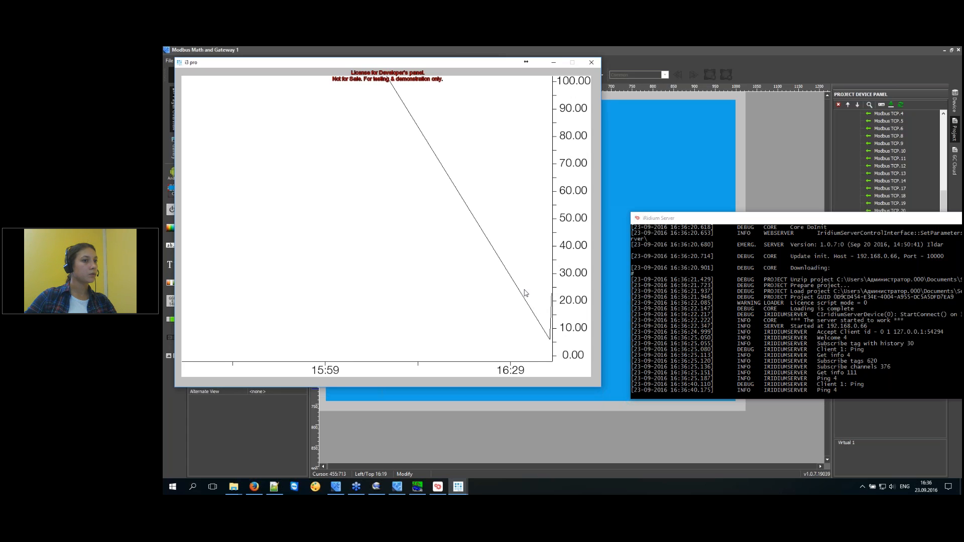
pyautogui.click(592, 62)
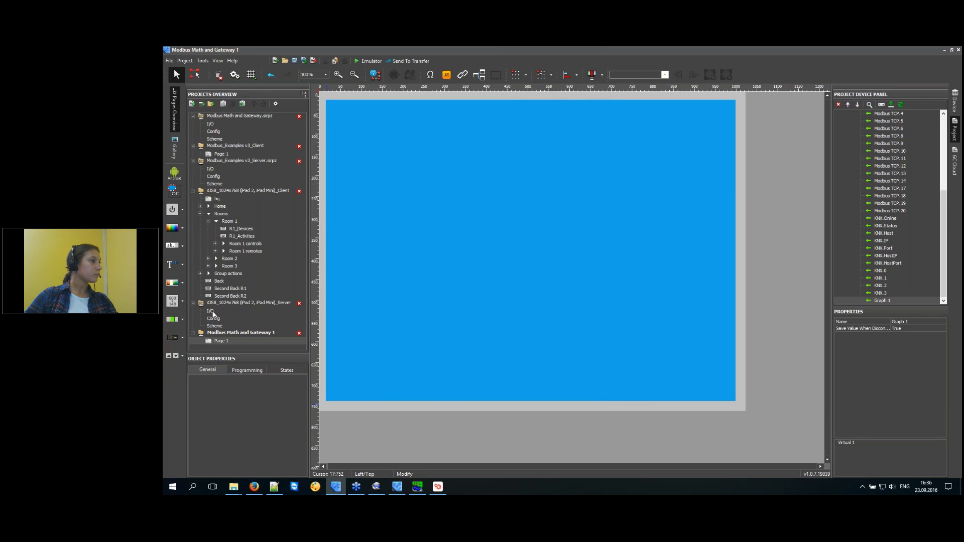
# Open the Modbus Math and Gateway.sirpz I/O and review its Global_listening, Graphics and Gate_to_any_system scripts.
pyautogui.click(214, 125)
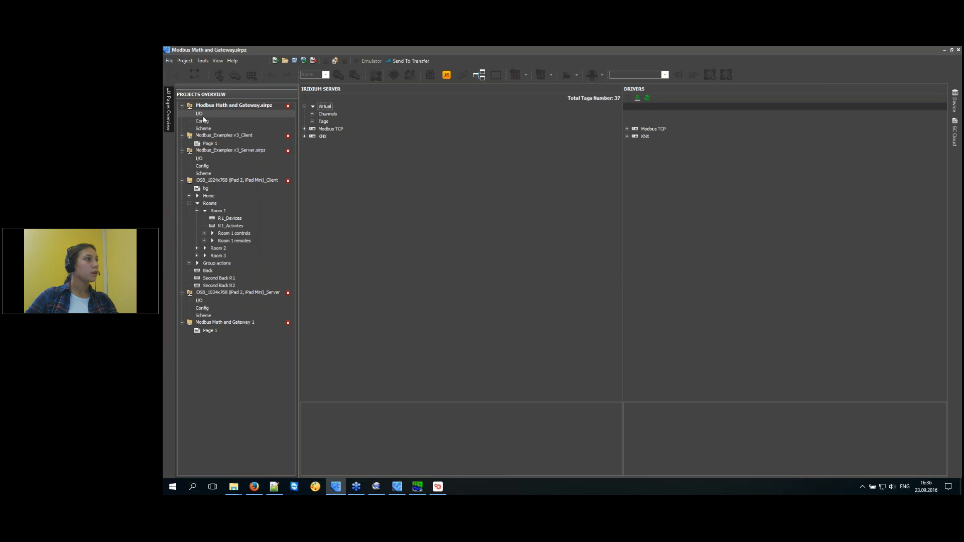
pyautogui.click(447, 75)
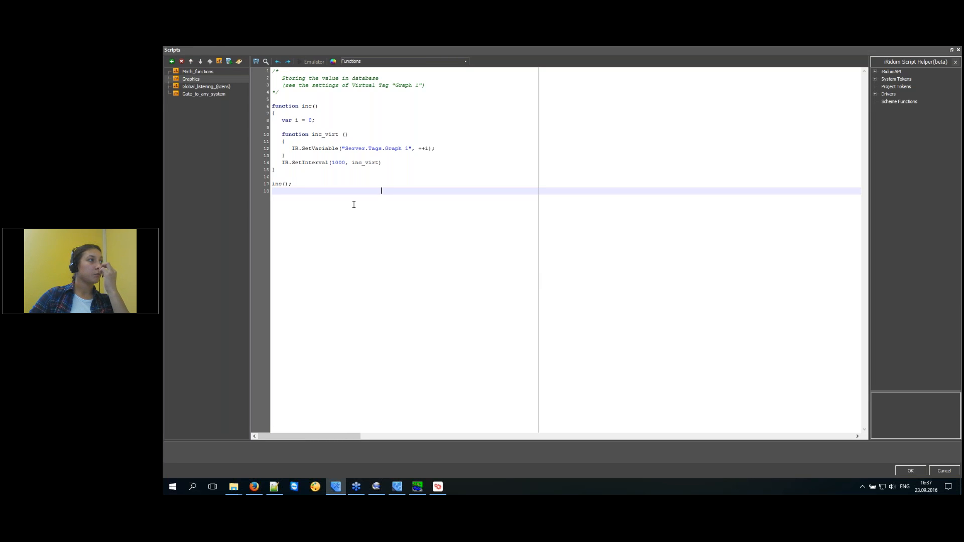
pyautogui.click(210, 86)
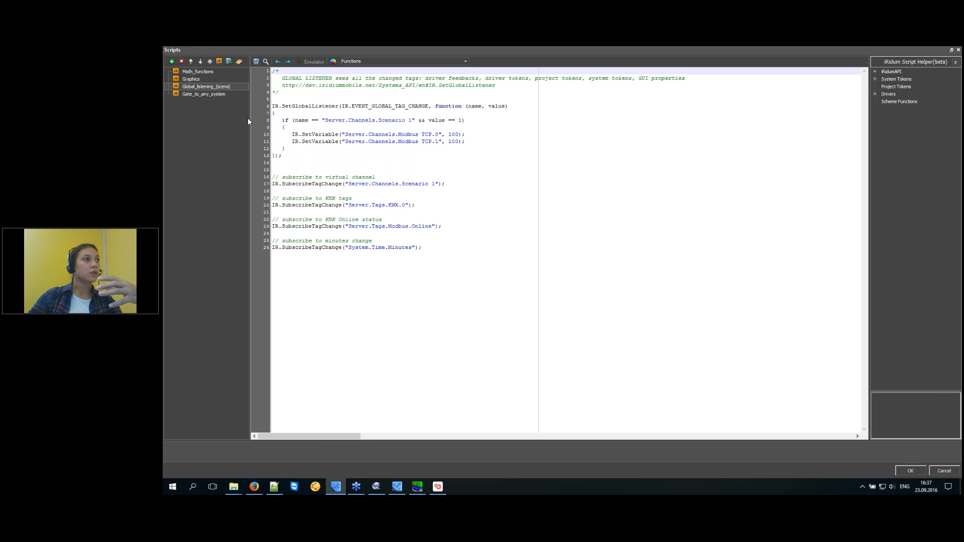
pyautogui.click(193, 79)
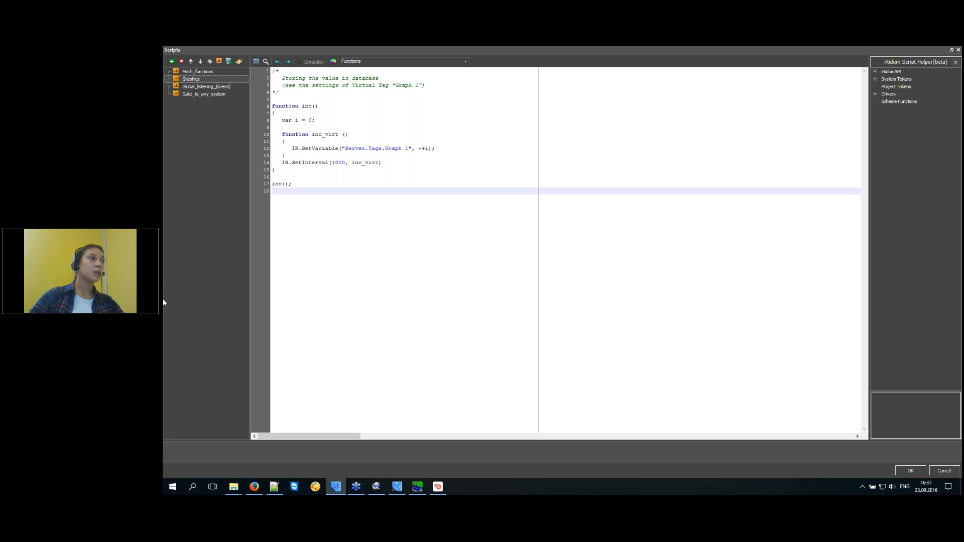
pyautogui.click(213, 86)
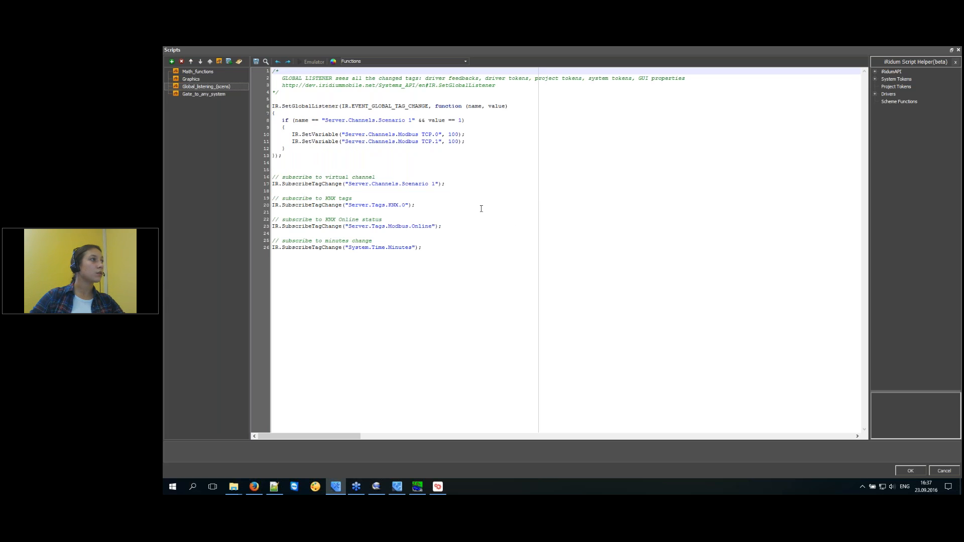
pyautogui.click(207, 96)
pyautogui.click(446, 298)
pyautogui.moveTo(275, 156); pyautogui.dragTo(264, 119)
pyautogui.hotkey('ctrl', 'c')
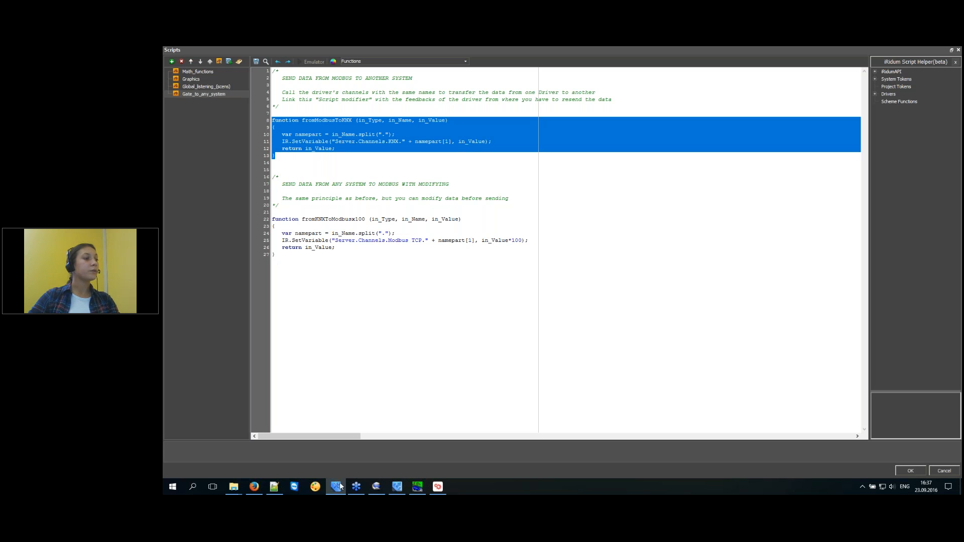
pyautogui.click(911, 471)
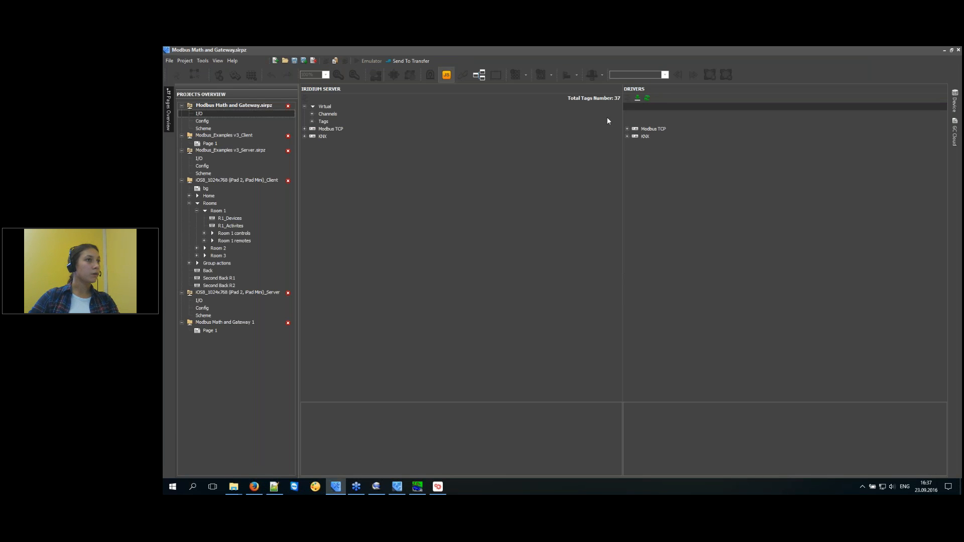
# Expand Modbus TCP feedback tags and confirm tag 0 uses the fromModbusToKNX modifier.
pyautogui.click(628, 129)
pyautogui.click(635, 151)
pyautogui.click(659, 152)
pyautogui.click(670, 159)
pyautogui.click(495, 434)
pyautogui.click(662, 162)
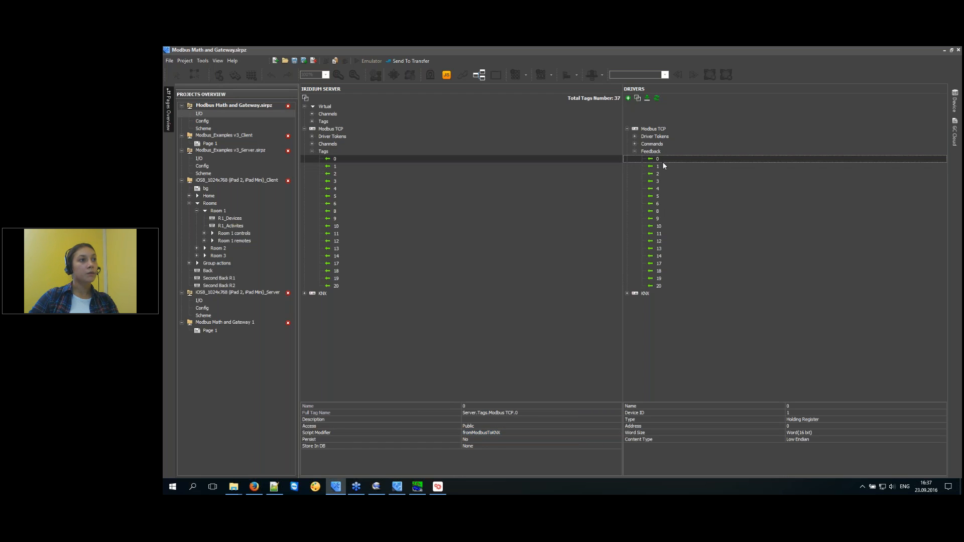
pyautogui.click(452, 433)
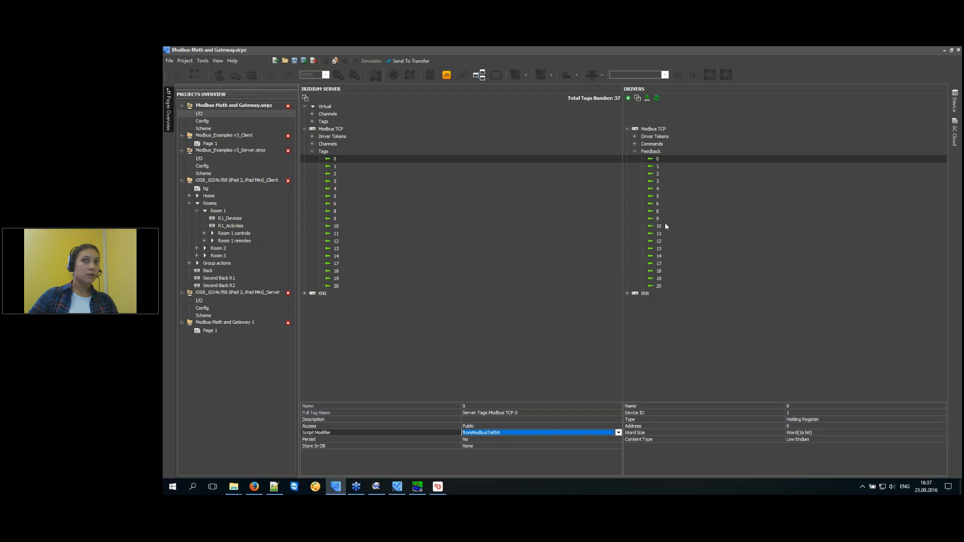
pyautogui.click(661, 159)
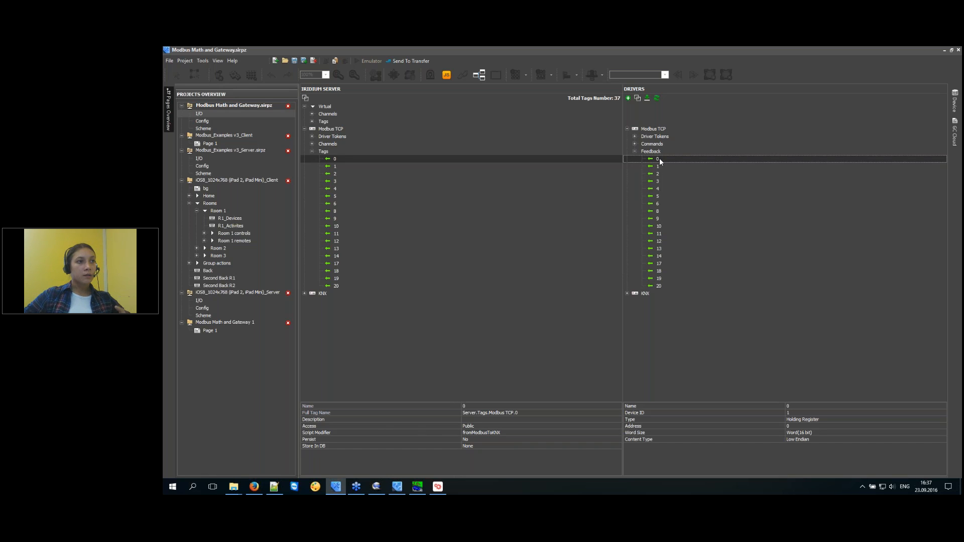
# Expand KNX commands 0–3 and compare KNX command 0 with Modbus feedback 0.
pyautogui.click(644, 294)
pyautogui.click(627, 293)
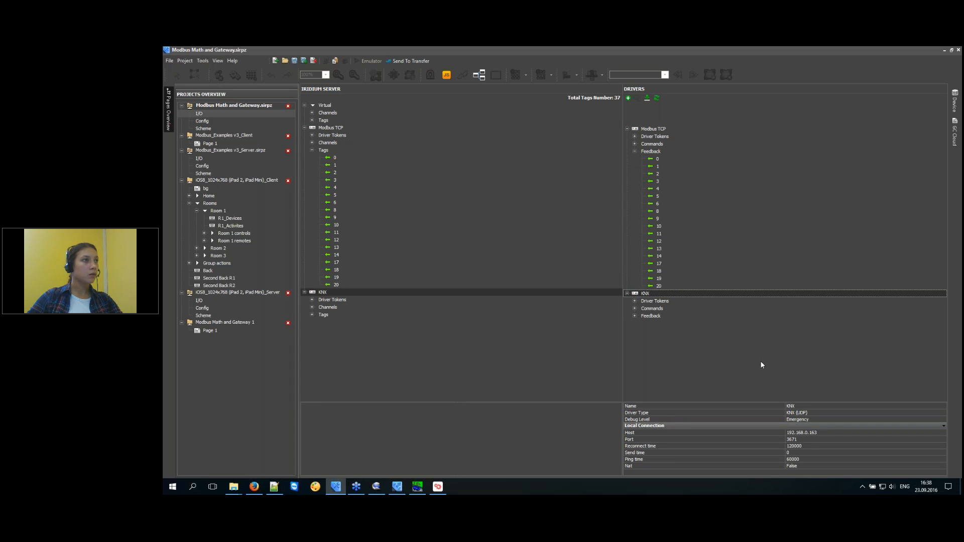
pyautogui.click(635, 309)
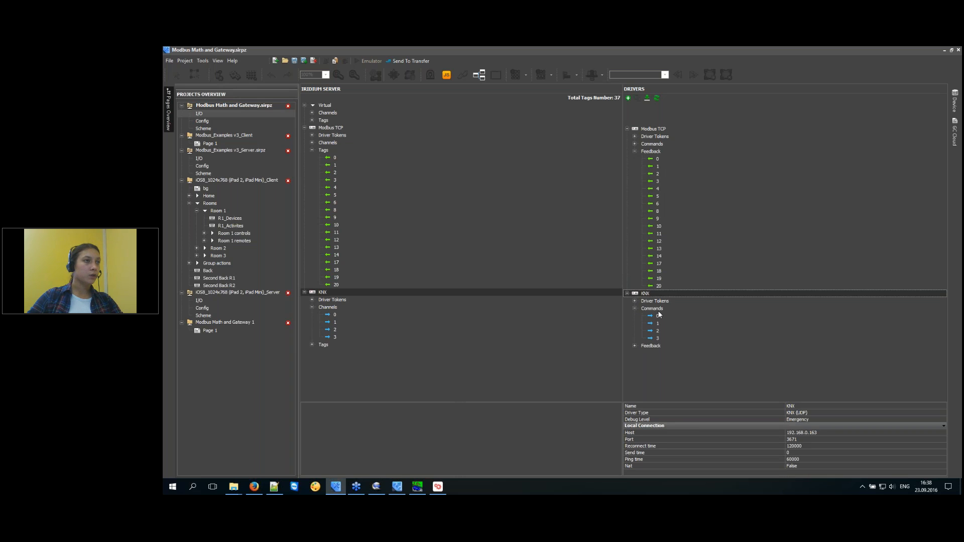
pyautogui.click(662, 158)
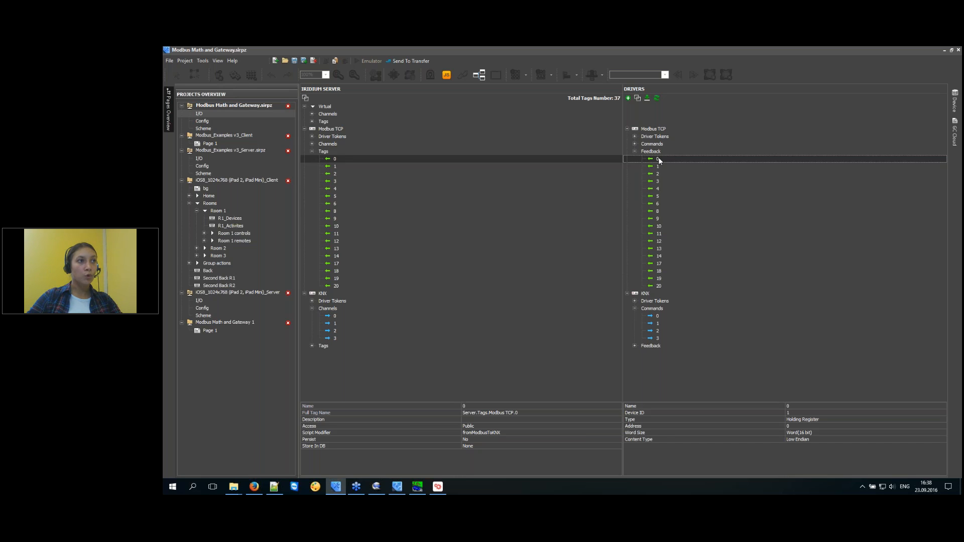
pyautogui.click(664, 315)
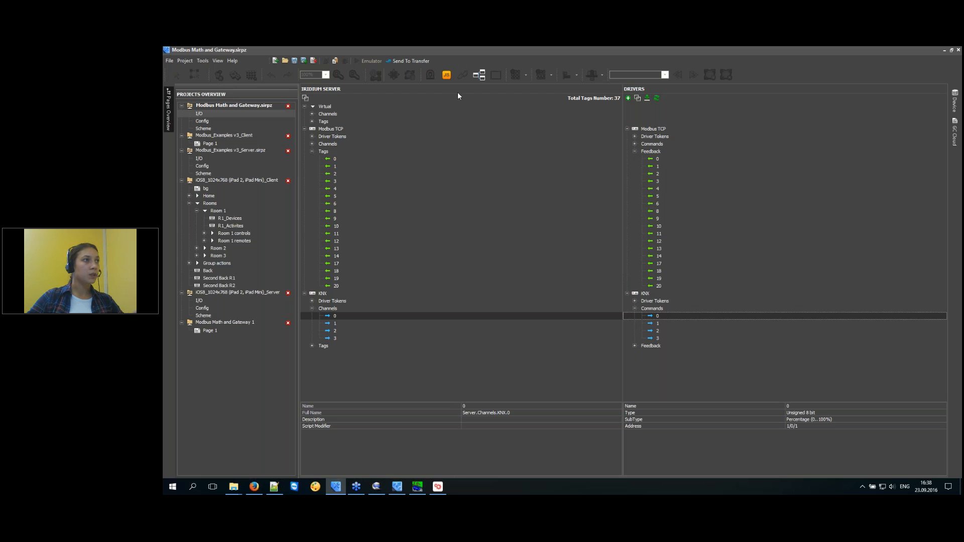
pyautogui.click(277, 488)
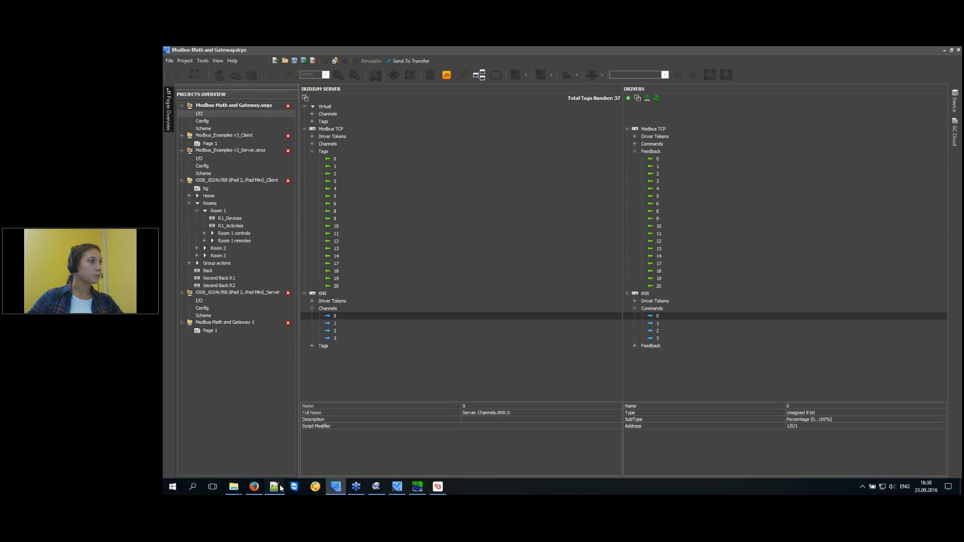
pyautogui.moveTo(244, 183); pyautogui.dragTo(210, 96)
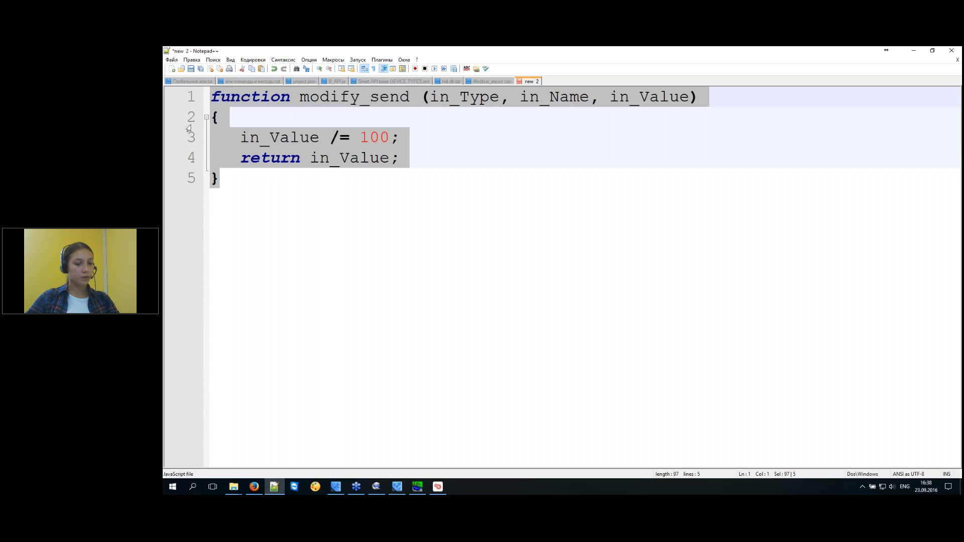
# Paste fromModbusToKNX over modify_send and highlight its name and in_Type, in_Name, in_Value parameters.
pyautogui.hotkey('ctrl', 'v')
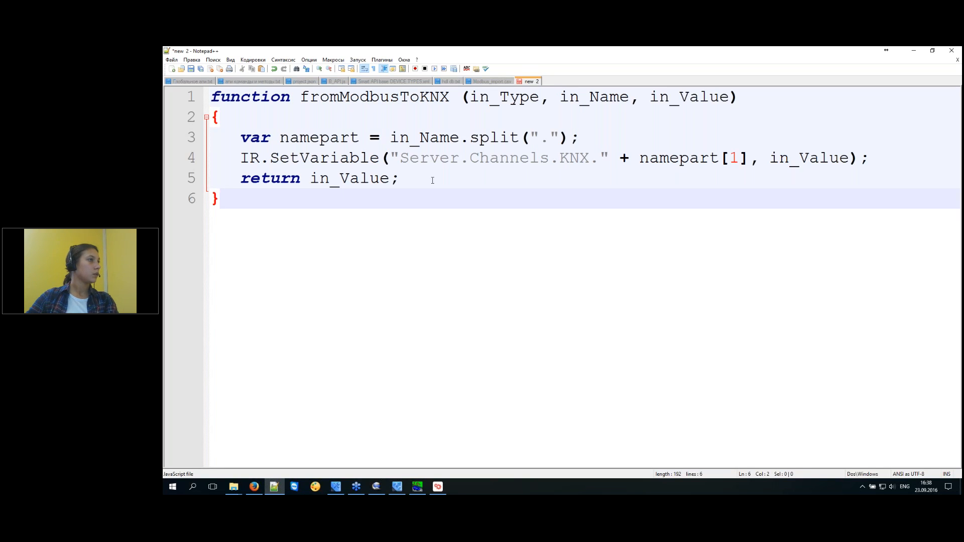
pyautogui.click(432, 180)
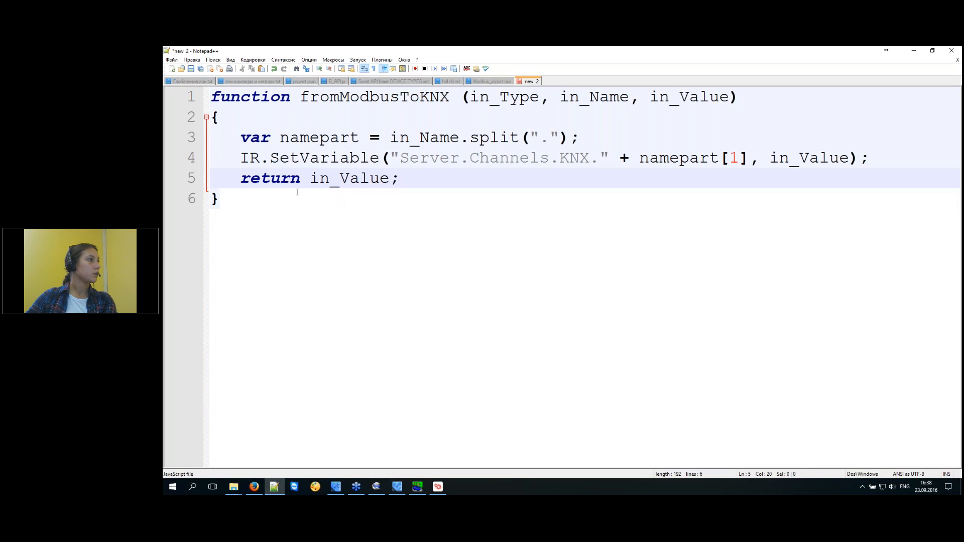
pyautogui.doubleClick(355, 98)
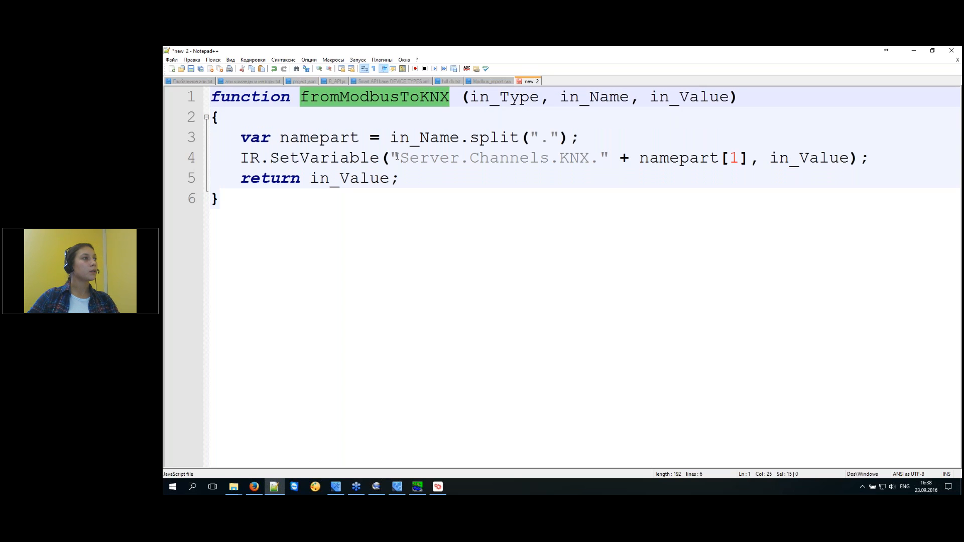
pyautogui.doubleClick(522, 98)
pyautogui.click(600, 97)
pyautogui.doubleClick(600, 96)
pyautogui.click(528, 95)
pyautogui.doubleClick(529, 96)
pyautogui.doubleClick(600, 96)
pyautogui.click(729, 96)
pyautogui.doubleClick(729, 97)
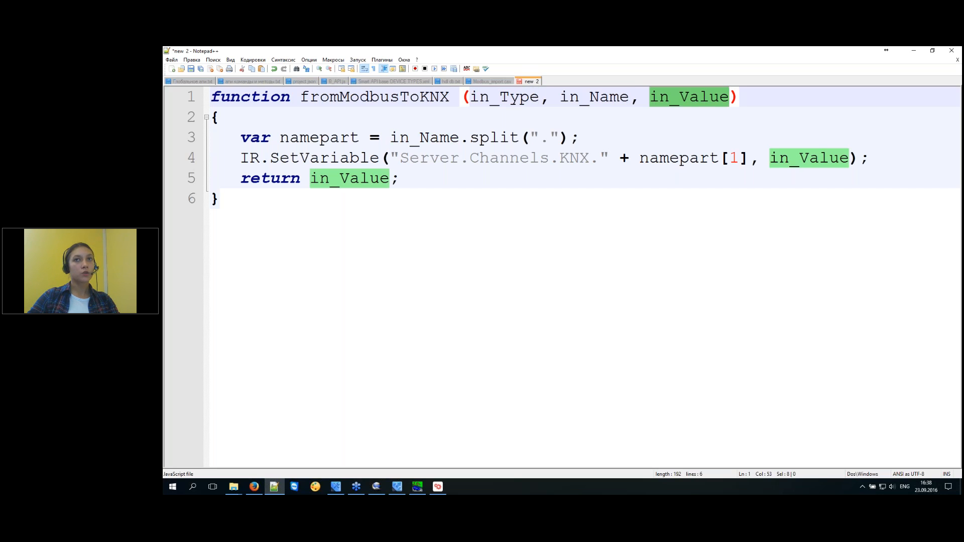
# Highlight the namepart split line, its in_Name argument and the dot separator.
pyautogui.click(278, 138)
pyautogui.moveTo(240, 138); pyautogui.dragTo(580, 140)
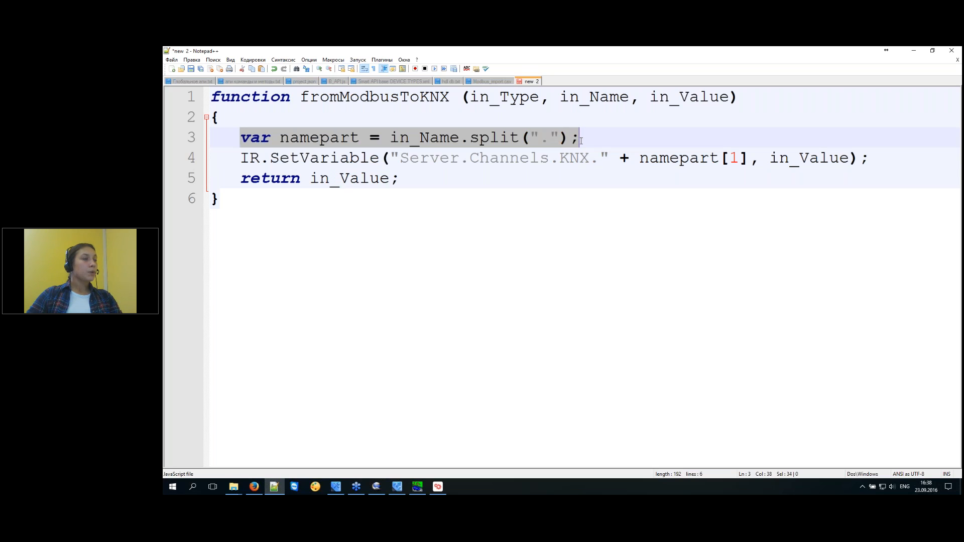
pyautogui.moveTo(631, 96); pyautogui.dragTo(561, 97)
pyautogui.moveTo(550, 138); pyautogui.dragTo(539, 140)
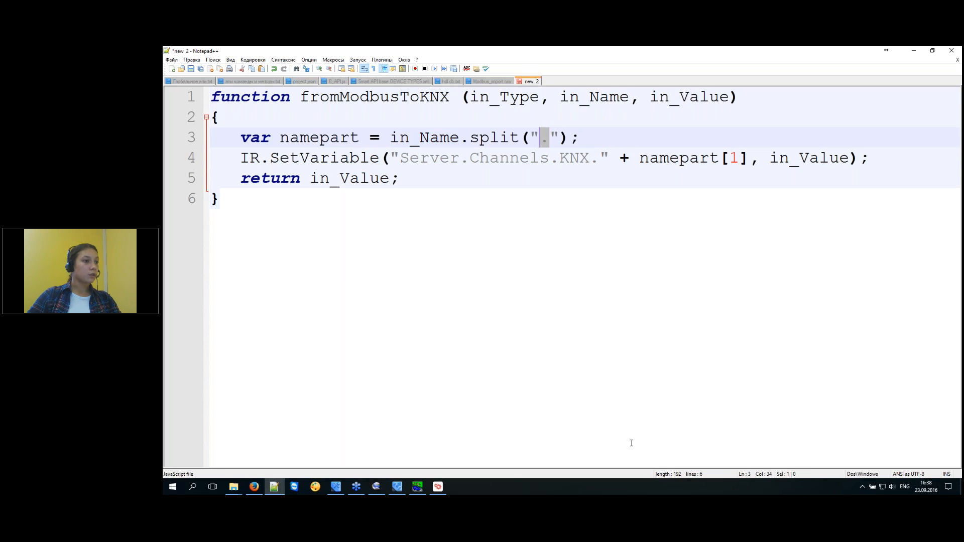
# Examine the Server. and Channels parts of the KNX channel's Full Name, then open the scripts.
pyautogui.click(335, 486)
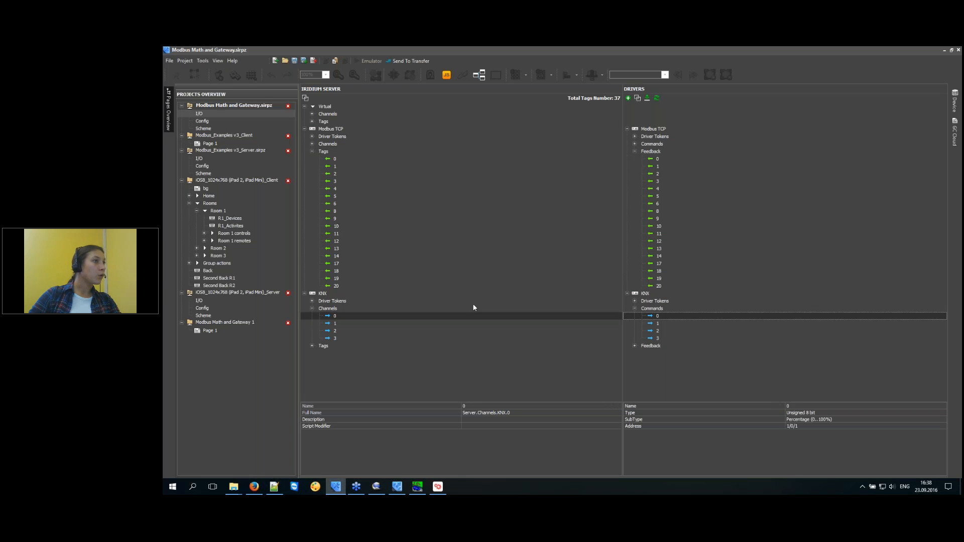
pyautogui.click(503, 413)
pyautogui.click(478, 413)
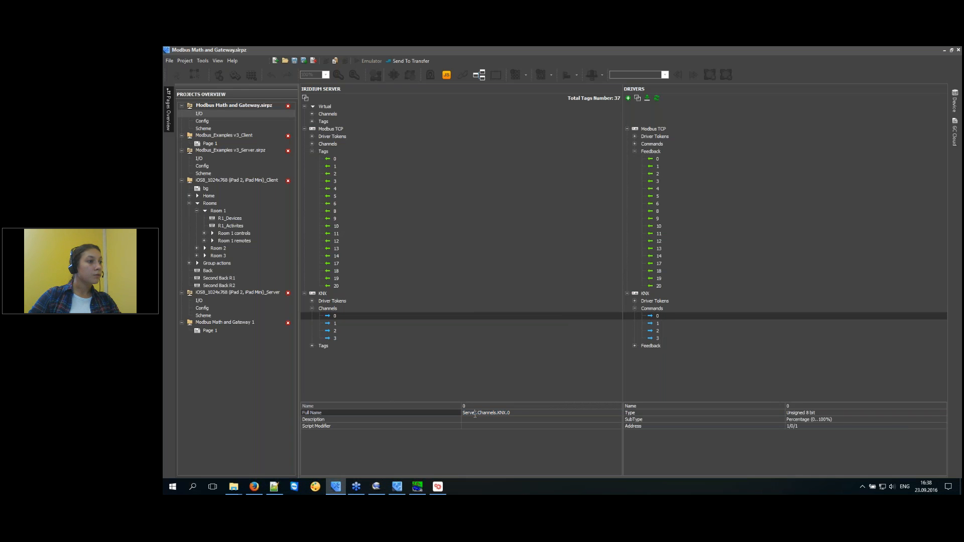
pyautogui.moveTo(478, 412); pyautogui.dragTo(504, 413)
pyautogui.click(484, 413)
pyautogui.click(524, 416)
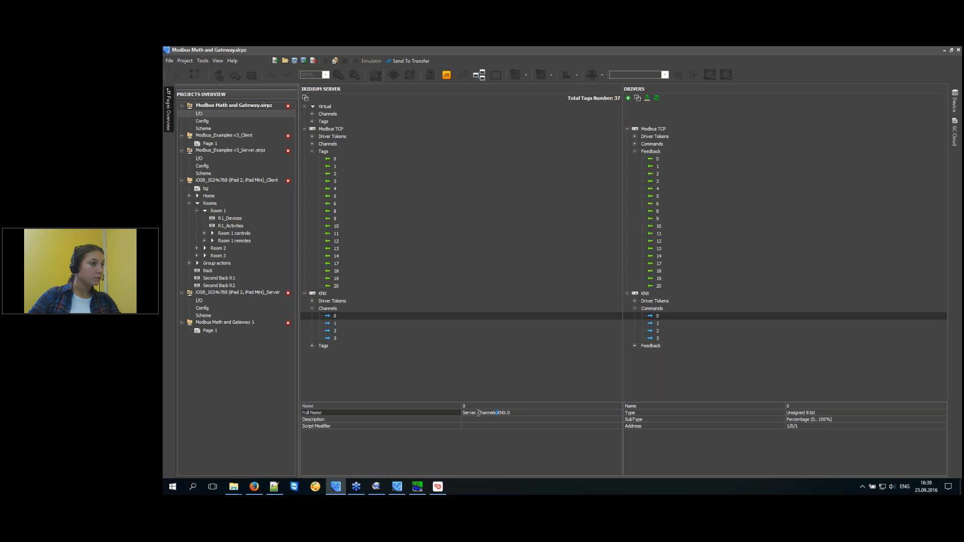
pyautogui.moveTo(480, 413); pyautogui.dragTo(475, 413)
pyautogui.click(447, 76)
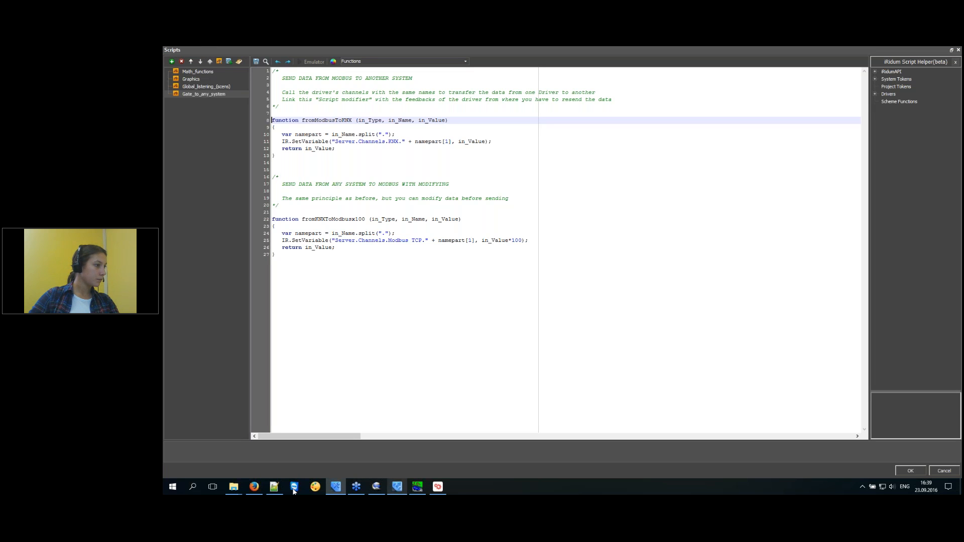
# In the Notepad++ draft, highlight the name-splitting call and the Server.Channels.KNX. target prefix.
pyautogui.click(278, 490)
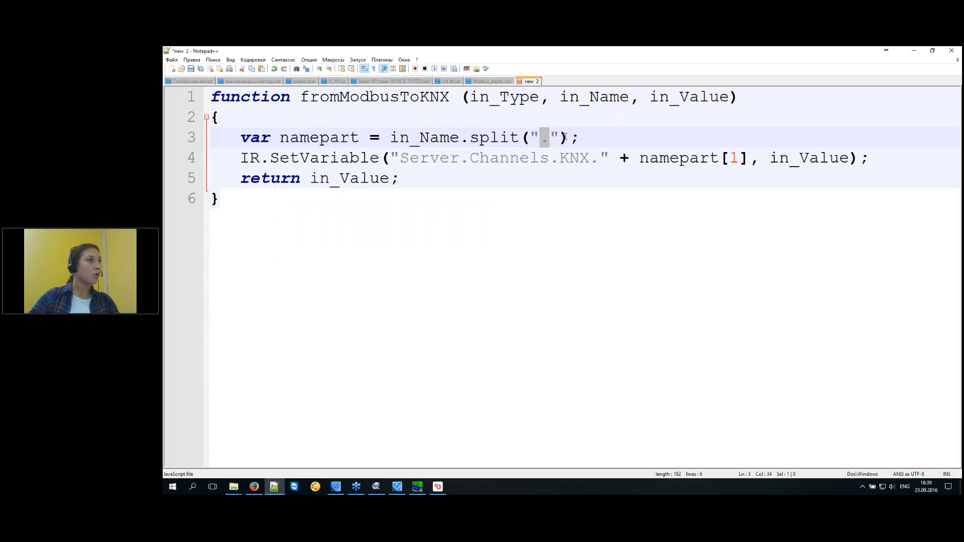
pyautogui.moveTo(579, 137); pyautogui.dragTo(392, 137)
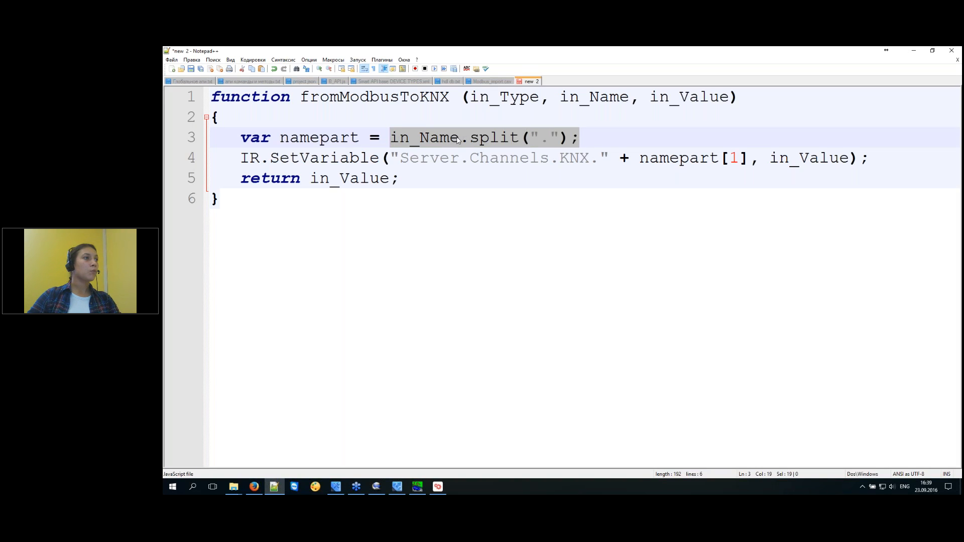
pyautogui.click(441, 177)
pyautogui.moveTo(236, 158); pyautogui.dragTo(610, 158)
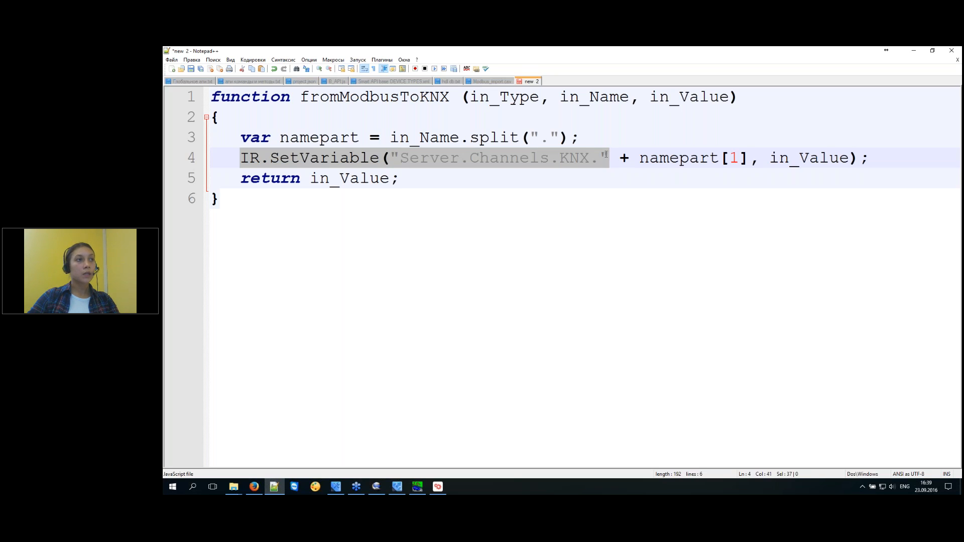
pyautogui.click(623, 143)
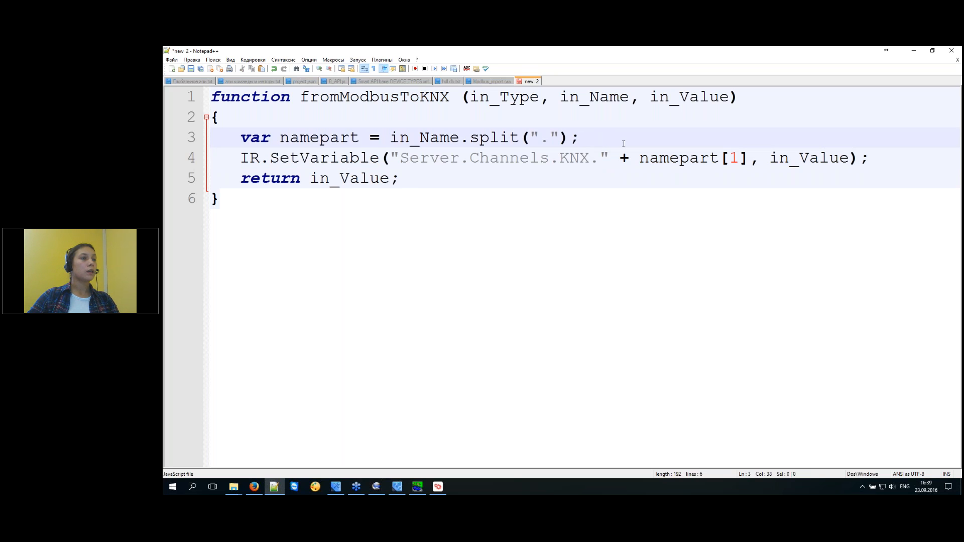
pyautogui.click(344, 488)
# Close the Scripts editor and inspect Modbus TCP Feedback 0 and KNX Command 0 with their linked tags.
pyautogui.click(897, 471)
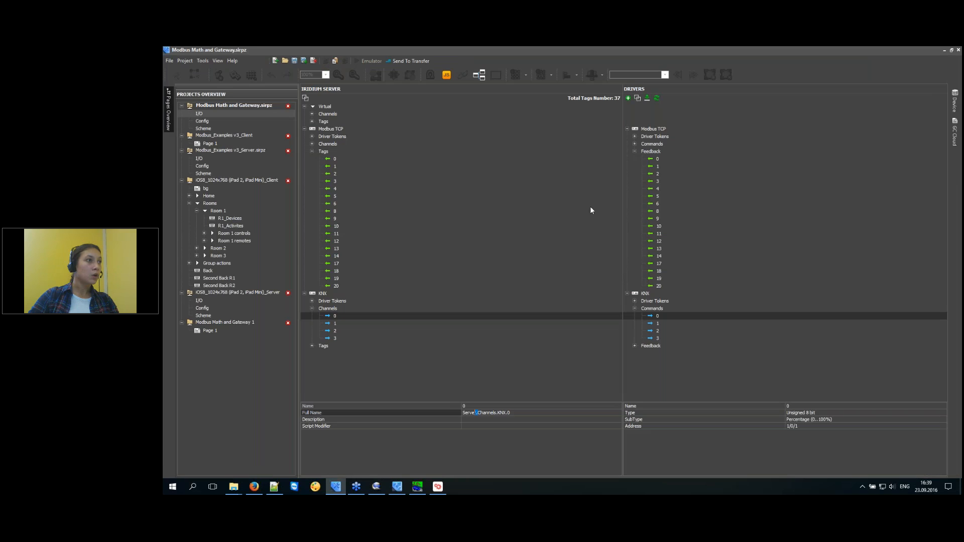
pyautogui.click(664, 160)
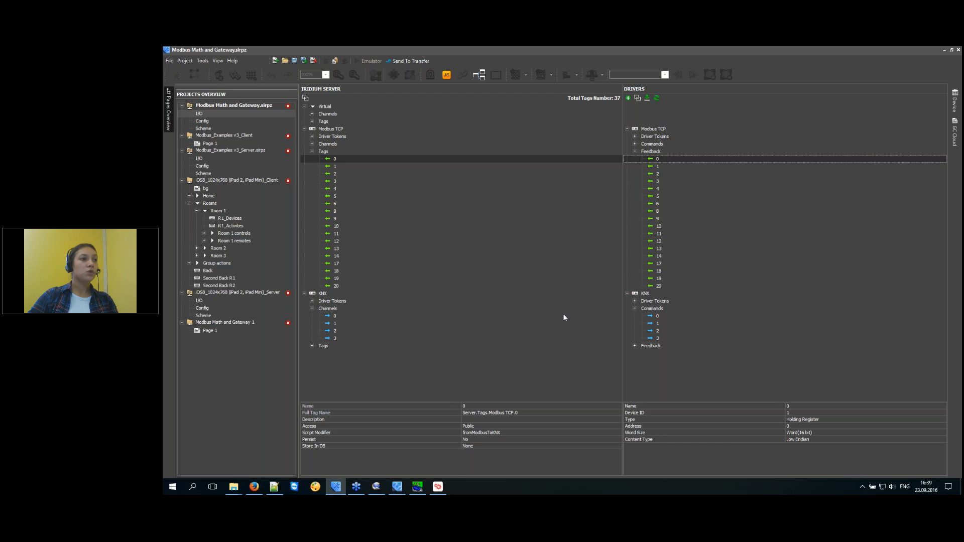
pyautogui.click(661, 316)
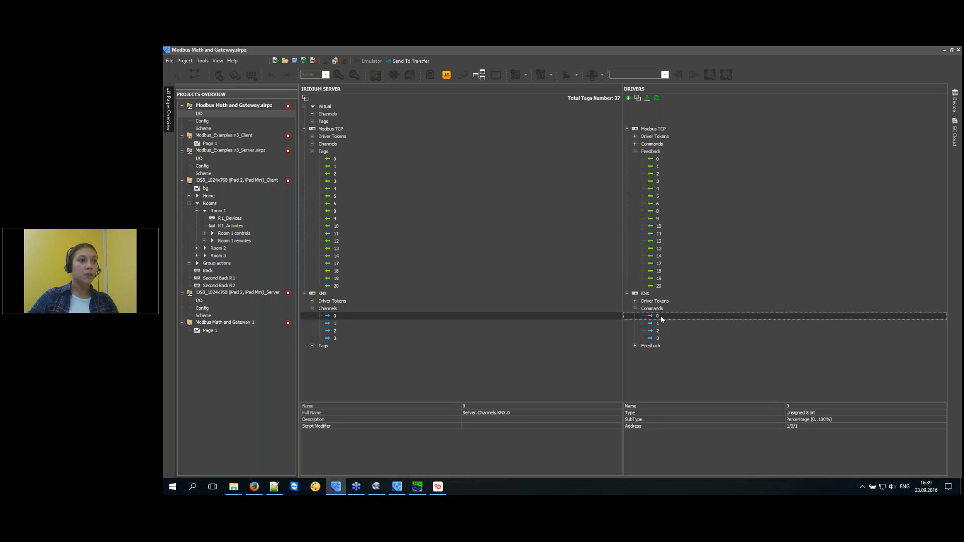
# Reopen the Scripts editor, compare the in_Value uses in the Notepad++ draft, then close it.
pyautogui.click(446, 75)
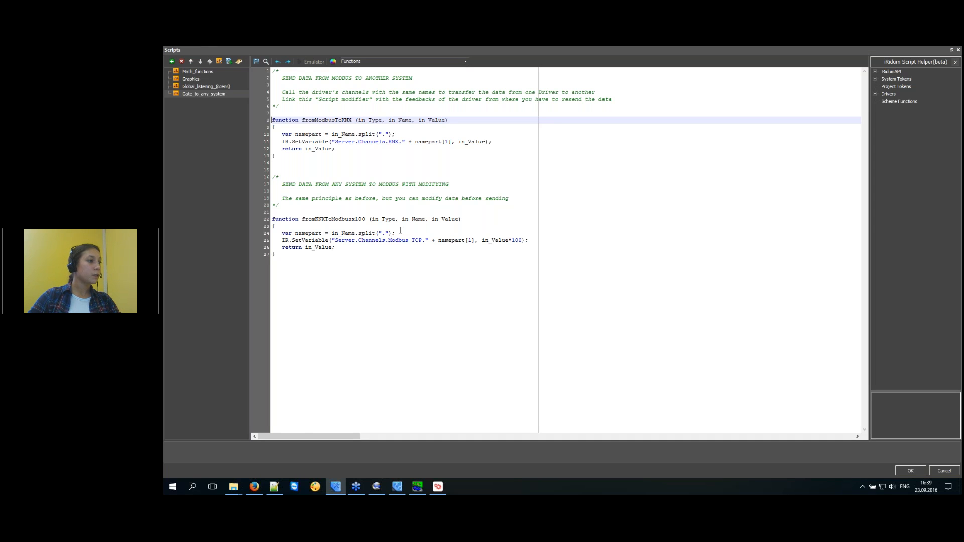
pyautogui.hotkey('alt', 'Tab')
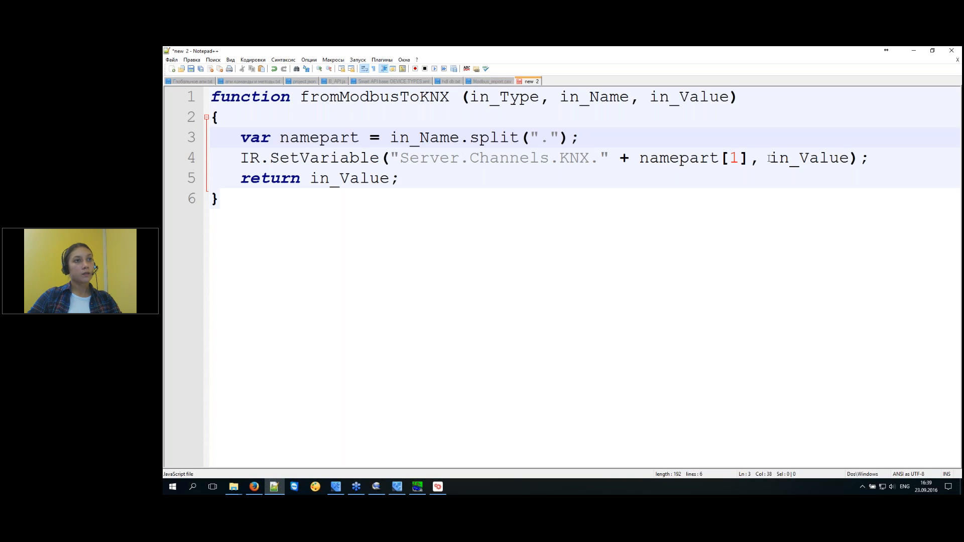
pyautogui.doubleClick(770, 158)
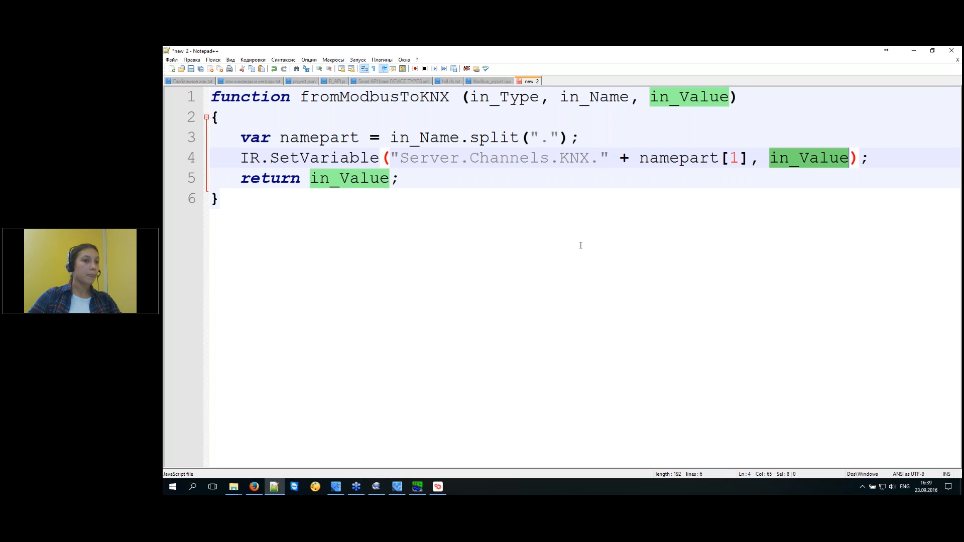
pyautogui.hotkey('ctrl', 'F3')
pyautogui.click(335, 486)
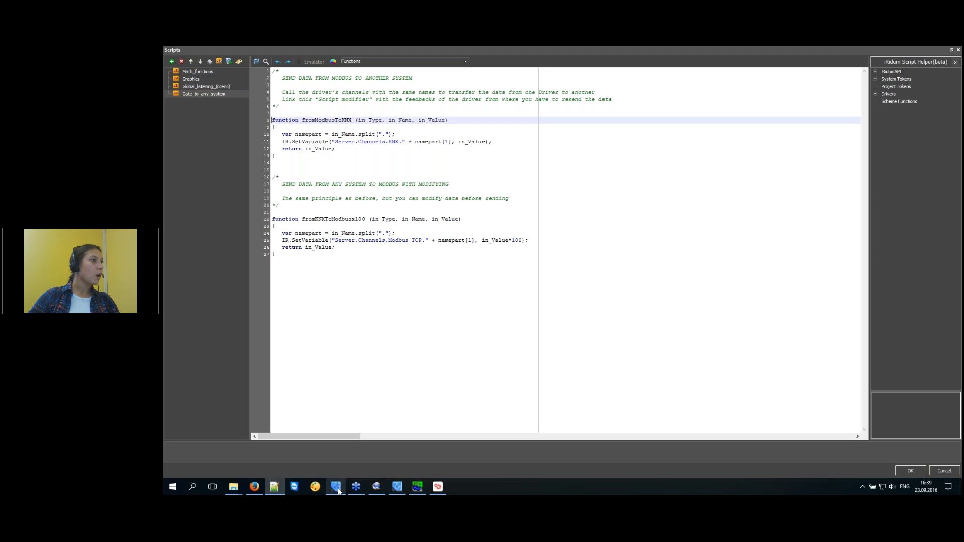
pyautogui.click(910, 470)
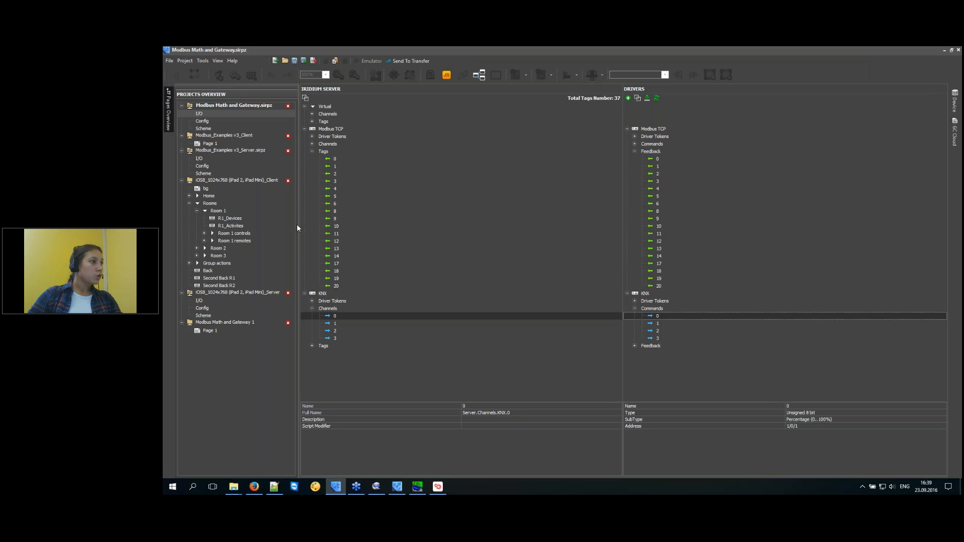
# Review the properties of Modbus TCP tags 0, 1, 2 and 8.
pyautogui.click(335, 160)
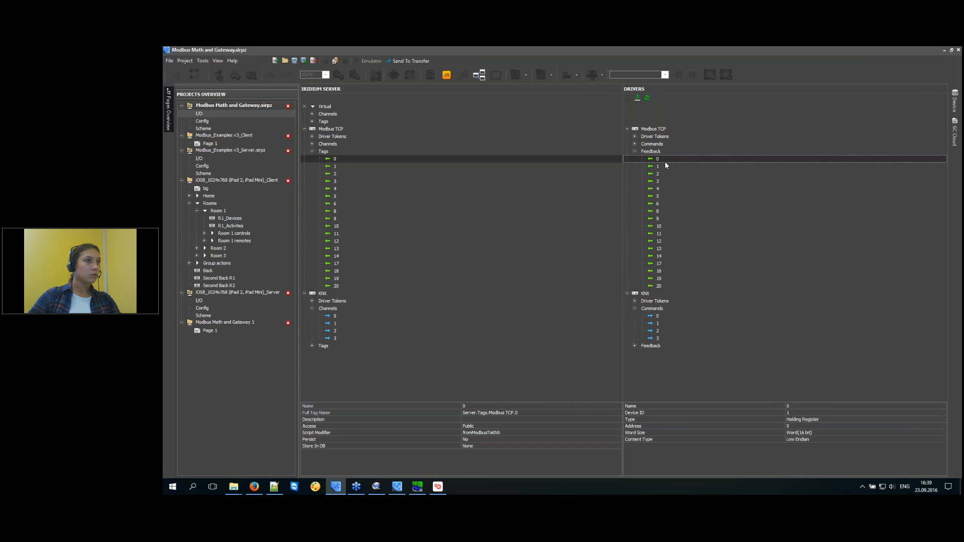
pyautogui.click(664, 167)
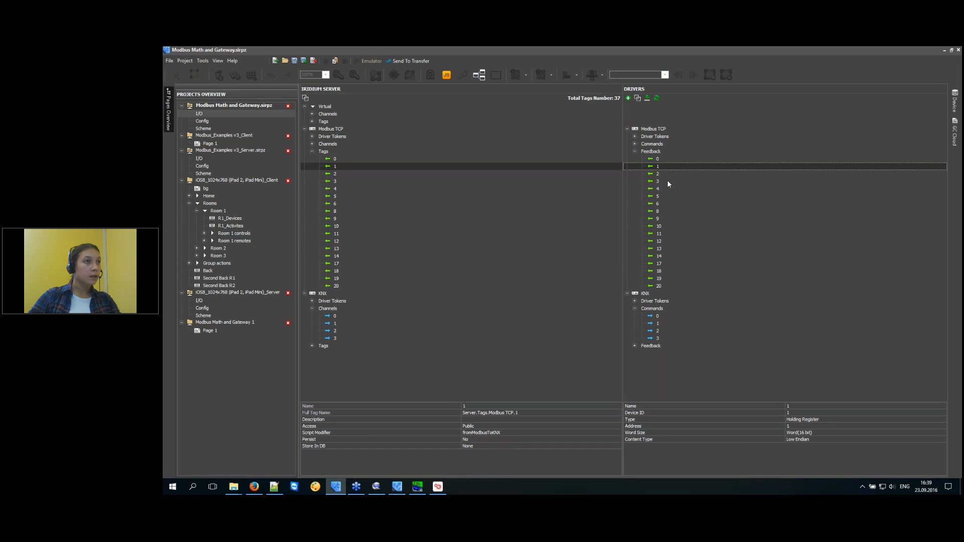
pyautogui.click(665, 174)
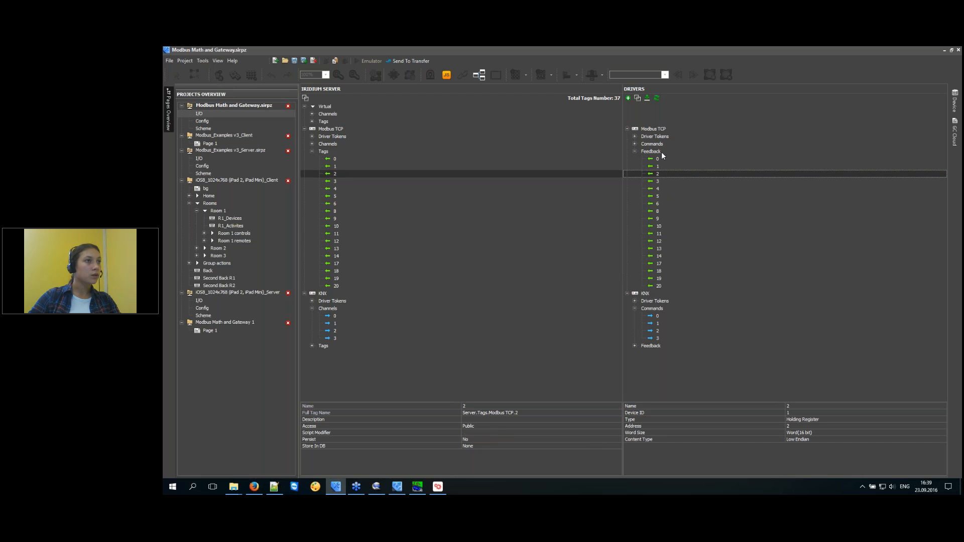
pyautogui.click(658, 167)
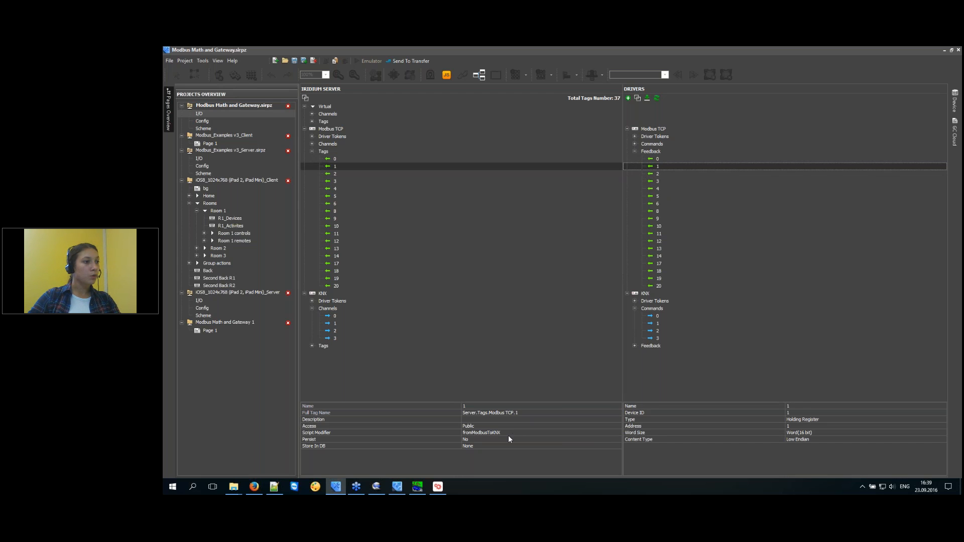
pyautogui.click(657, 213)
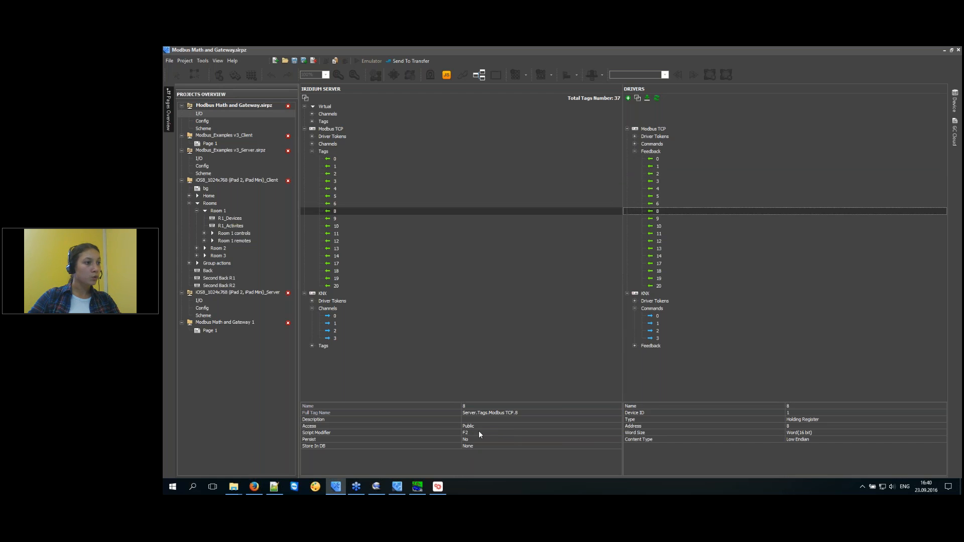
# Set the script modifier of Modbus TCP tags 12, 13 and 14 to fromModbusToKNX.
pyautogui.click(671, 239)
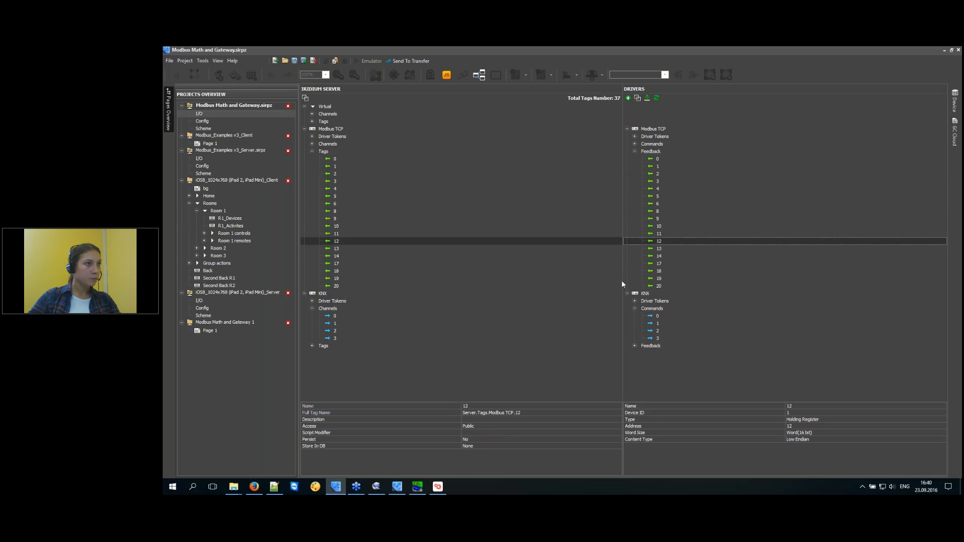
pyautogui.click(483, 434)
pyautogui.click(483, 433)
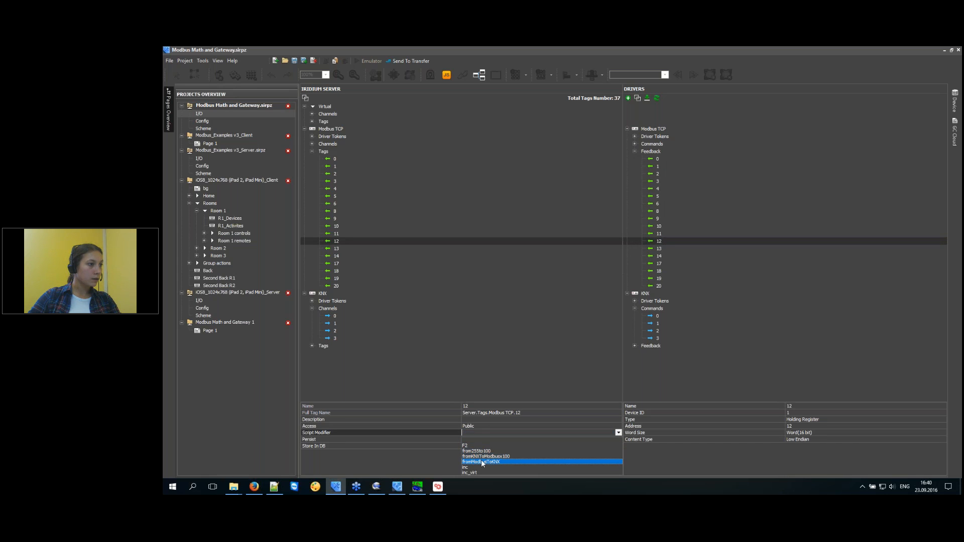
pyautogui.click(483, 463)
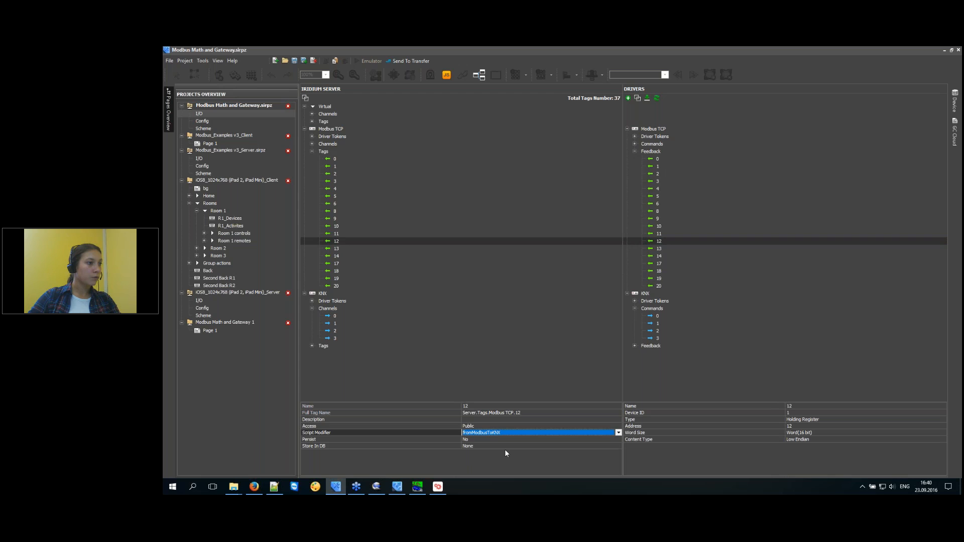
pyautogui.click(664, 251)
pyautogui.click(530, 432)
pyautogui.click(529, 432)
pyautogui.click(513, 462)
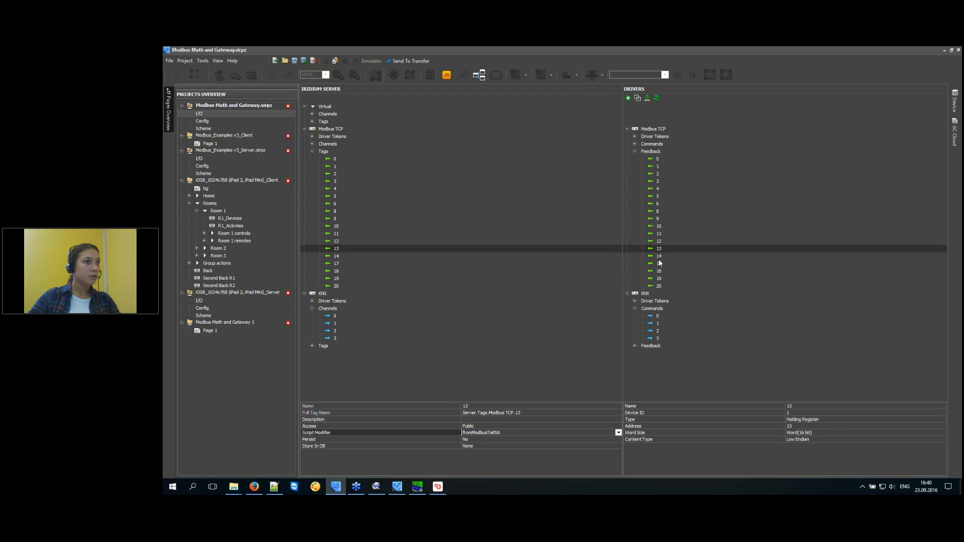
pyautogui.click(659, 256)
pyautogui.click(507, 435)
pyautogui.click(509, 435)
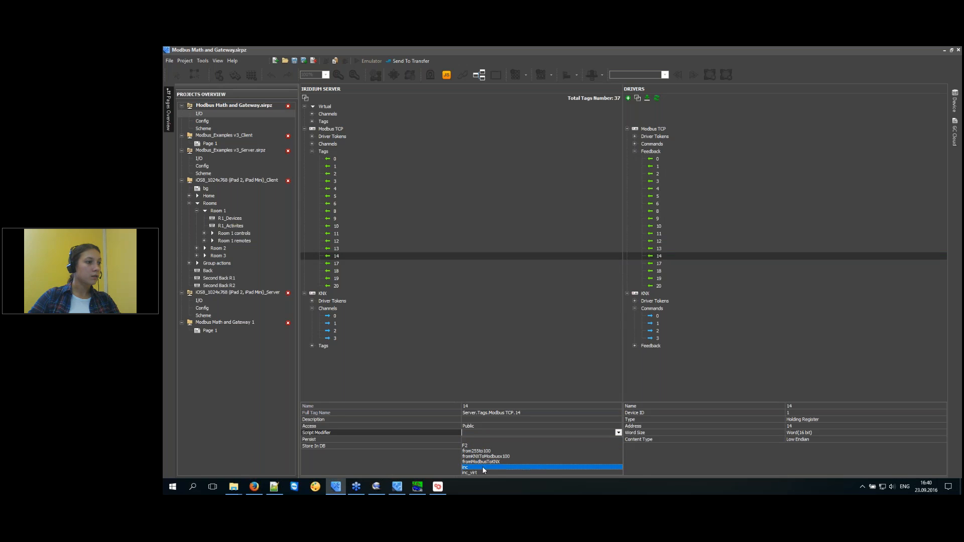
pyautogui.click(488, 461)
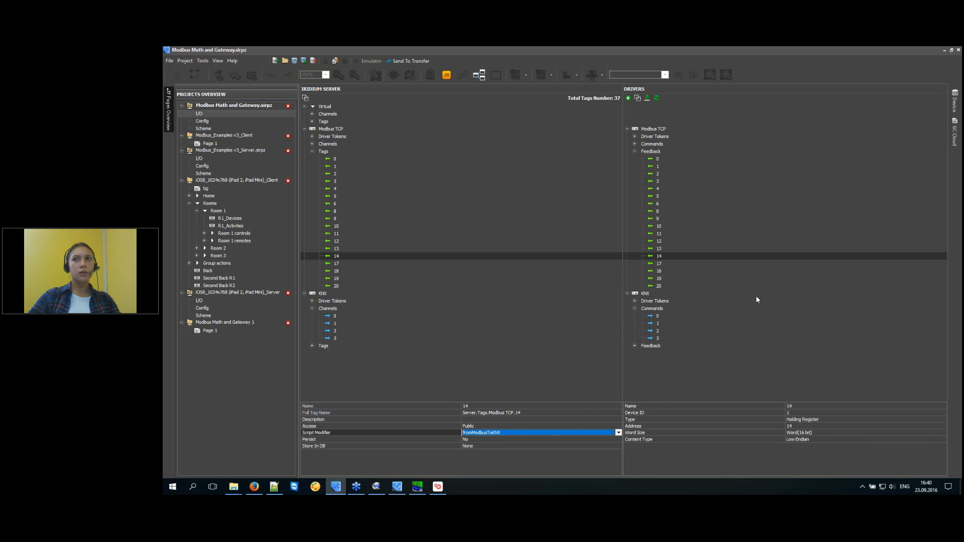
pyautogui.click(447, 75)
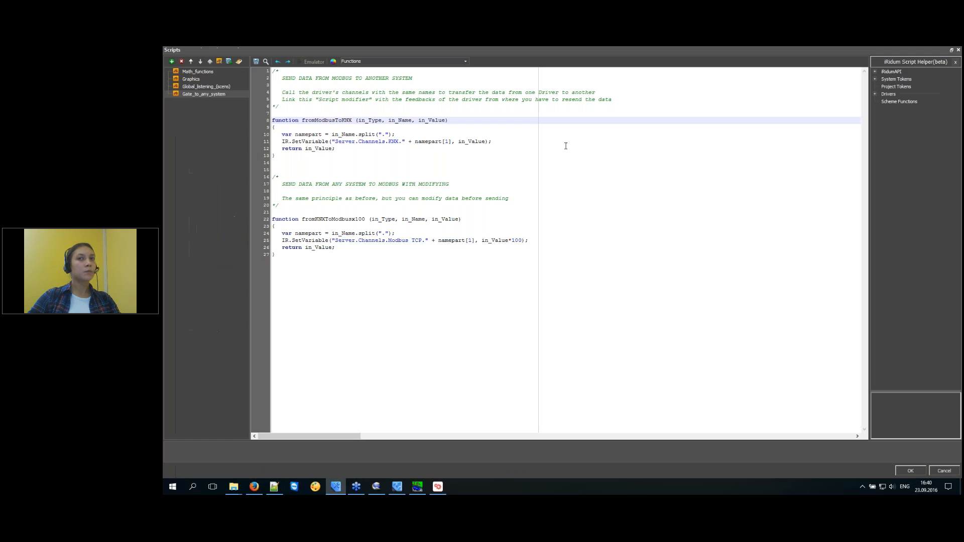
pyautogui.moveTo(301, 258); pyautogui.dragTo(258, 124)
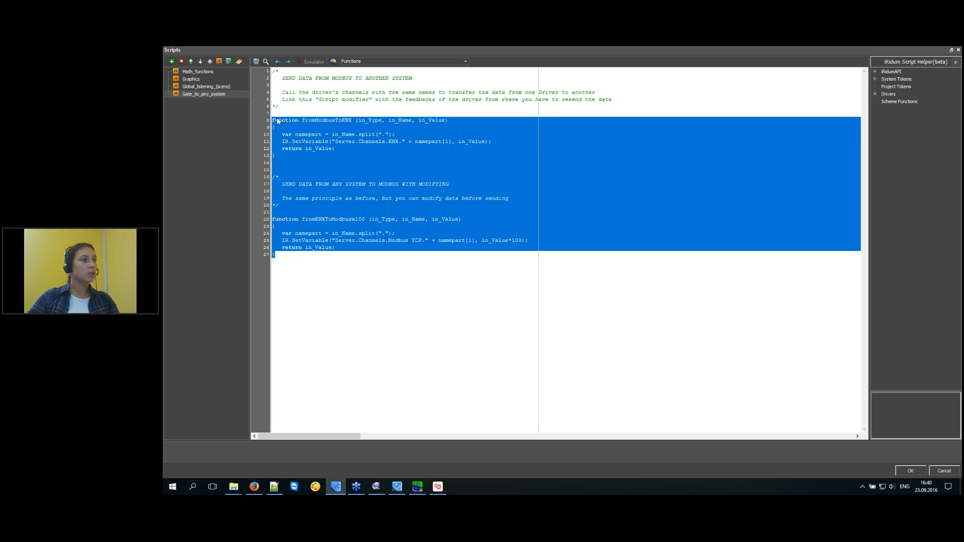
pyautogui.click(343, 149)
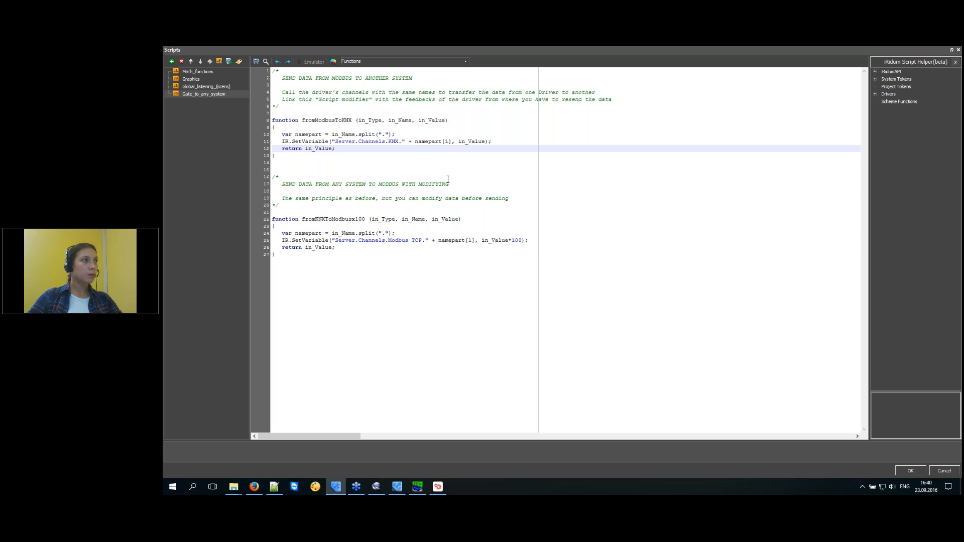
pyautogui.moveTo(293, 158); pyautogui.dragTo(274, 114)
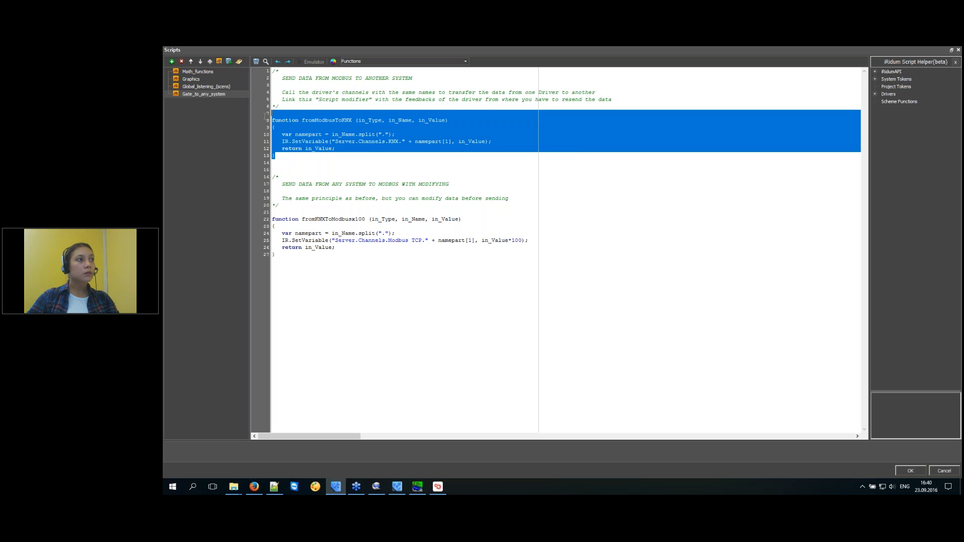
pyautogui.click(311, 137)
pyautogui.moveTo(284, 158); pyautogui.dragTo(261, 121)
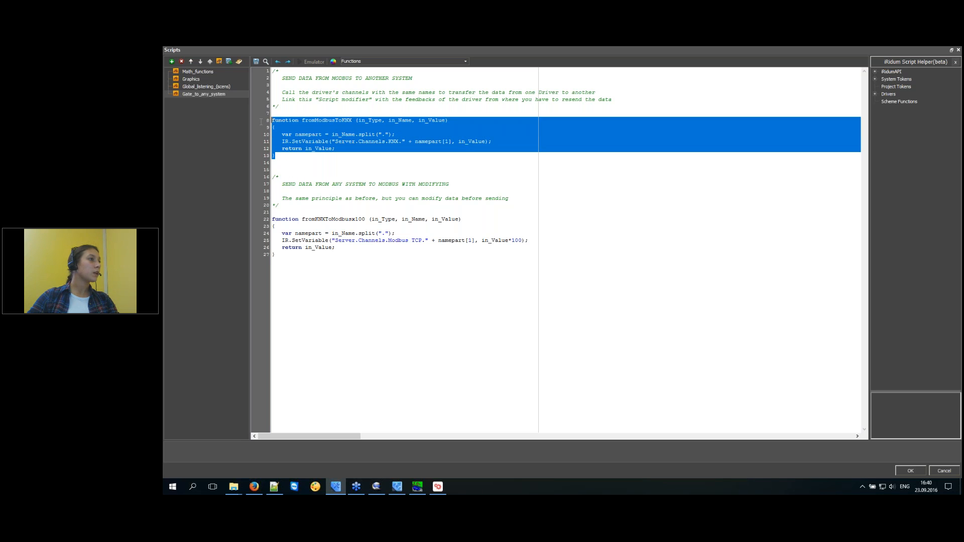
pyautogui.click(349, 149)
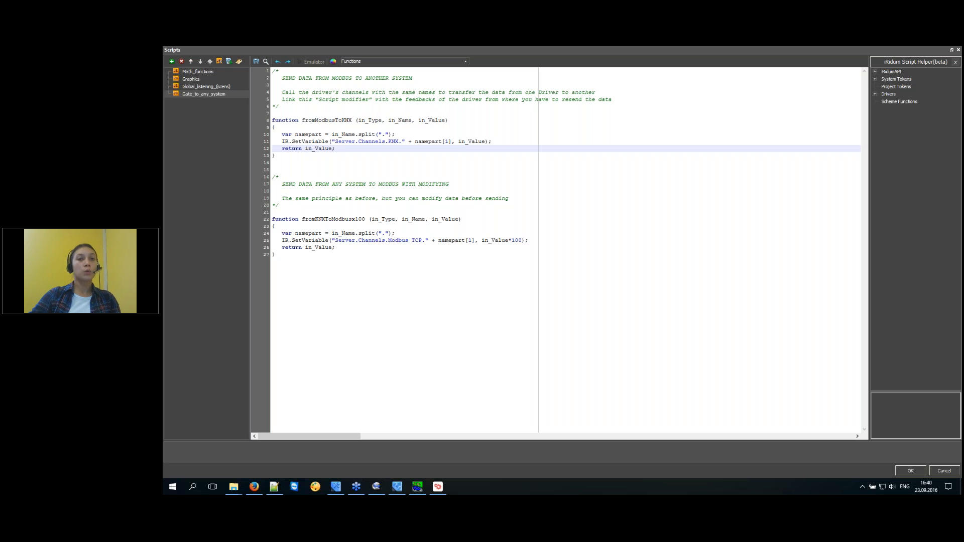
pyautogui.click(440, 273)
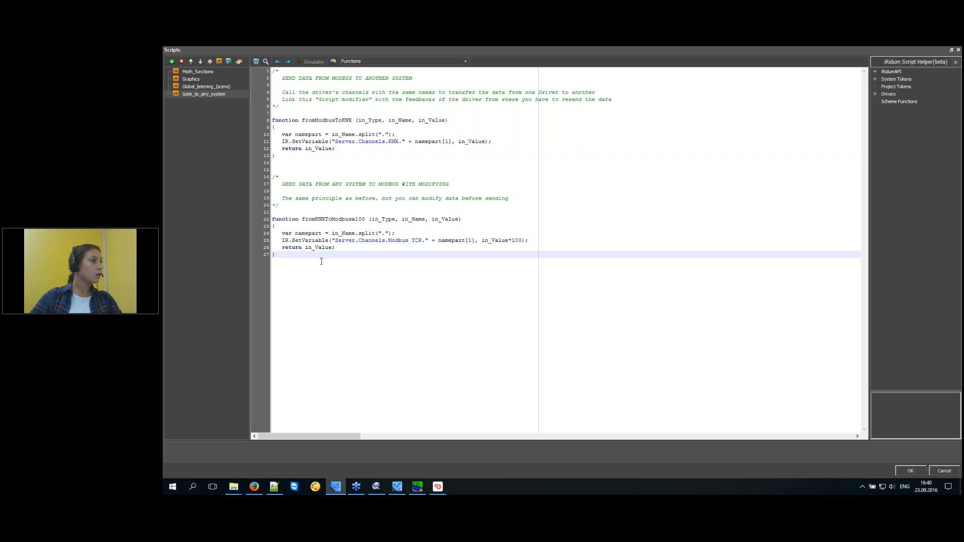
pyautogui.moveTo(286, 255); pyautogui.dragTo(255, 222)
pyautogui.hotkey('ctrl', 'c')
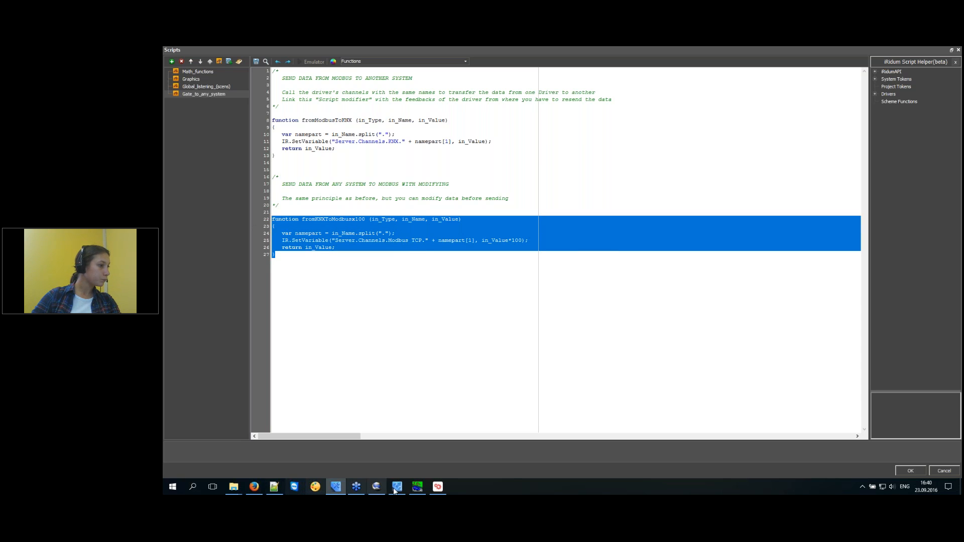
# Paste a copy of the function, delete its *100 multiplier and rename it fromKNXToModbusx.
pyautogui.click(275, 486)
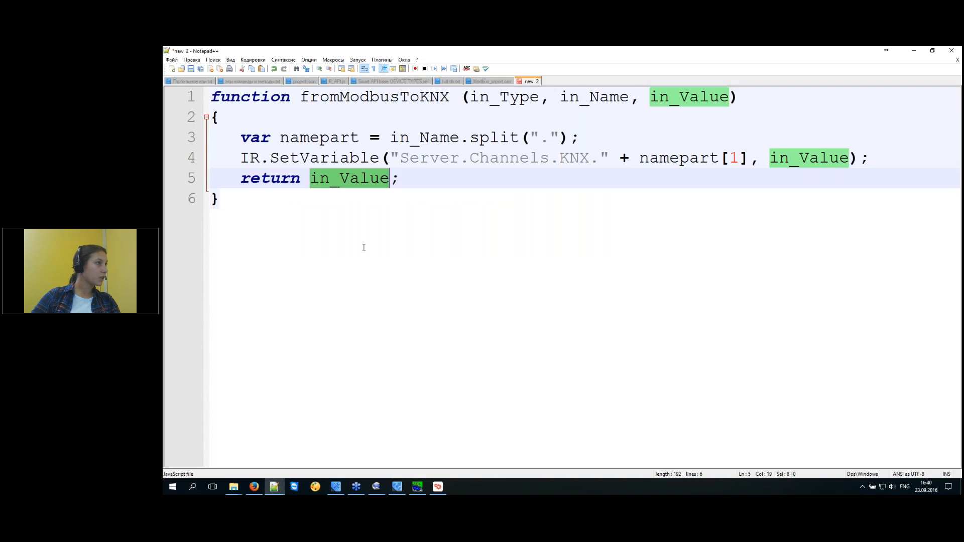
pyautogui.click(312, 232)
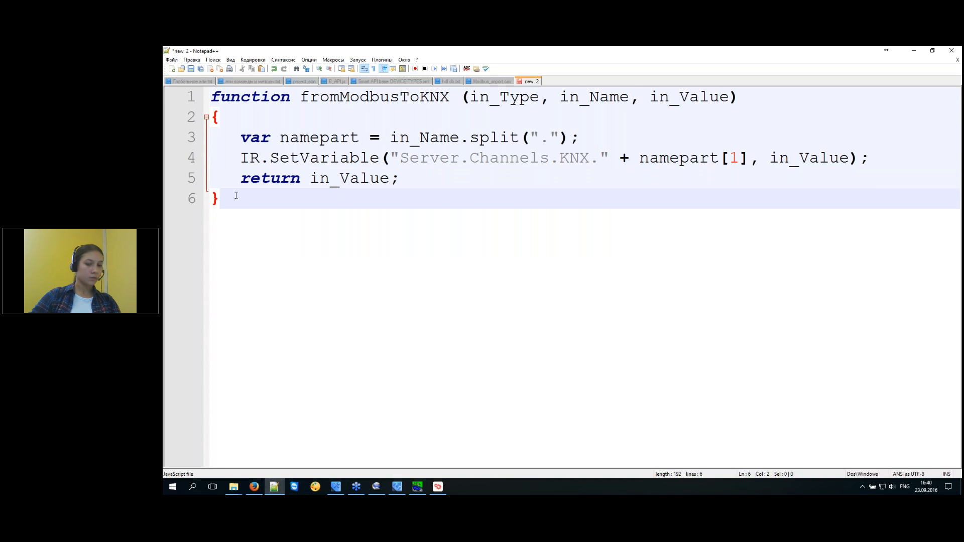
pyautogui.press('Return')
pyautogui.press('Return')
pyautogui.press('Return')
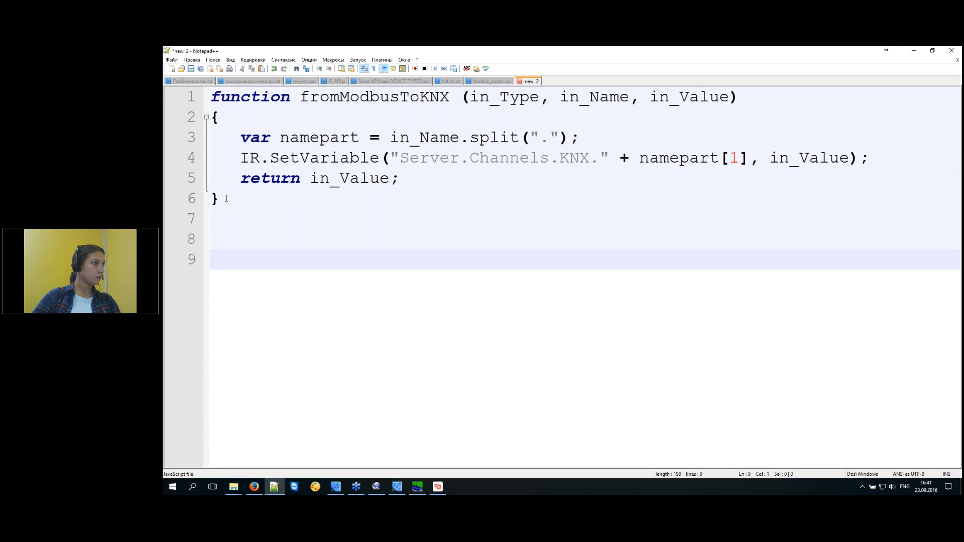
pyautogui.hotkey('ctrl', 'v')
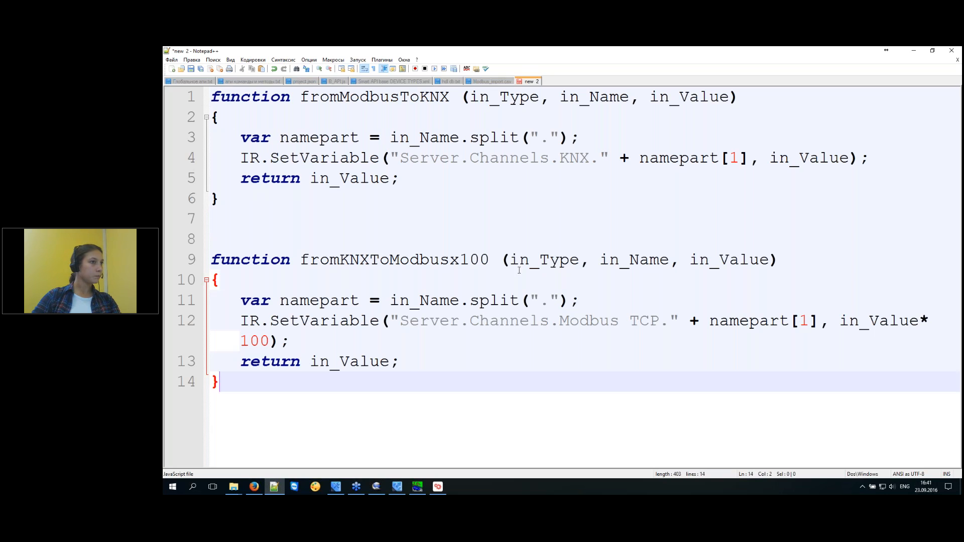
pyautogui.click(660, 321)
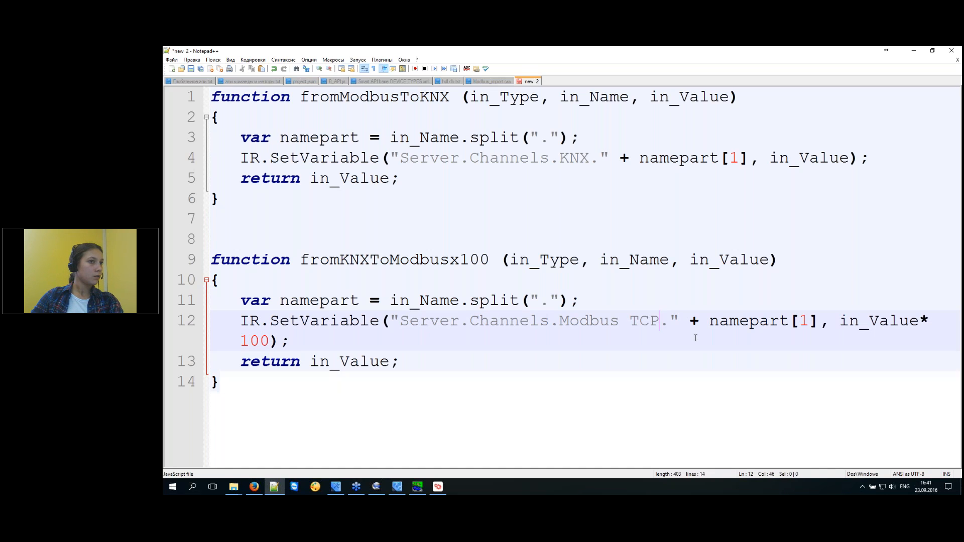
pyautogui.moveTo(918, 321); pyautogui.dragTo(269, 341)
pyautogui.press('Delete')
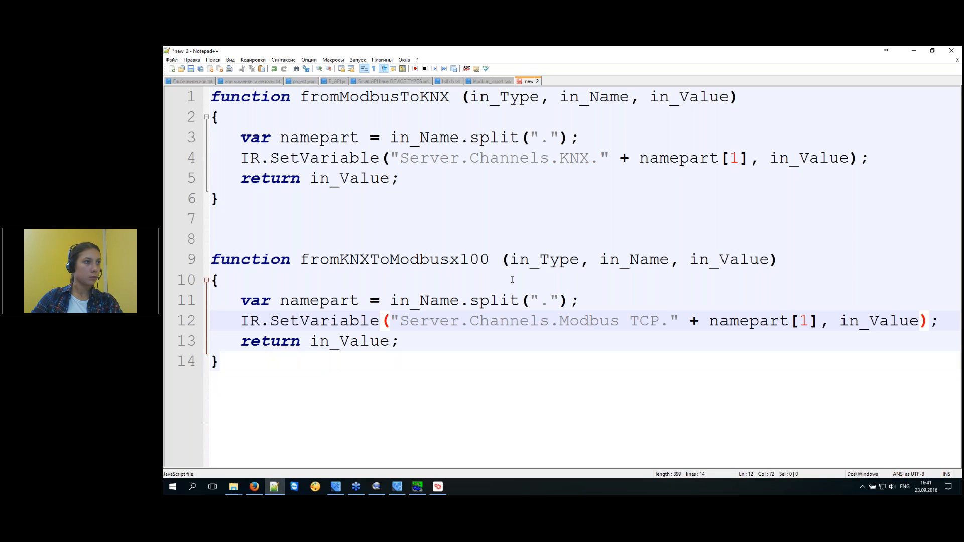
pyautogui.doubleClick(332, 261)
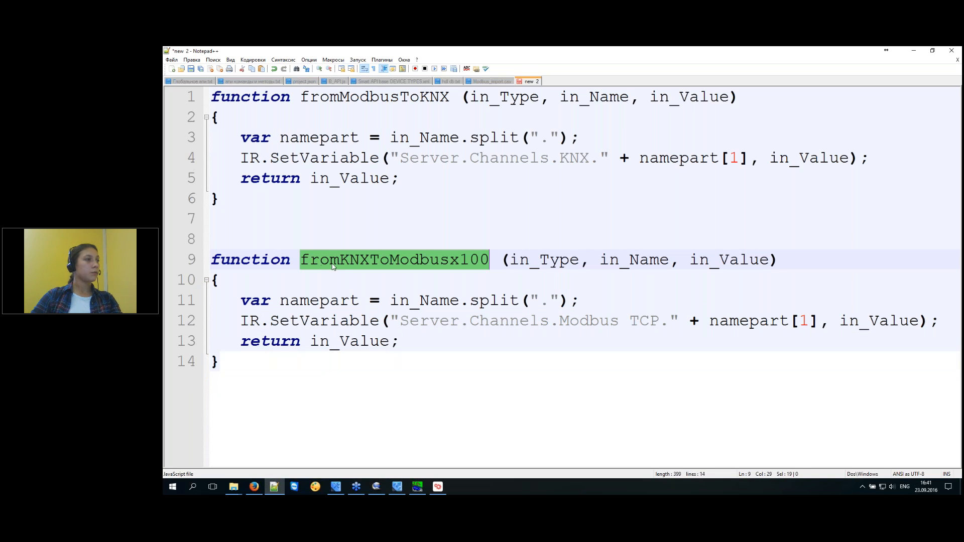
pyautogui.moveTo(489, 260); pyautogui.dragTo(460, 260)
pyautogui.press('Delete')
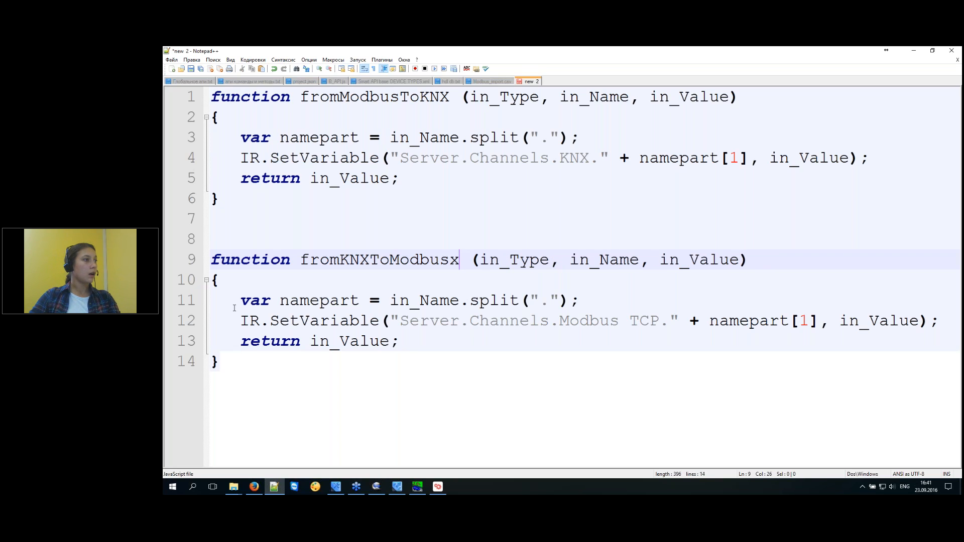
# Review the new function's split and SetVariable lines targeting Modbus TCP, then close iRidium's Scripts editor.
pyautogui.moveTo(237, 302); pyautogui.dragTo(573, 301)
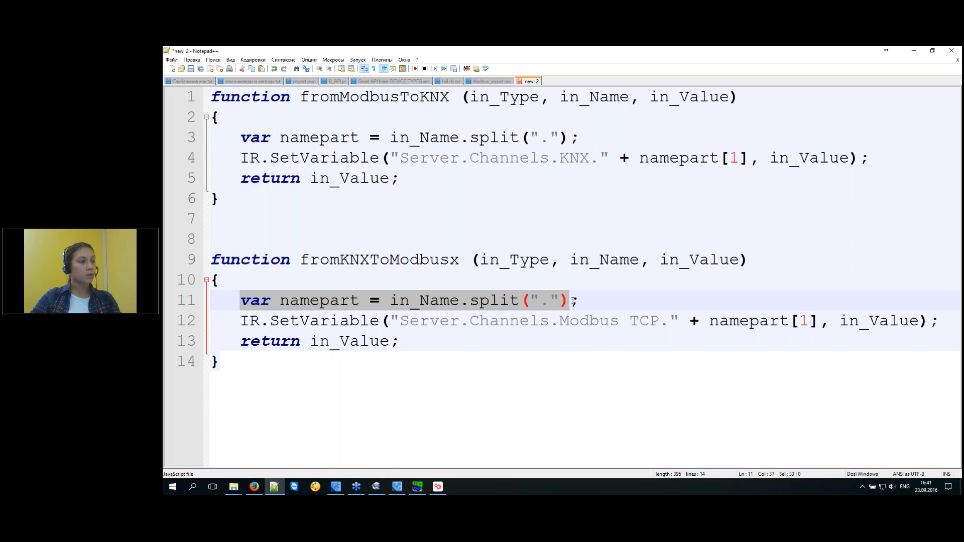
pyautogui.click(239, 322)
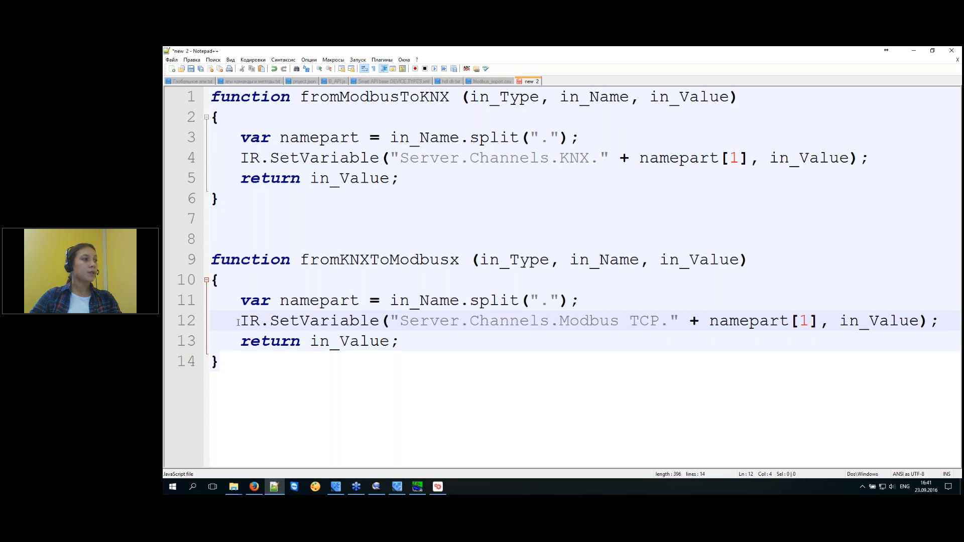
pyautogui.moveTo(240, 322); pyautogui.dragTo(405, 320)
pyautogui.click(669, 322)
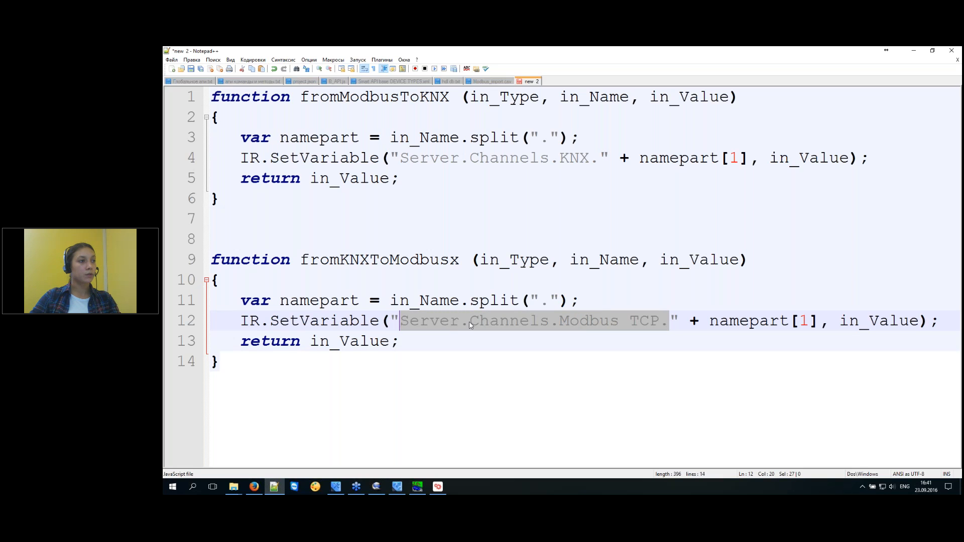
pyautogui.click(569, 324)
pyautogui.moveTo(561, 325); pyautogui.dragTo(657, 324)
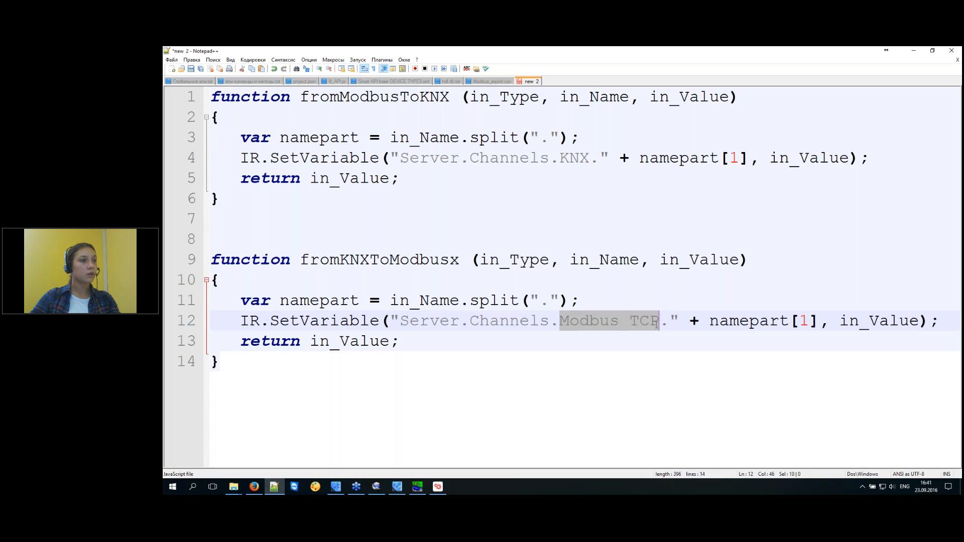
pyautogui.click(551, 302)
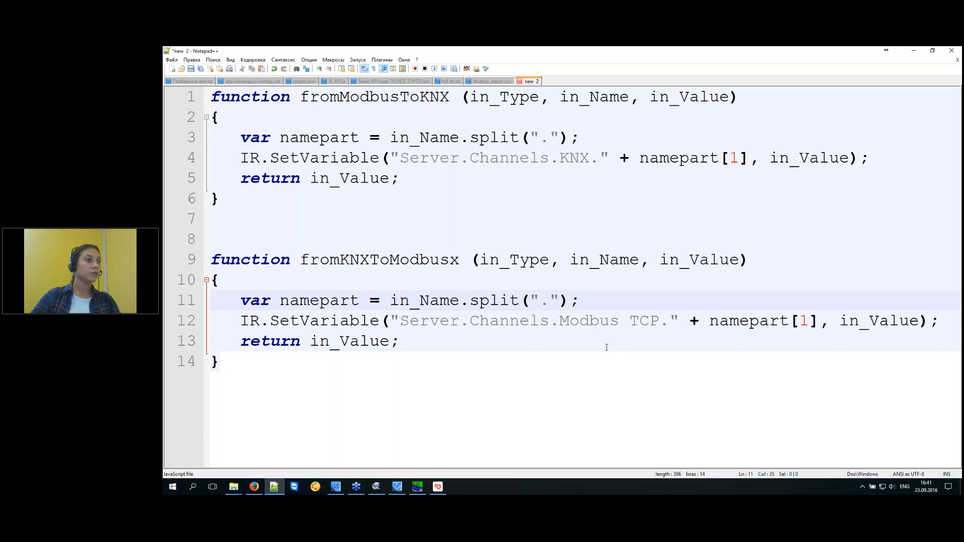
pyautogui.click(336, 487)
pyautogui.click(911, 471)
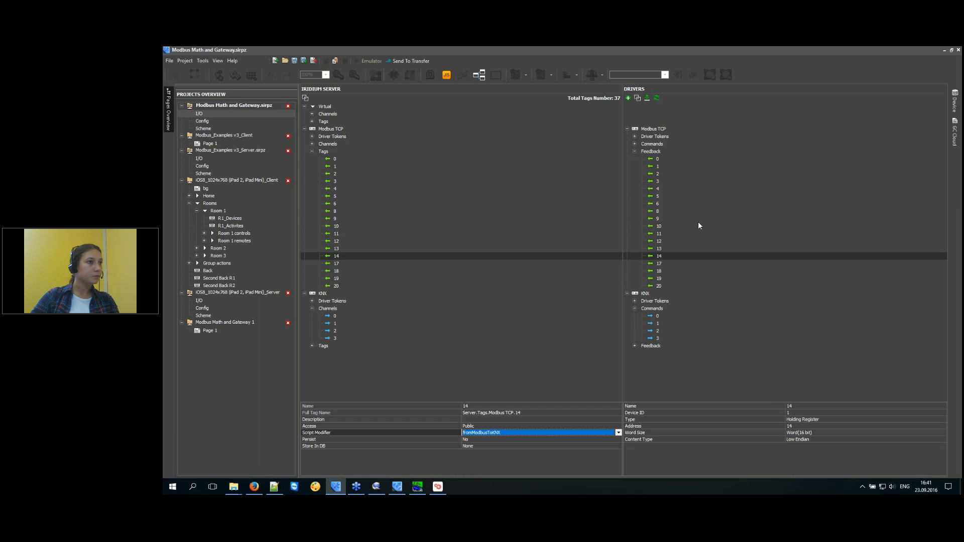
# Assign the fromKNXToModbusx100 script modifier to the KNX Feedback 0 server tag.
pyautogui.click(634, 346)
pyautogui.click(665, 352)
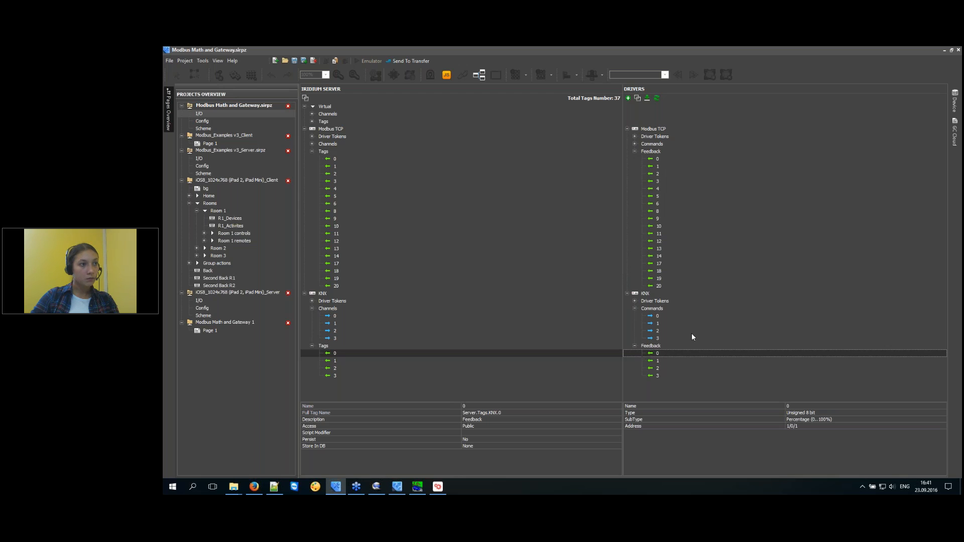
pyautogui.click(494, 431)
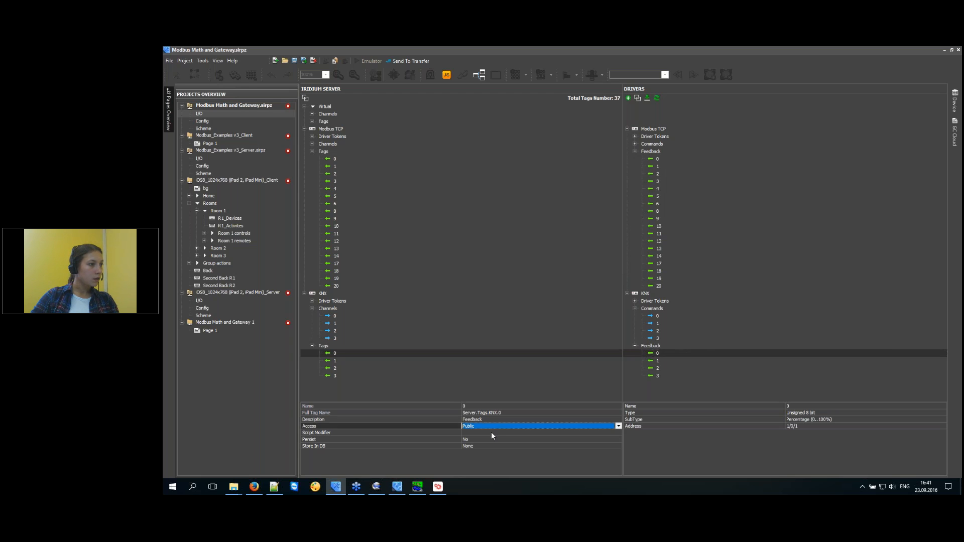
pyautogui.click(491, 433)
pyautogui.click(486, 456)
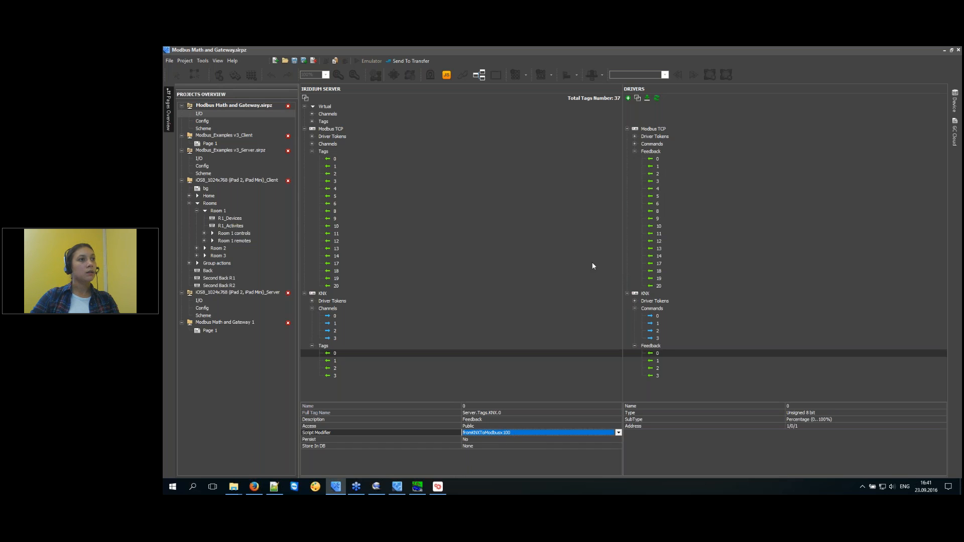
pyautogui.click(662, 354)
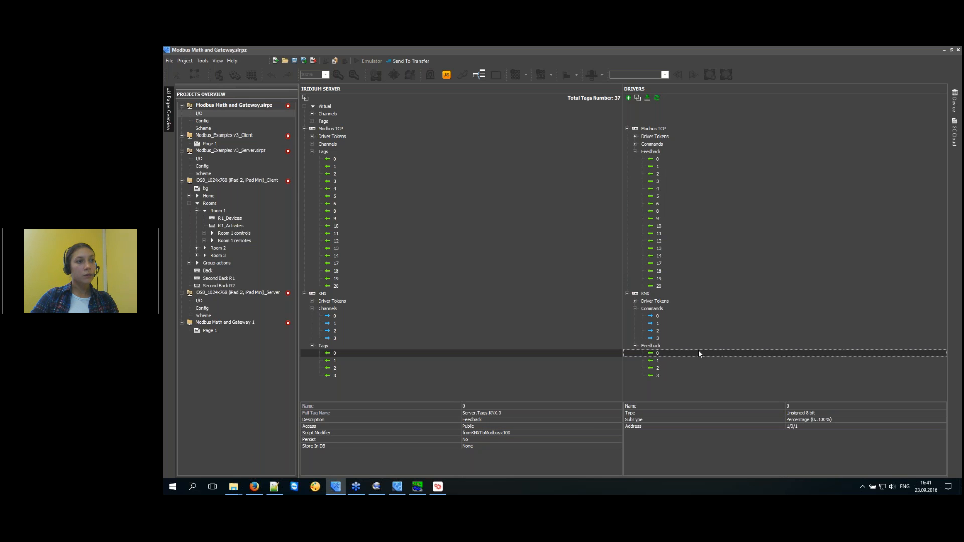
# Inspect Modbus TCP feedback 0 and the expanded Modbus TCP command 0 channel.
pyautogui.click(656, 159)
pyautogui.doubleClick(654, 145)
pyautogui.click(657, 152)
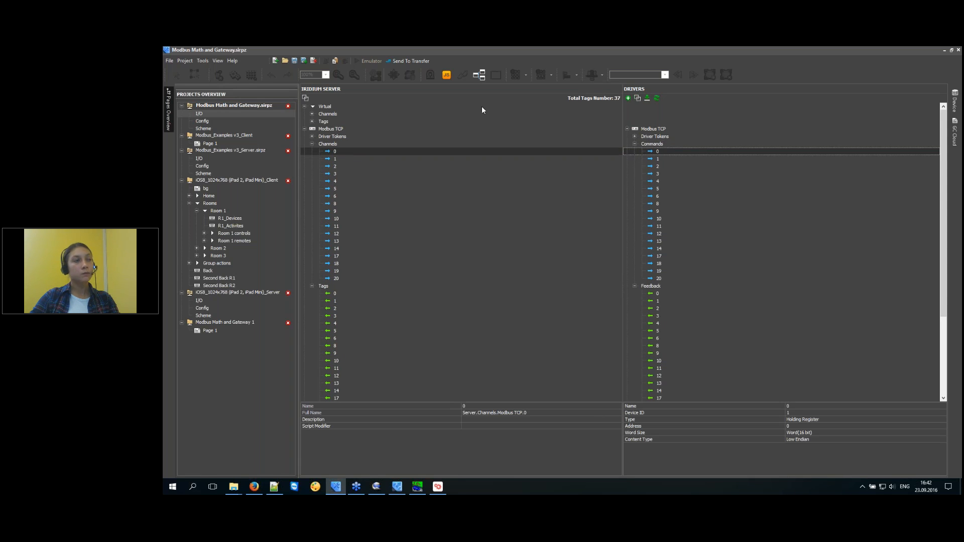
pyautogui.click(276, 488)
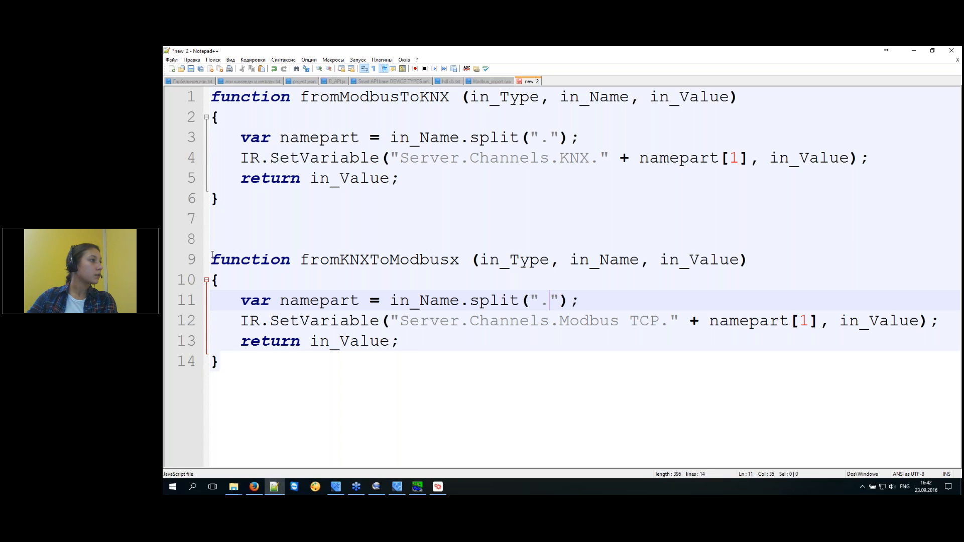
# Add the comment '// 0-255 >>> 0-100' above the function and dismiss the iRidium Server crash message.
pyautogui.click(213, 227)
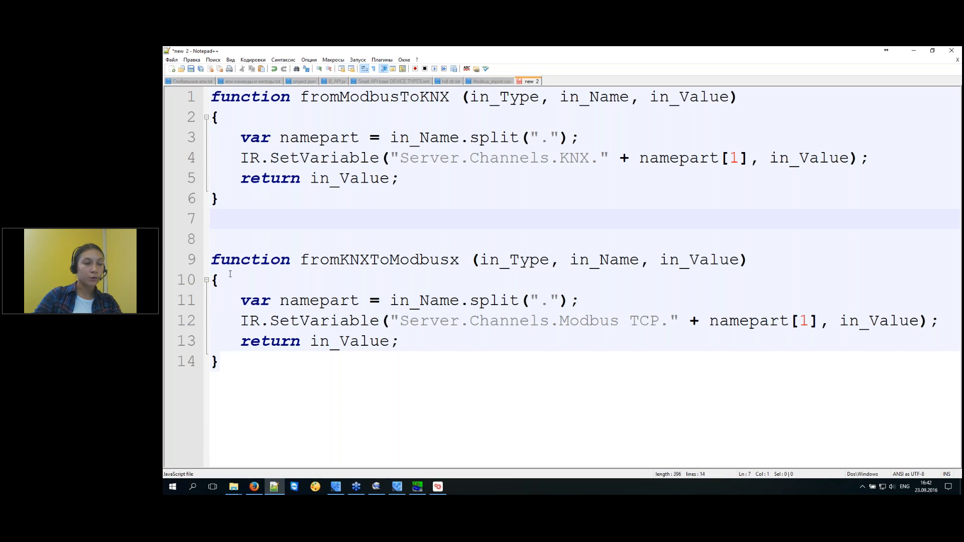
pyautogui.press('Return')
pyautogui.write('// 0-255  >>> 0-100')
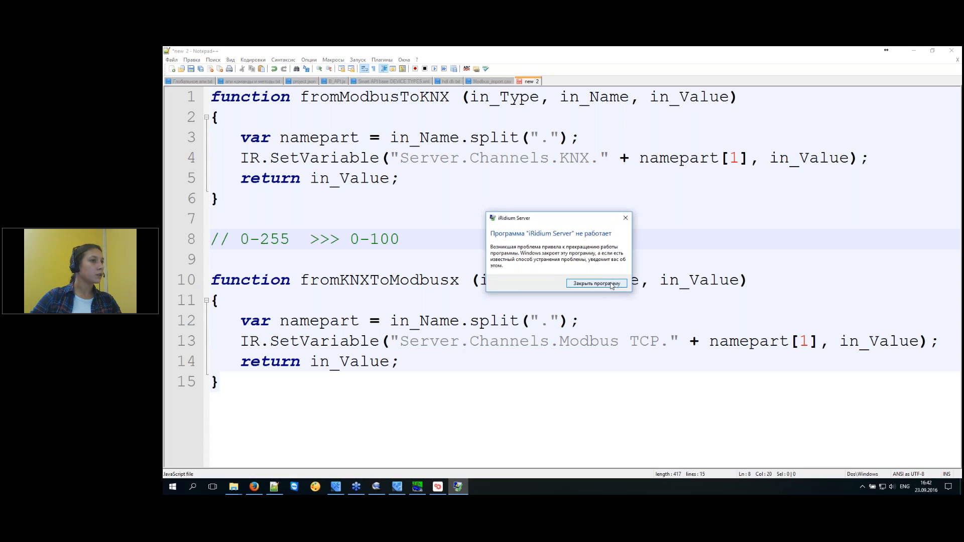
pyautogui.click(612, 284)
pyautogui.moveTo(374, 239); pyautogui.dragTo(402, 235)
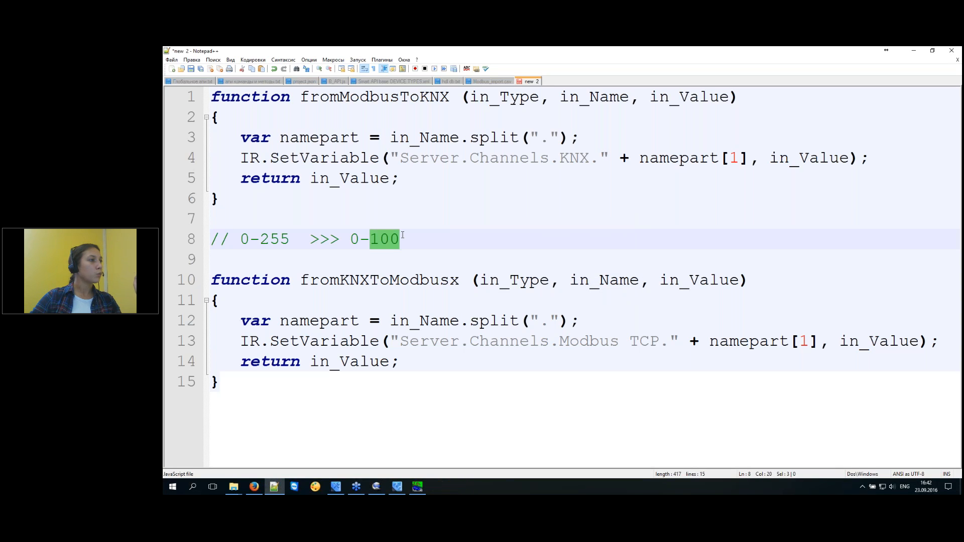
pyautogui.click(426, 237)
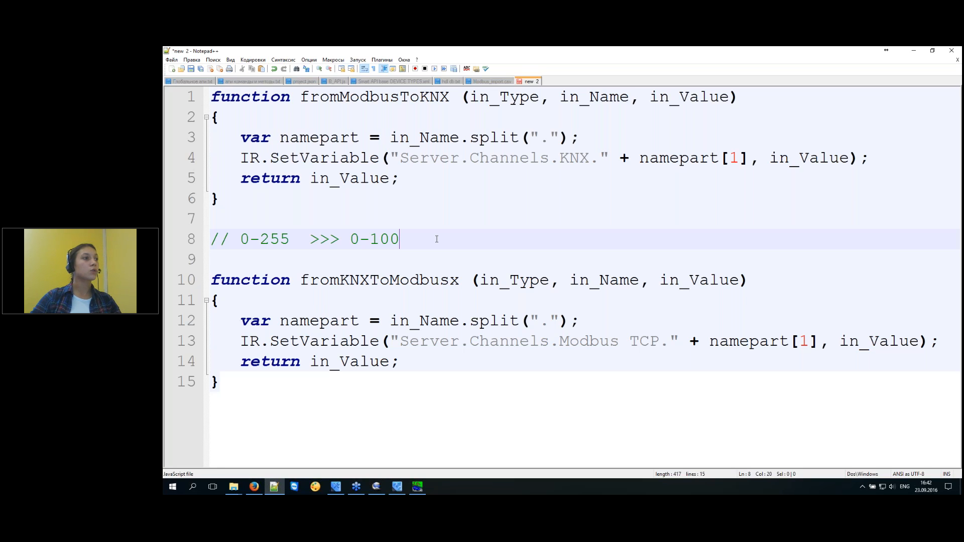
# Append *255/100 to in_Value on line 13 of fromKNXToModbusx.
pyautogui.doubleClick(870, 345)
pyautogui.click(918, 341)
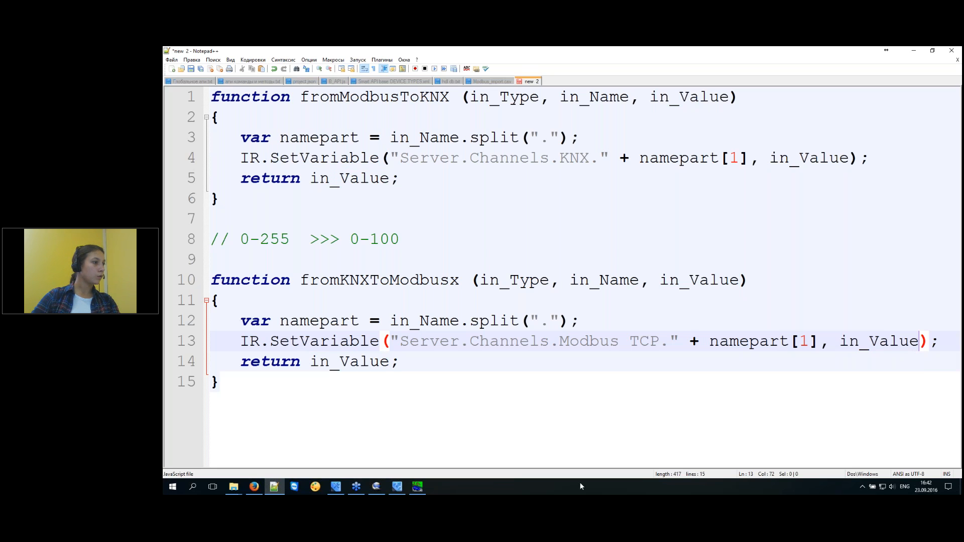
pyautogui.scroll(-2, 584, 341)
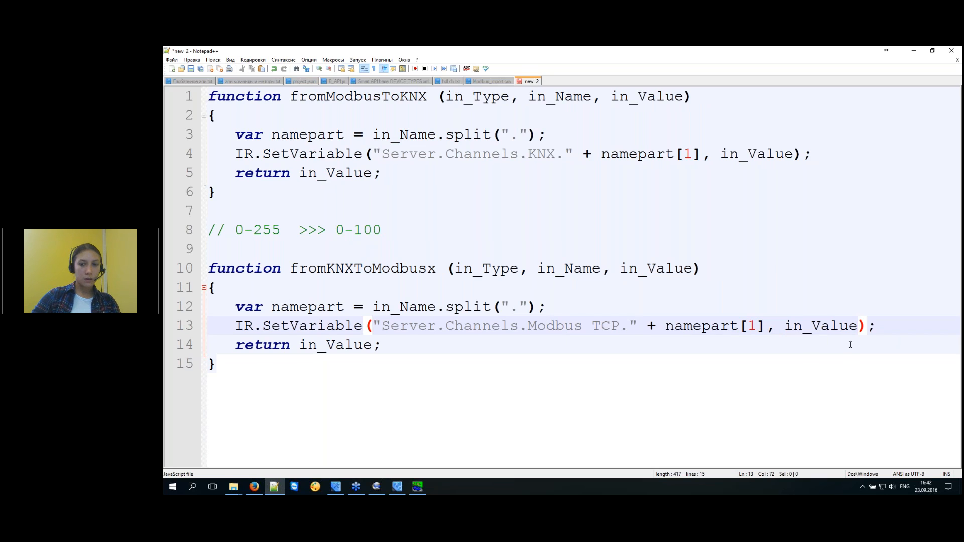
pyautogui.write('*')
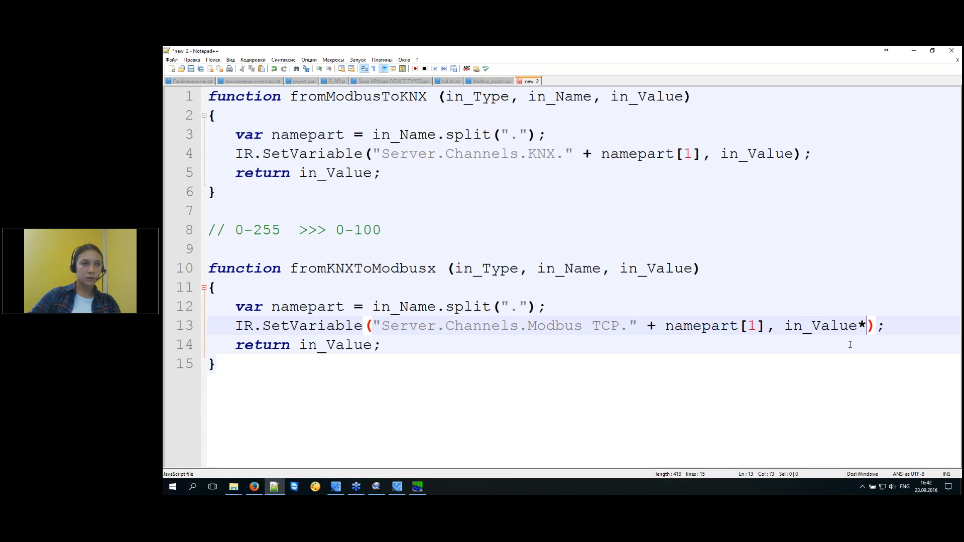
pyautogui.write('255')
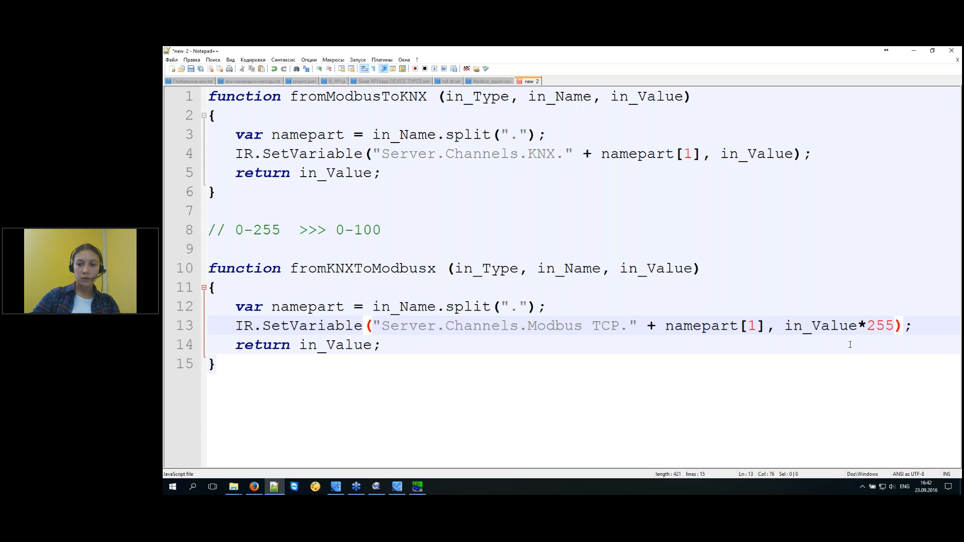
pyautogui.write('100')
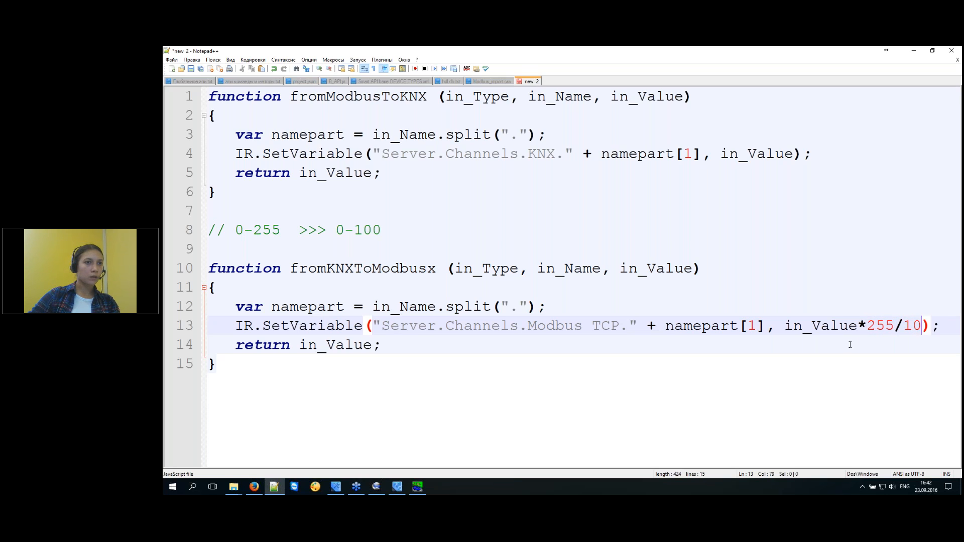
pyautogui.click(376, 346)
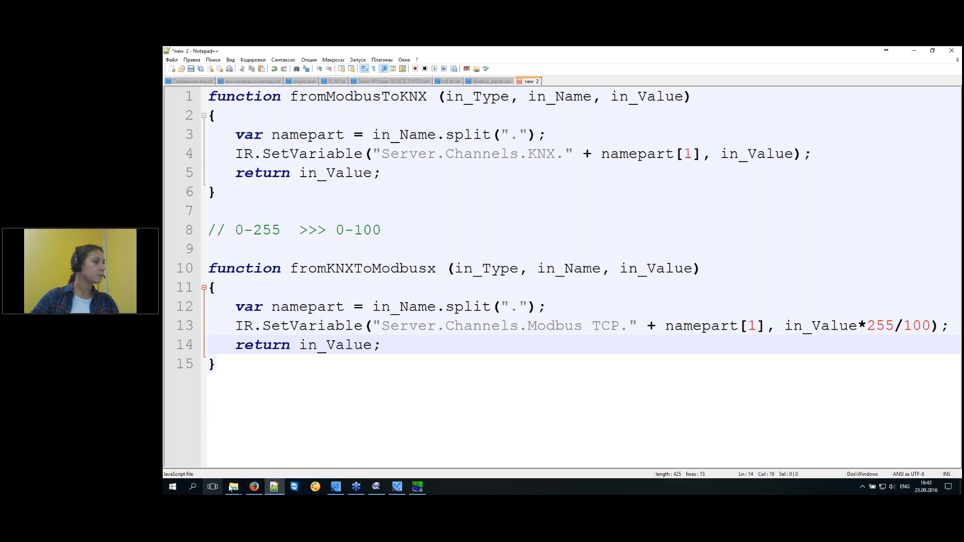
pyautogui.click(254, 487)
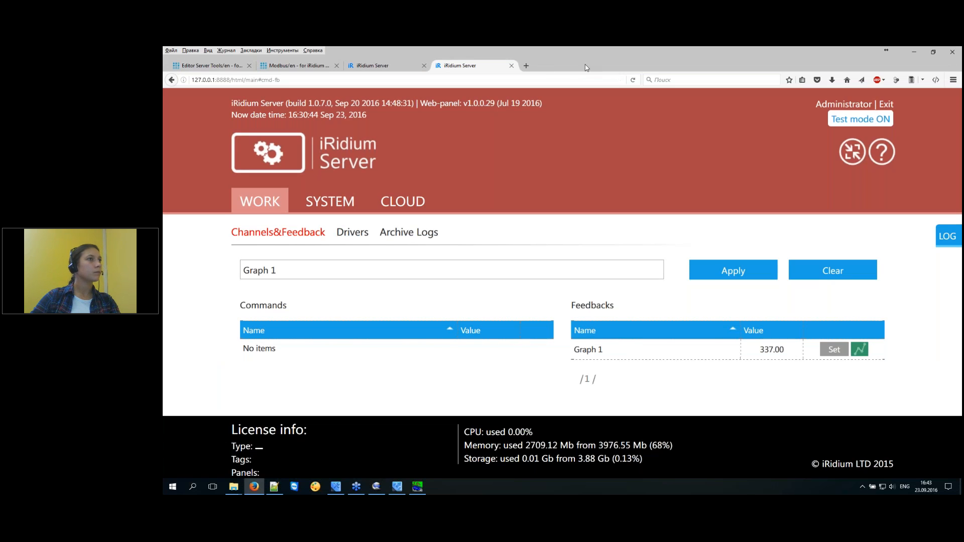
# Make the return line round the value with in_Value.toFixed(0).
pyautogui.click(914, 52)
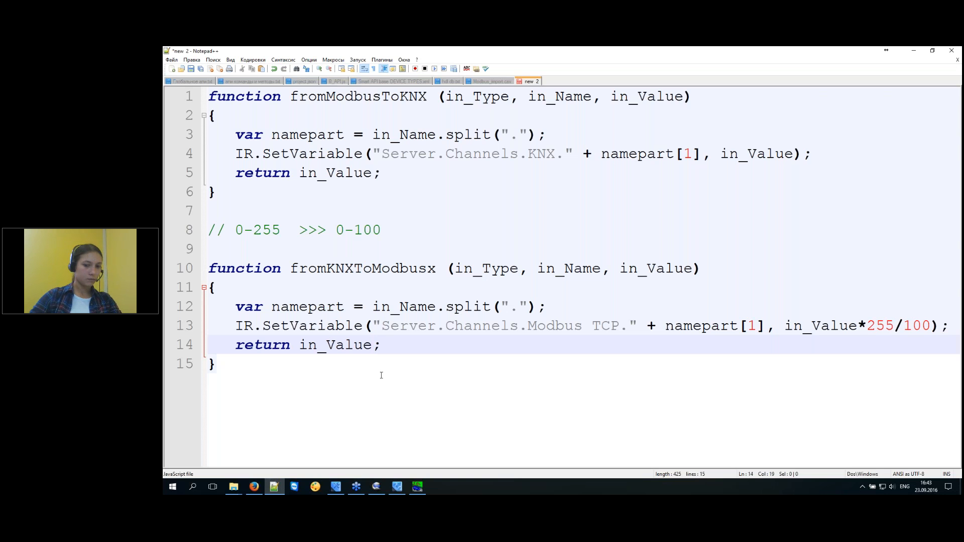
pyautogui.write('.')
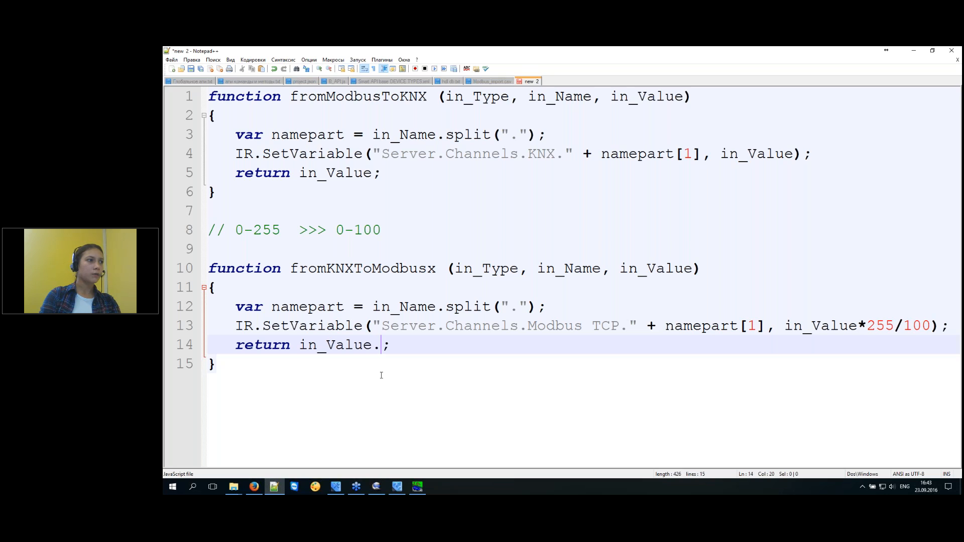
pyautogui.write('t')
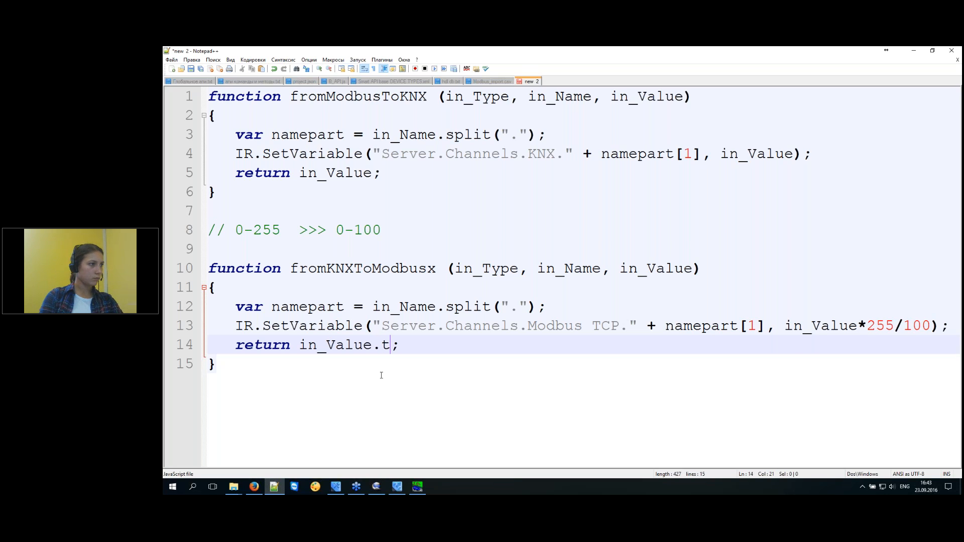
pyautogui.write('oFix')
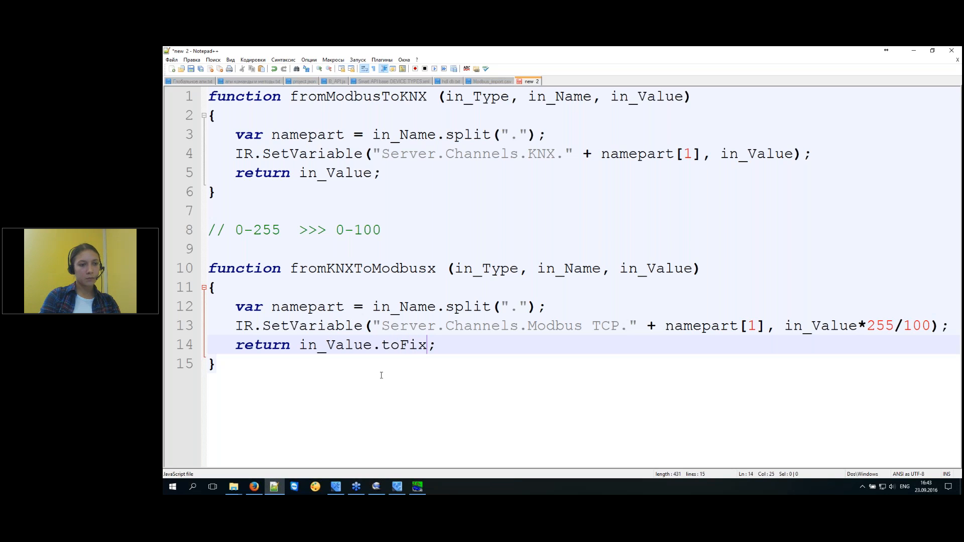
pyautogui.write('ed()')
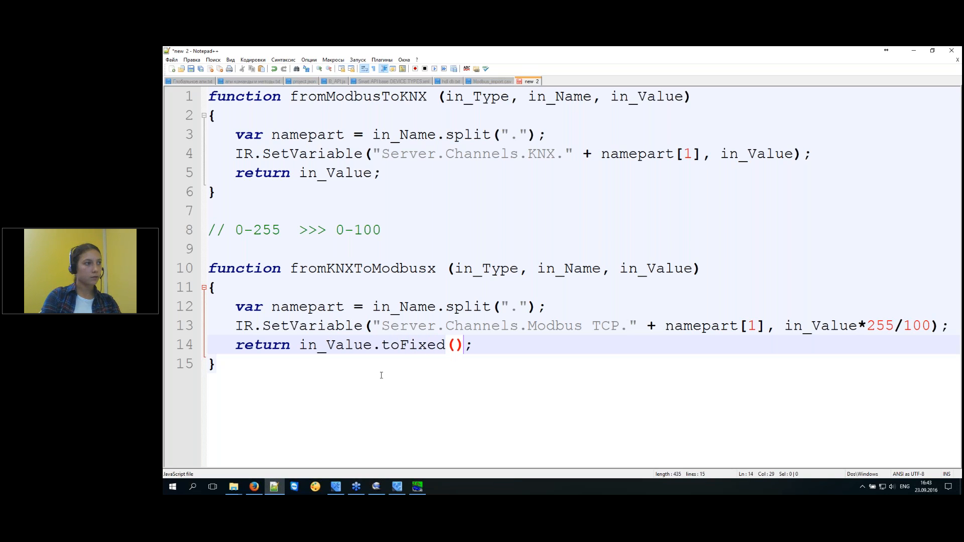
pyautogui.press('Left')
pyautogui.write('0')
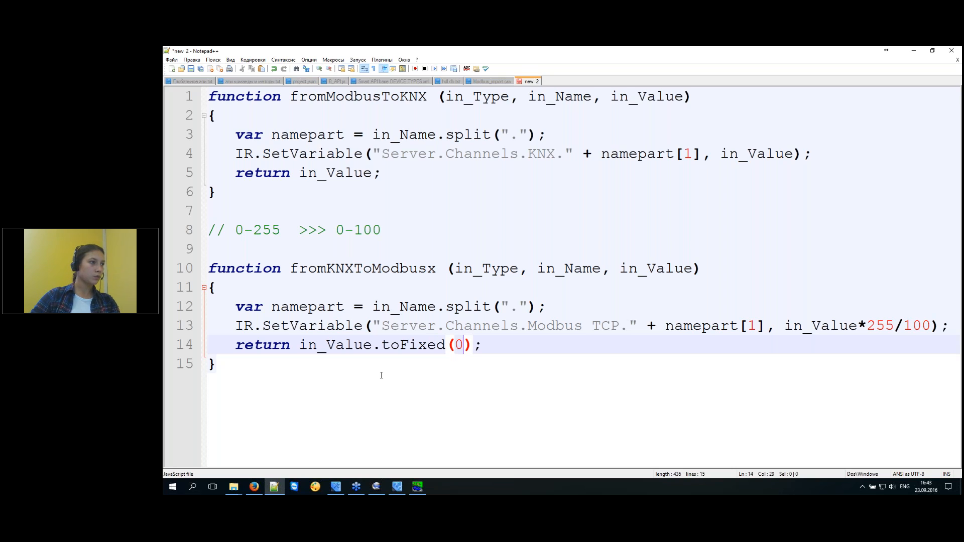
pyautogui.moveTo(472, 342); pyautogui.dragTo(304, 347)
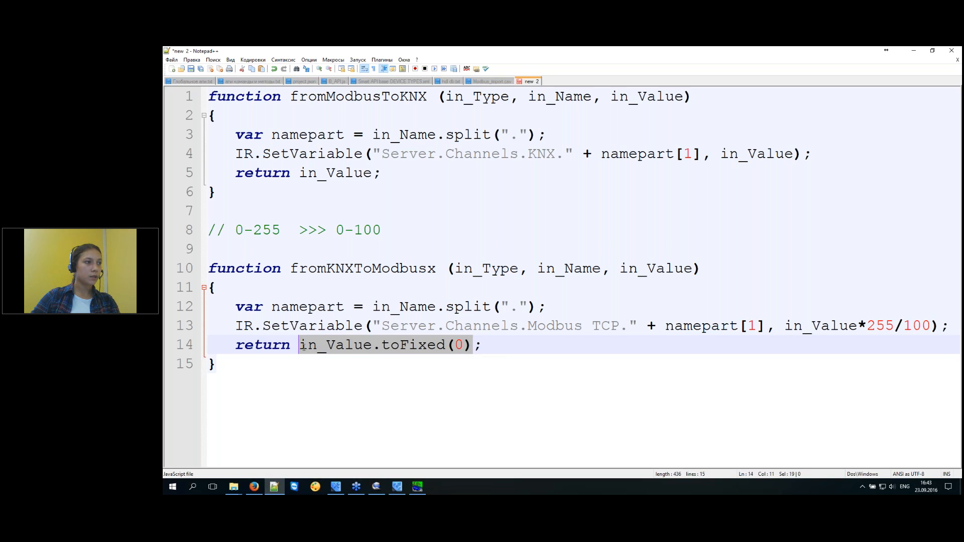
pyautogui.click(468, 346)
pyautogui.moveTo(467, 345); pyautogui.dragTo(291, 345)
# Review the range comment, scaled SetVariable line and return expression, then select Modbus feedback 0 in iRidium Studio.
pyautogui.moveTo(528, 325); pyautogui.dragTo(629, 326)
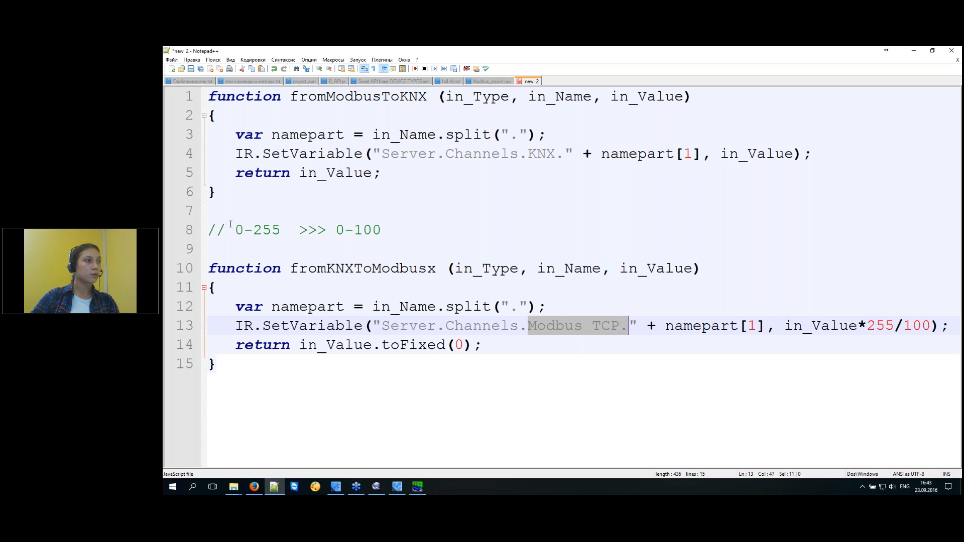
pyautogui.moveTo(235, 230); pyautogui.dragTo(381, 230)
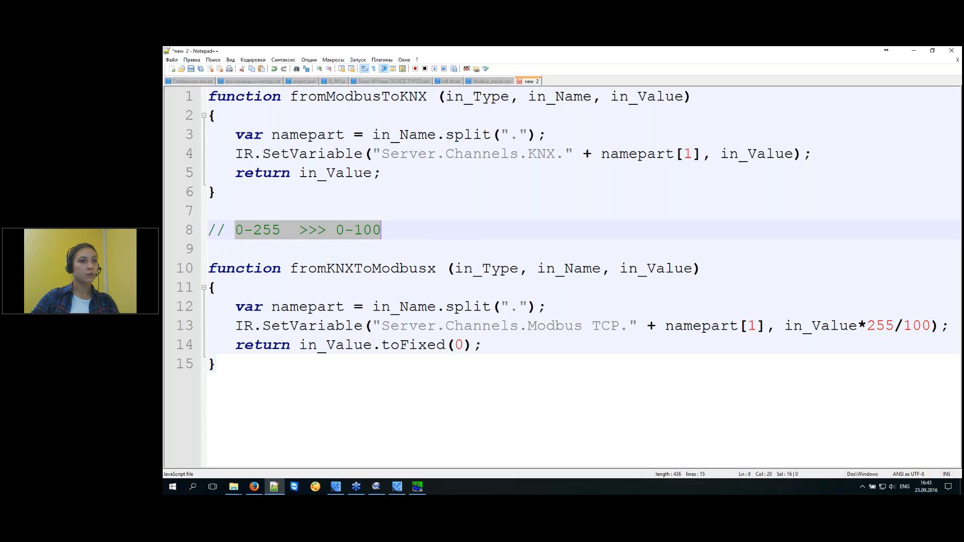
pyautogui.click(933, 326)
pyautogui.moveTo(933, 326); pyautogui.dragTo(236, 327)
pyautogui.click(482, 345)
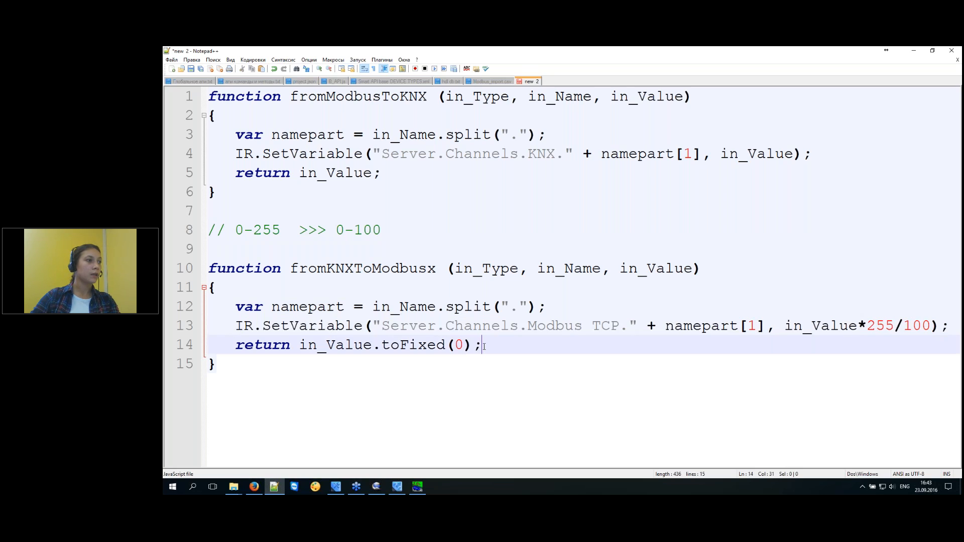
pyautogui.moveTo(484, 346); pyautogui.dragTo(202, 310)
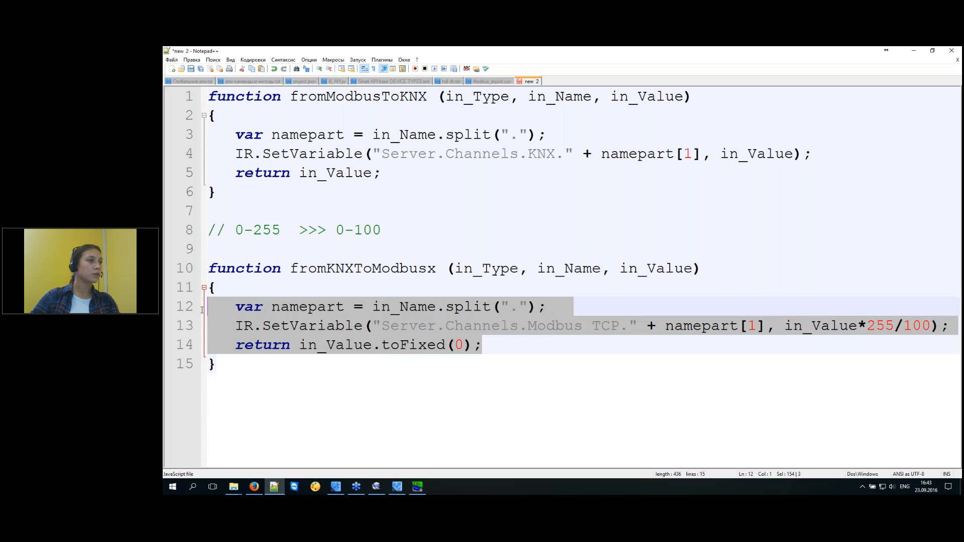
pyautogui.click(498, 347)
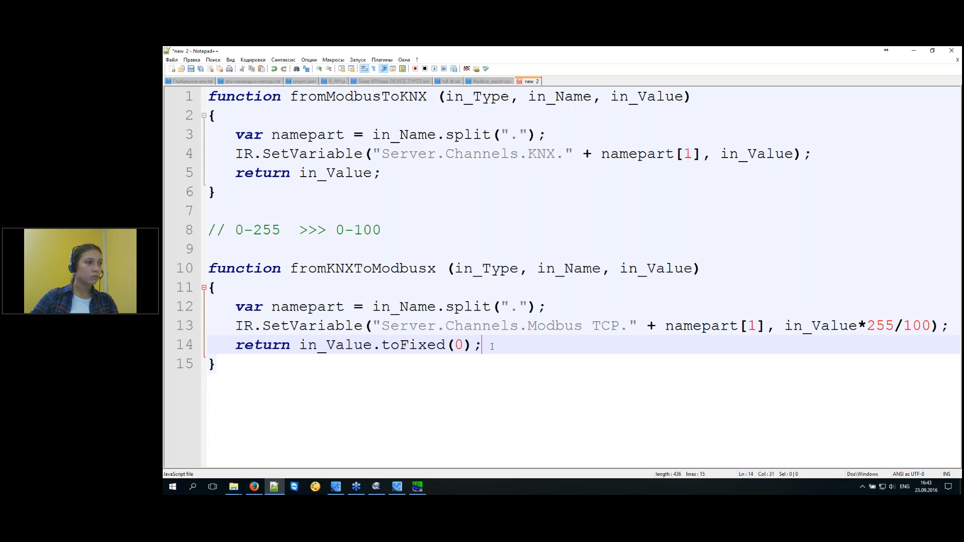
pyautogui.moveTo(483, 347); pyautogui.dragTo(295, 346)
pyautogui.click(322, 402)
pyautogui.click(334, 491)
pyautogui.click(695, 296)
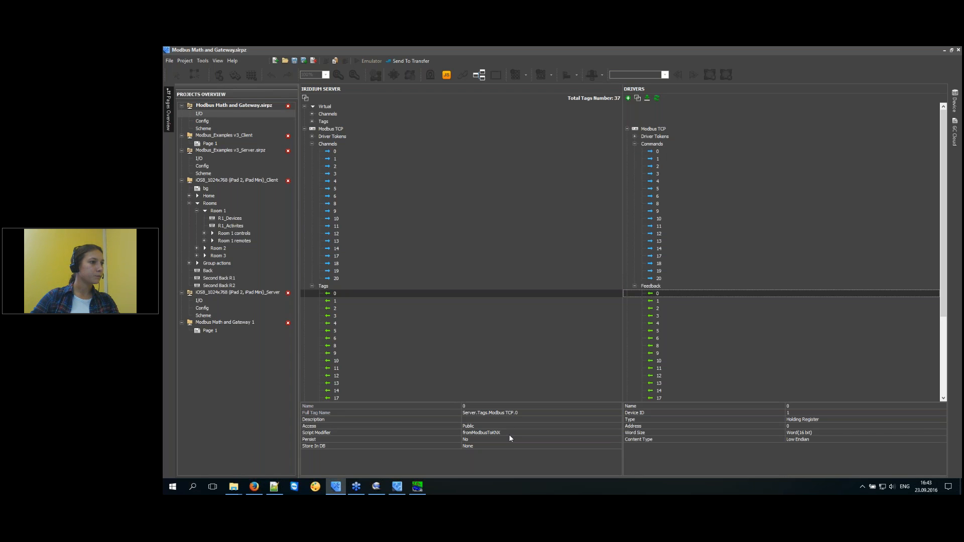
# Browse the Modbus feedback tags 0 through 12 and move to tag 2.
pyautogui.click(509, 433)
pyautogui.click(686, 302)
pyautogui.click(672, 315)
pyautogui.click(667, 338)
pyautogui.click(658, 377)
pyautogui.click(673, 295)
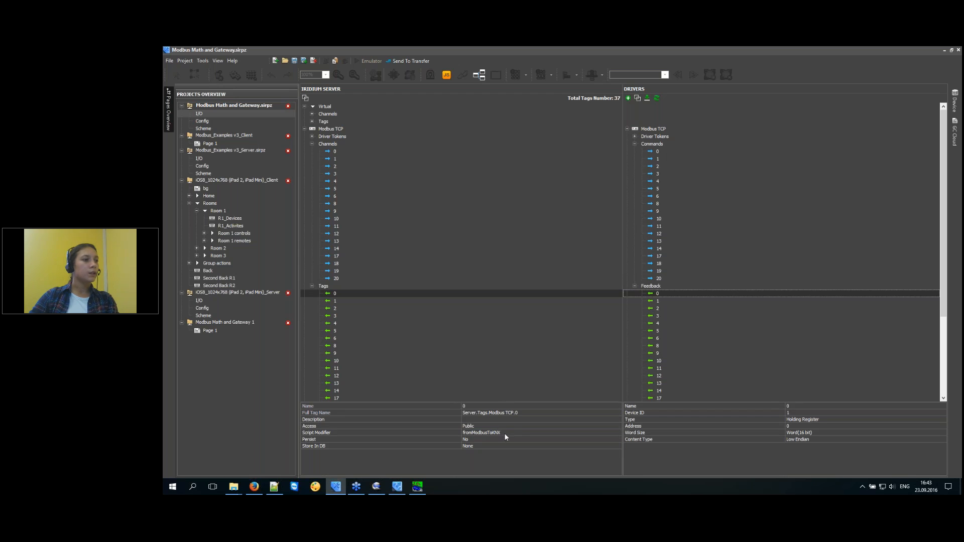
pyautogui.click(673, 302)
pyautogui.press('Down')
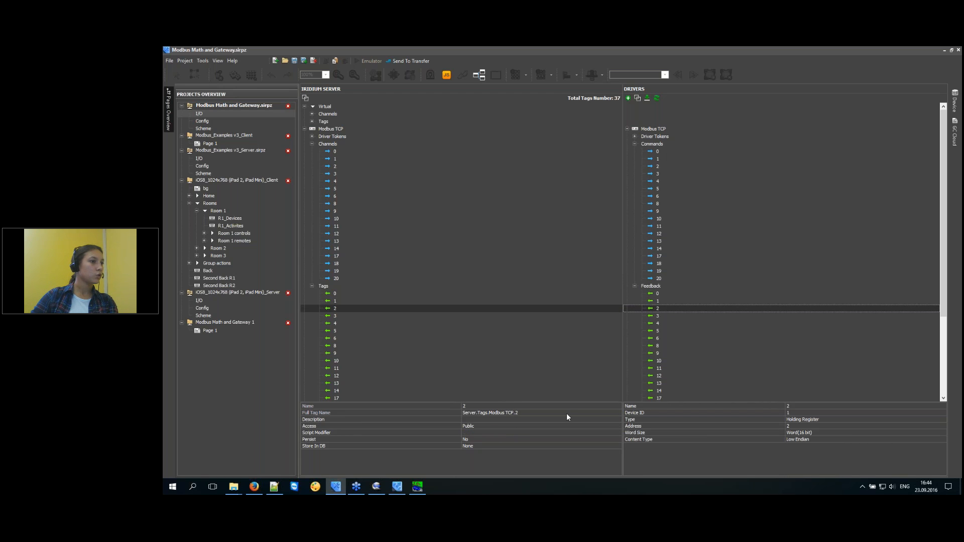
# Set the script modifier of Modbus TCP tags 2 and 3 to fromKNXToModbusx100.
pyautogui.click(502, 433)
pyautogui.click(502, 435)
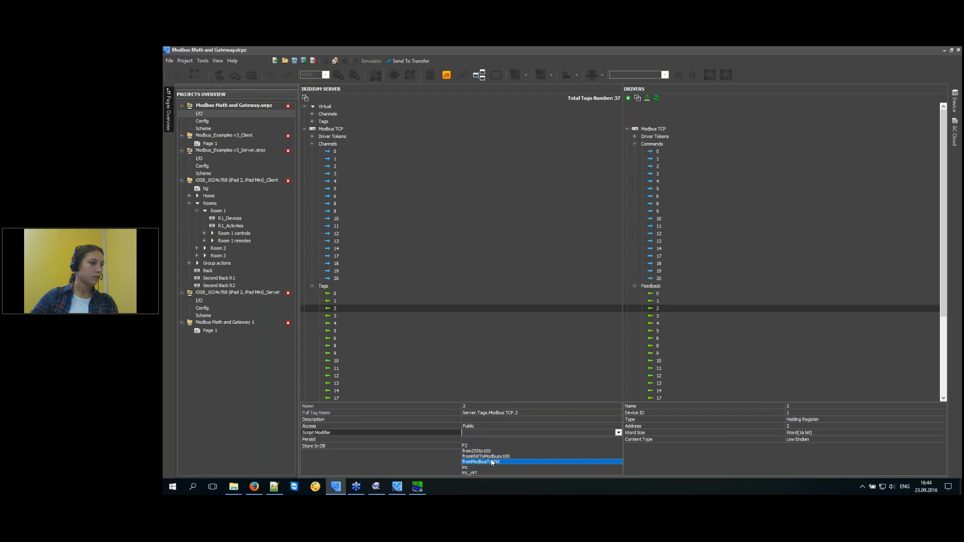
pyautogui.click(493, 456)
pyautogui.press('Down')
pyautogui.click(663, 316)
pyautogui.click(480, 433)
pyautogui.click(482, 435)
pyautogui.click(502, 459)
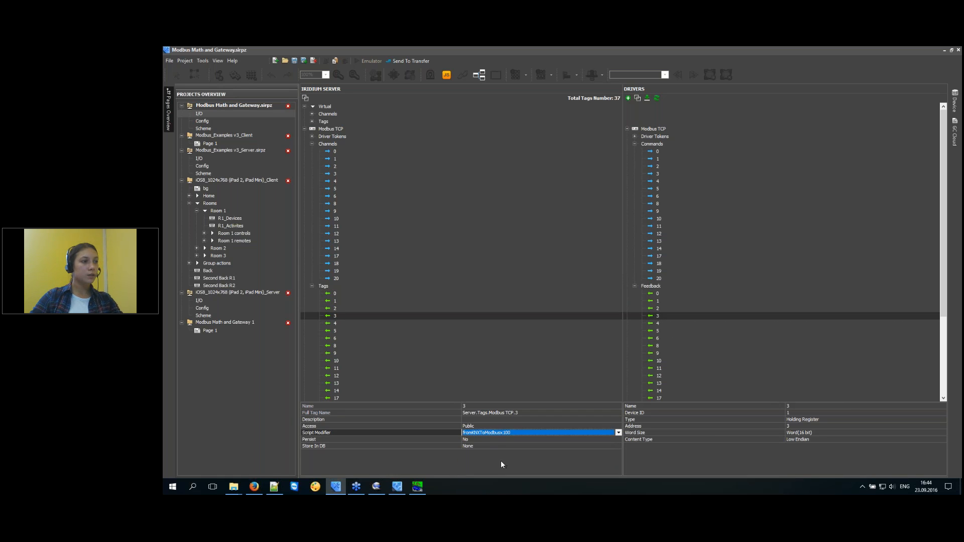
pyautogui.click(670, 315)
# Open the Scripts editor and select the whole Global_listening_(scens) script.
pyautogui.click(447, 75)
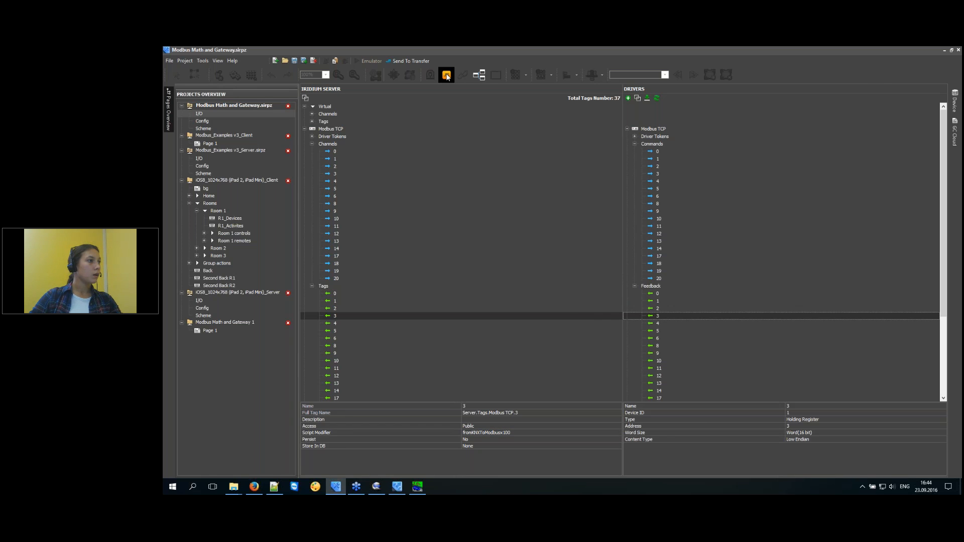
pyautogui.click(221, 87)
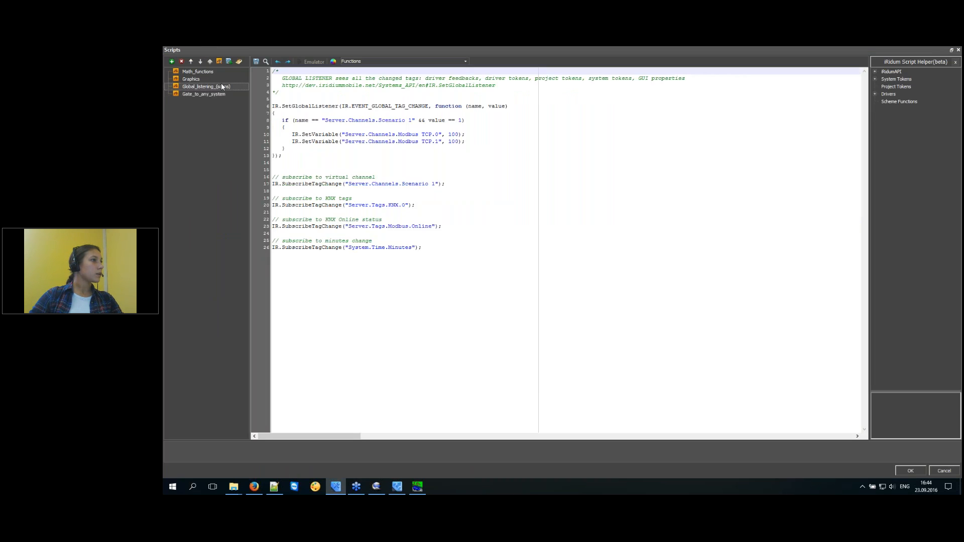
pyautogui.click(197, 78)
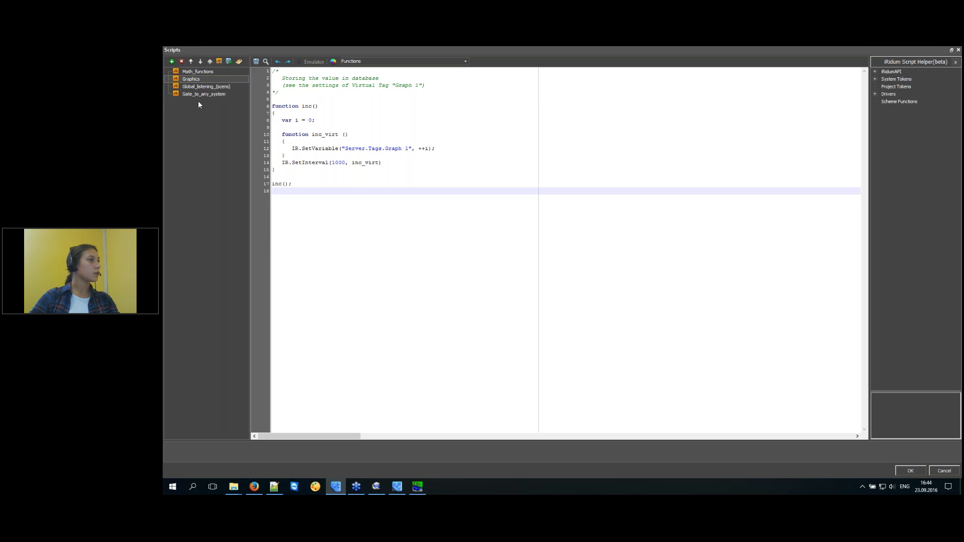
pyautogui.click(202, 86)
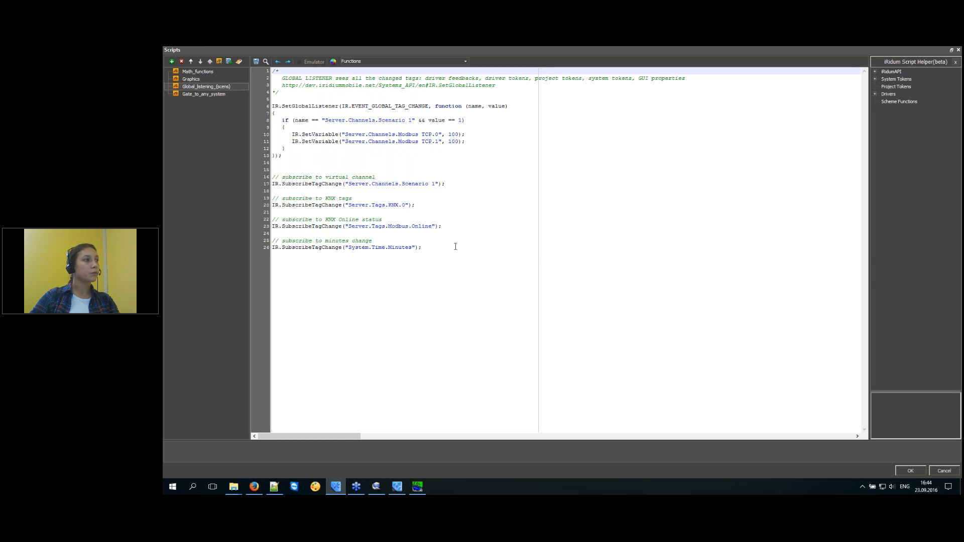
pyautogui.moveTo(455, 246); pyautogui.dragTo(246, 49)
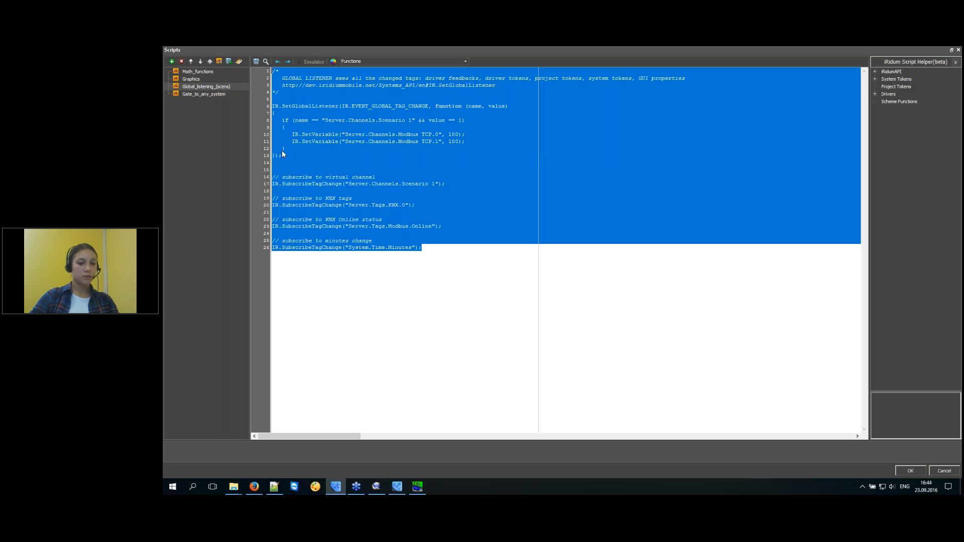
# Replace the new 2 file's contents with the listener script and delete its header comment block.
pyautogui.click(275, 487)
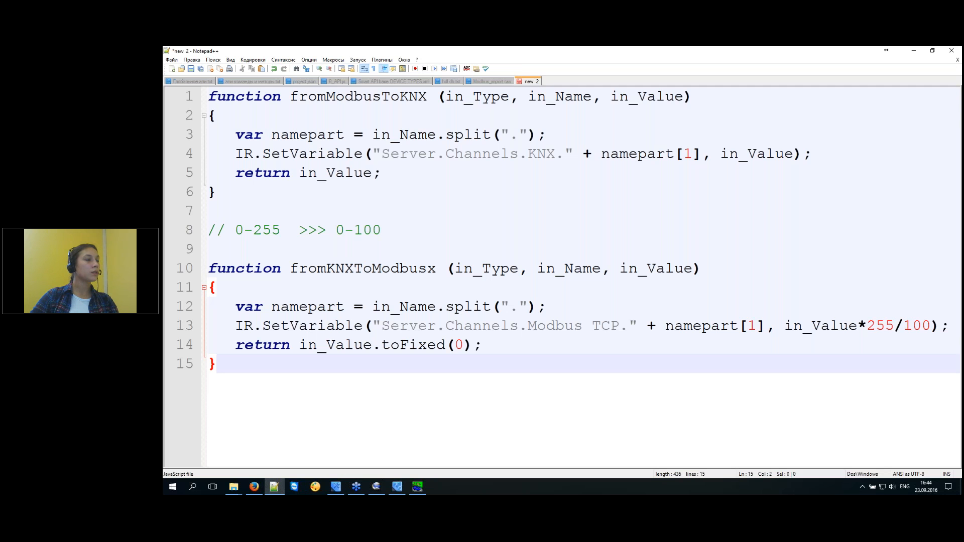
pyautogui.hotkey('ctrl', 'a')
pyautogui.hotkey('ctrl', 'v')
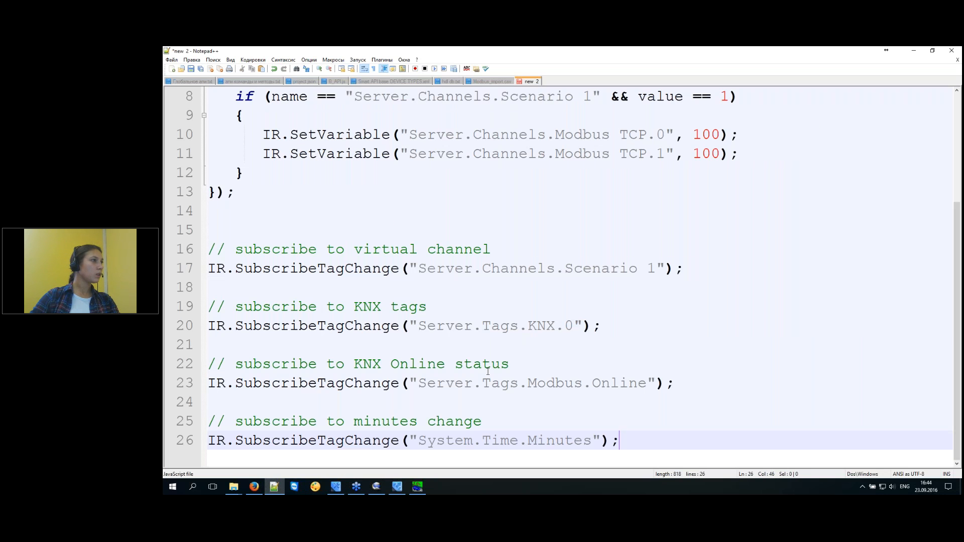
pyautogui.scroll(3, 556, 349)
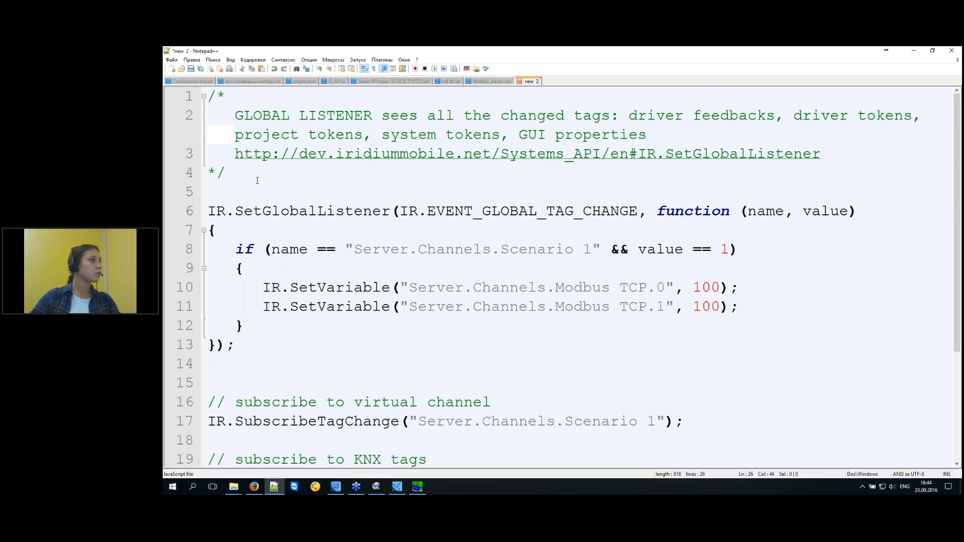
pyautogui.moveTo(259, 180); pyautogui.dragTo(167, 77)
pyautogui.press('Delete')
pyautogui.press('Delete')
pyautogui.press('Delete')
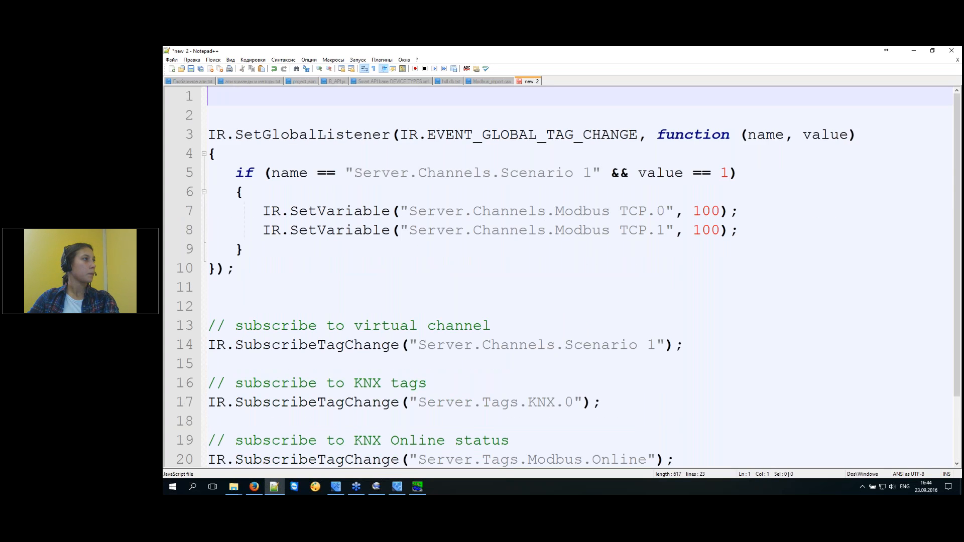
pyautogui.click(241, 226)
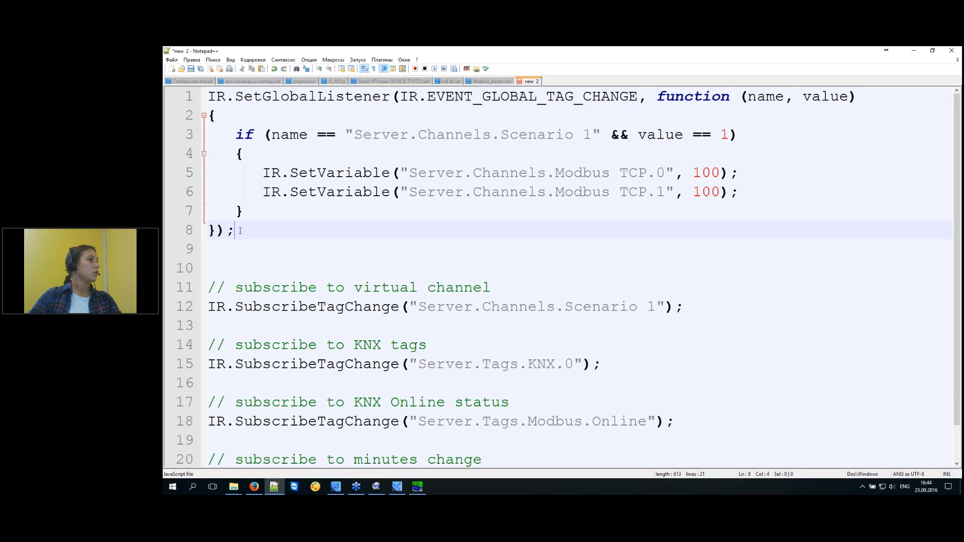
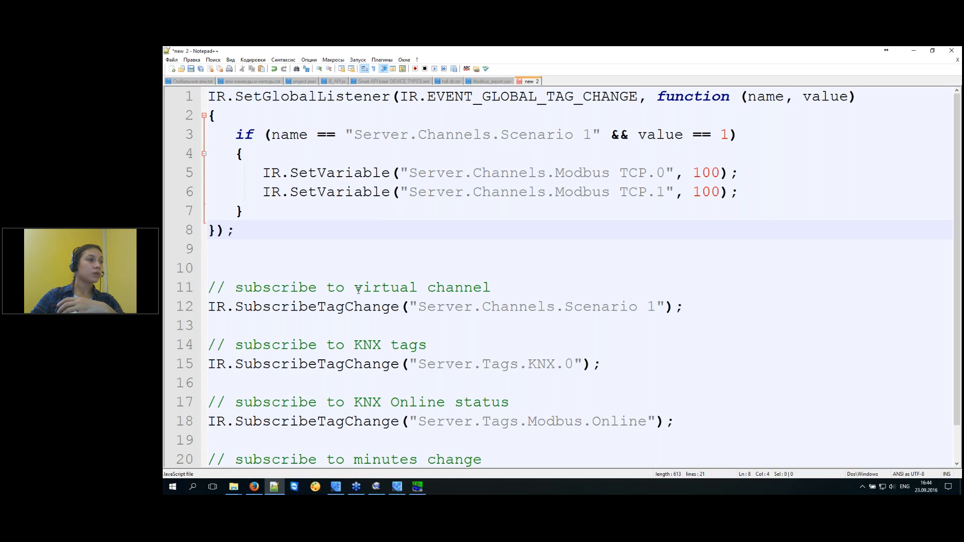
# Highlight the virtual channel, KNX tags and Online status comments on lines 11, 14 and 17.
pyautogui.moveTo(355, 289); pyautogui.dragTo(492, 288)
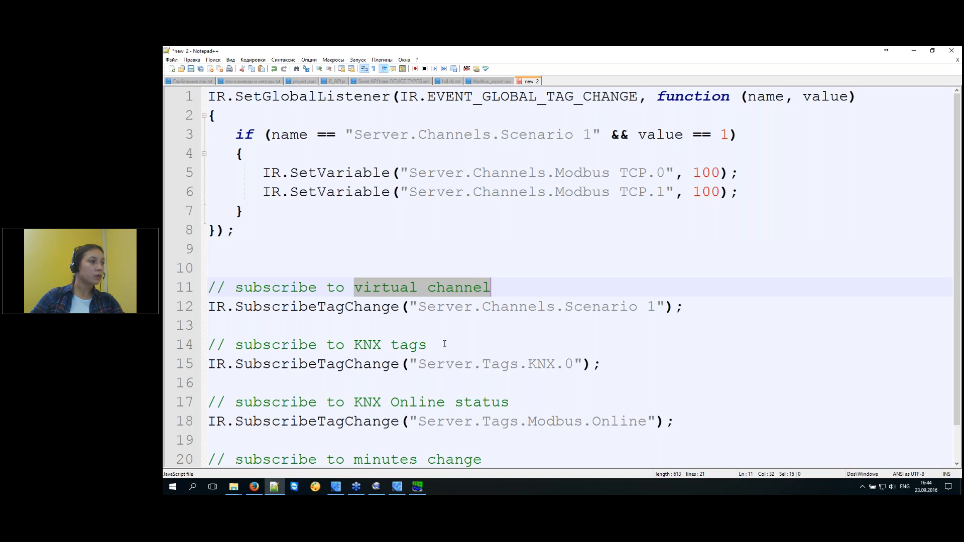
pyautogui.moveTo(445, 344); pyautogui.dragTo(373, 345)
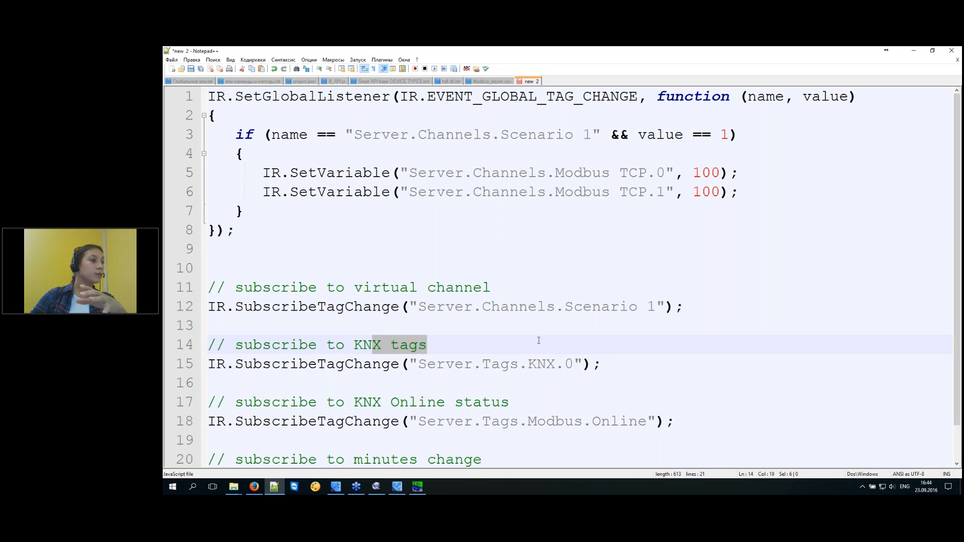
pyautogui.moveTo(517, 406); pyautogui.dragTo(392, 405)
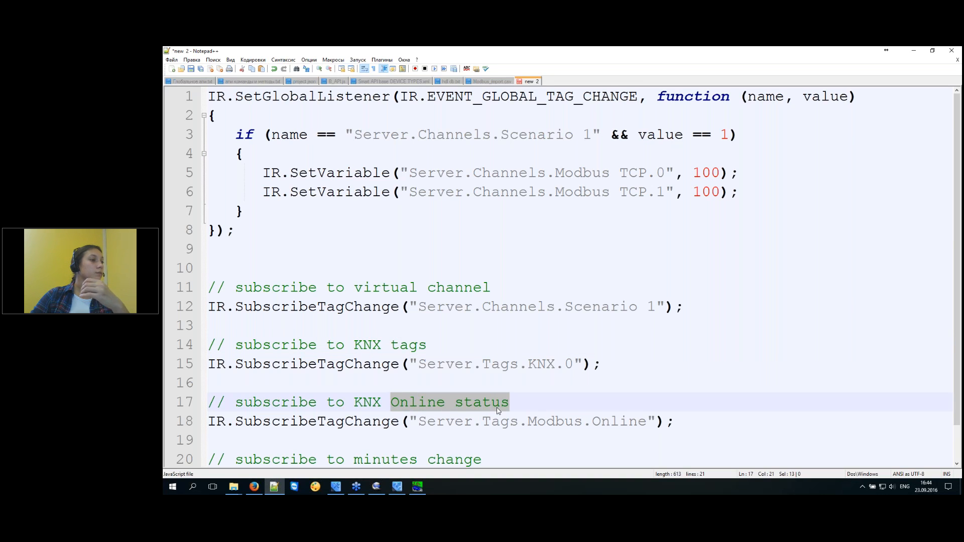
pyautogui.scroll(-1, 498, 411)
pyautogui.moveTo(500, 422); pyautogui.dragTo(354, 422)
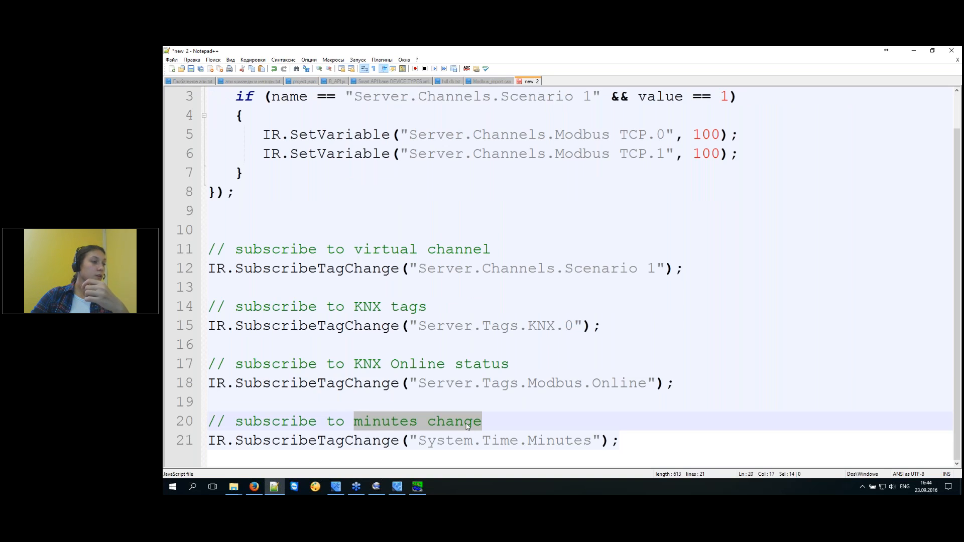
pyautogui.click(523, 424)
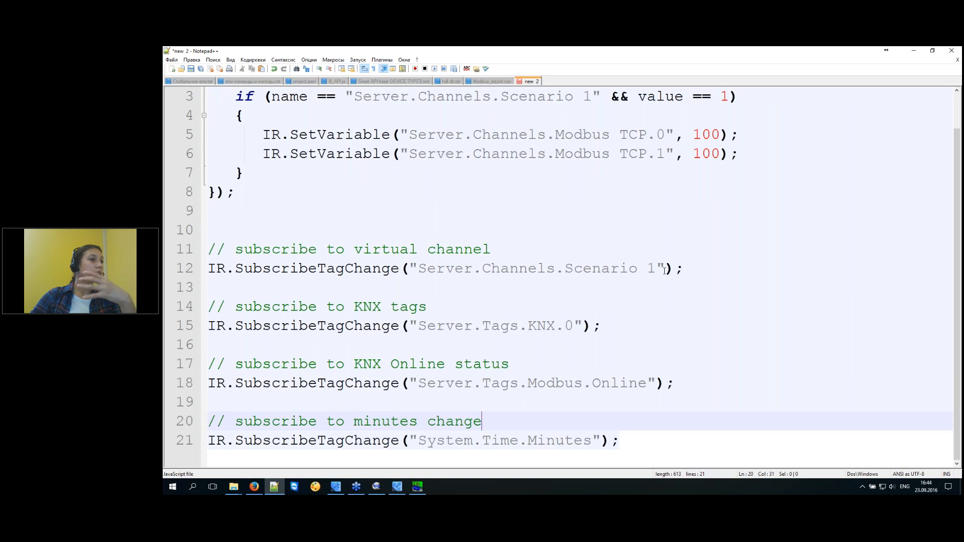
# Highlight the Scenario 1, KNX.0, Modbus.Online and System.Time.Minutes subscription arguments.
pyautogui.moveTo(704, 267); pyautogui.dragTo(208, 269)
pyautogui.moveTo(642, 327); pyautogui.dragTo(290, 326)
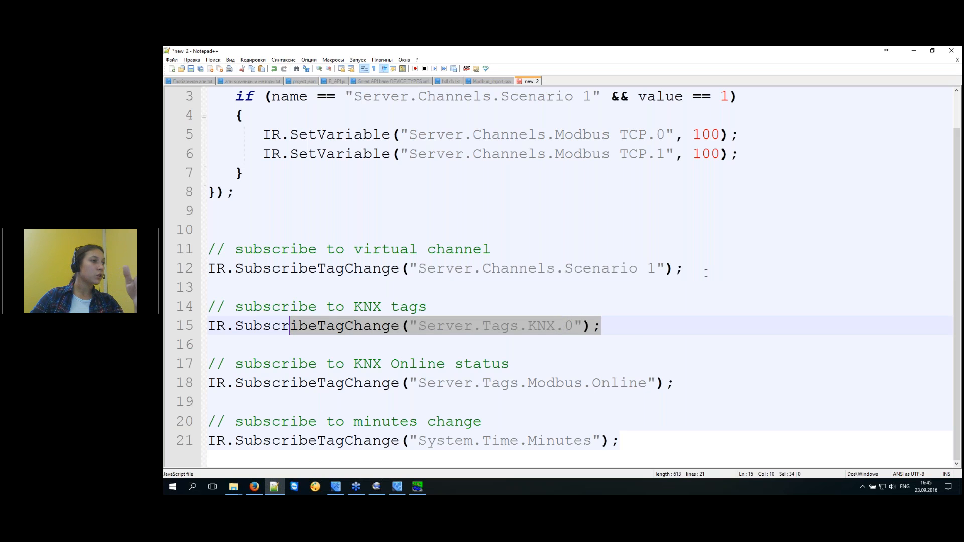
pyautogui.moveTo(719, 274); pyautogui.dragTo(391, 268)
pyautogui.moveTo(633, 326); pyautogui.dragTo(402, 326)
pyautogui.moveTo(687, 386); pyautogui.dragTo(400, 383)
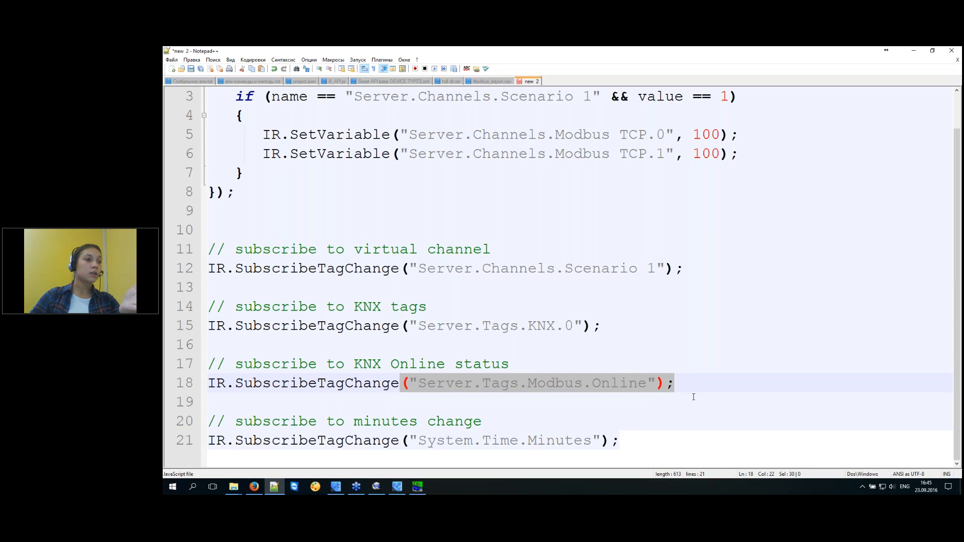
pyautogui.click(693, 381)
pyautogui.moveTo(622, 442); pyautogui.dragTo(399, 440)
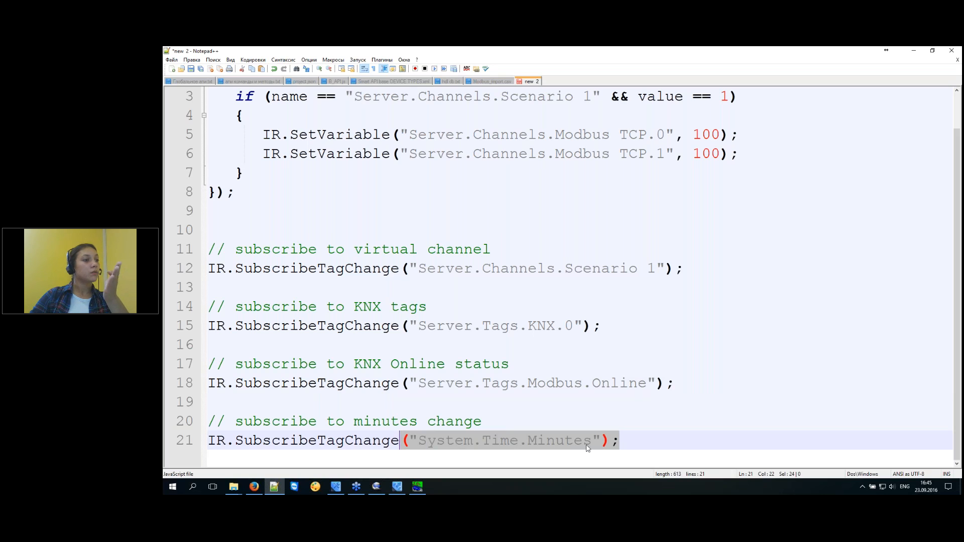
pyautogui.click(642, 441)
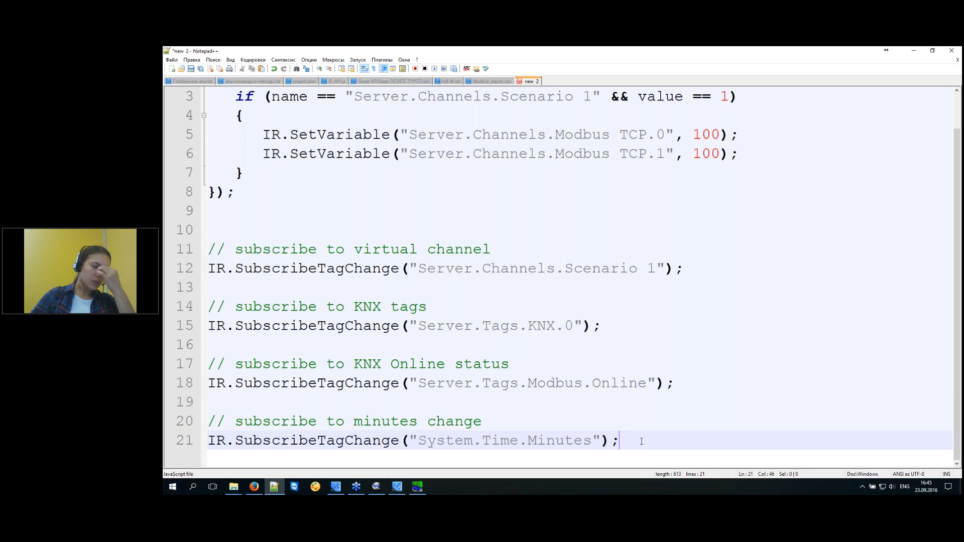
# Delete the extra blank line 10, recheck EVENT_GLOBAL_TAG_CHANGE, and return to iRidium Studio.
pyautogui.click(232, 229)
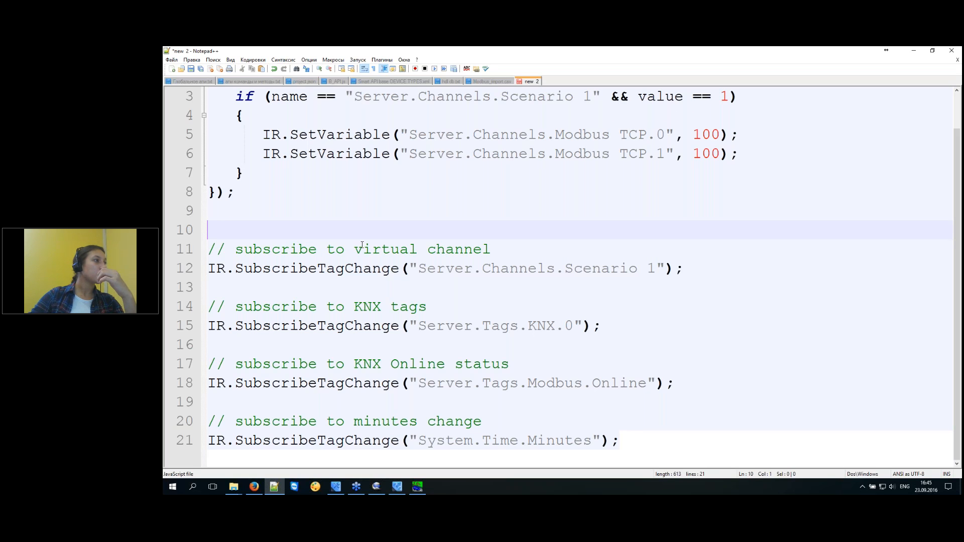
pyautogui.press('BackSpace')
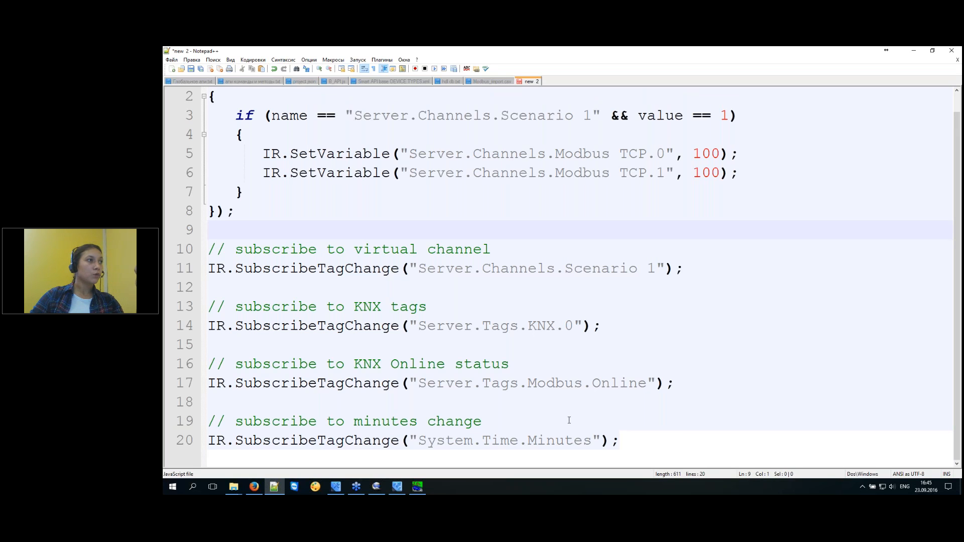
pyautogui.scroll(1, 568, 416)
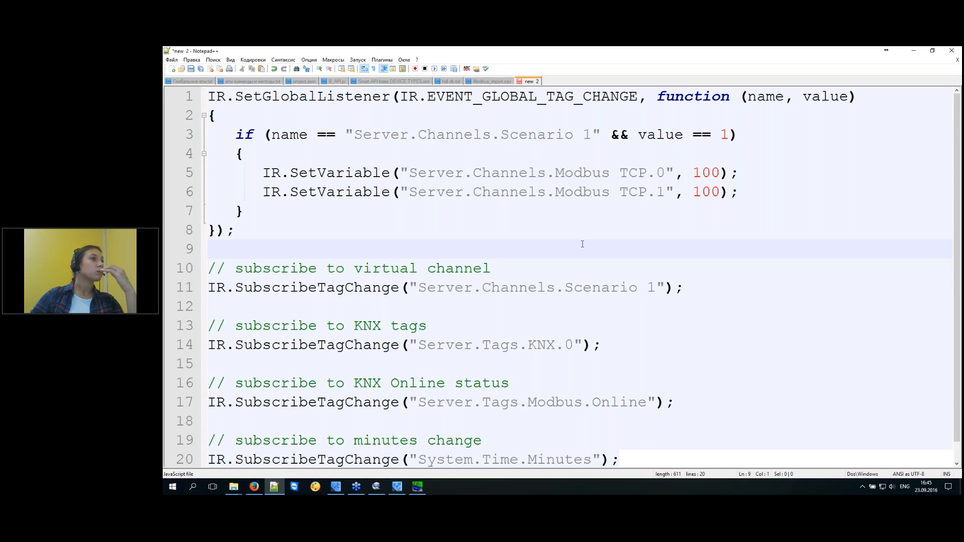
pyautogui.doubleClick(561, 98)
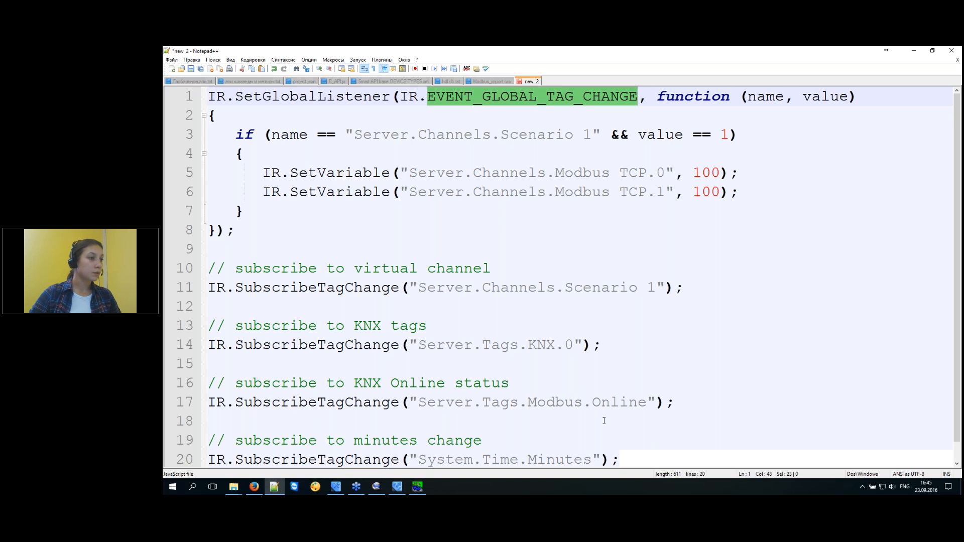
pyautogui.click(703, 251)
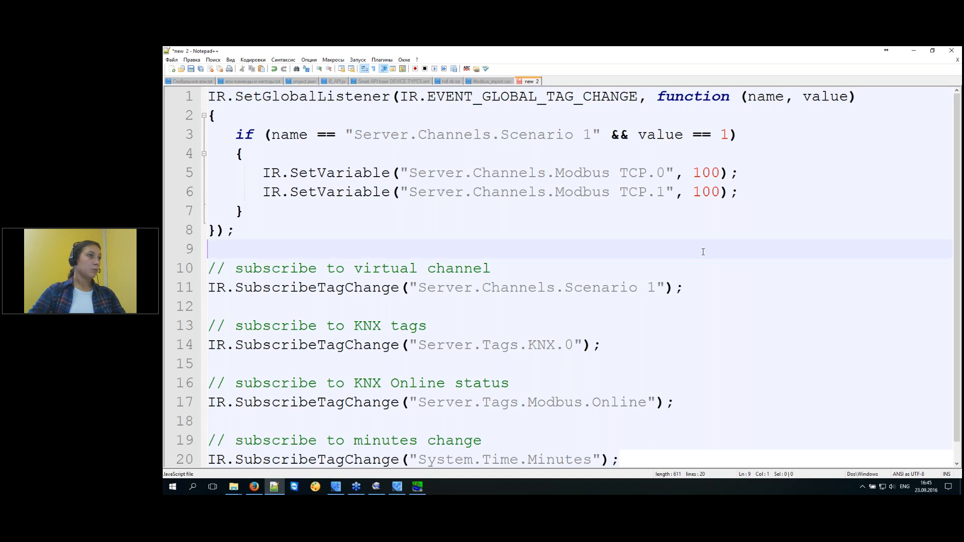
pyautogui.moveTo(692, 287); pyautogui.dragTo(211, 309)
pyautogui.keyDown('shift'); pyautogui.click(171, 291); pyautogui.keyUp('shift')
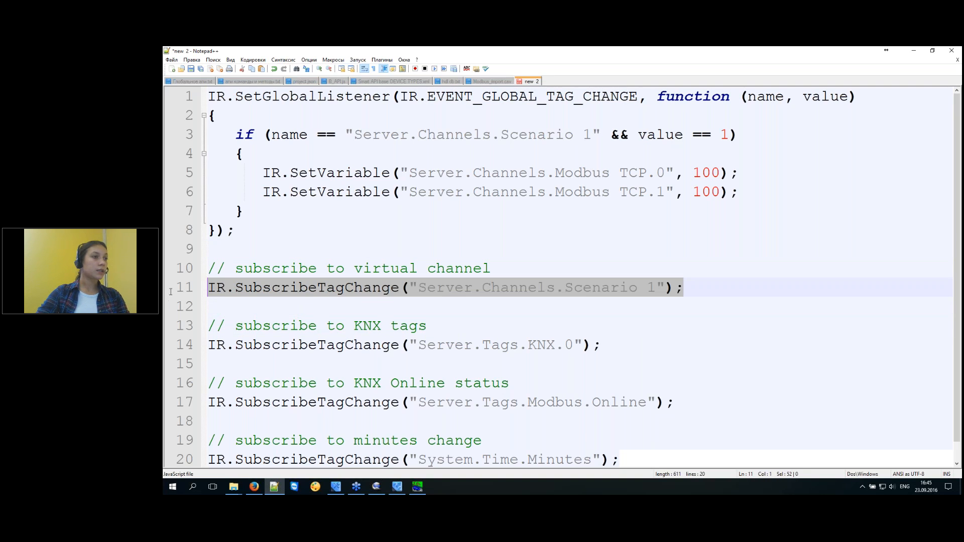
pyautogui.click(335, 490)
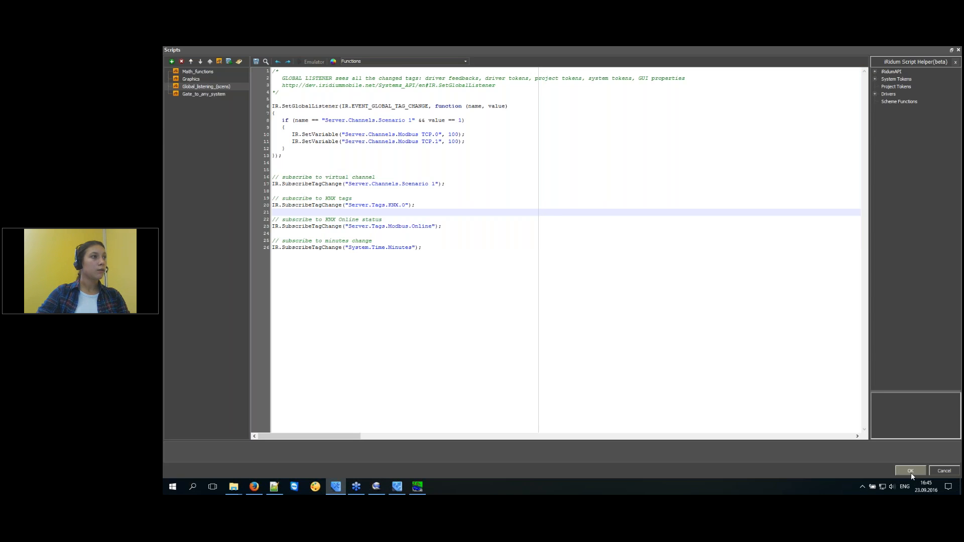
# Close the Scripts editor and expand the virtual Channels and Tags to Scenario 1 and Graph 1.
pyautogui.click(911, 472)
pyautogui.doubleClick(330, 116)
pyautogui.click(349, 122)
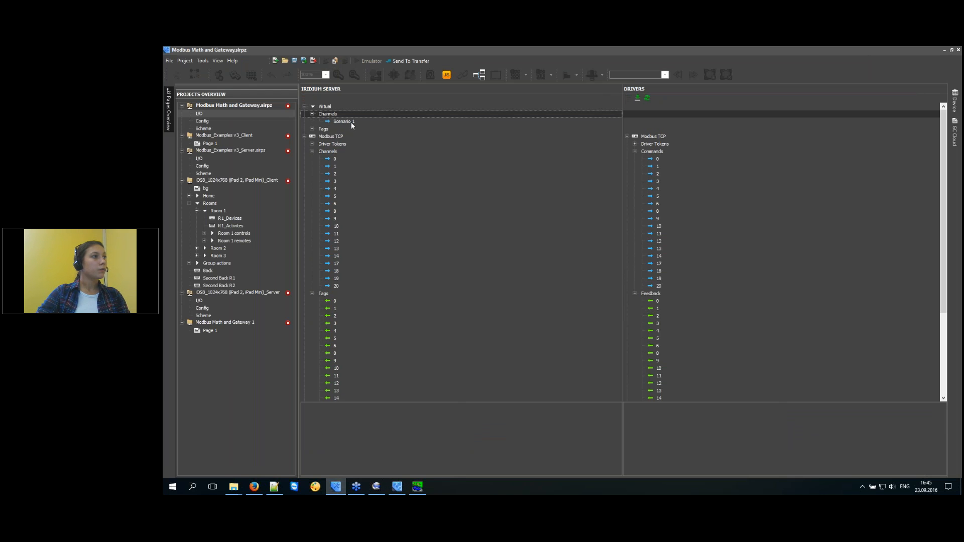
pyautogui.doubleClick(318, 129)
pyautogui.click(337, 136)
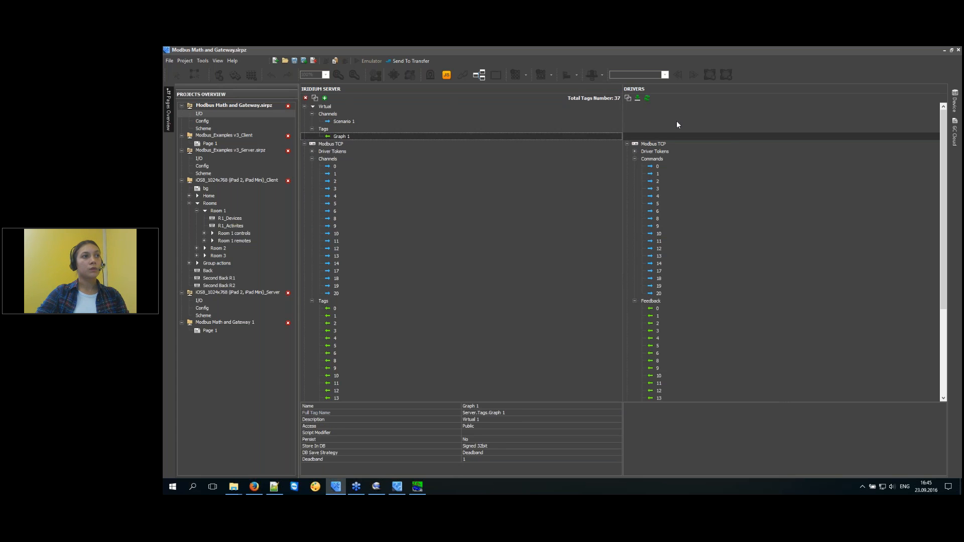
# Compare the Scenario 1 and Graph 1 properties, then view the iRidium Server as Master slide.
pyautogui.click(340, 121)
pyautogui.click(342, 135)
pyautogui.click(349, 121)
pyautogui.click(346, 136)
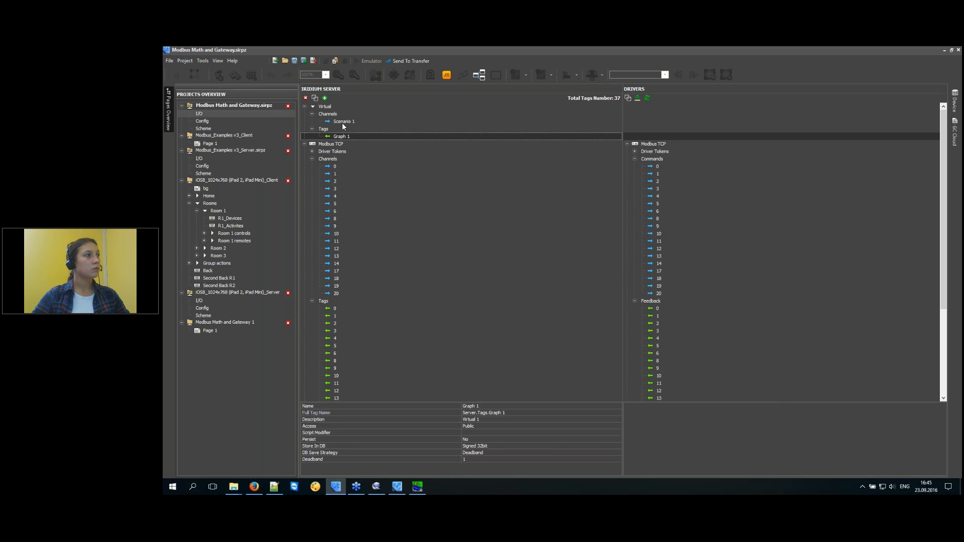
pyautogui.click(340, 122)
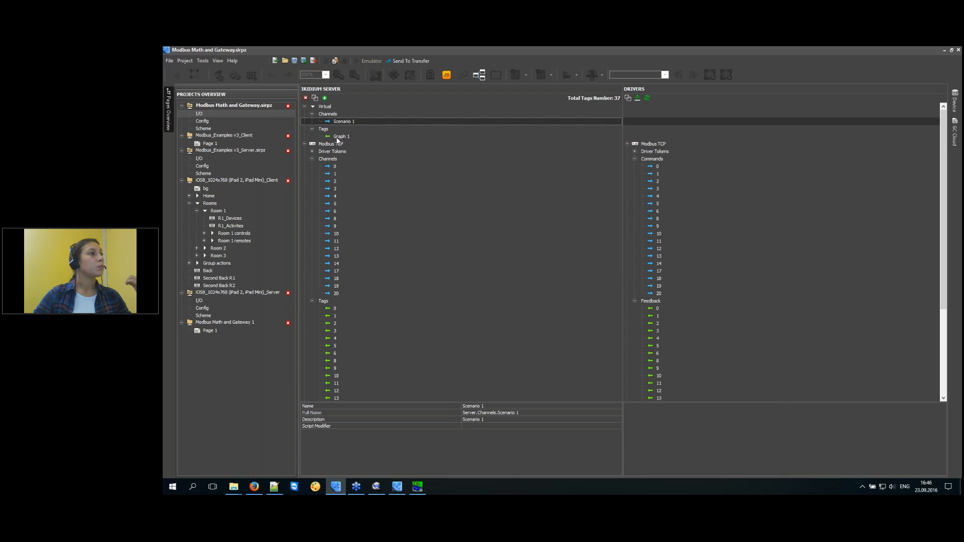
pyautogui.click(338, 137)
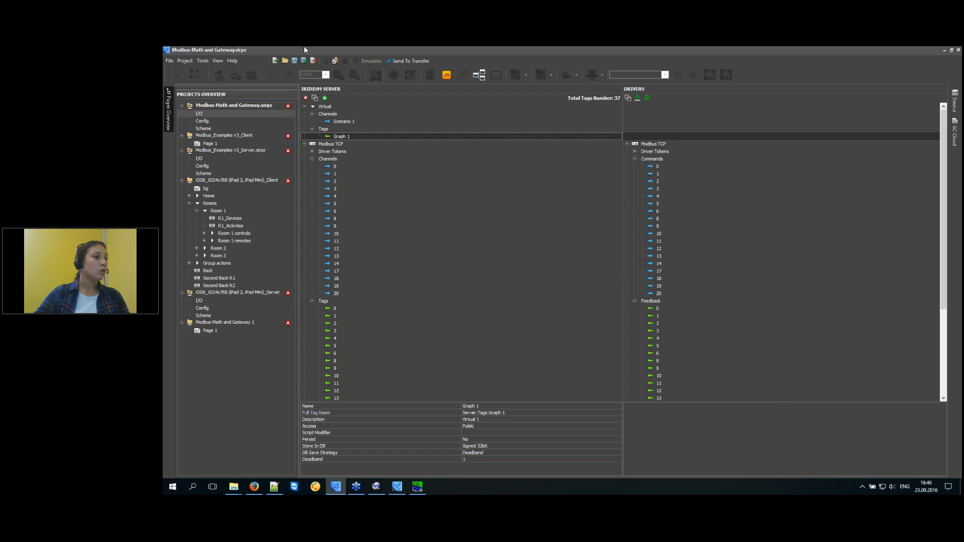
pyautogui.click(381, 486)
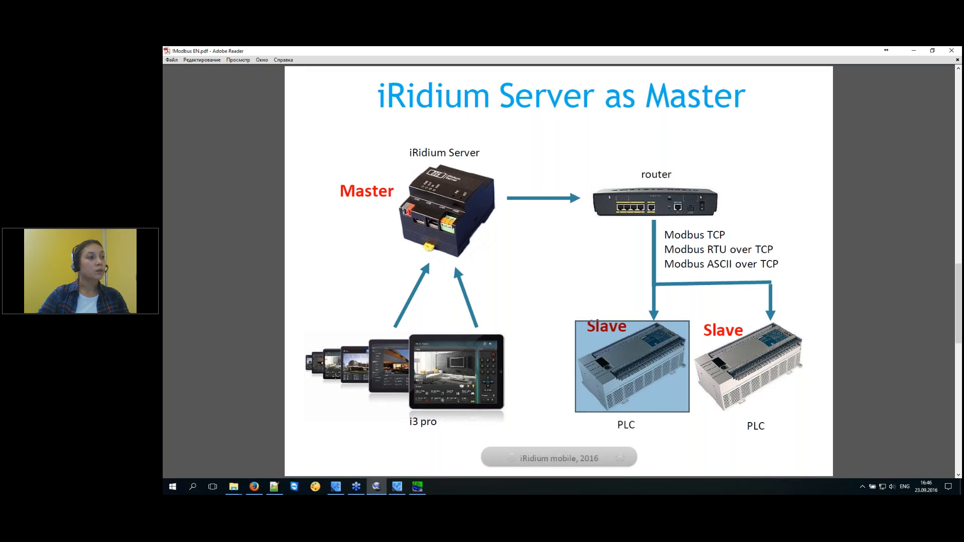
pyautogui.click(913, 53)
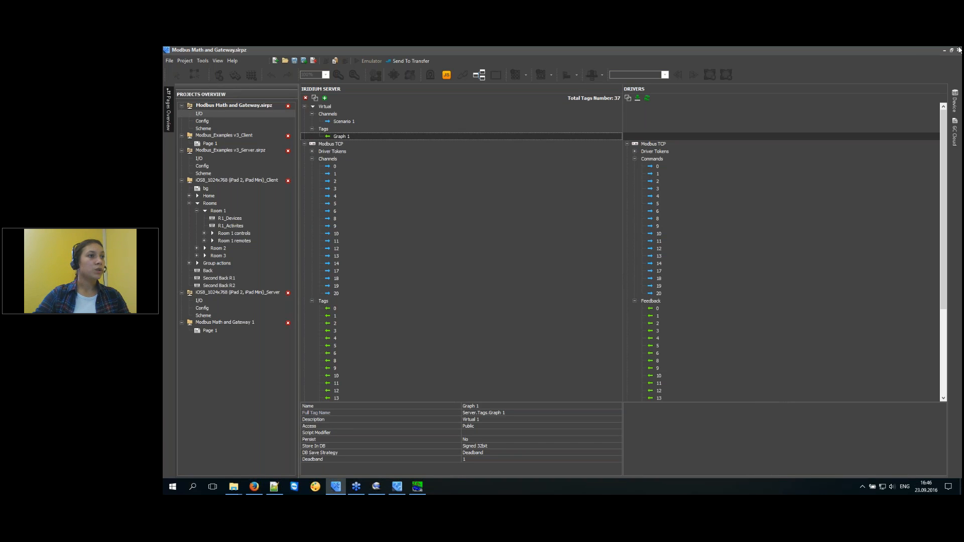
# Inspect the Modbus feedback tags 0 through 11 and the Feedback group.
pyautogui.click(667, 325)
pyautogui.click(680, 376)
pyautogui.click(679, 382)
pyautogui.click(676, 361)
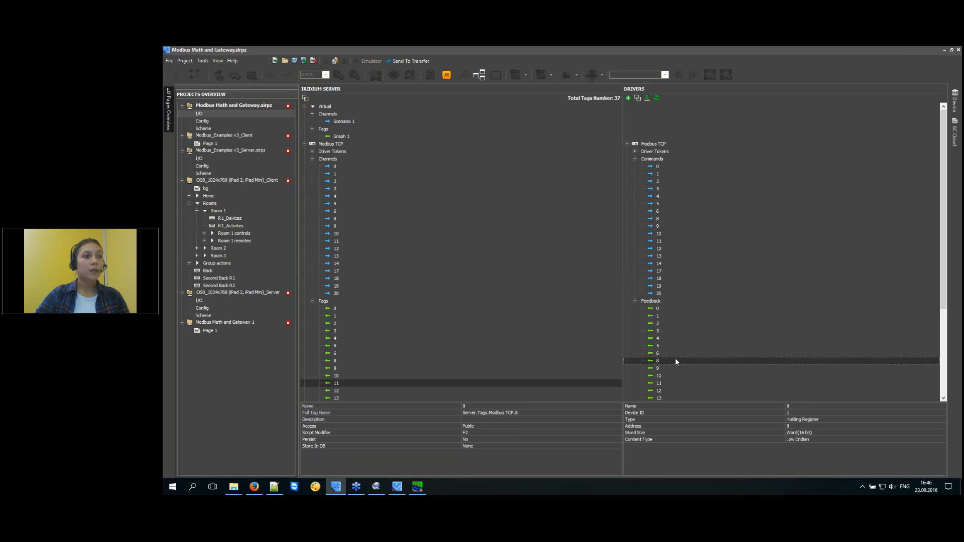
pyautogui.click(673, 340)
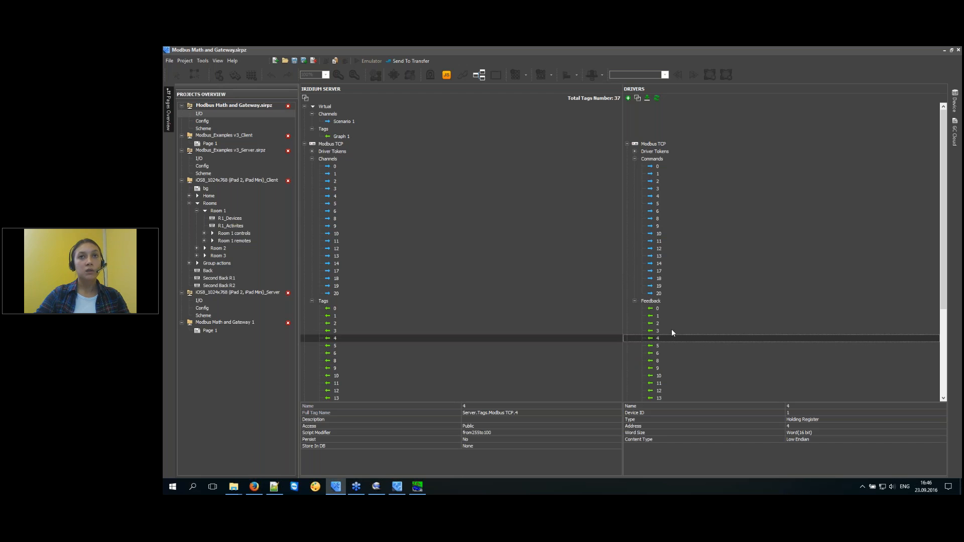
pyautogui.click(671, 330)
pyautogui.click(672, 310)
pyautogui.click(671, 330)
pyautogui.click(686, 360)
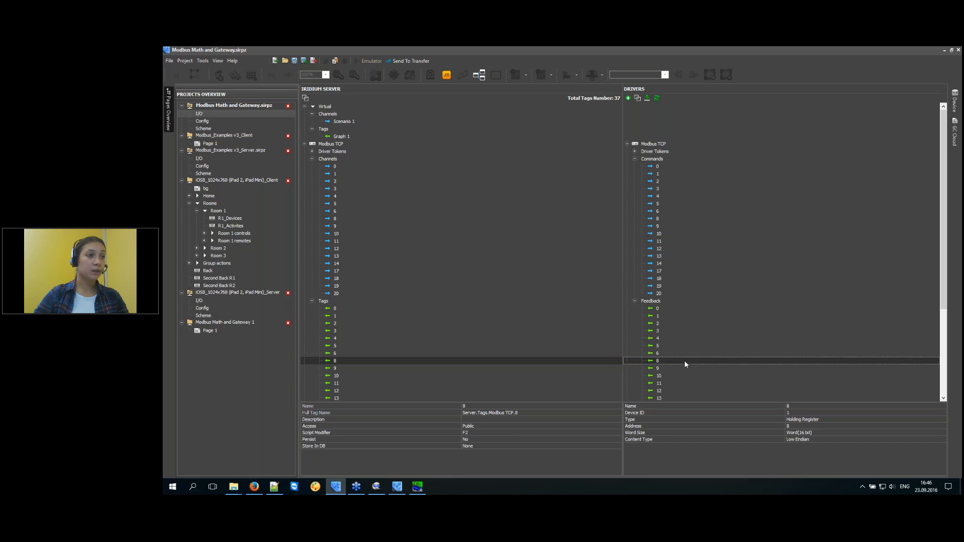
pyautogui.click(683, 338)
pyautogui.click(683, 324)
pyautogui.click(686, 315)
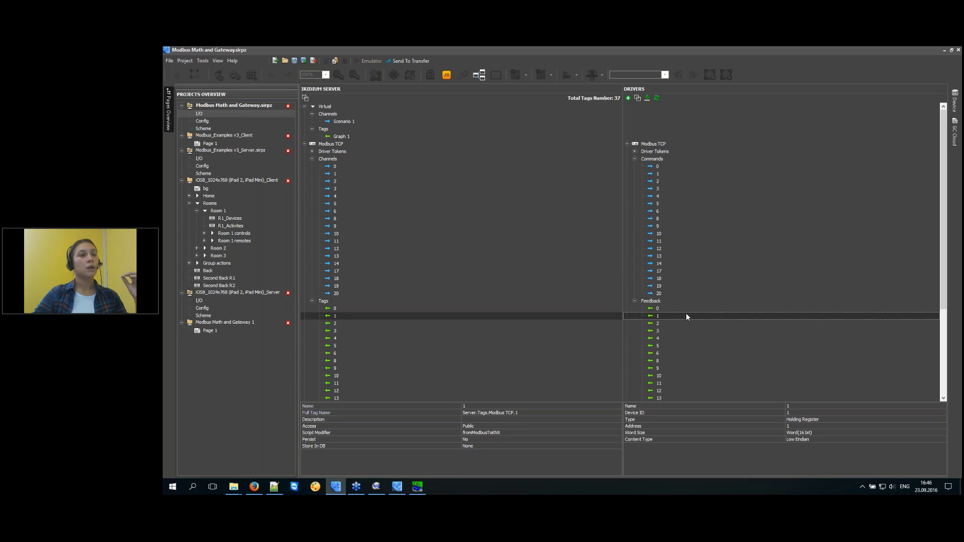
pyautogui.click(681, 303)
pyautogui.click(678, 317)
pyautogui.click(678, 310)
pyautogui.click(679, 317)
pyautogui.click(675, 324)
pyautogui.click(676, 331)
pyautogui.click(675, 338)
pyautogui.click(678, 347)
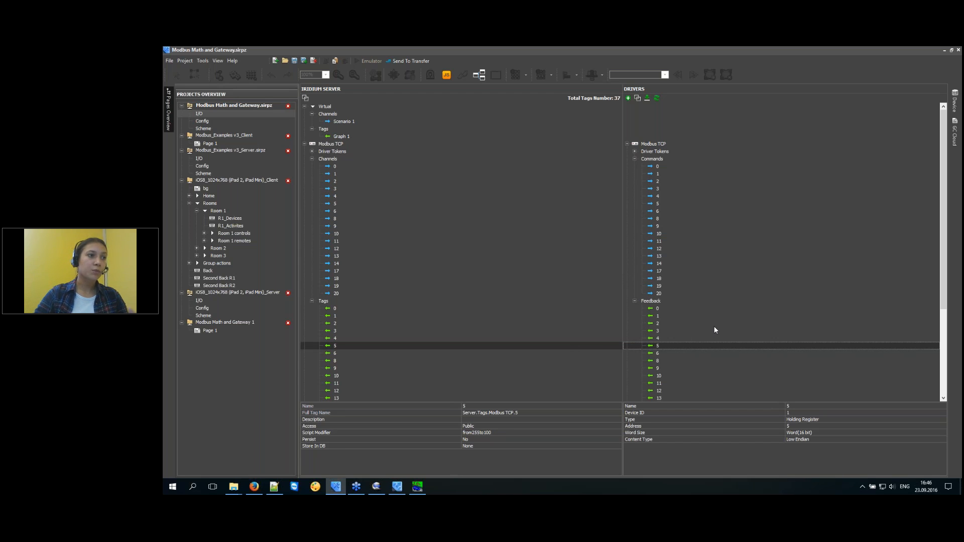
# Check the Script Modifier of the Modbus feedback tags and command channels 14 and 19.
pyautogui.click(681, 309)
pyautogui.click(670, 338)
pyautogui.click(671, 361)
pyautogui.click(674, 383)
pyautogui.click(674, 362)
pyautogui.click(676, 324)
pyautogui.click(675, 314)
pyautogui.click(672, 330)
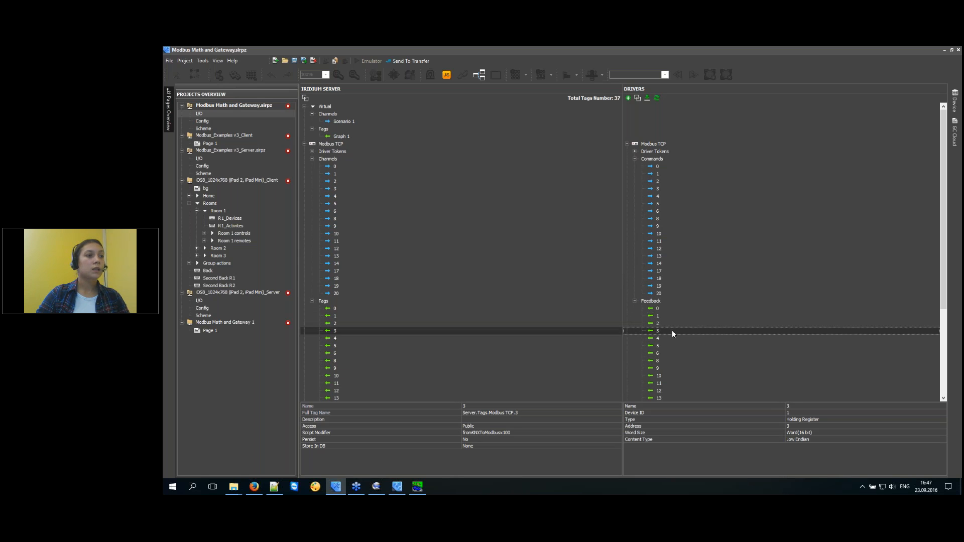
pyautogui.click(668, 309)
pyautogui.click(670, 339)
pyautogui.click(673, 361)
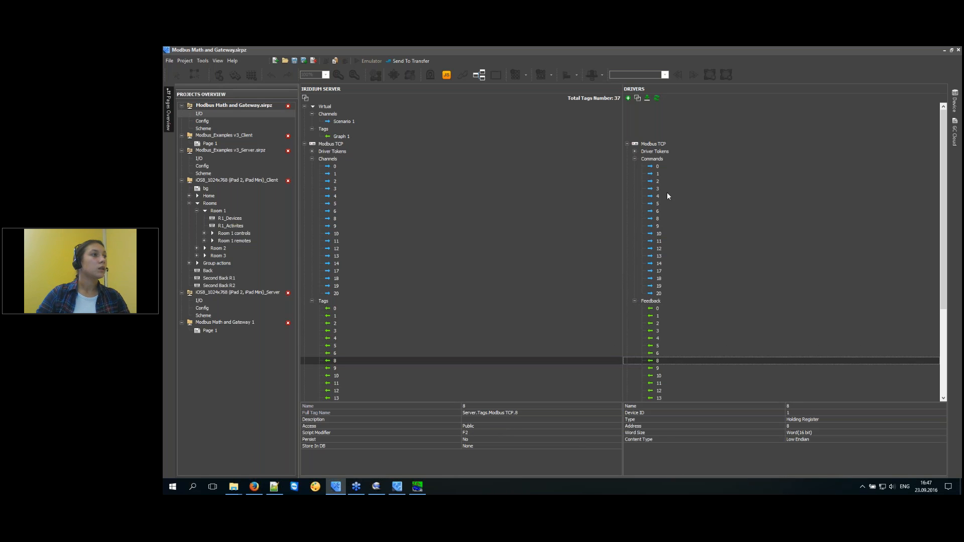
pyautogui.click(659, 264)
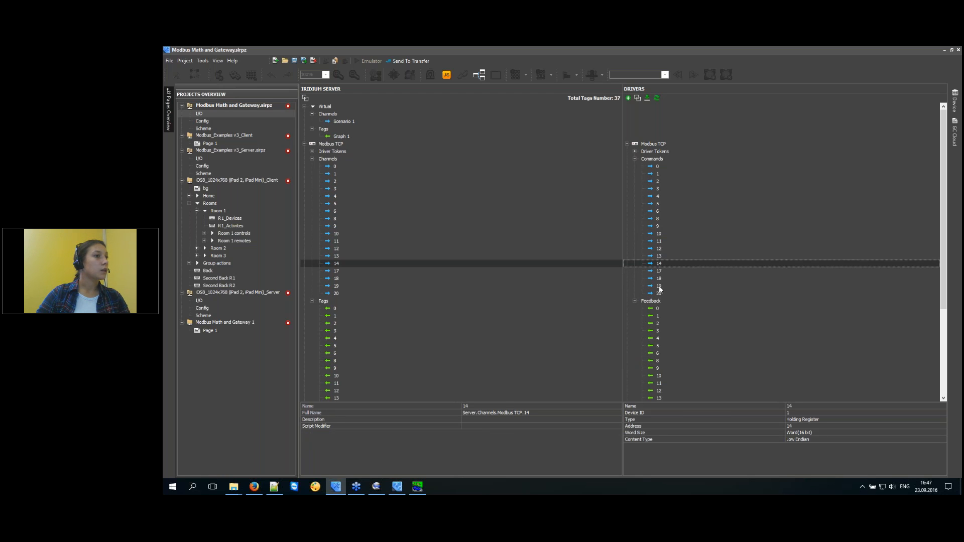
pyautogui.click(660, 286)
# Compare Scenario 1 and Graph 1, then bring the Notepad++ script to the KNX subscription line.
pyautogui.click(349, 124)
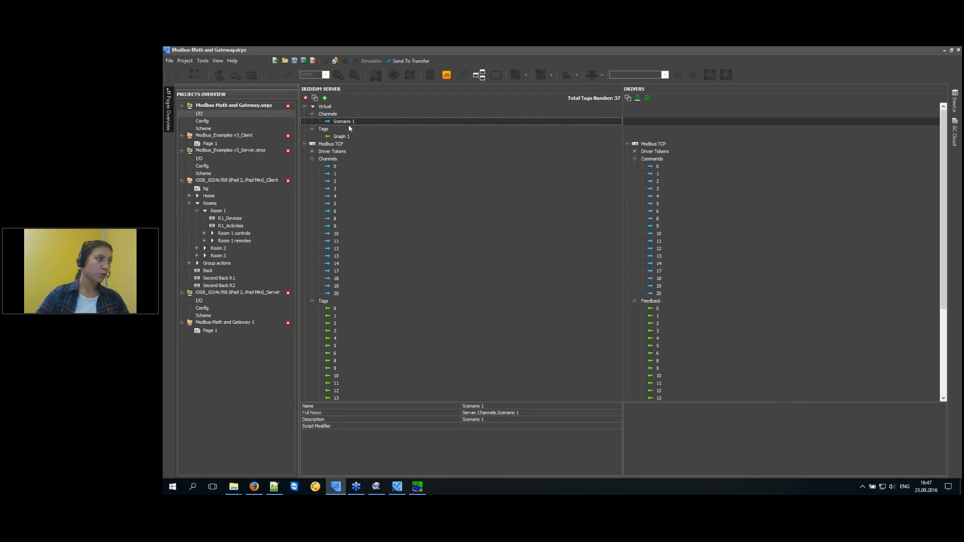
pyautogui.click(341, 137)
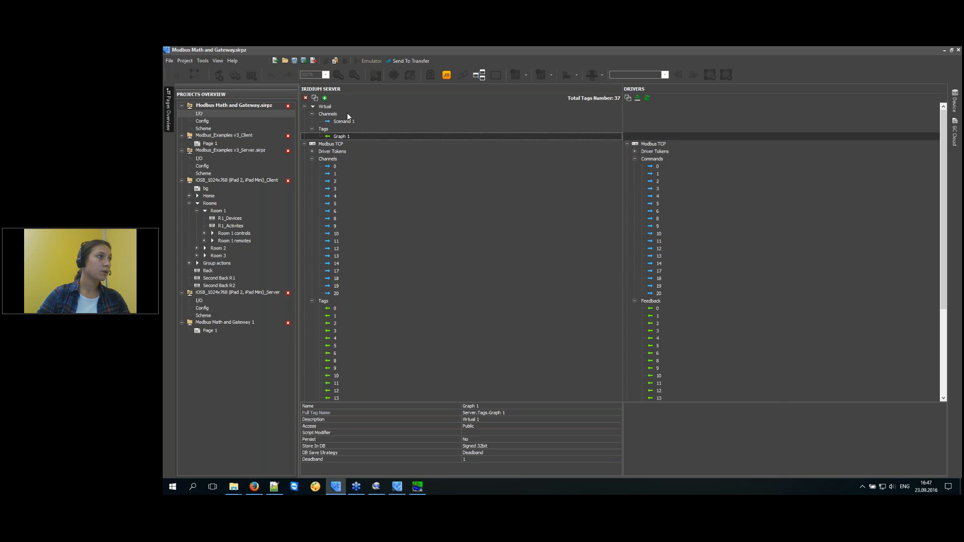
pyautogui.click(344, 120)
pyautogui.click(340, 134)
pyautogui.click(342, 124)
pyautogui.click(342, 137)
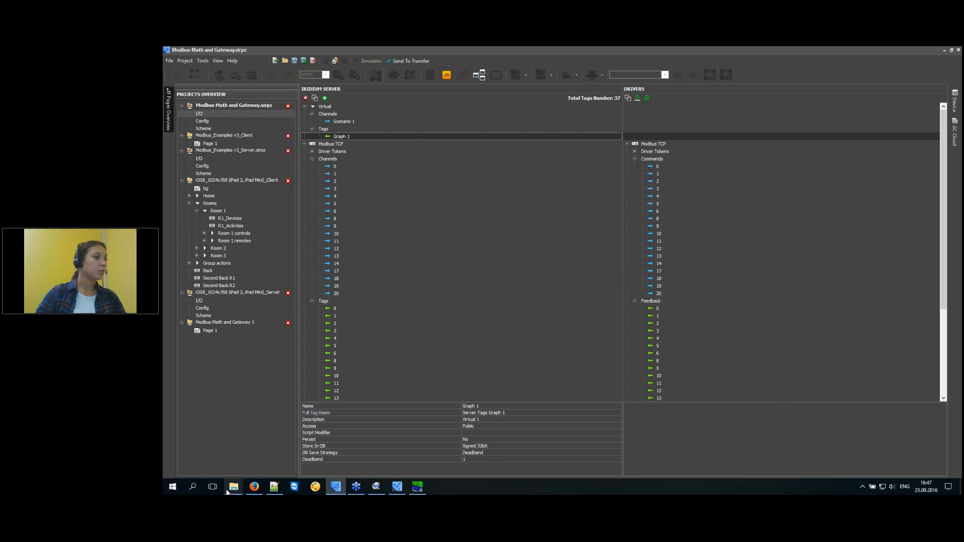
pyautogui.click(274, 486)
pyautogui.click(806, 353)
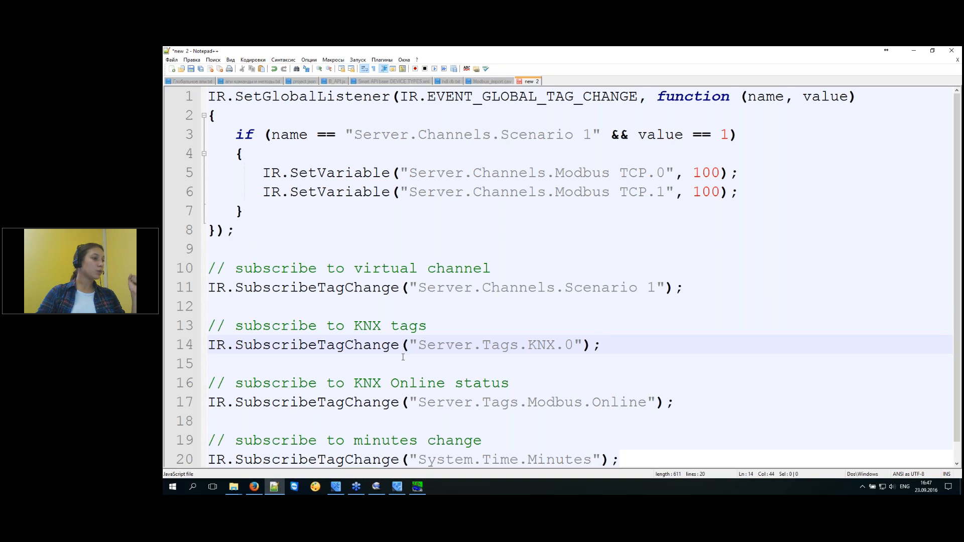
# Show the Scenario 1 channel's properties and open the project's script editor.
pyautogui.click(335, 487)
pyautogui.click(344, 121)
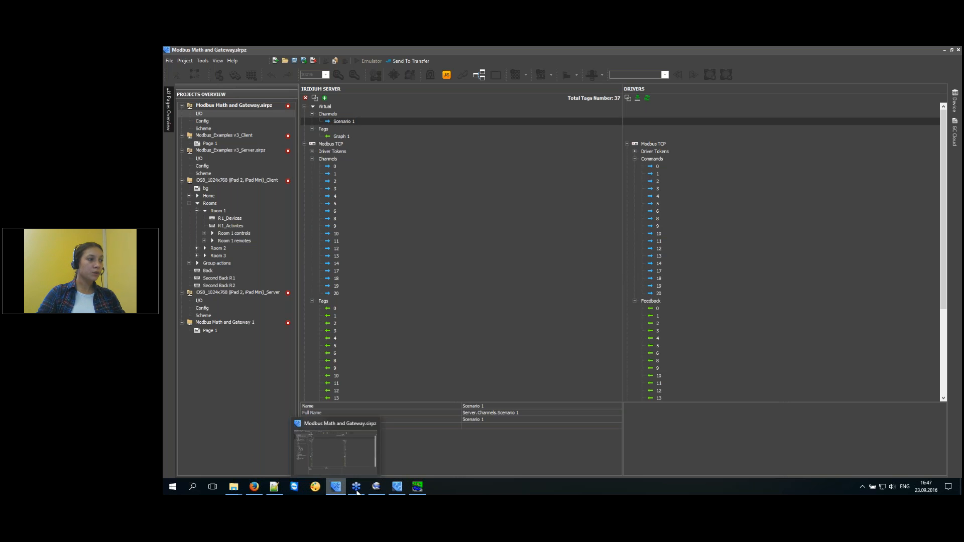
pyautogui.click(446, 74)
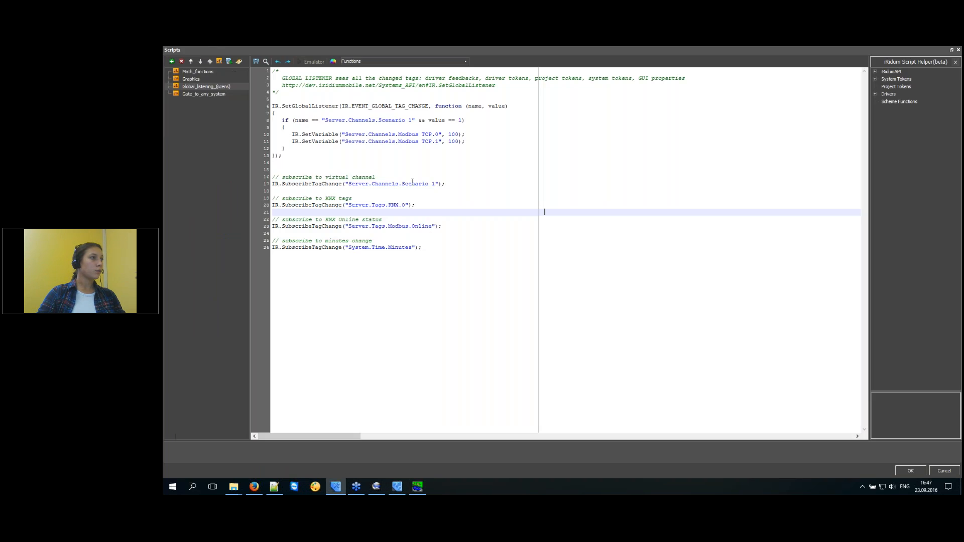
# Review the two SetVariable lines 5–6 in Notepad++, then return to iRidium's script editor.
pyautogui.hotkey('alt', 'Tab')
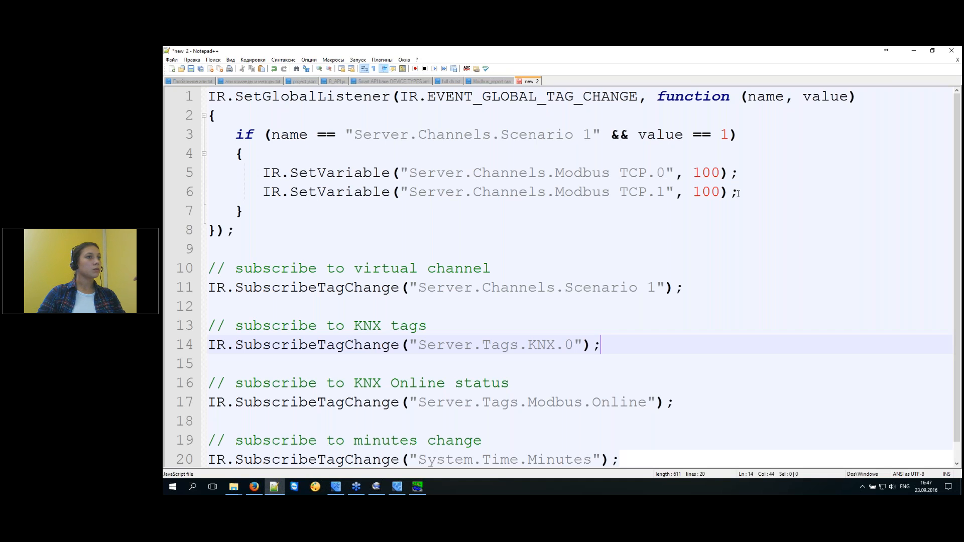
pyautogui.moveTo(748, 194); pyautogui.dragTo(208, 173)
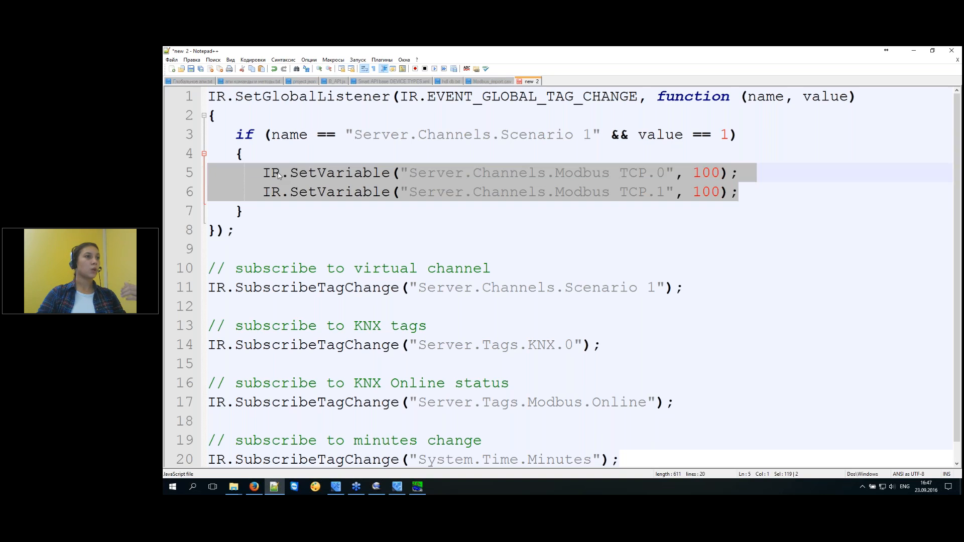
pyautogui.click(372, 192)
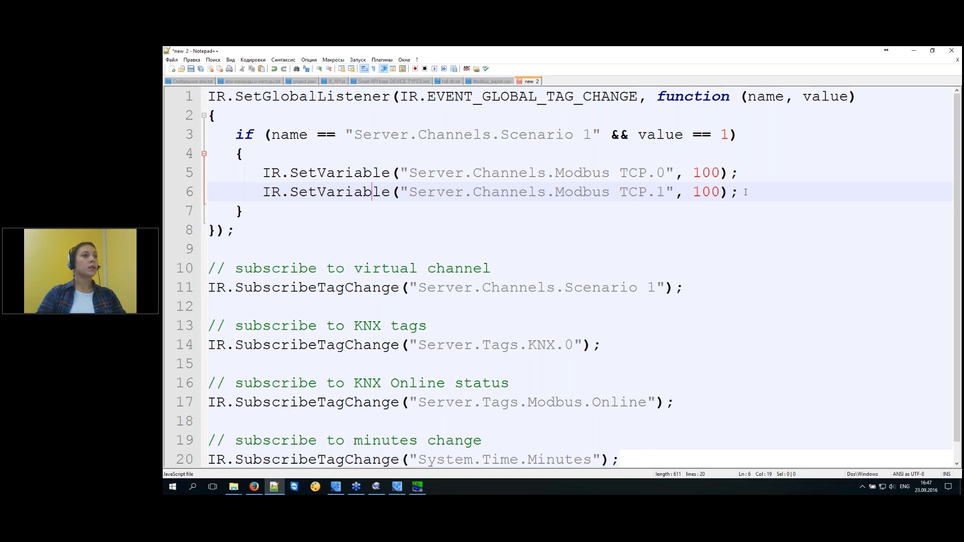
pyautogui.moveTo(746, 193); pyautogui.dragTo(191, 173)
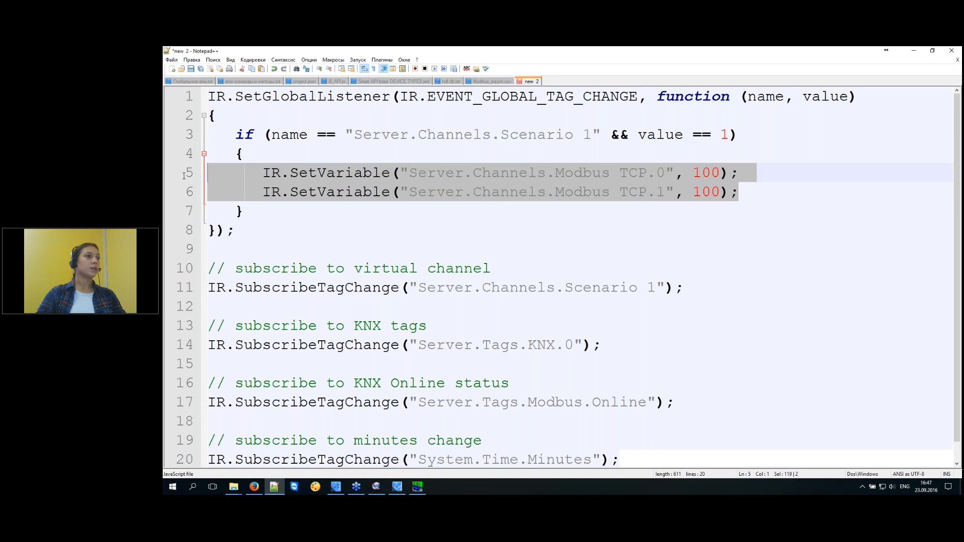
pyautogui.click(501, 190)
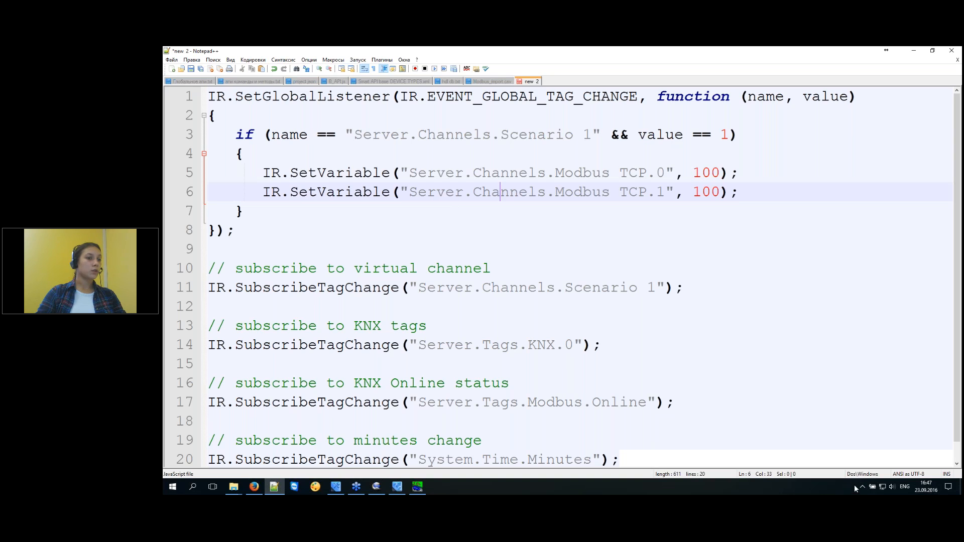
pyautogui.click(335, 487)
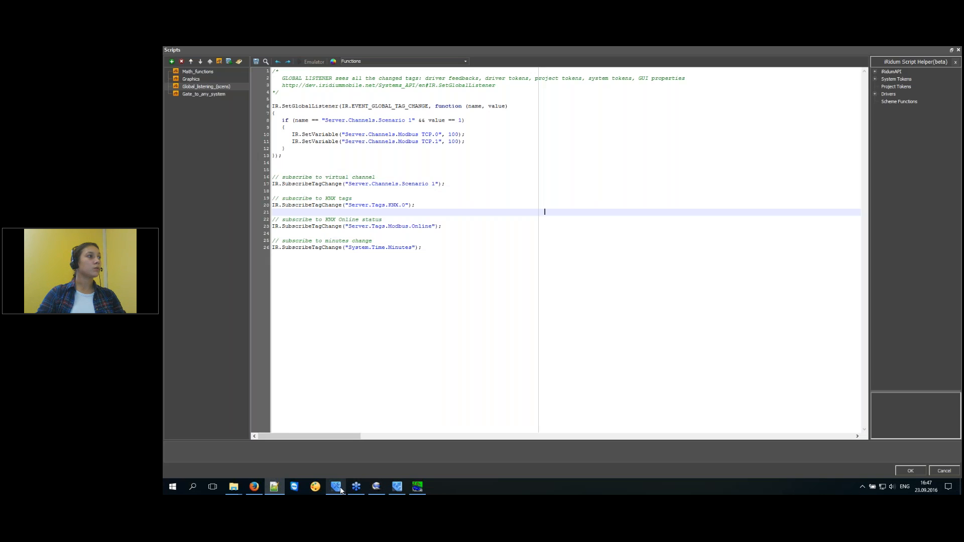
# Replace the large blue item on Page 1 with a new button near the top-left.
pyautogui.click(917, 472)
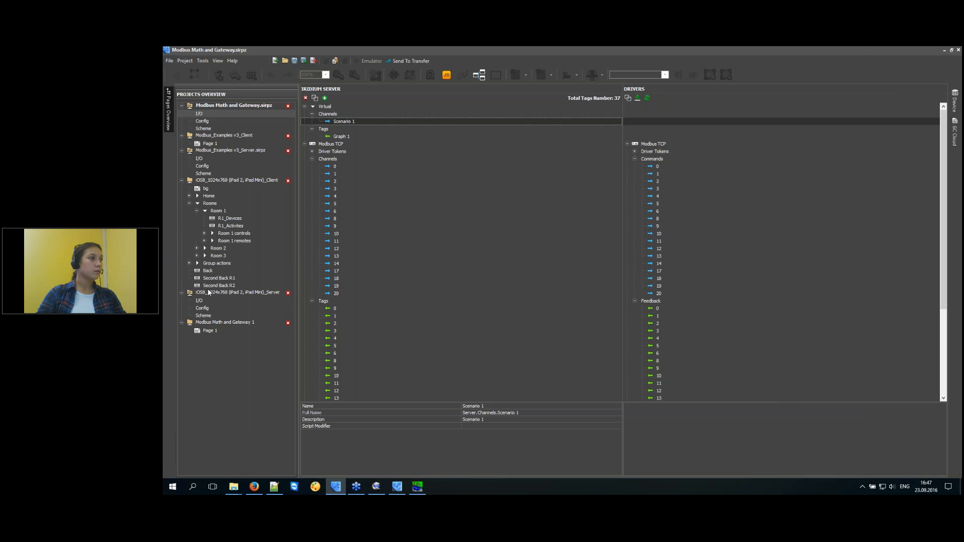
pyautogui.doubleClick(203, 330)
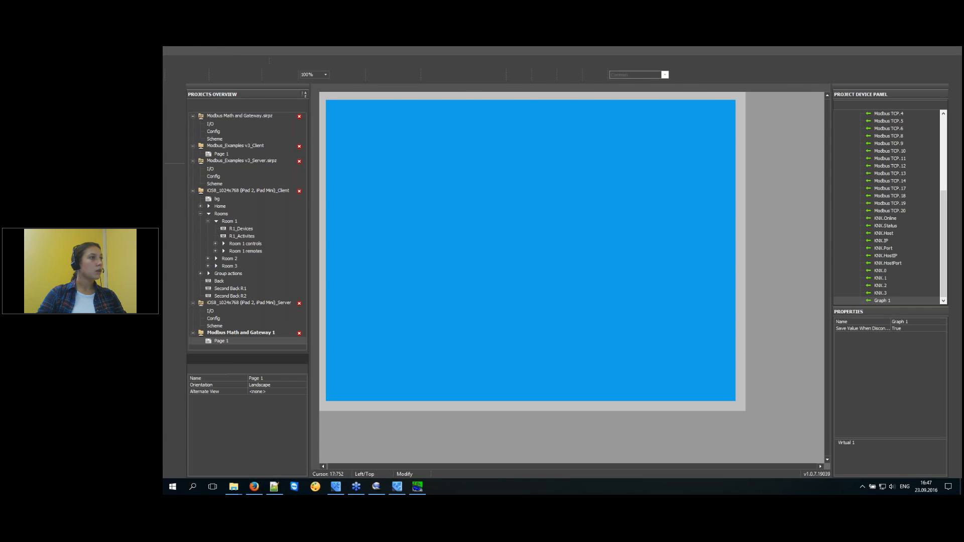
pyautogui.click(413, 154)
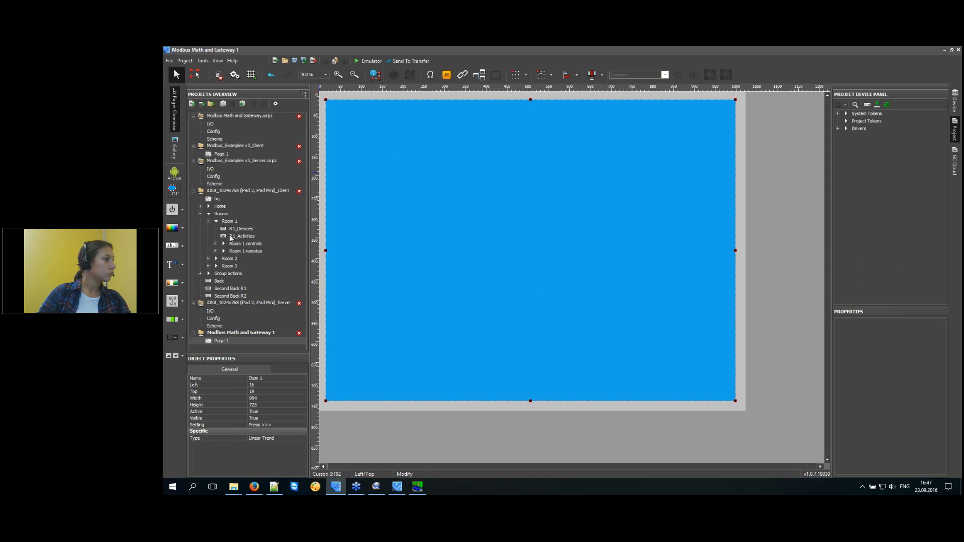
pyautogui.press('Delete')
pyautogui.press('Return')
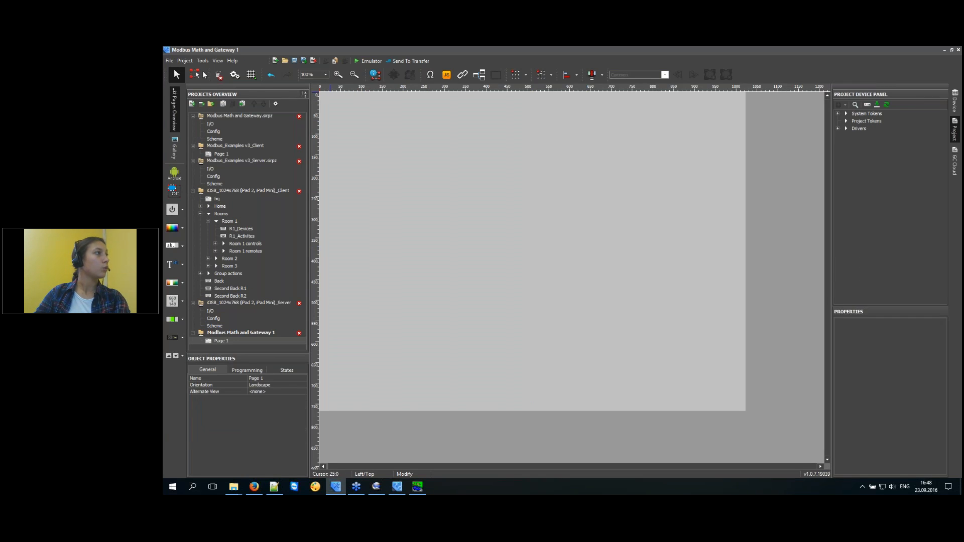
pyautogui.click(200, 74)
pyautogui.moveTo(346, 109); pyautogui.dragTo(399, 158)
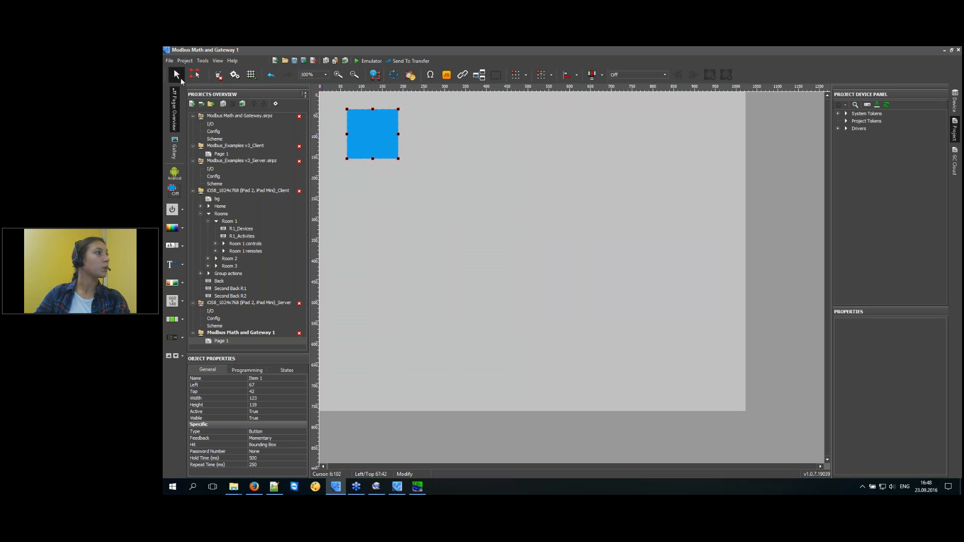
# Assign the iRidium Server's Scenario 1 command to the button, sending value 1 on press.
pyautogui.doubleClick(861, 129)
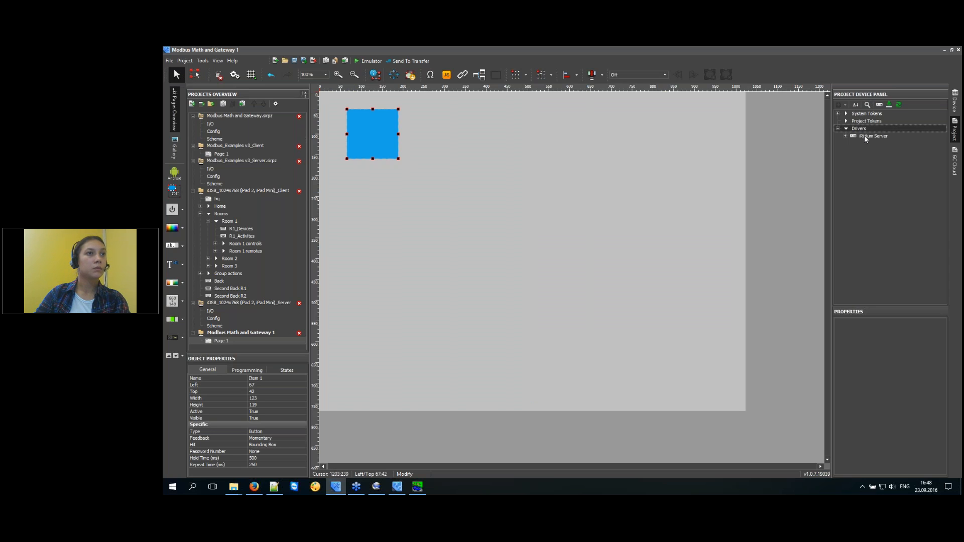
pyautogui.doubleClick(865, 136)
pyautogui.doubleClick(869, 160)
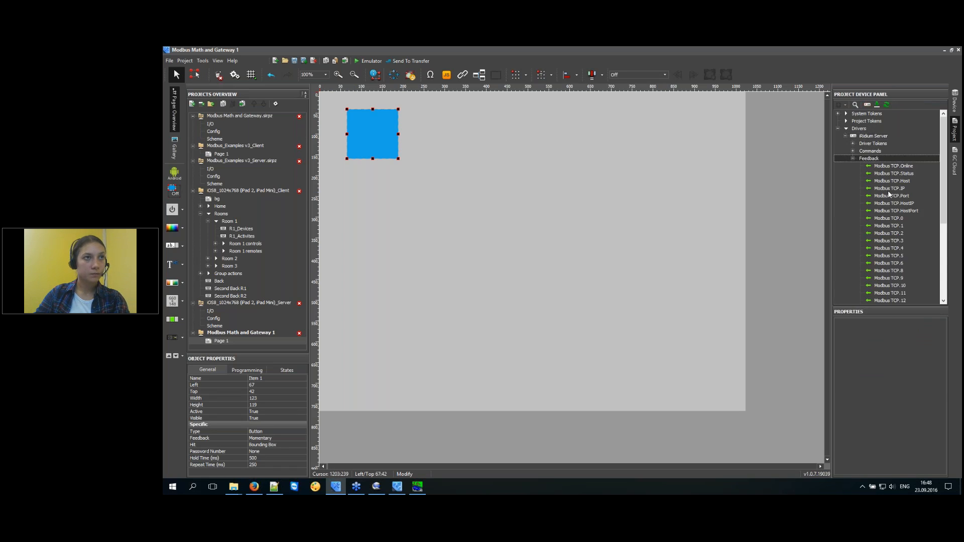
pyautogui.doubleClick(869, 152)
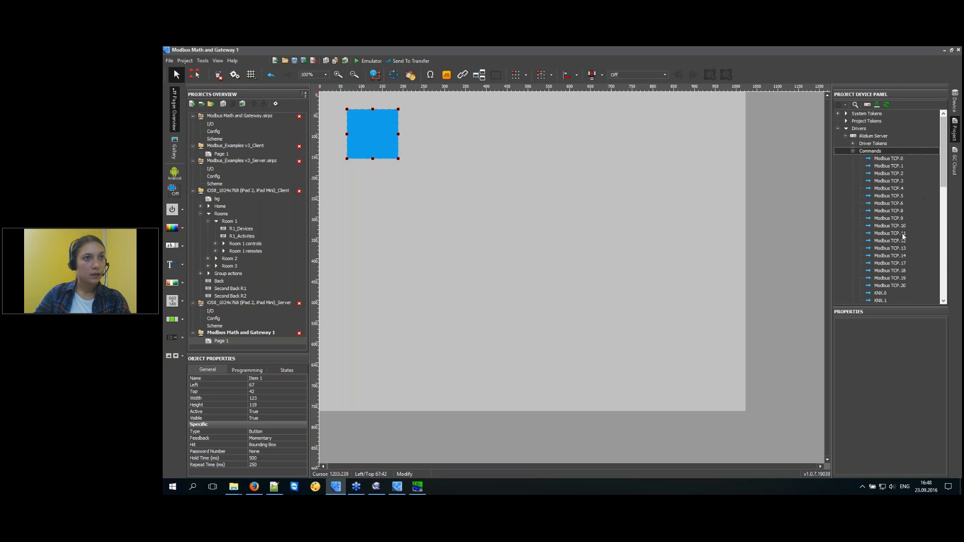
pyautogui.scroll(-5, 894, 190)
pyautogui.moveTo(884, 189); pyautogui.dragTo(375, 134)
pyautogui.write('1')
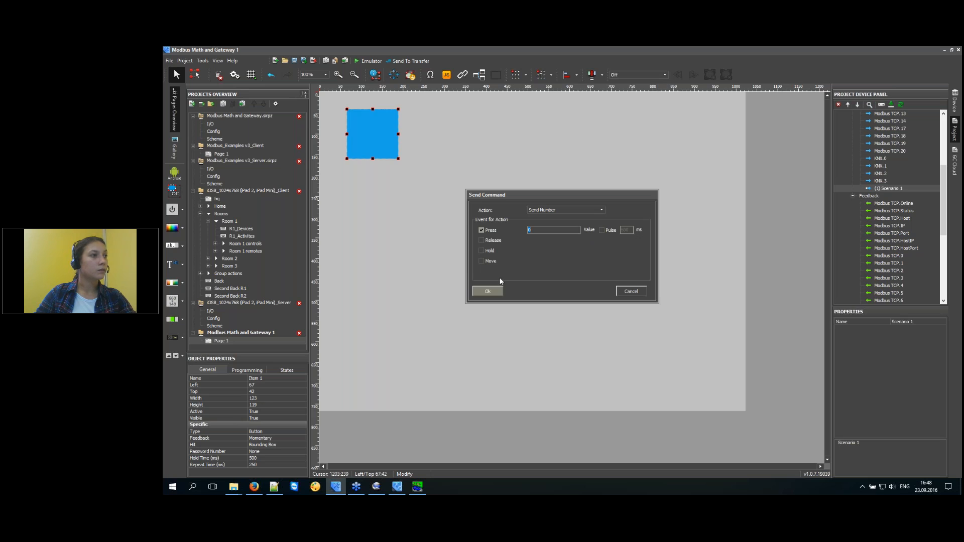
pyautogui.click(483, 292)
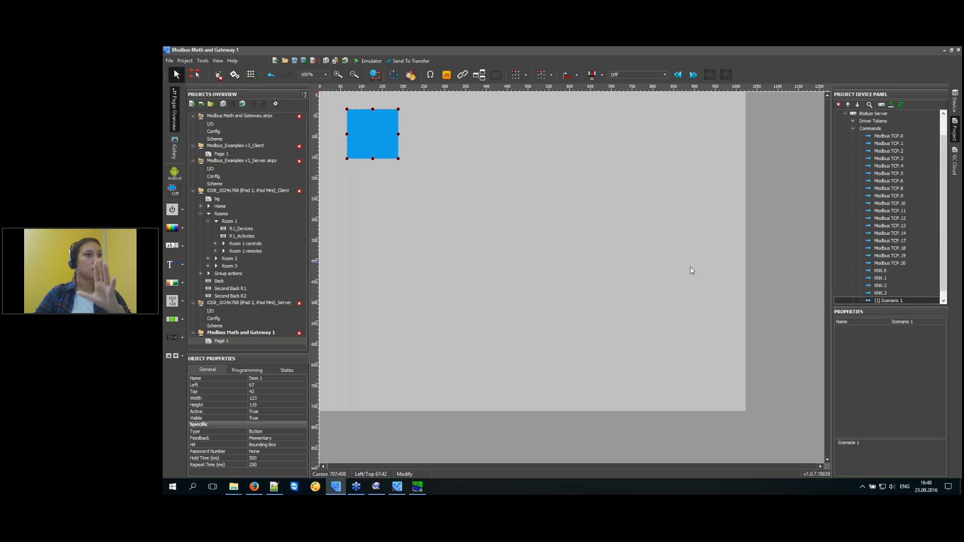
# Inspect the KNX.0–KNX.3 commands and move the button down to about Left 72 / Top 72.
pyautogui.click(899, 293)
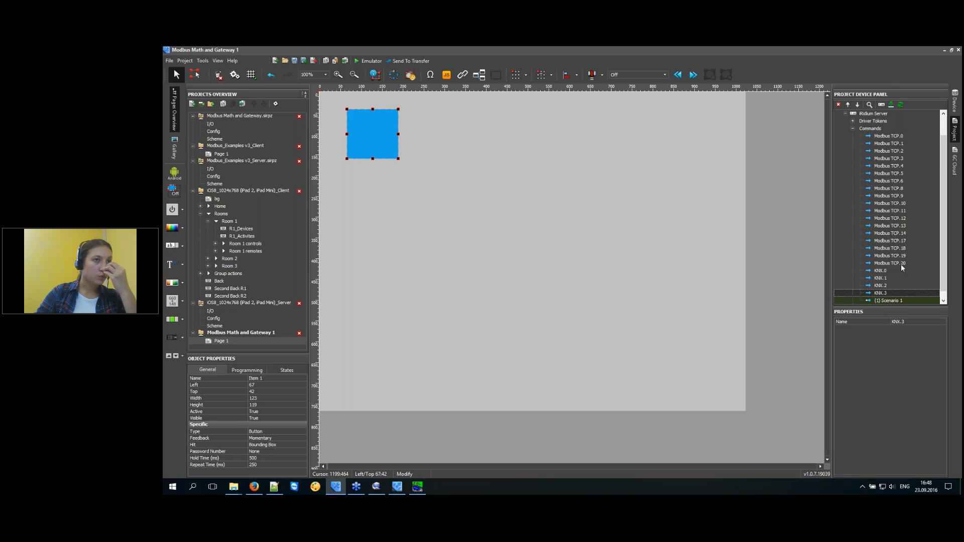
pyautogui.click(899, 272)
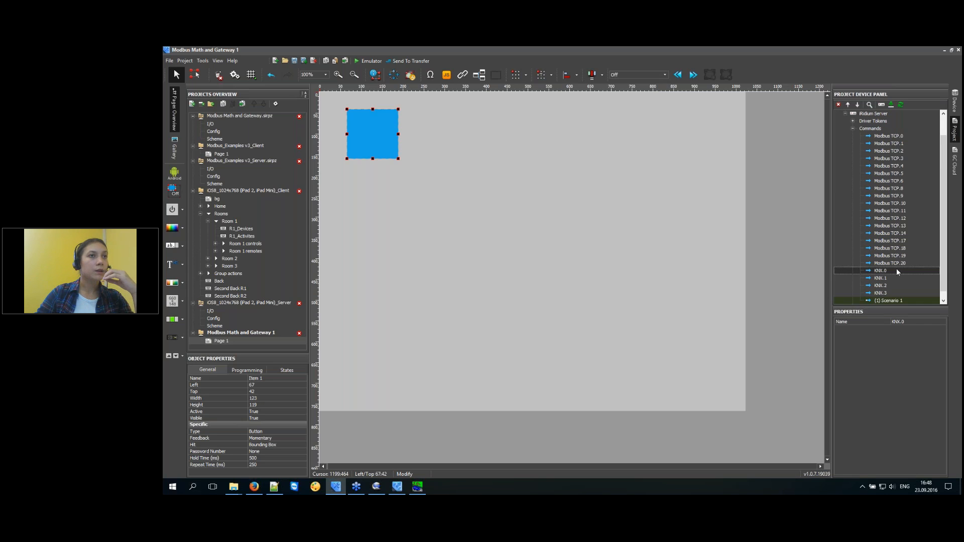
pyautogui.click(902, 301)
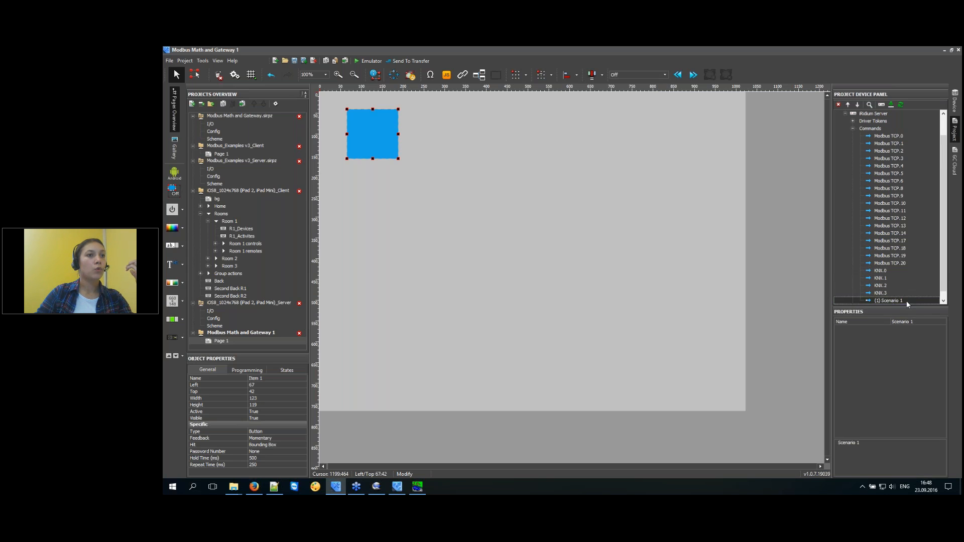
pyautogui.click(909, 294)
pyautogui.click(911, 286)
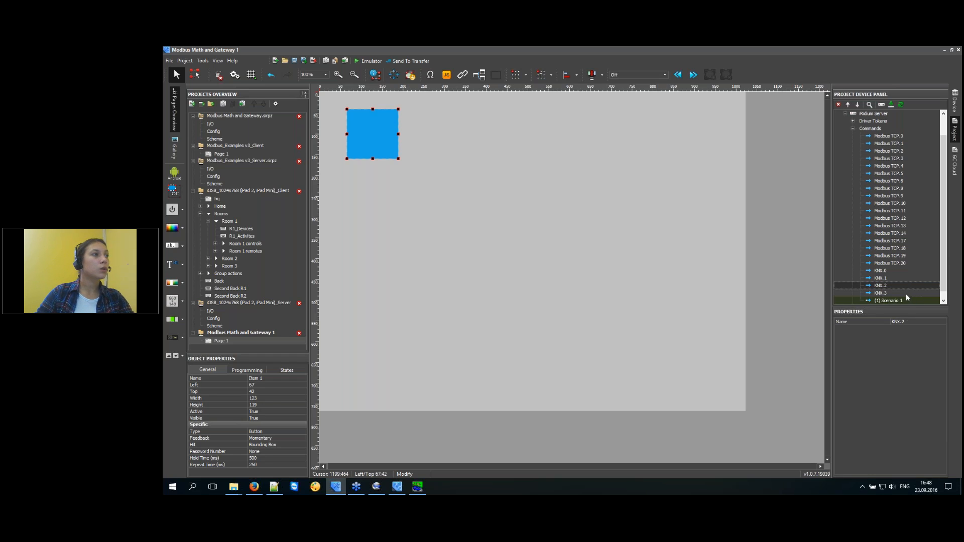
pyautogui.click(900, 293)
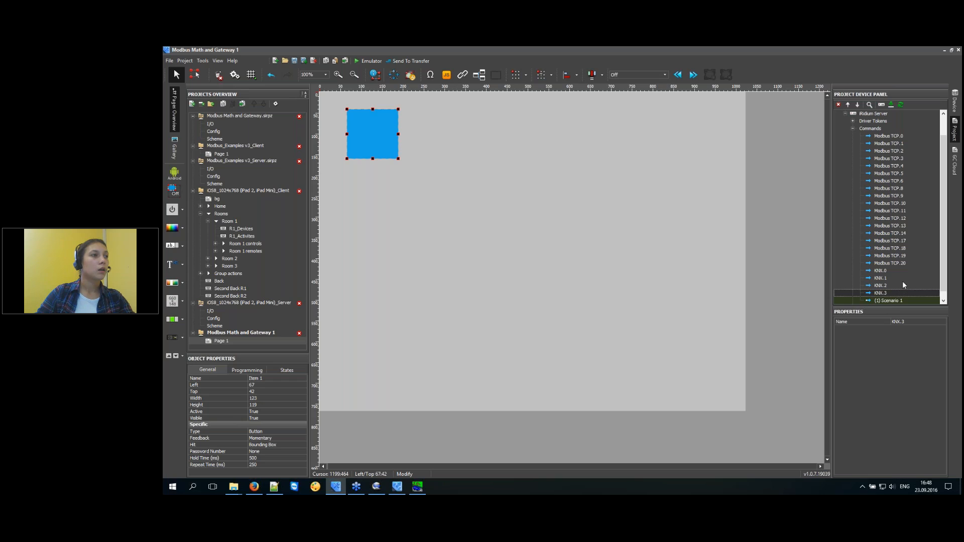
pyautogui.moveTo(379, 131); pyautogui.dragTo(381, 143)
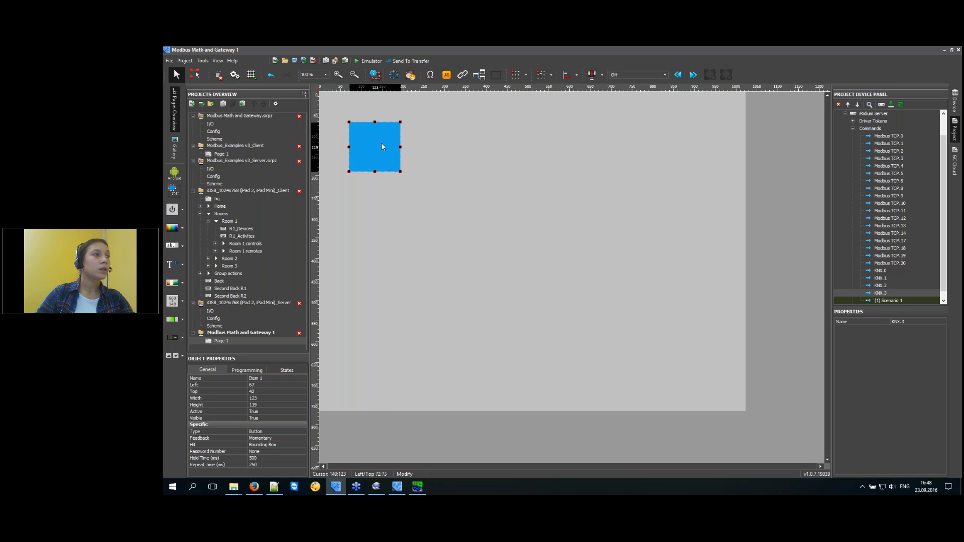
pyautogui.click(474, 183)
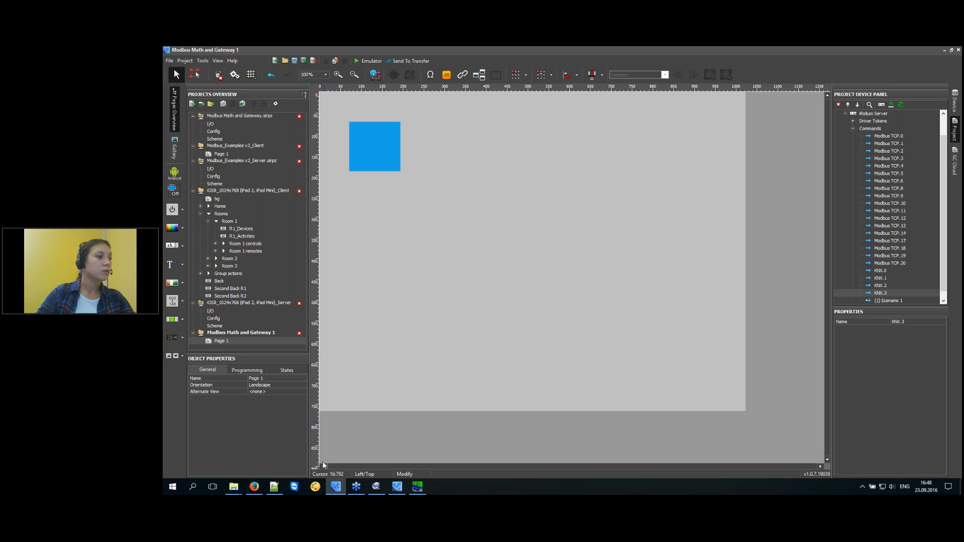
pyautogui.click(417, 487)
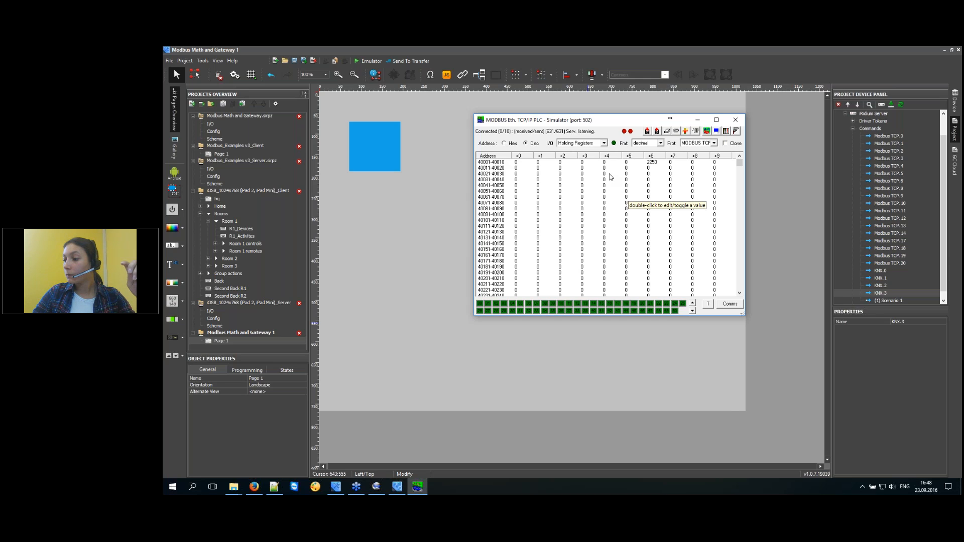
# Move the blue button up-left to 31:32 and open the Server project's I/O drivers.
pyautogui.click(445, 117)
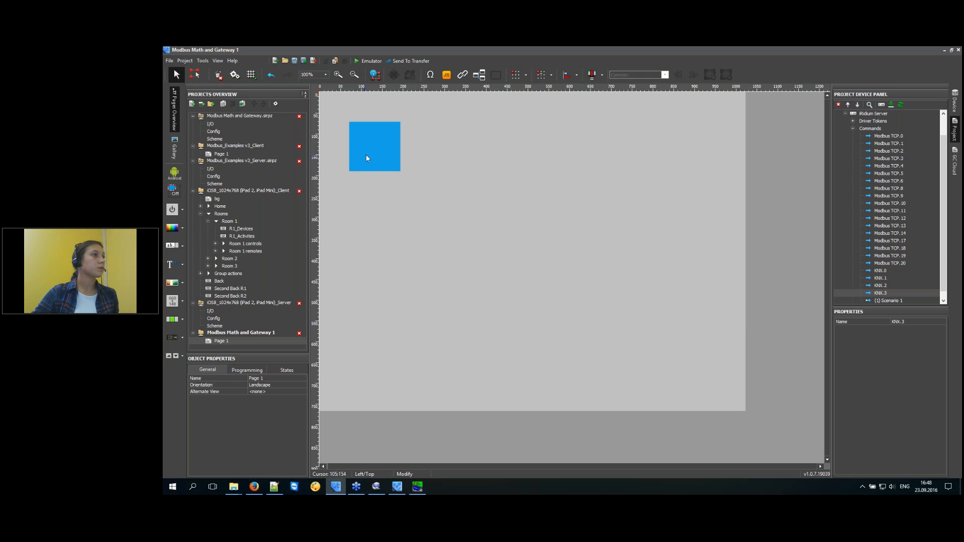
pyautogui.moveTo(365, 154); pyautogui.dragTo(349, 138)
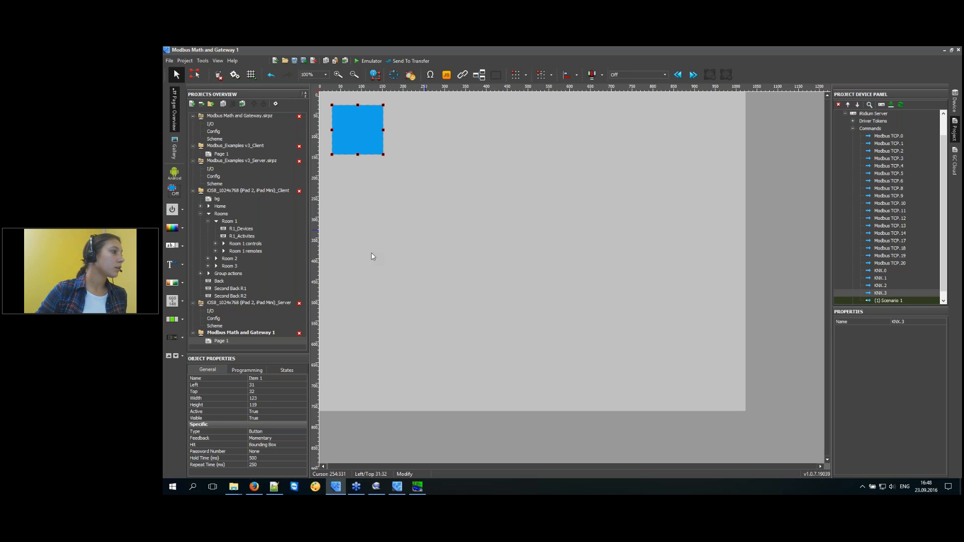
pyautogui.click(223, 311)
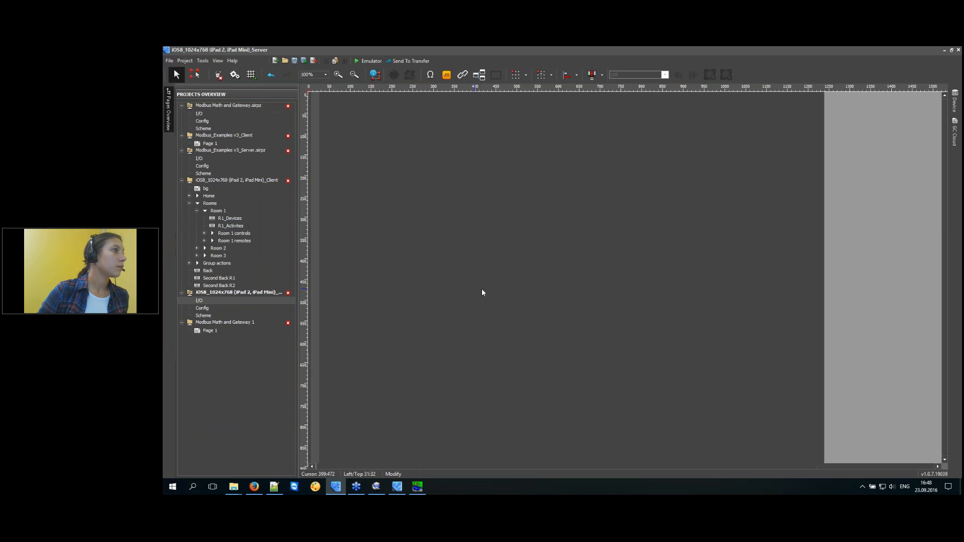
# Review the client's bg, R1_Devices and R1_Activites pages and select all R1_Activites controls.
pyautogui.click(206, 189)
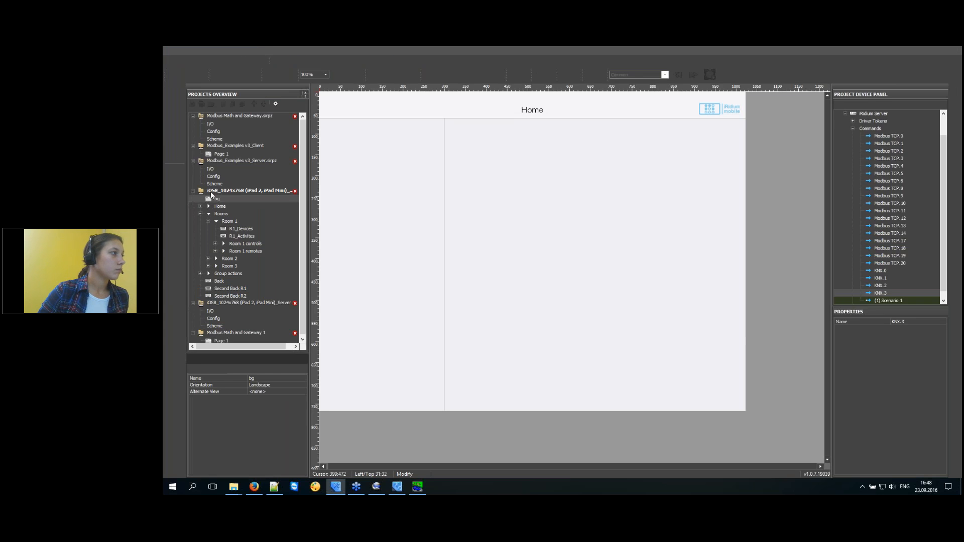
pyautogui.click(238, 229)
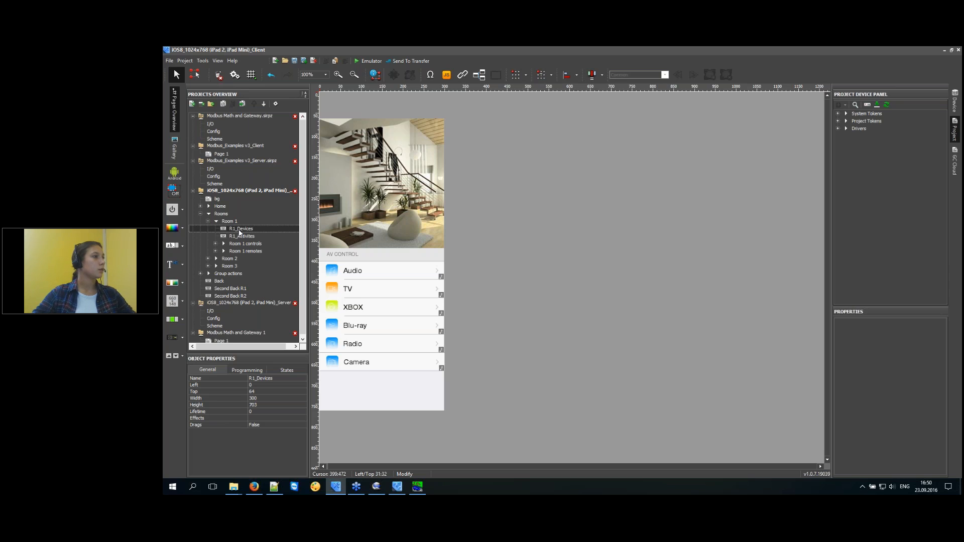
pyautogui.click(244, 236)
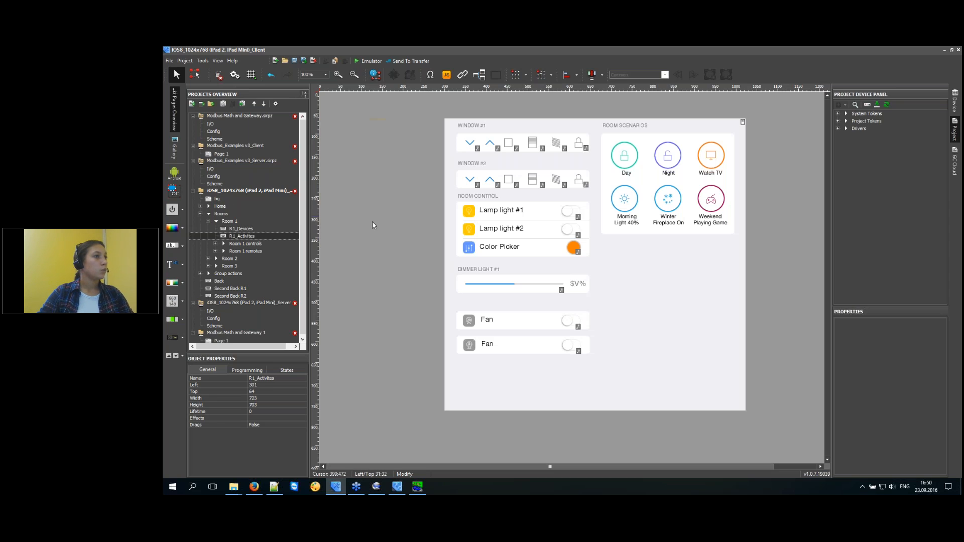
pyautogui.moveTo(788, 108); pyautogui.dragTo(384, 447)
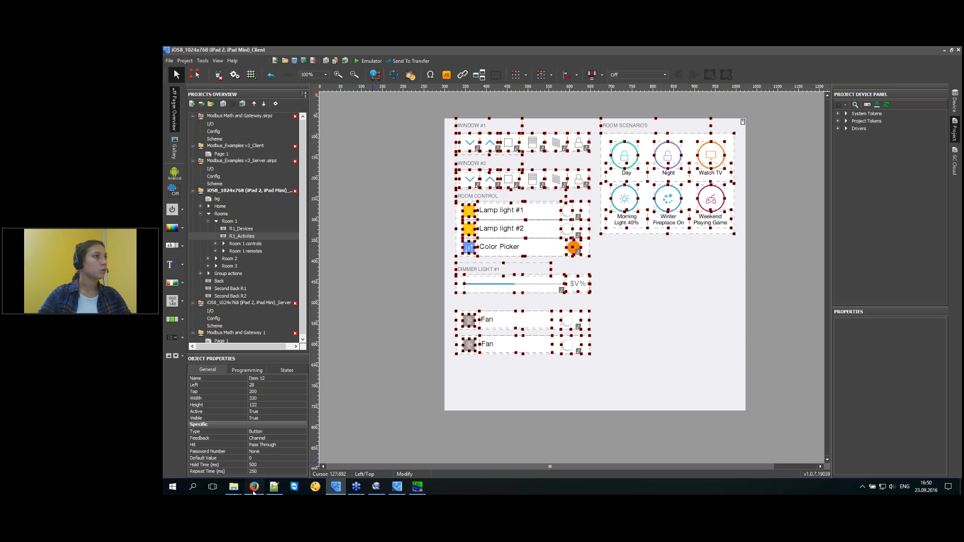
# In Firefox, close the duplicate iRidium Server tab and open iridiummobile.ru in a new tab.
pyautogui.click(254, 489)
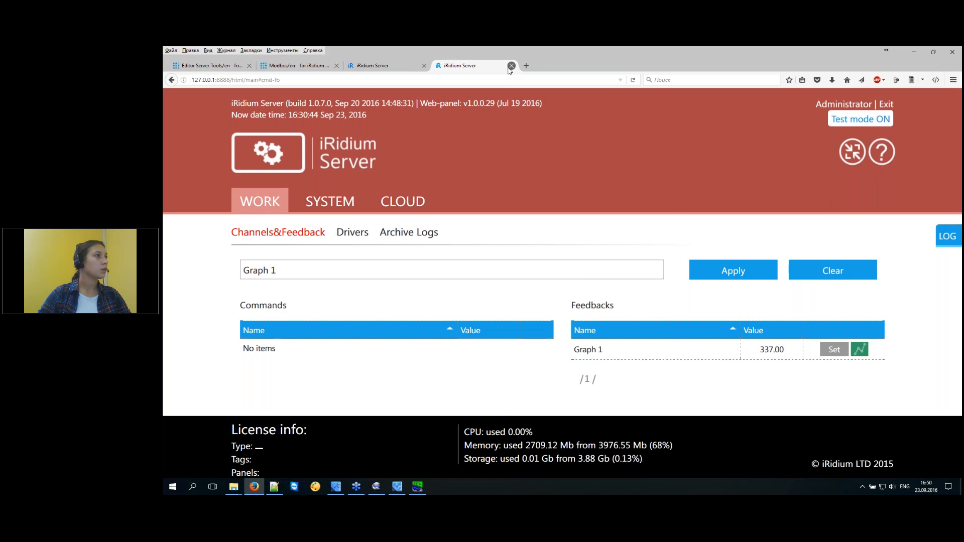
pyautogui.click(512, 66)
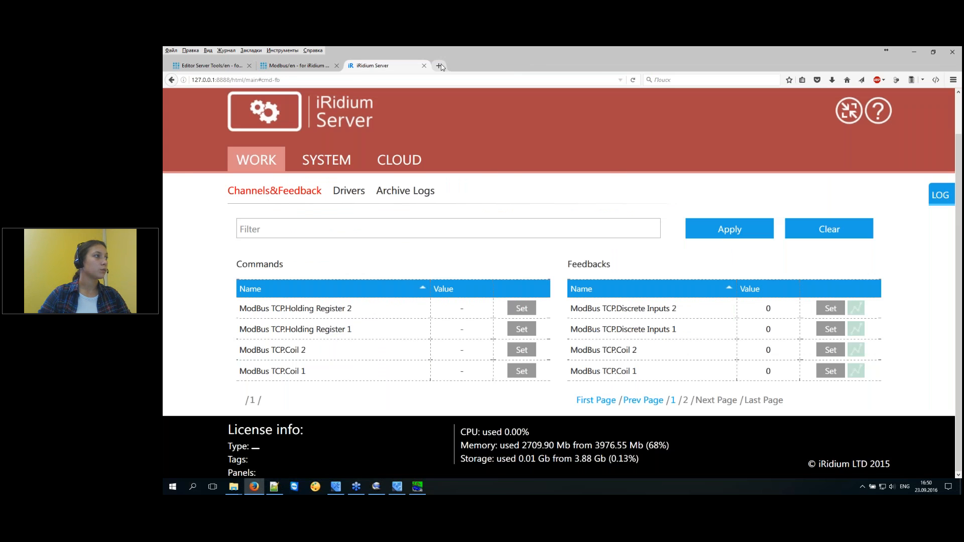
pyautogui.click(441, 66)
pyautogui.click(230, 116)
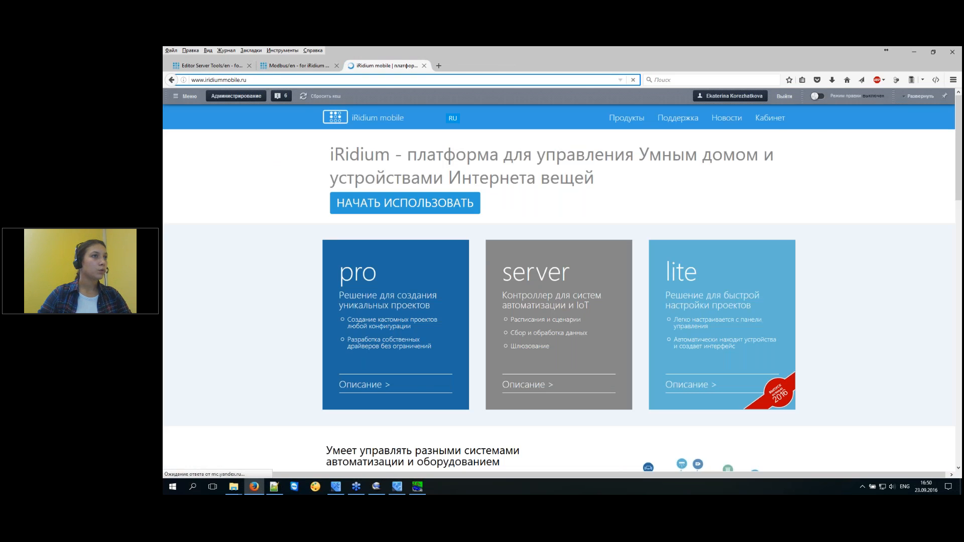
# Open My projects, select Country House, switch the site to English and log in.
pyautogui.moveTo(770, 117)
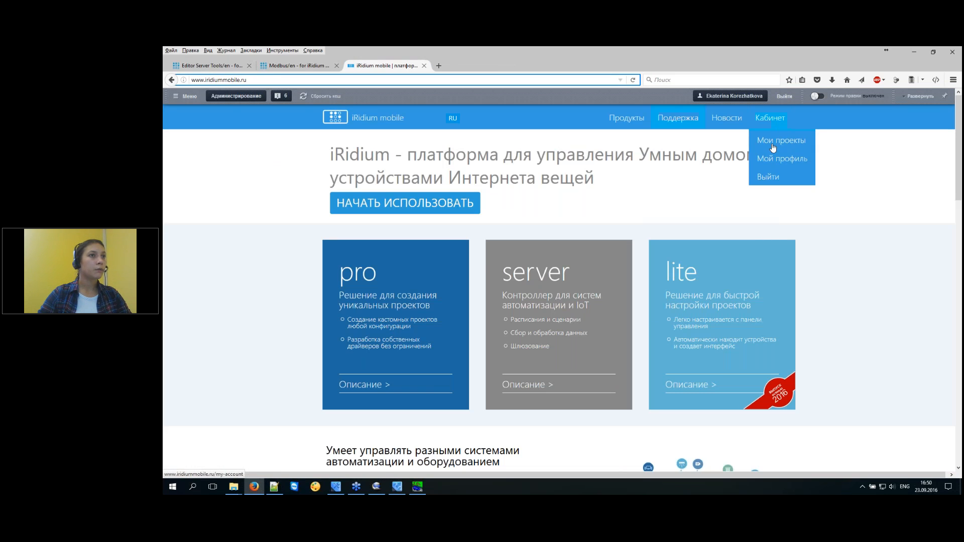
pyautogui.click(773, 142)
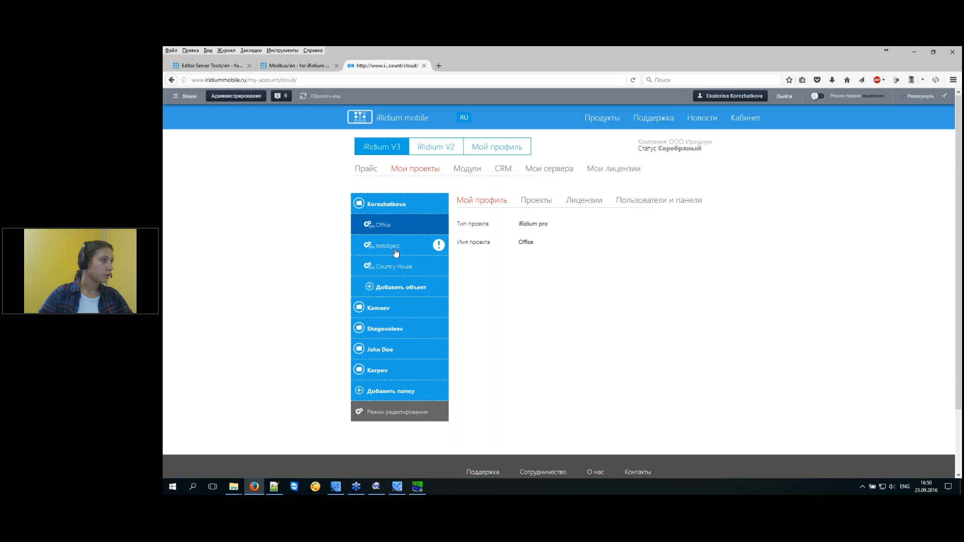
pyautogui.click(400, 275)
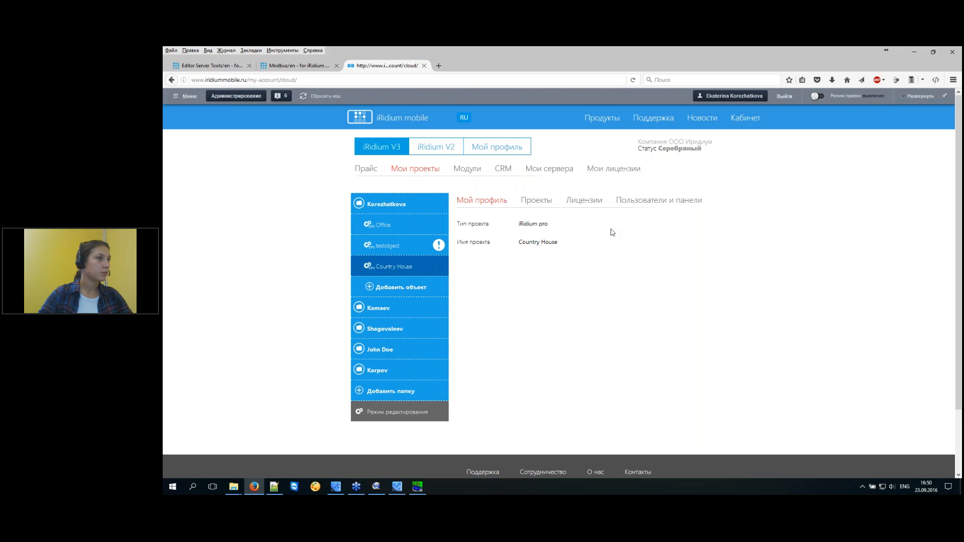
pyautogui.click(536, 200)
pyautogui.click(464, 133)
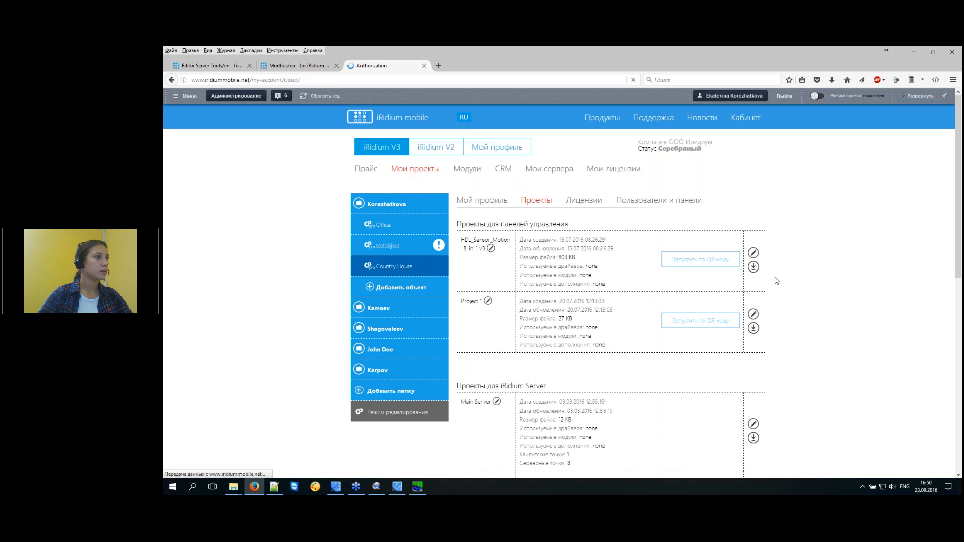
pyautogui.click(574, 242)
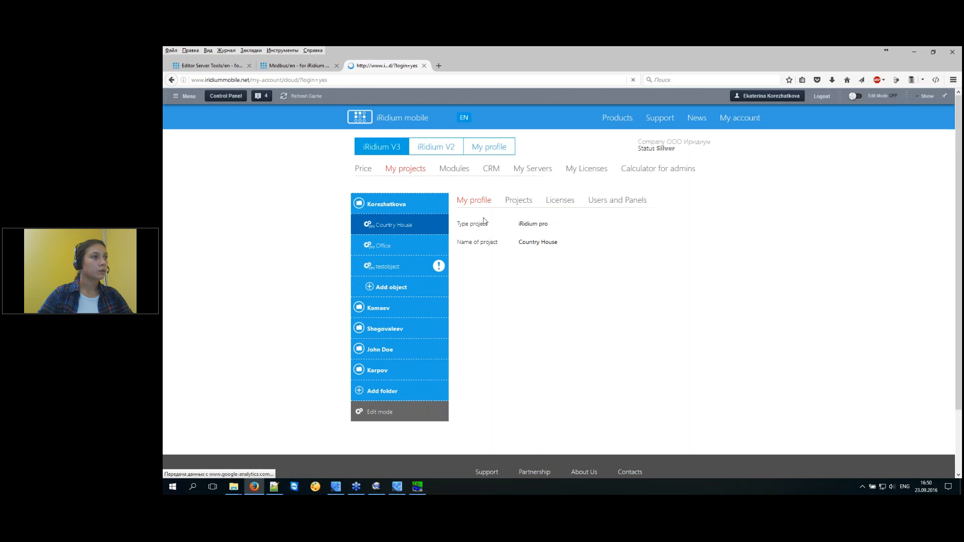
# Browse the project list and license details, then open Users and Panels for Country House.
pyautogui.click(525, 203)
pyautogui.click(565, 202)
pyautogui.click(617, 200)
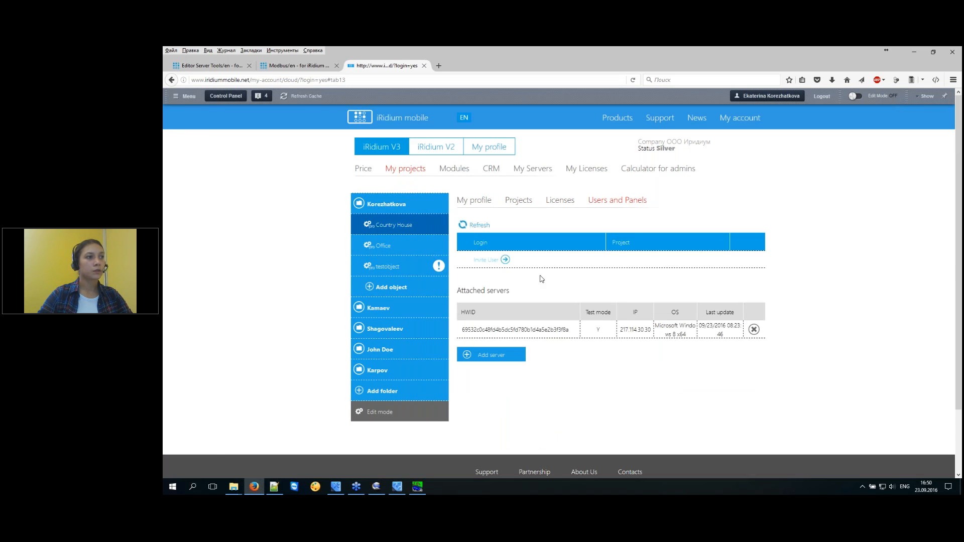
pyautogui.click(521, 202)
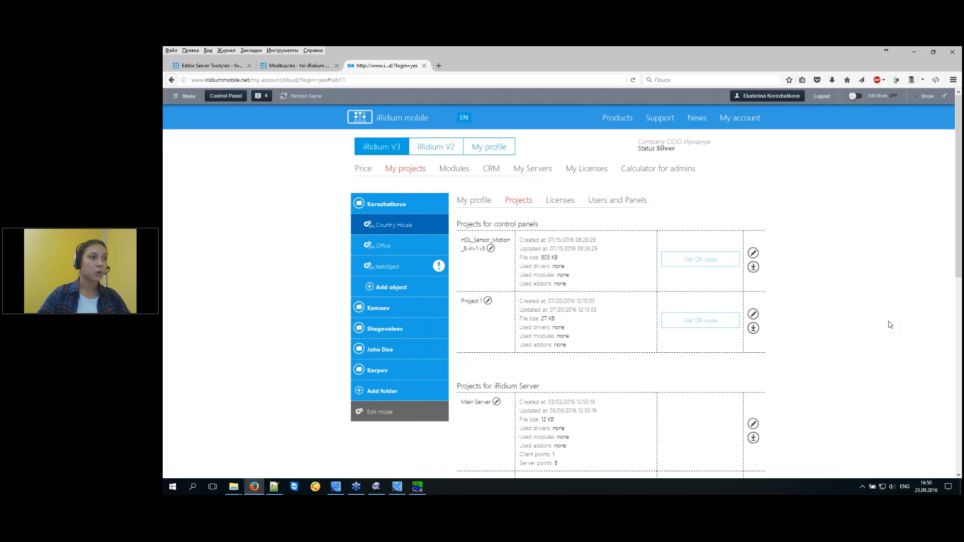
pyautogui.scroll(-2, 889, 326)
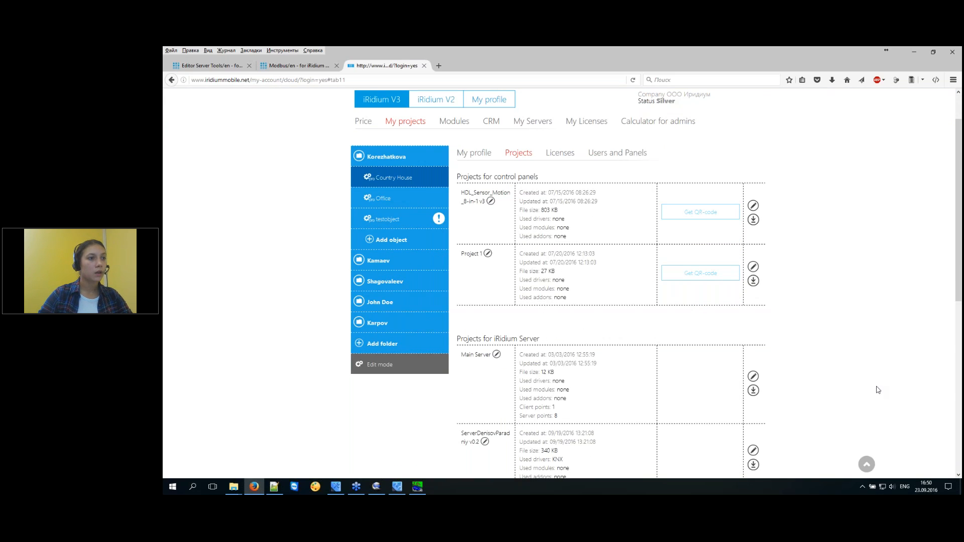
pyautogui.scroll(-5, 876, 389)
pyautogui.scroll(5, 864, 441)
pyautogui.click(557, 156)
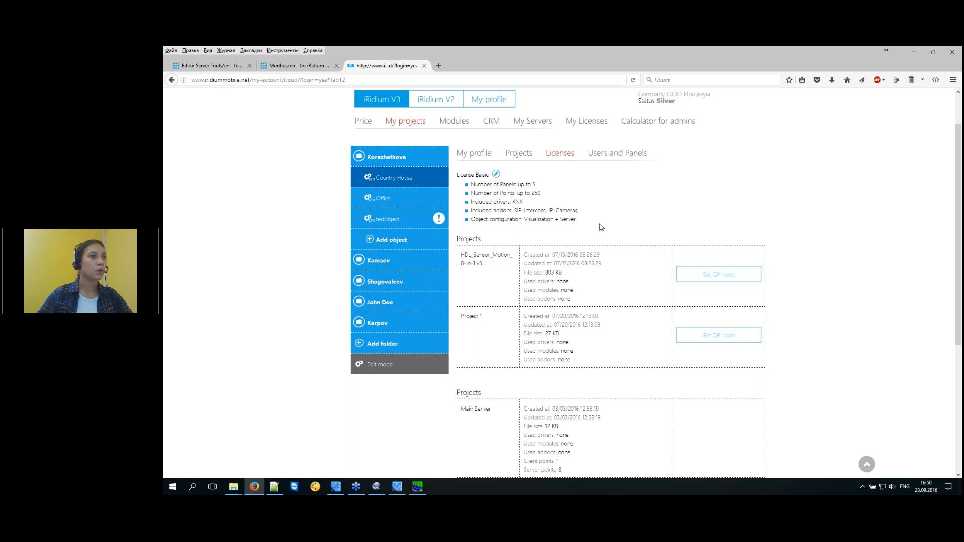
pyautogui.click(627, 155)
# Start inviting a new end user and submit the invitee's login e-mail.
pyautogui.click(497, 214)
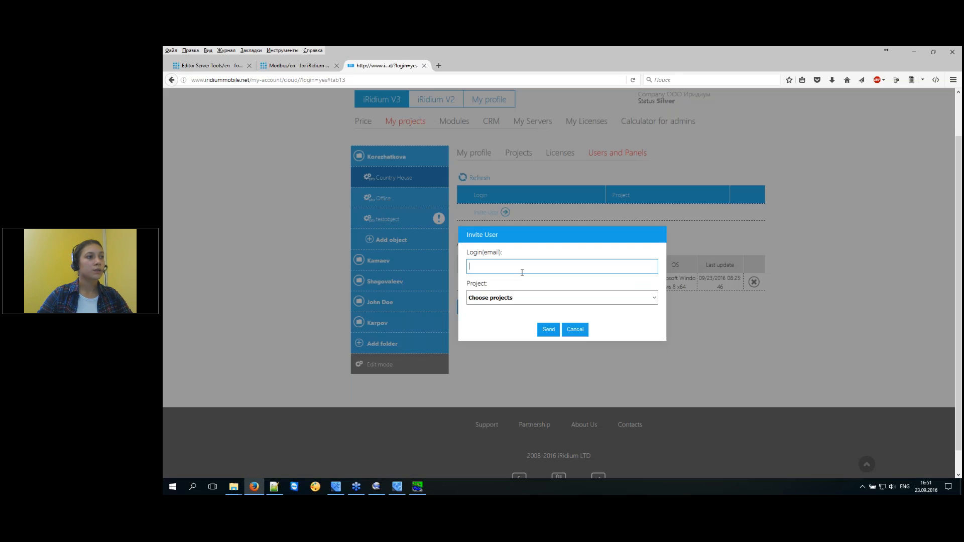
pyautogui.click(521, 266)
pyautogui.click(515, 287)
pyautogui.click(548, 330)
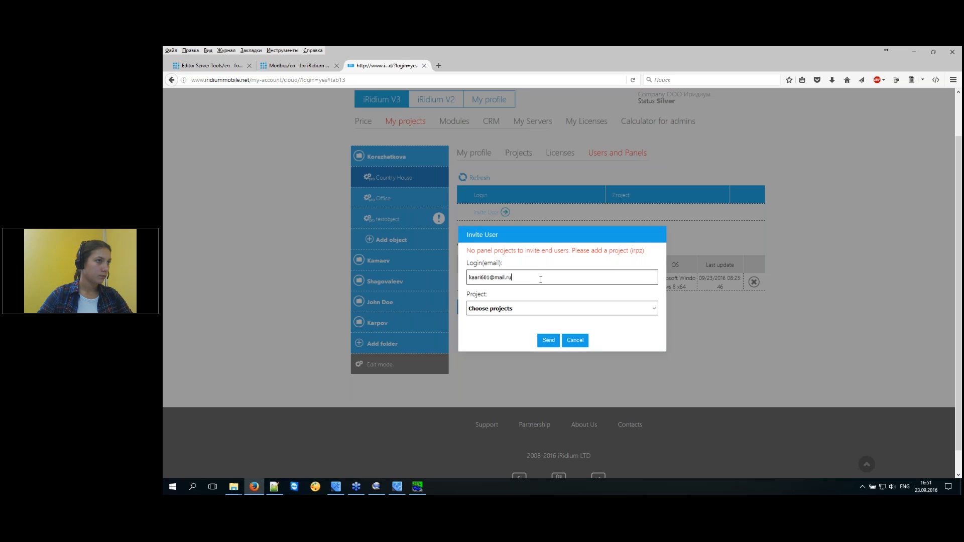
# Share HDL_Sensor_Motion_8-in-1 v3.irpz and Project 1.irpz with the invited user and send the invitation.
pyautogui.click(523, 309)
pyautogui.click(472, 334)
pyautogui.click(473, 323)
pyautogui.click(547, 370)
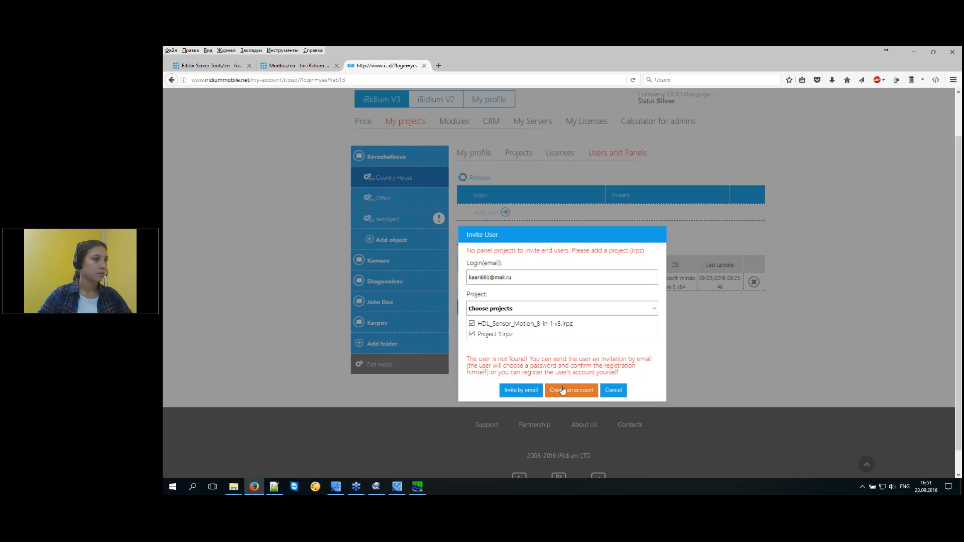
# Fill in the registration form: first name 'k', last name 'k', a password and its confirmation.
pyautogui.click(564, 392)
pyautogui.click(508, 224)
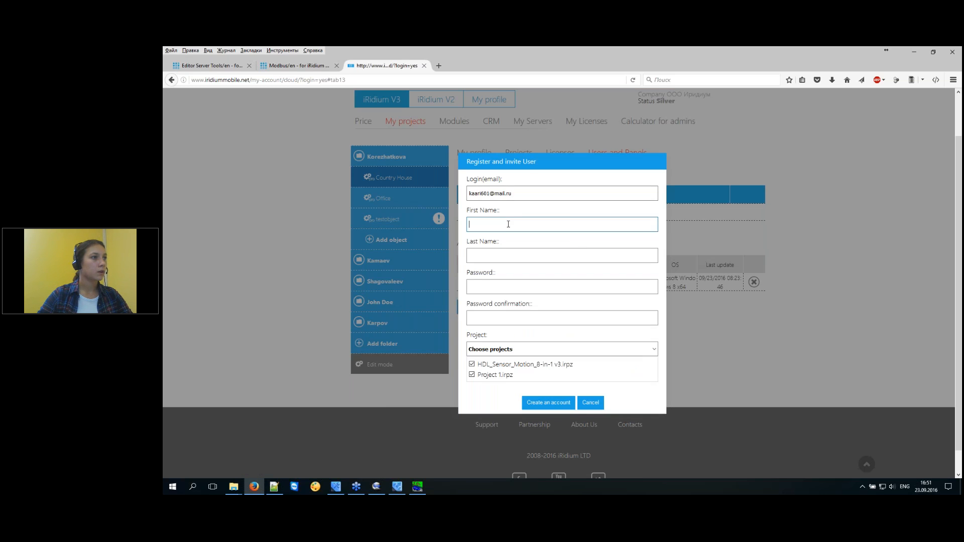
pyautogui.write('k')
pyautogui.click(501, 256)
pyautogui.write('k')
pyautogui.click(509, 285)
pyautogui.write('123')
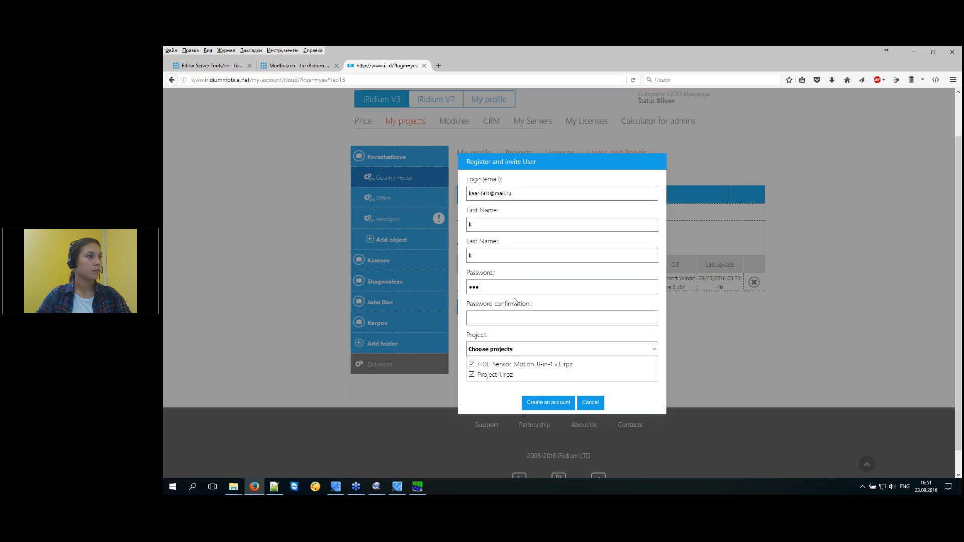
pyautogui.click(504, 317)
pyautogui.write('12345')
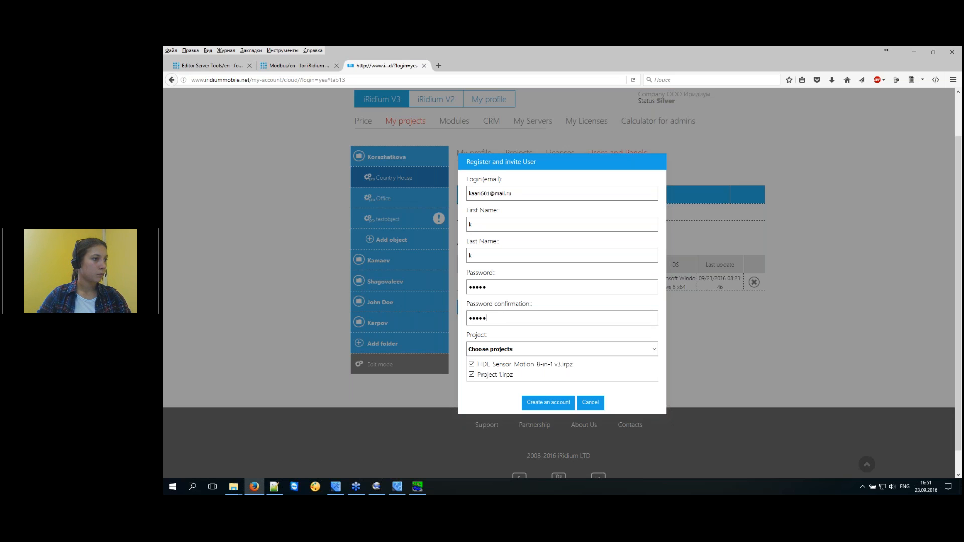
pyautogui.press('Return')
# Lengthen the password to at least 6 characters and create the account.
pyautogui.click(508, 300)
pyautogui.write('66')
pyautogui.click(549, 413)
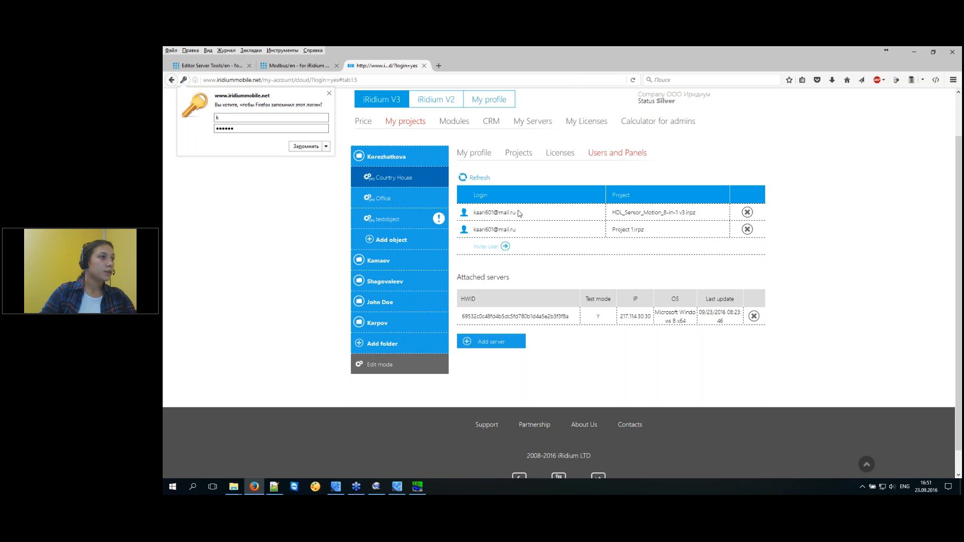
# Highlight the invited user's login and the project names in the Users and Panels rows.
pyautogui.moveTo(522, 213); pyautogui.dragTo(473, 213)
pyautogui.moveTo(702, 216); pyautogui.dragTo(612, 215)
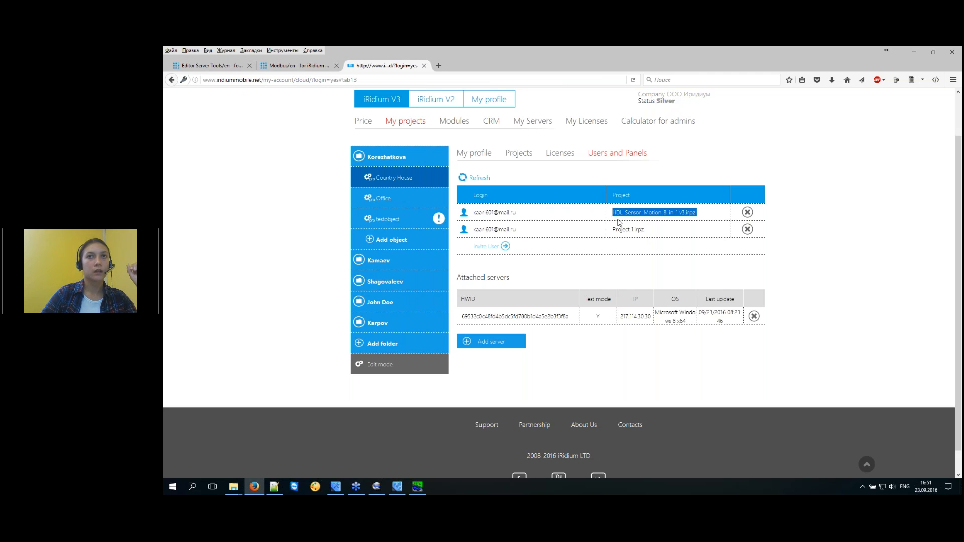
pyautogui.click(702, 215)
pyautogui.moveTo(702, 215); pyautogui.dragTo(595, 231)
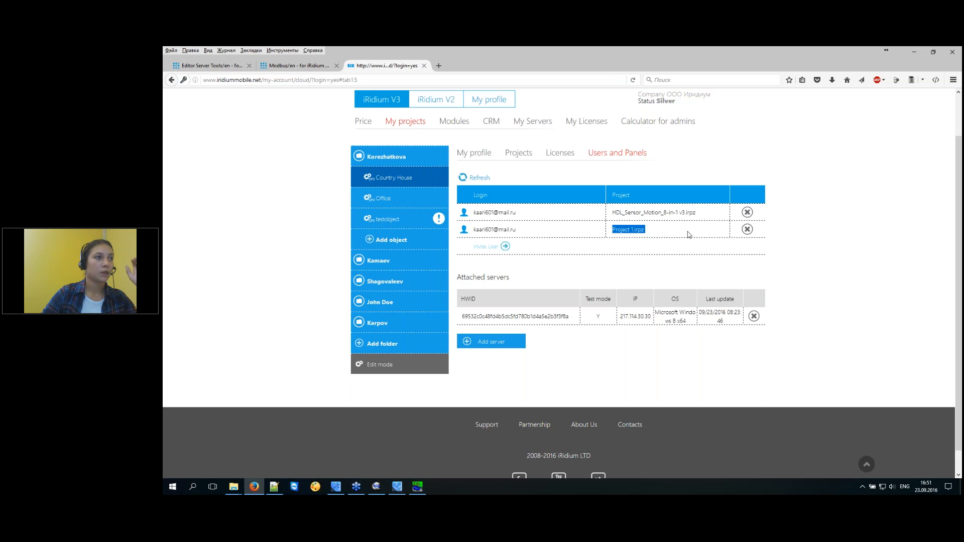
pyautogui.click(690, 234)
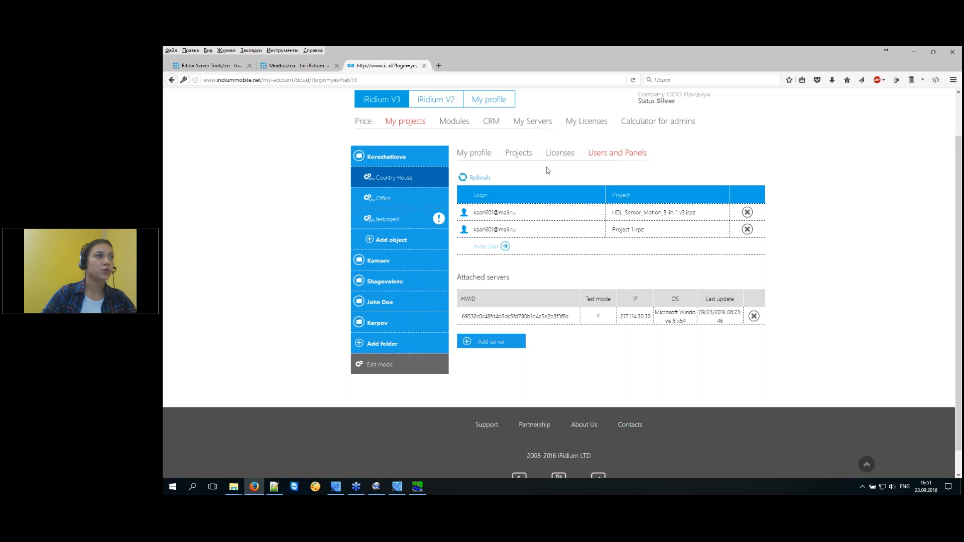
# View the Licenses tab with the Basic license and its projects, then minimize the browser.
pyautogui.click(567, 153)
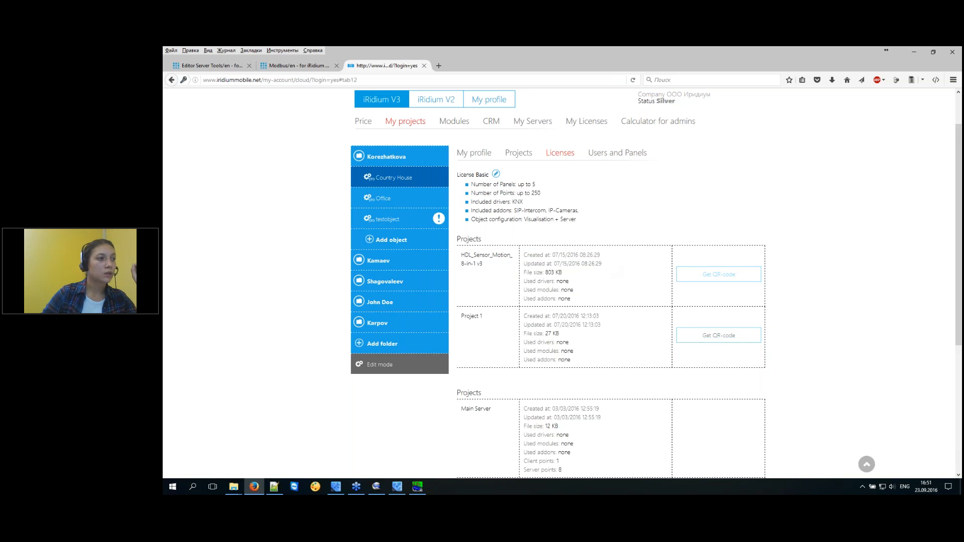
pyautogui.scroll(-5, 492, 251)
pyautogui.scroll(5, 823, 290)
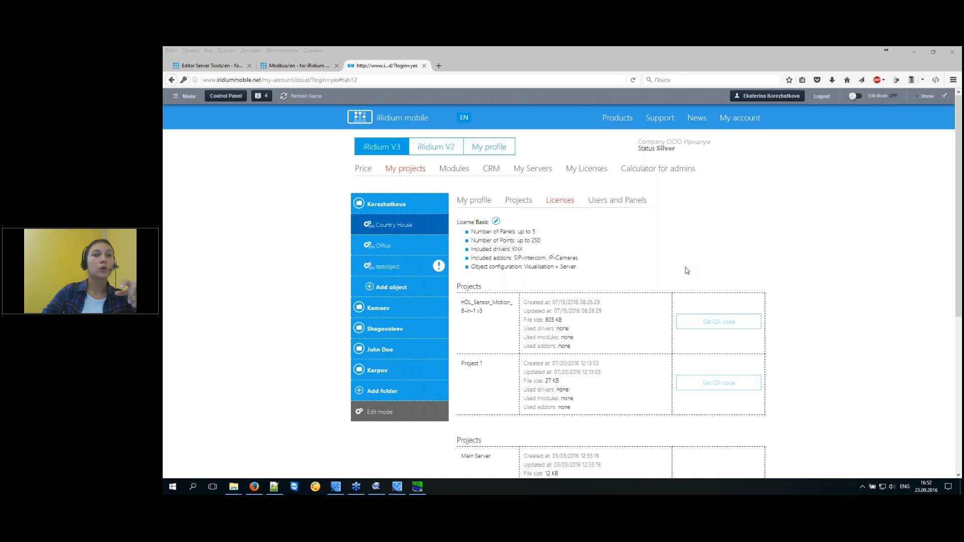
pyautogui.click(802, 203)
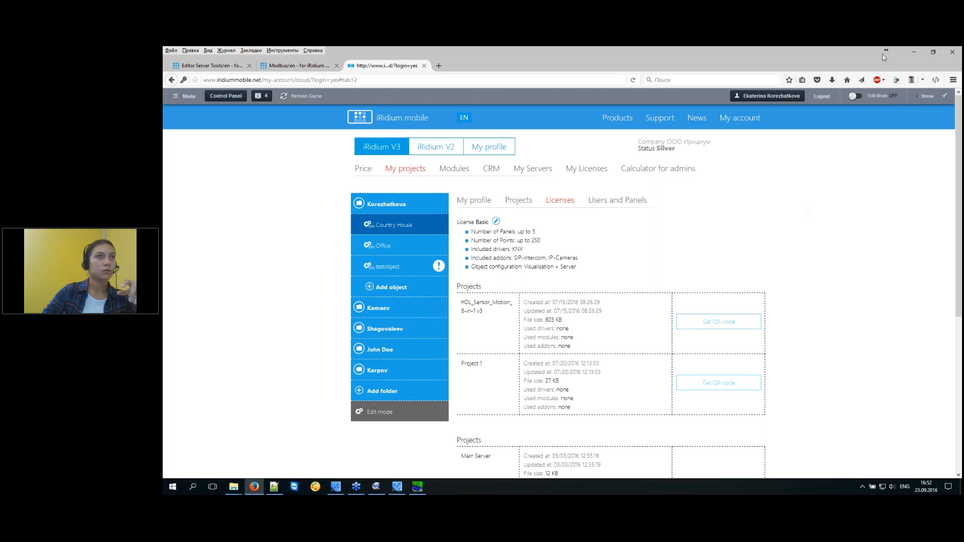
pyautogui.click(915, 51)
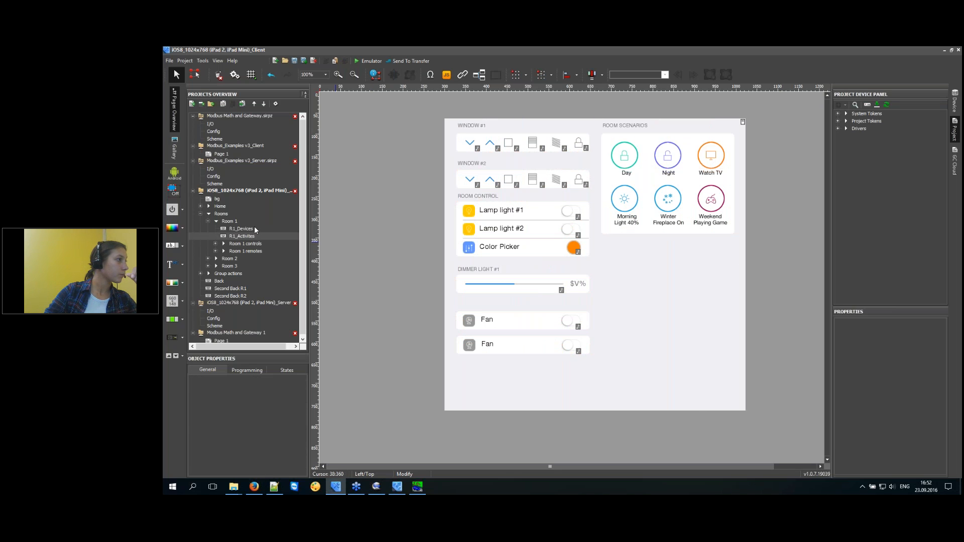
# Show the R1_Activites page and expand Drivers > iRidium Server to its Feedback entry.
pyautogui.click(255, 229)
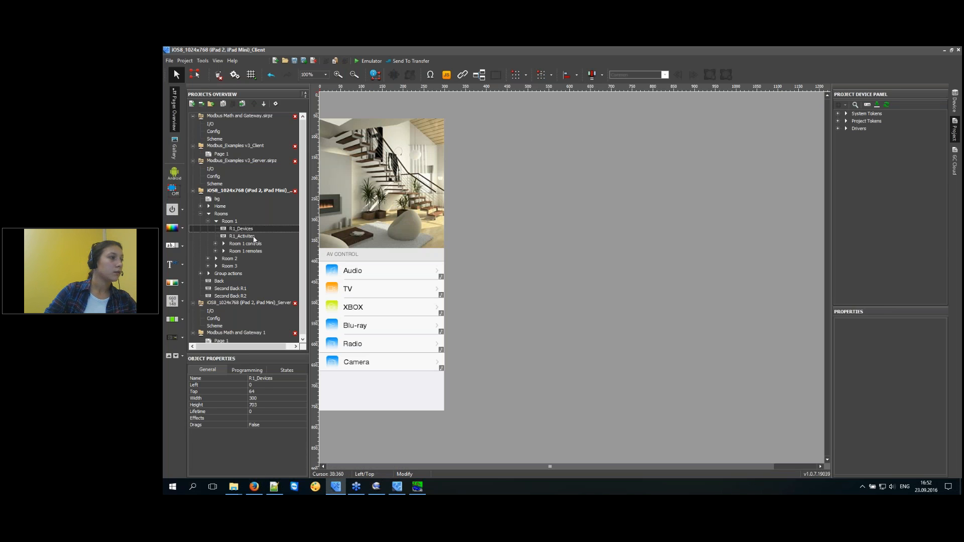
pyautogui.click(254, 237)
pyautogui.doubleClick(858, 127)
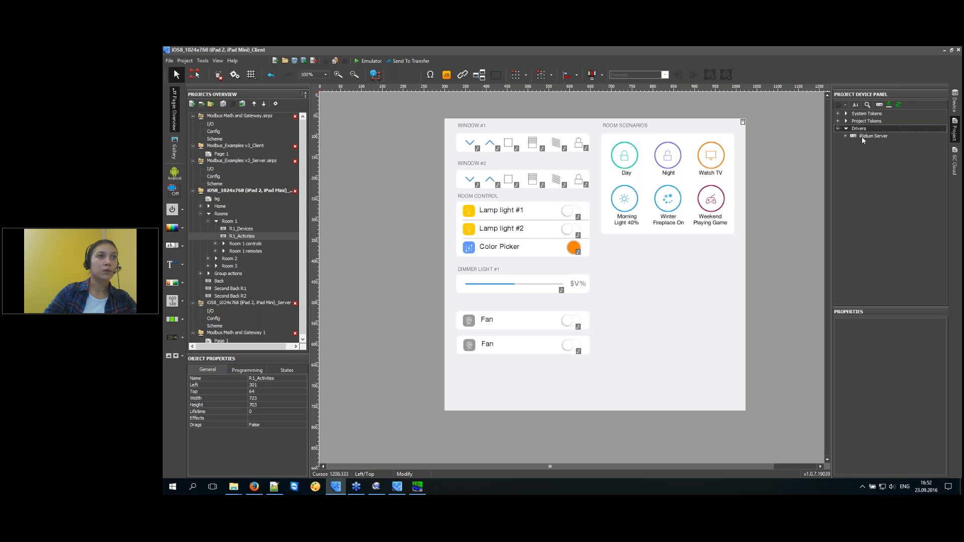
pyautogui.click(862, 137)
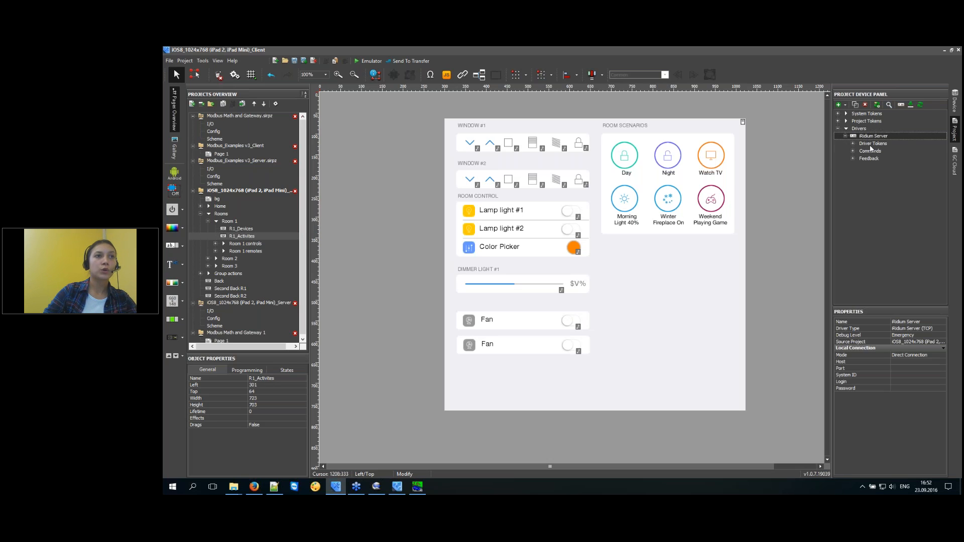
pyautogui.click(870, 159)
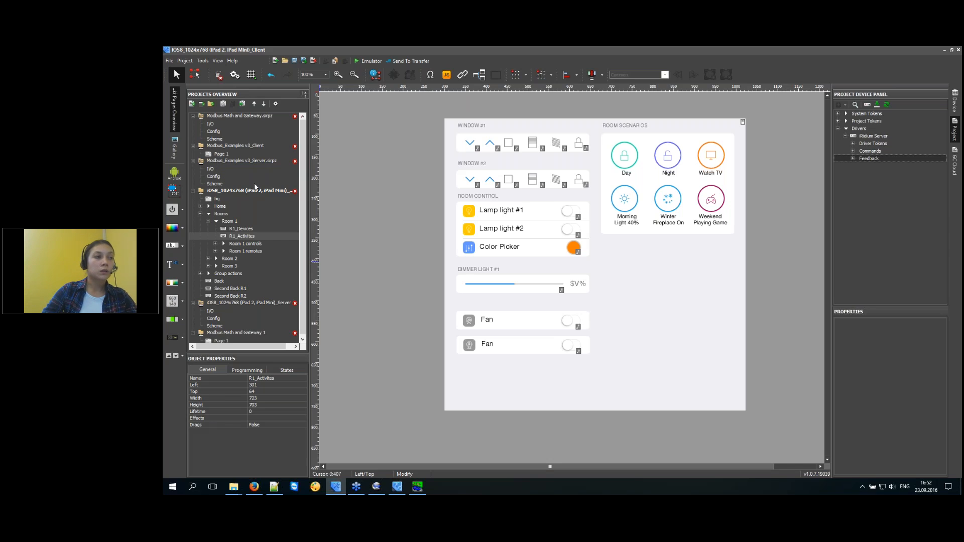
# Marquee-select the Room Scenarios buttons and left-column controls, then switch to the Modbus presentation.
pyautogui.click(779, 179)
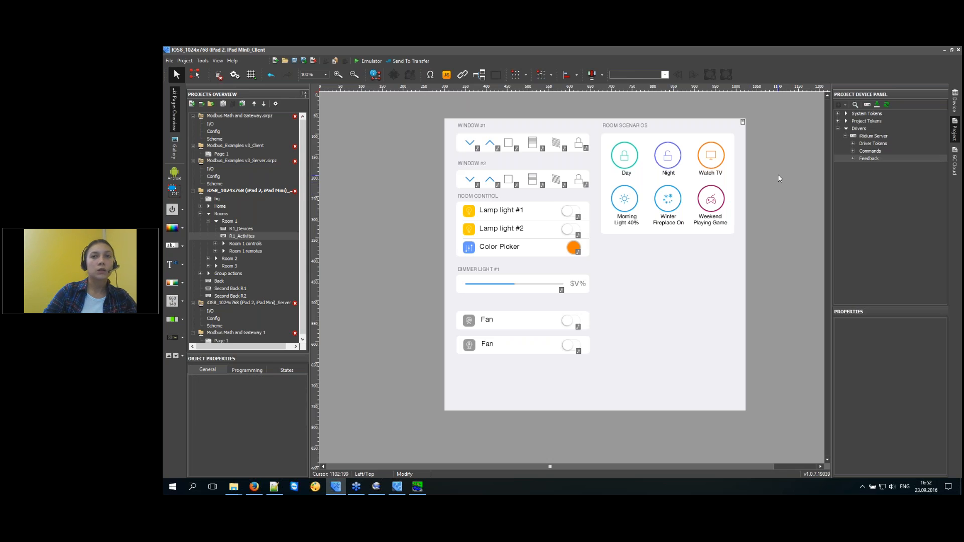
pyautogui.moveTo(779, 112); pyautogui.dragTo(610, 272)
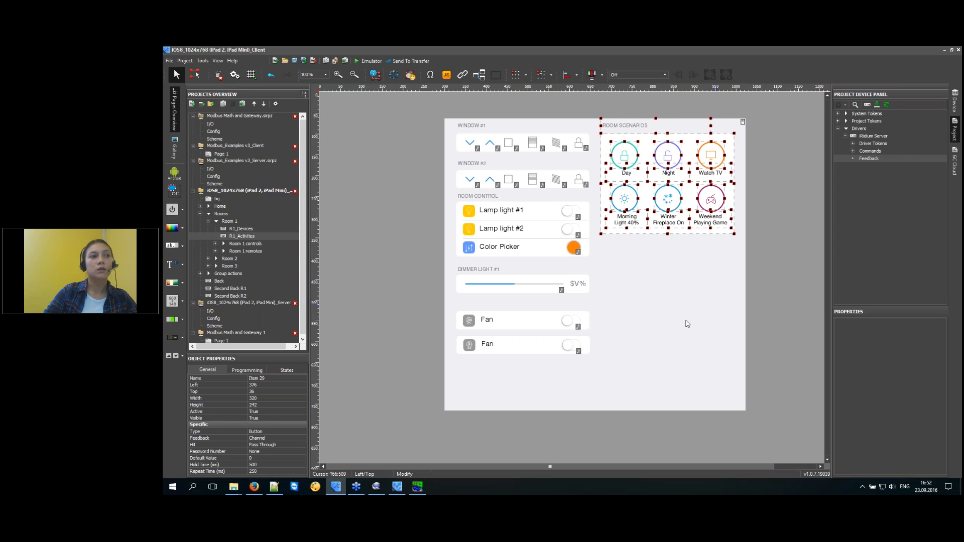
pyautogui.click(327, 190)
pyautogui.moveTo(386, 101); pyautogui.dragTo(595, 448)
pyautogui.click(591, 435)
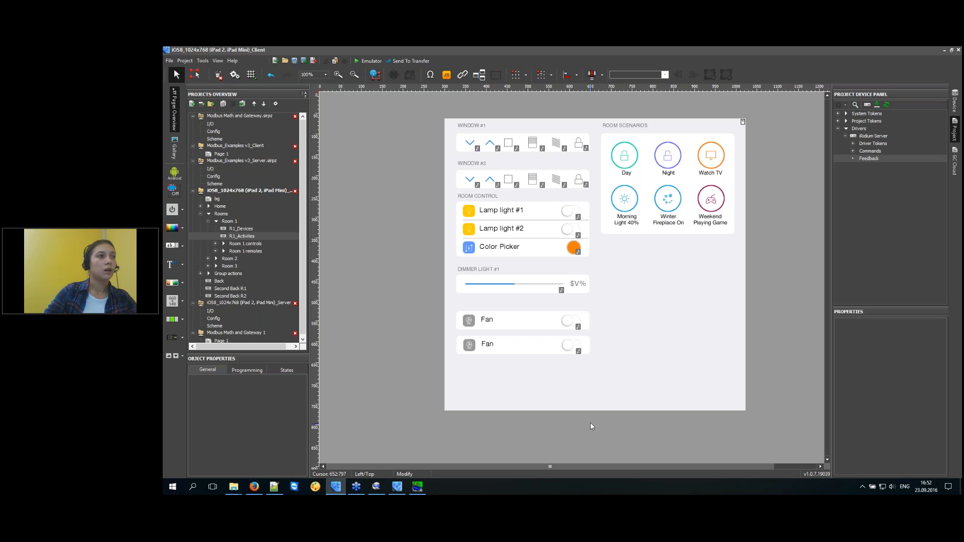
pyautogui.moveTo(579, 429); pyautogui.dragTo(576, 408)
pyautogui.click(390, 192)
pyautogui.moveTo(541, 297); pyautogui.dragTo(580, 444)
pyautogui.click(411, 196)
pyautogui.click(593, 437)
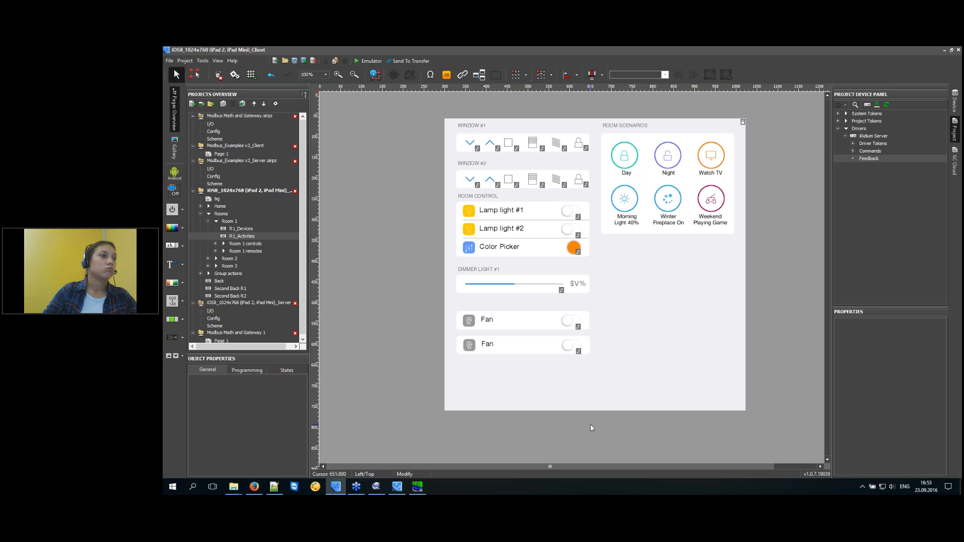
pyautogui.moveTo(591, 424); pyautogui.dragTo(463, 117)
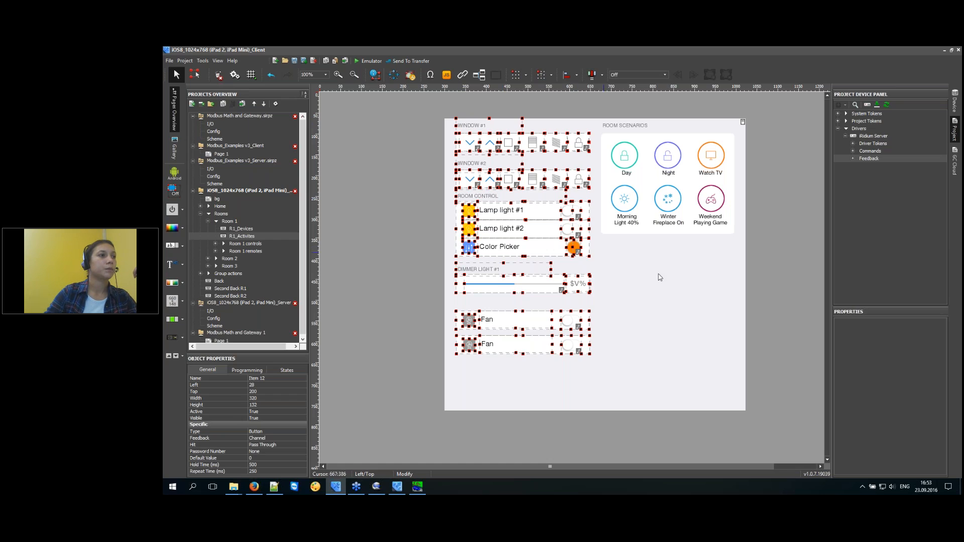
pyautogui.click(764, 285)
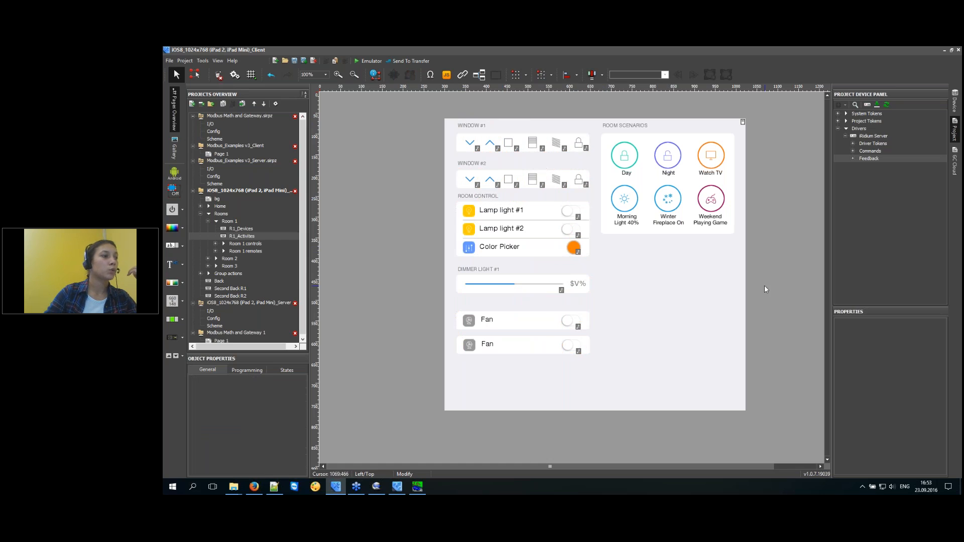
pyautogui.click(376, 487)
pyautogui.scroll(-3, 516, 418)
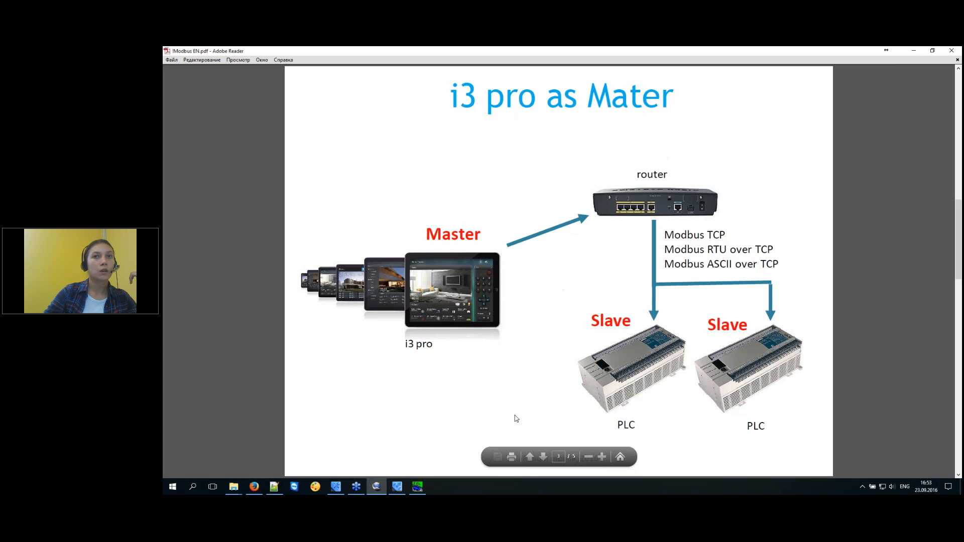
pyautogui.scroll(3, 516, 418)
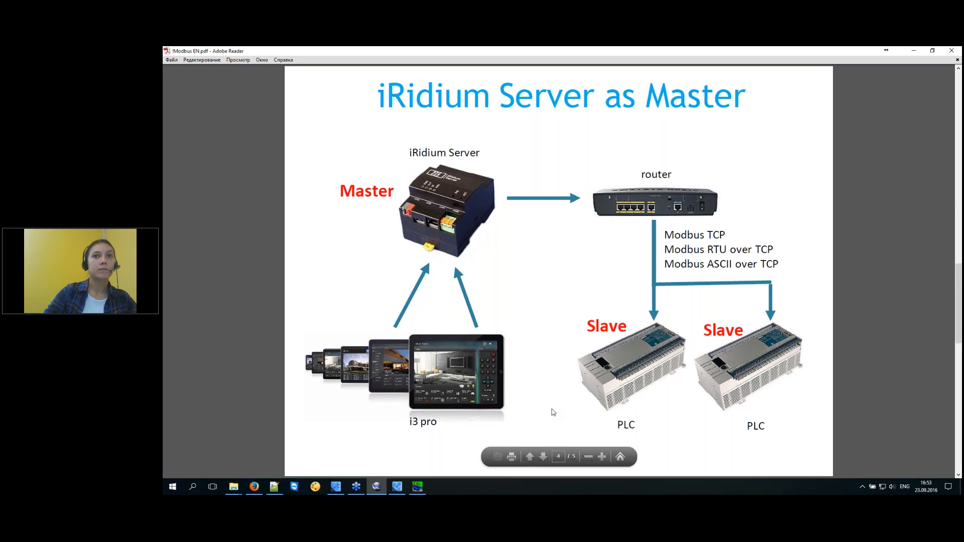
pyautogui.click(913, 52)
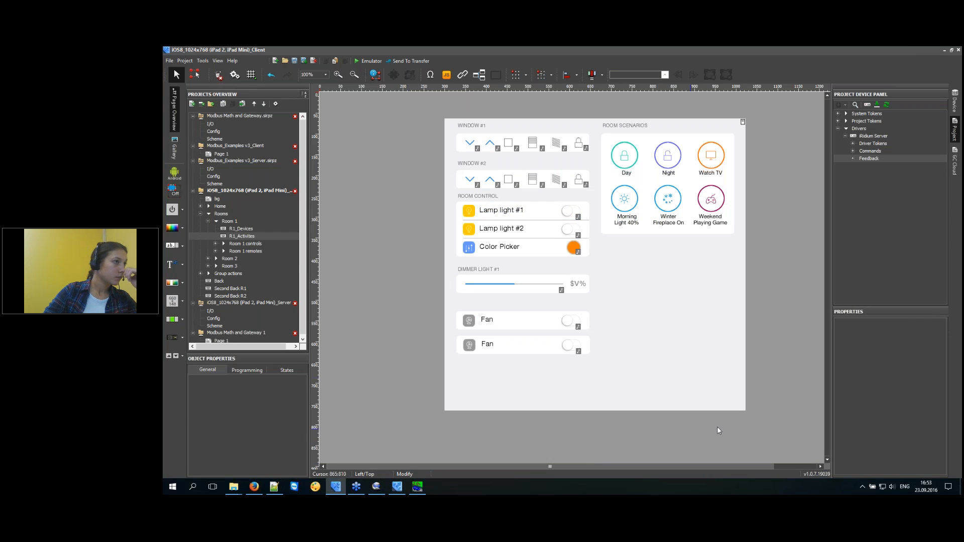
pyautogui.click(378, 487)
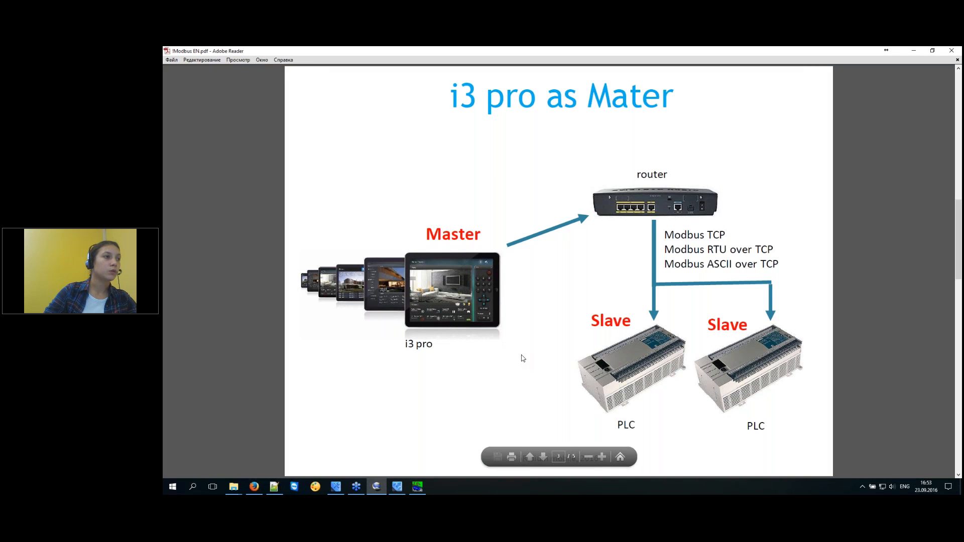
pyautogui.scroll(-1, 524, 355)
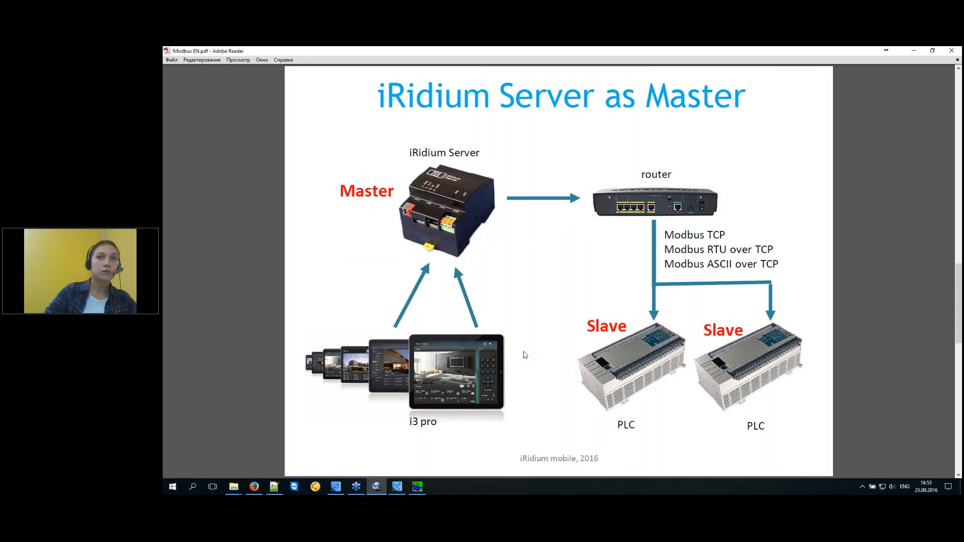
pyautogui.click(913, 50)
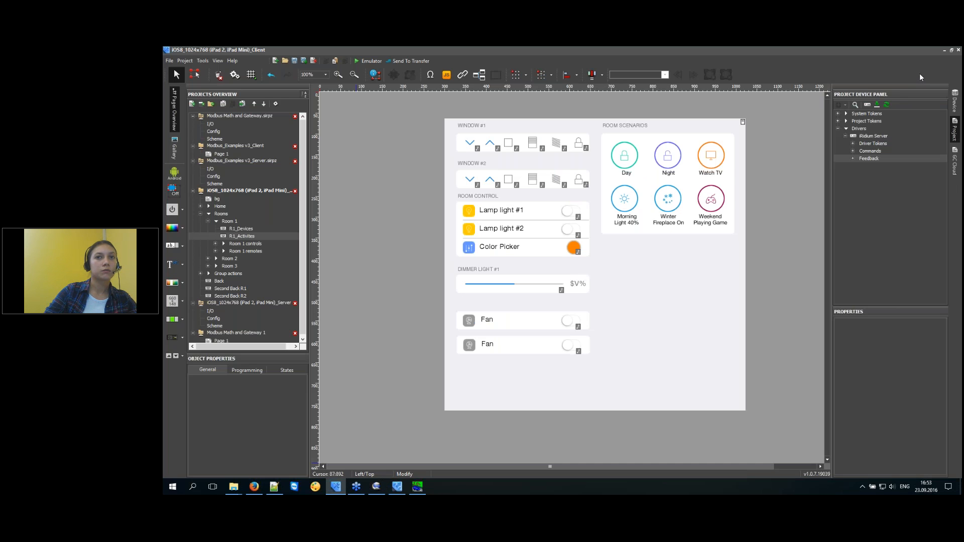